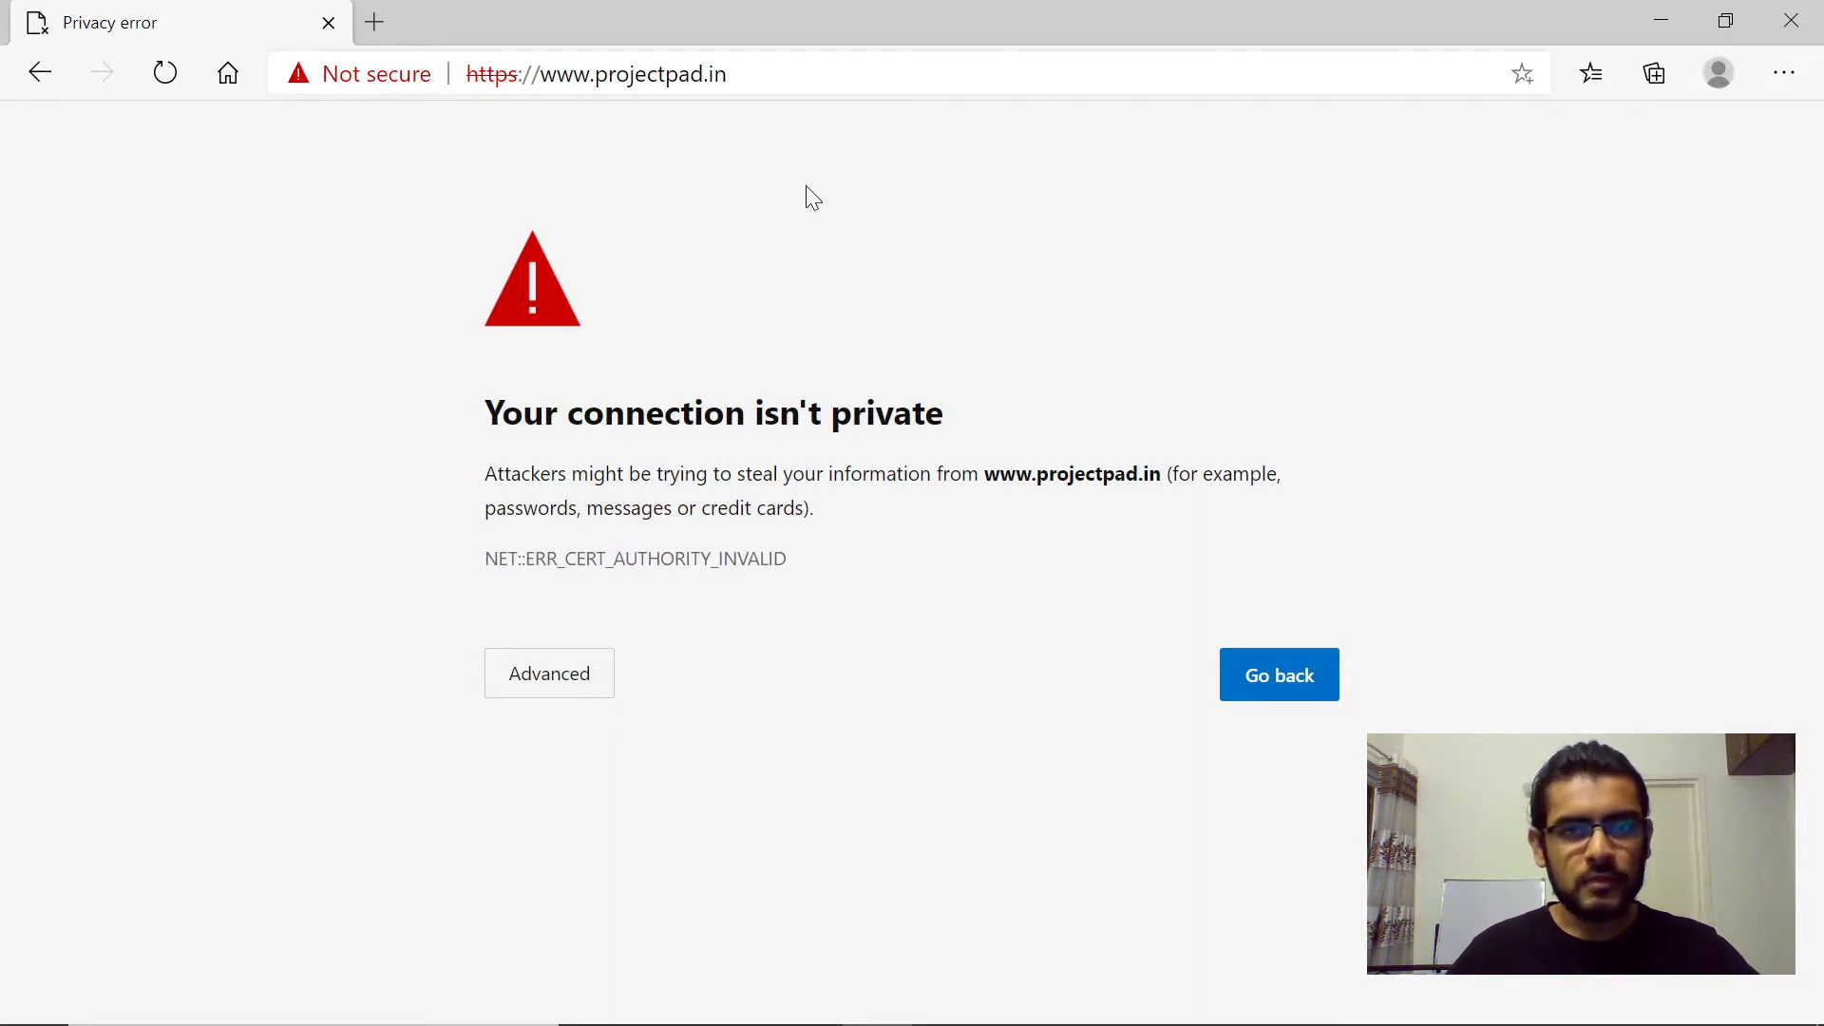
- Switch to Chrome, check the cPanel - Main tab, then return to the zerossl.com tab
key("alt+Tab")
key("Tab")
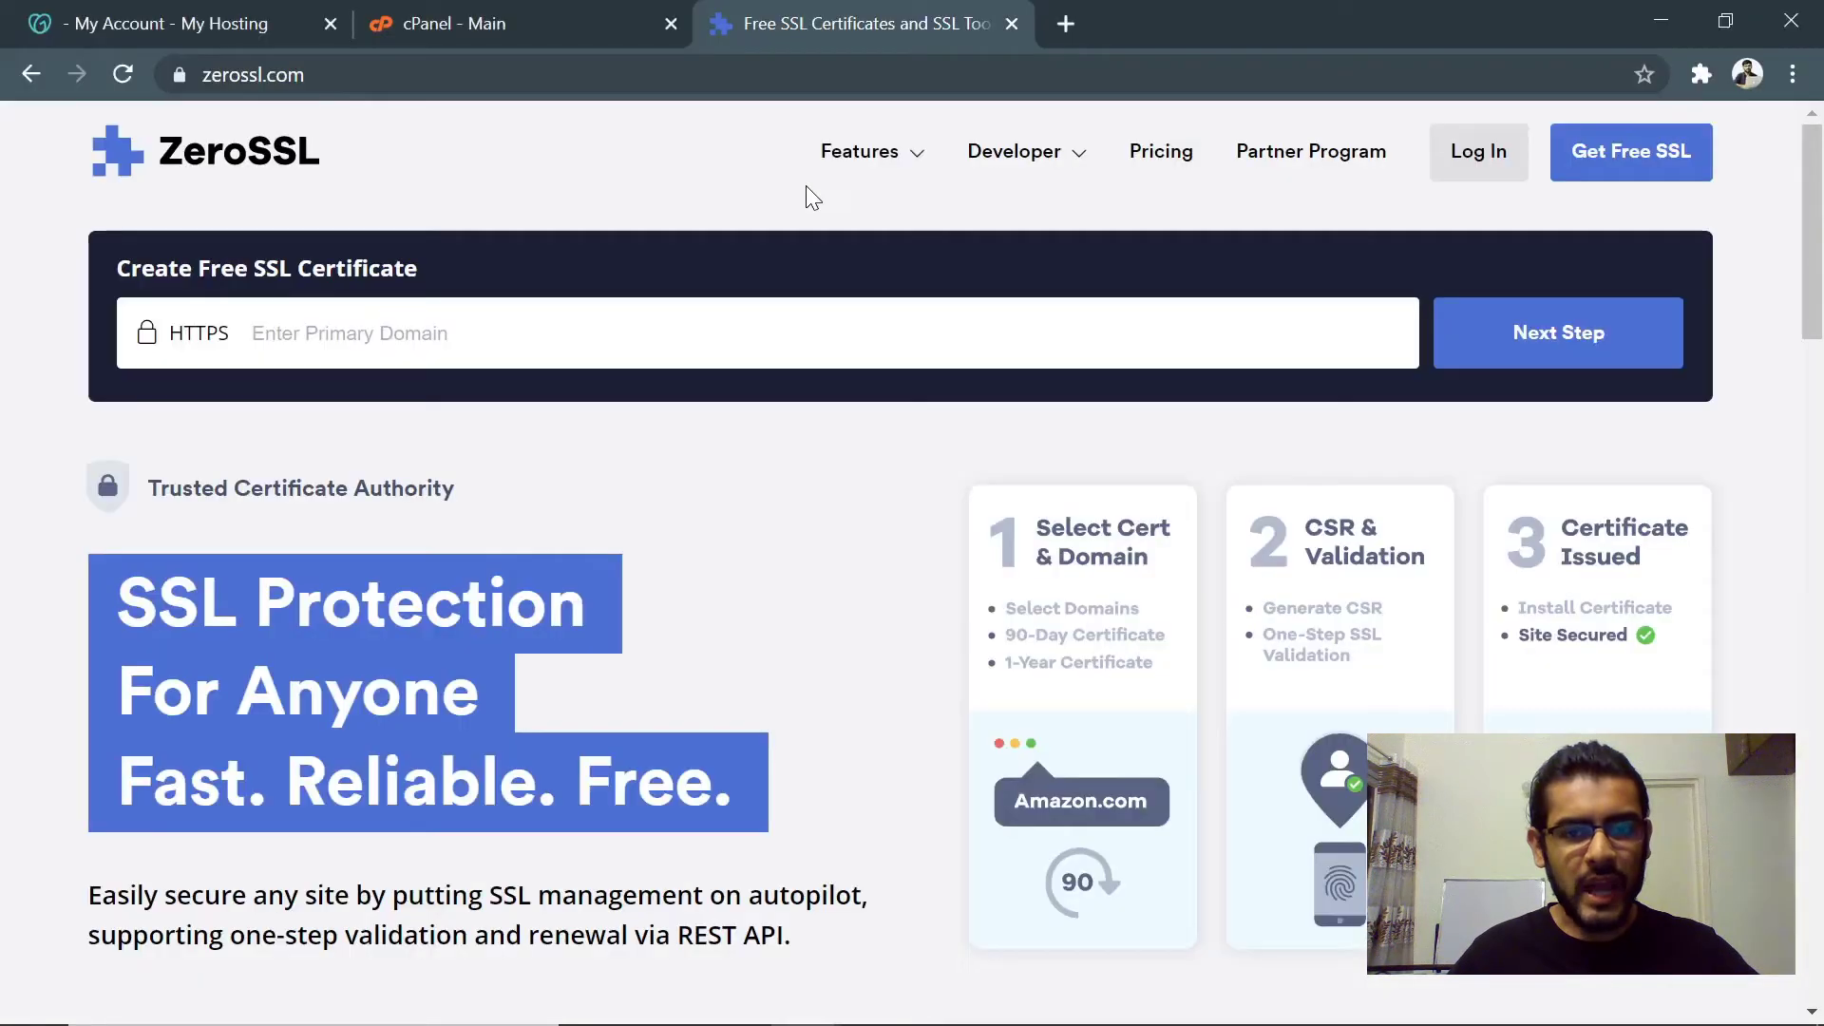
left_click(481, 13)
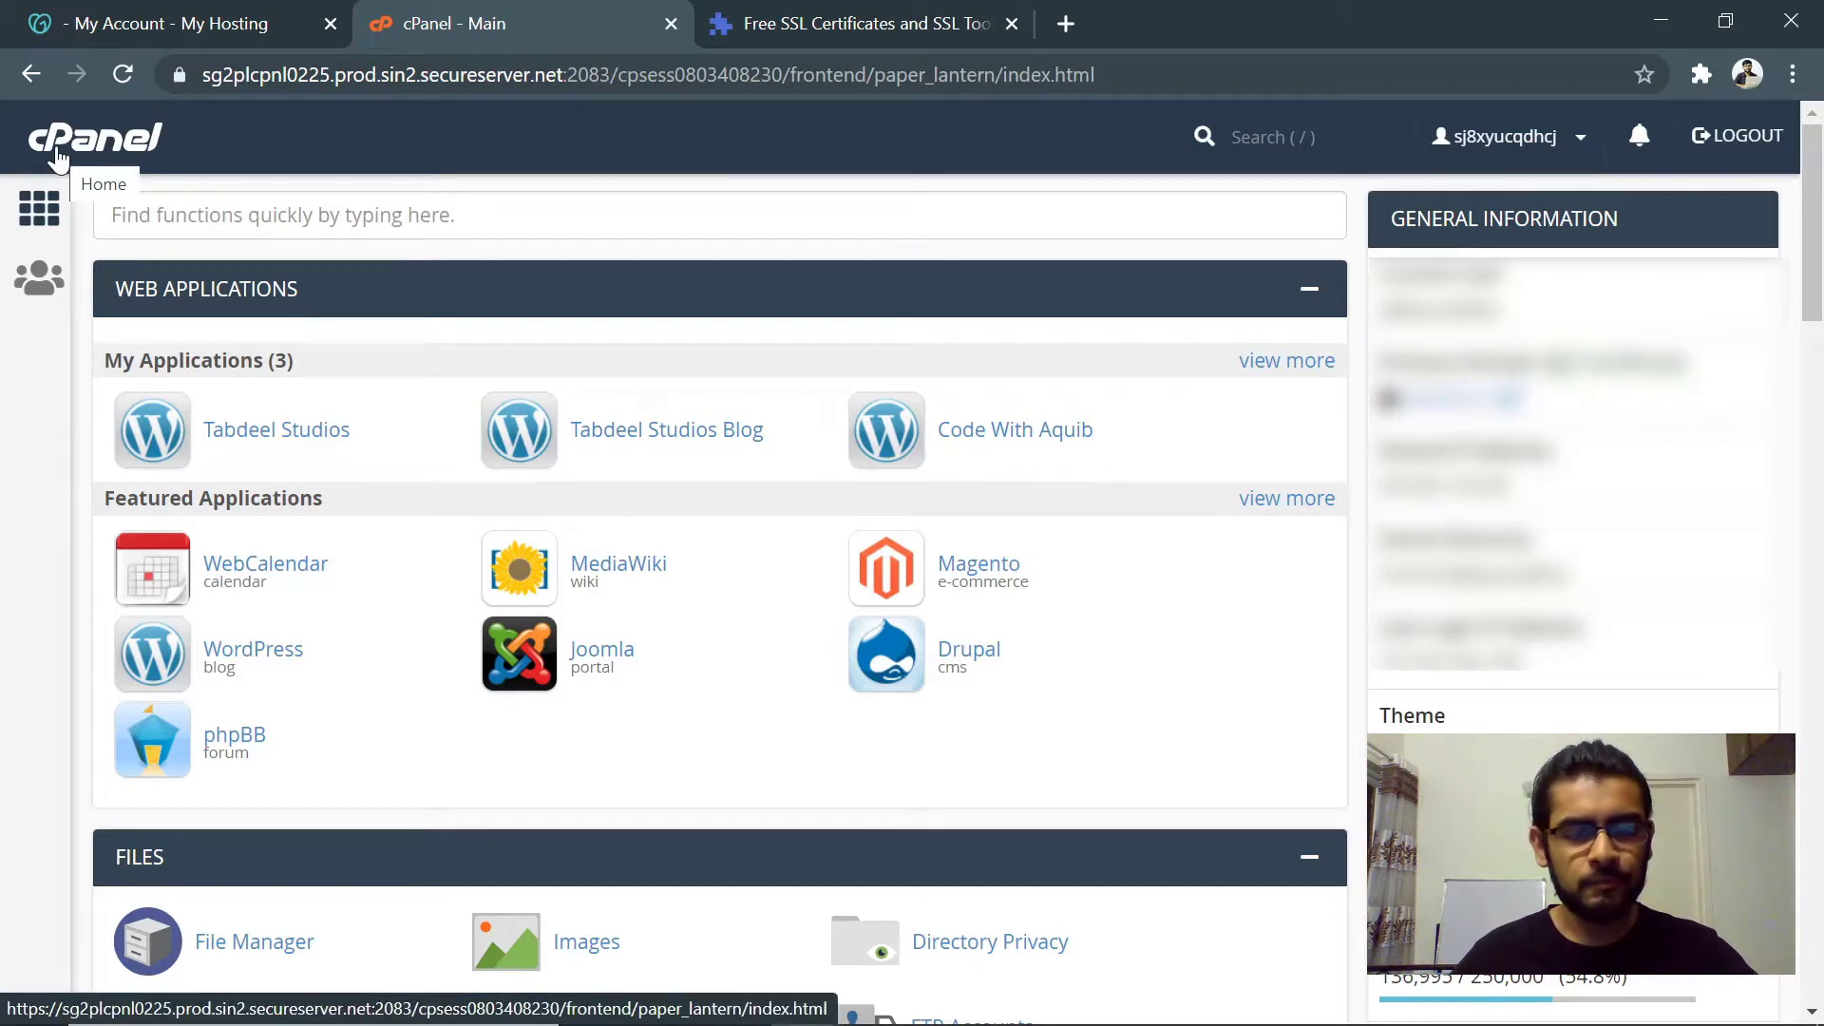
key("ctrl+Tab")
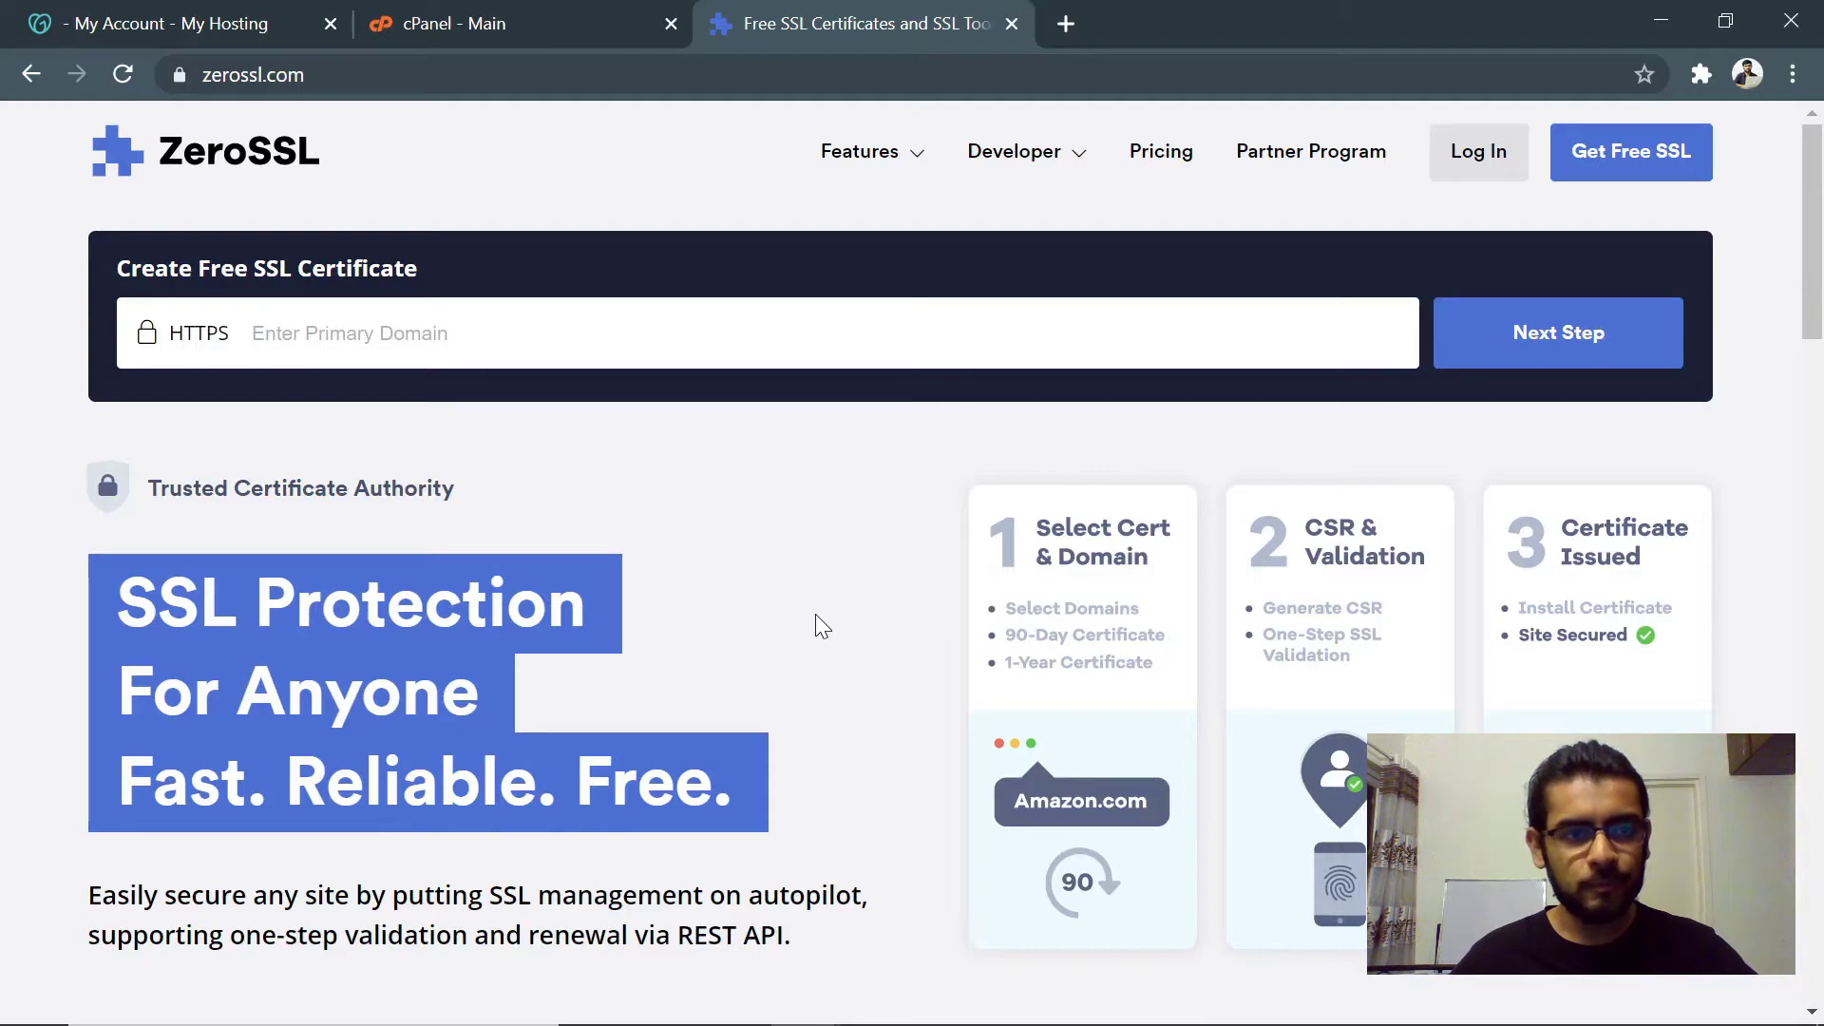
- Sign up for Get Free SSL with the account email and a password
left_click(1610, 177)
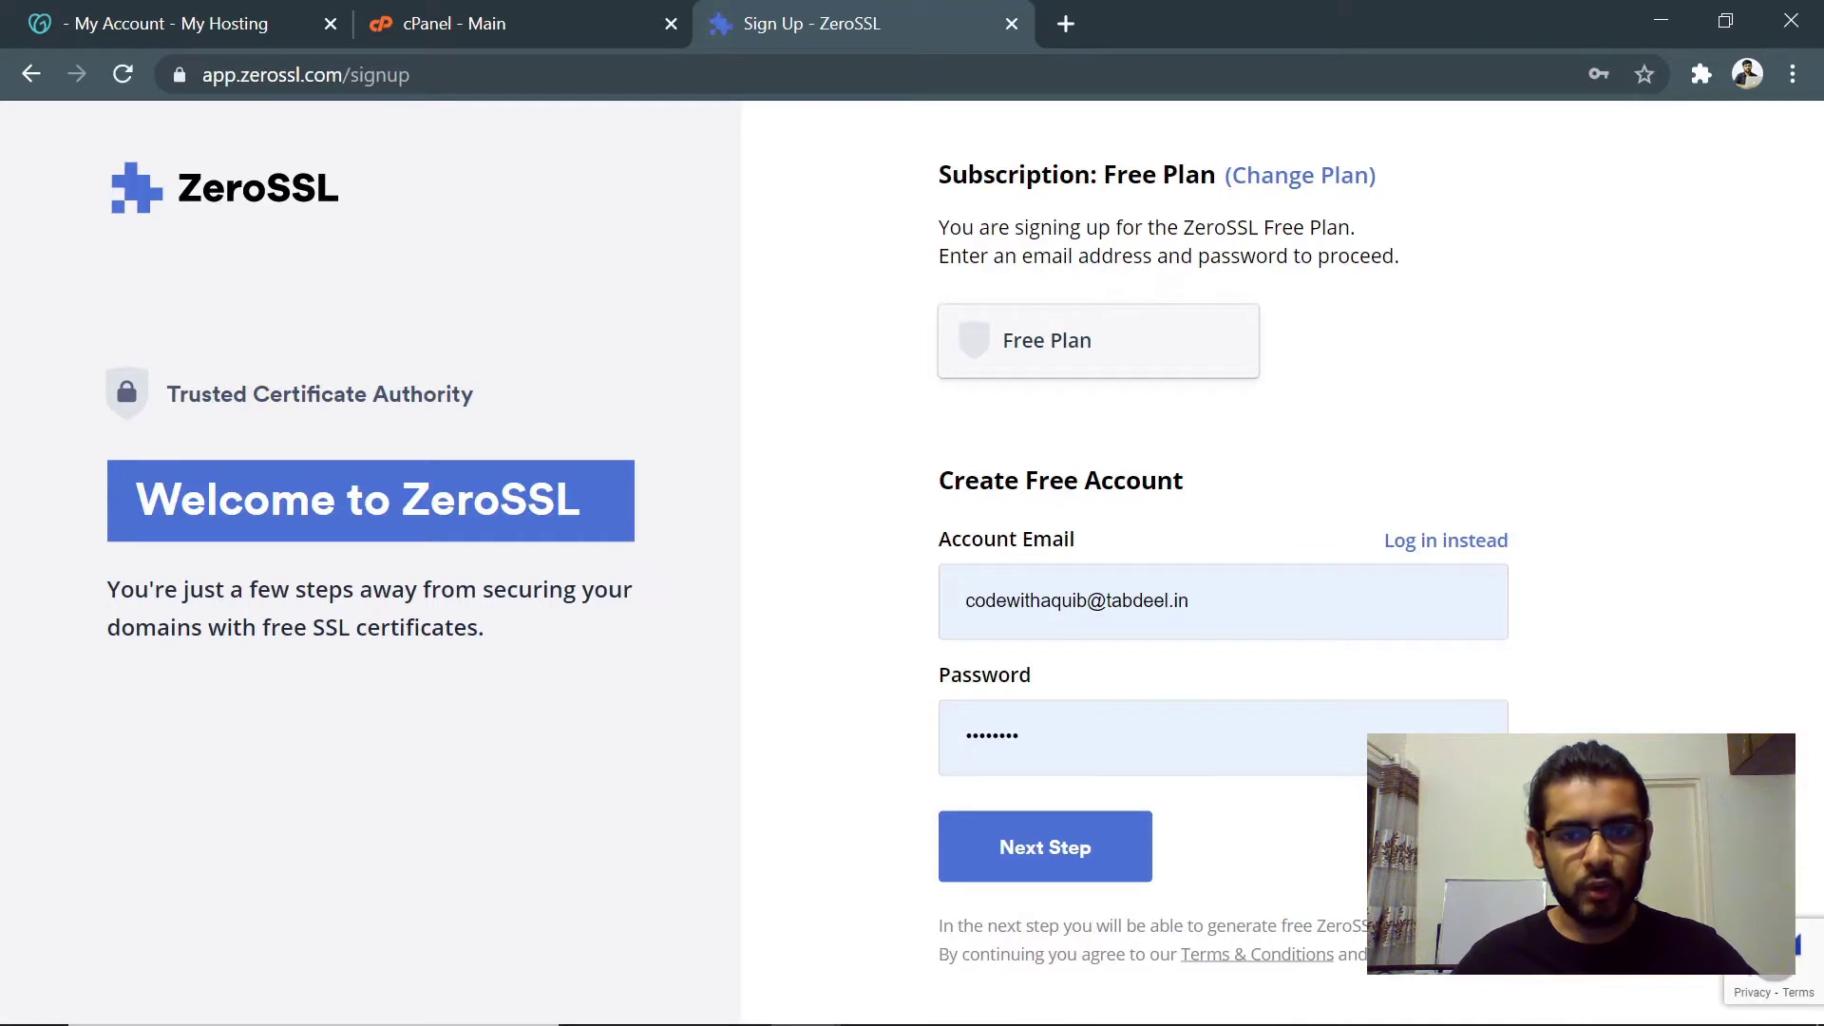
left_click(1195, 570)
type("s")
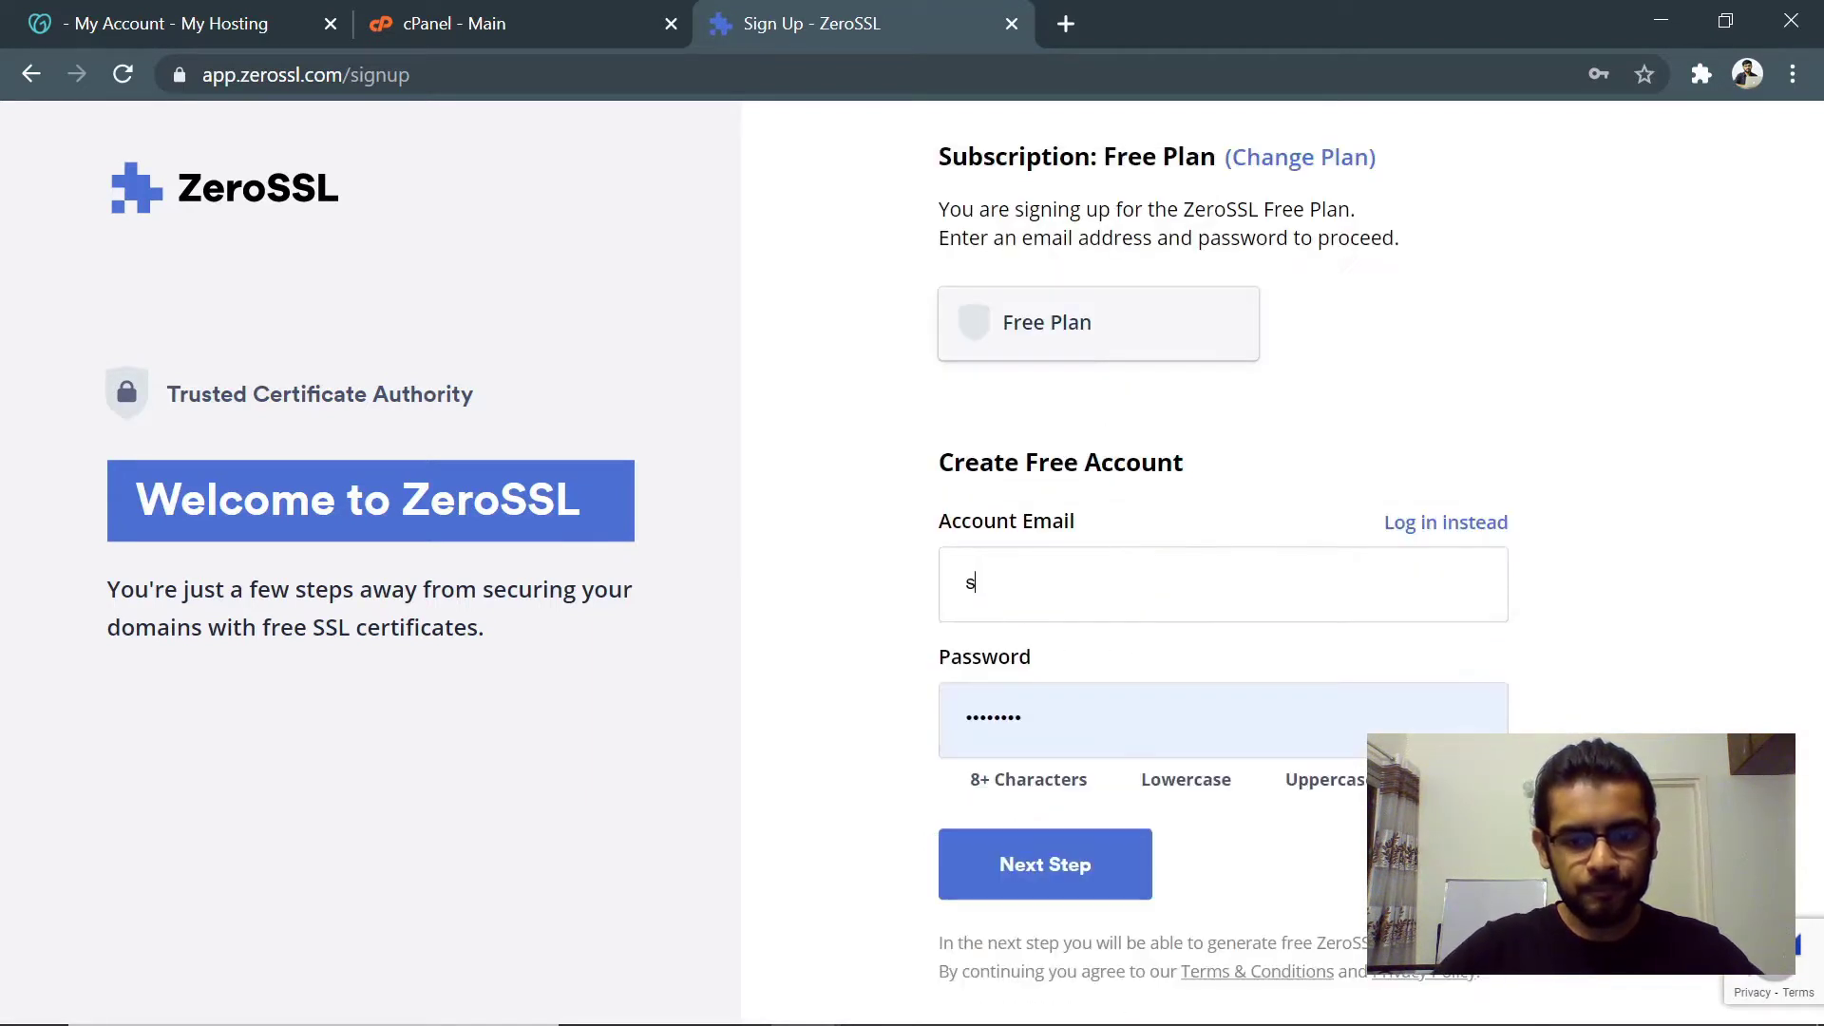
key("BackSpace")
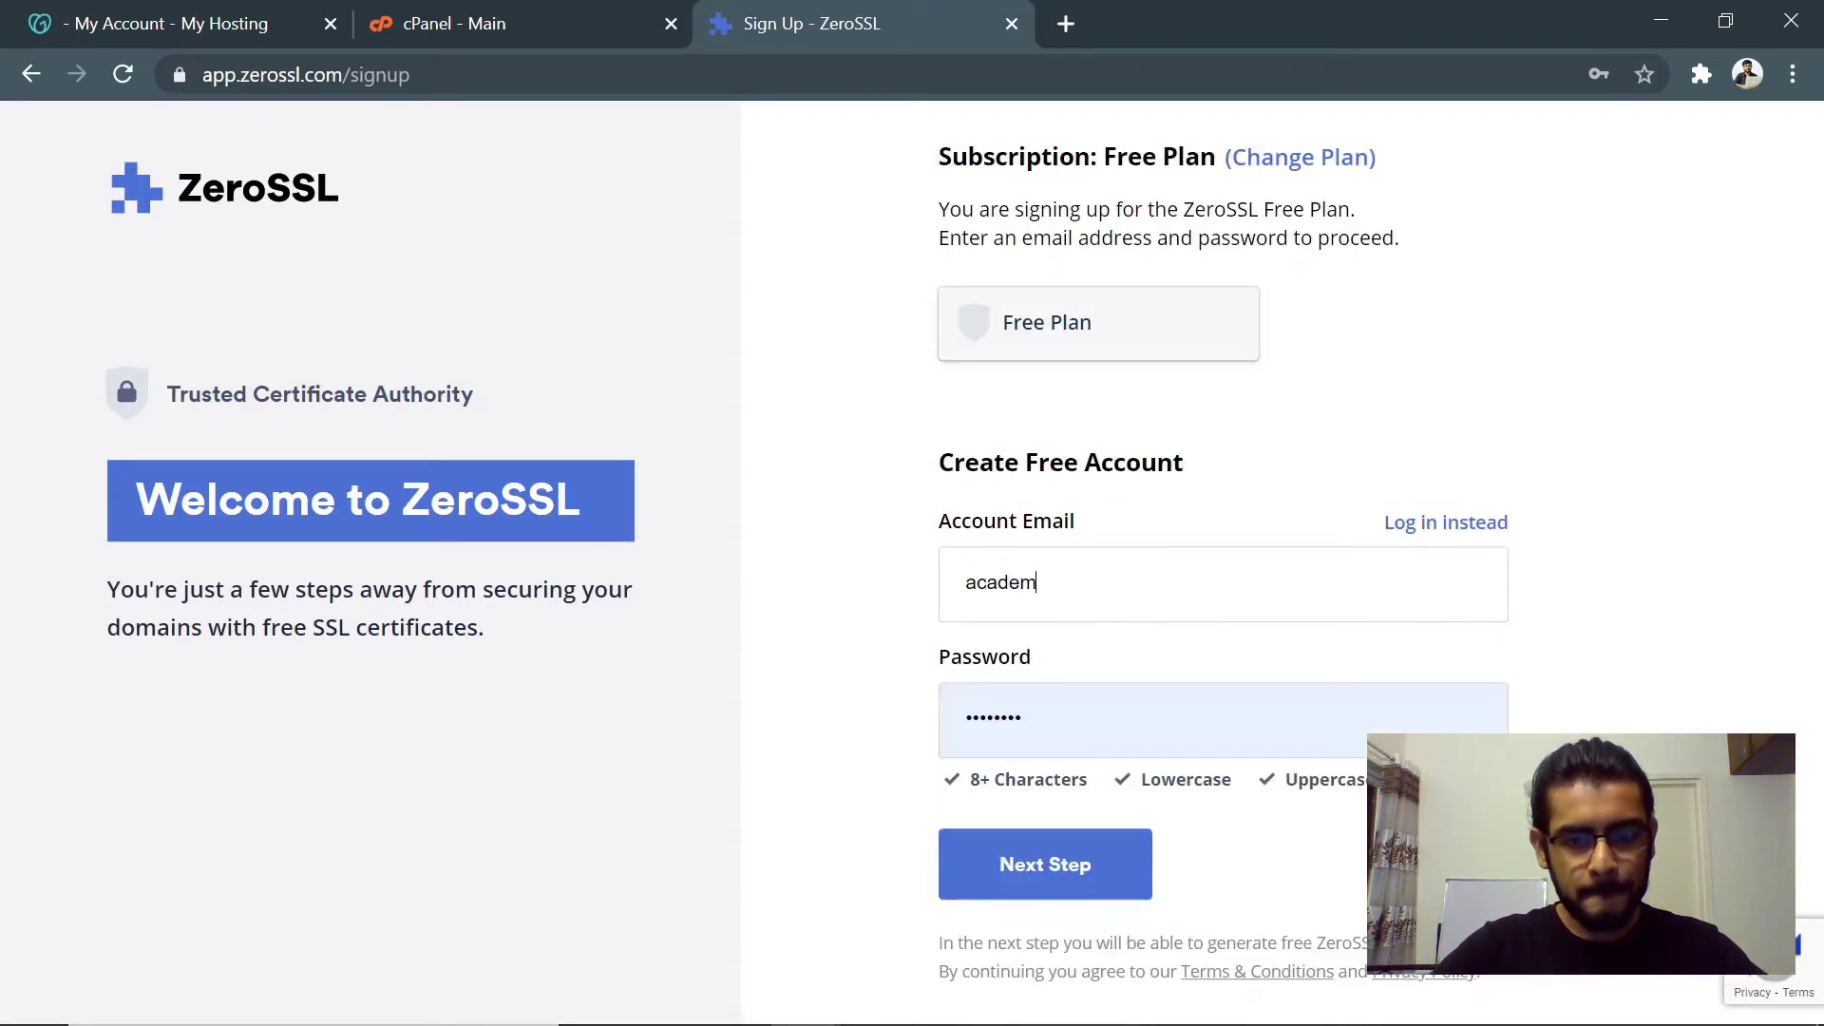
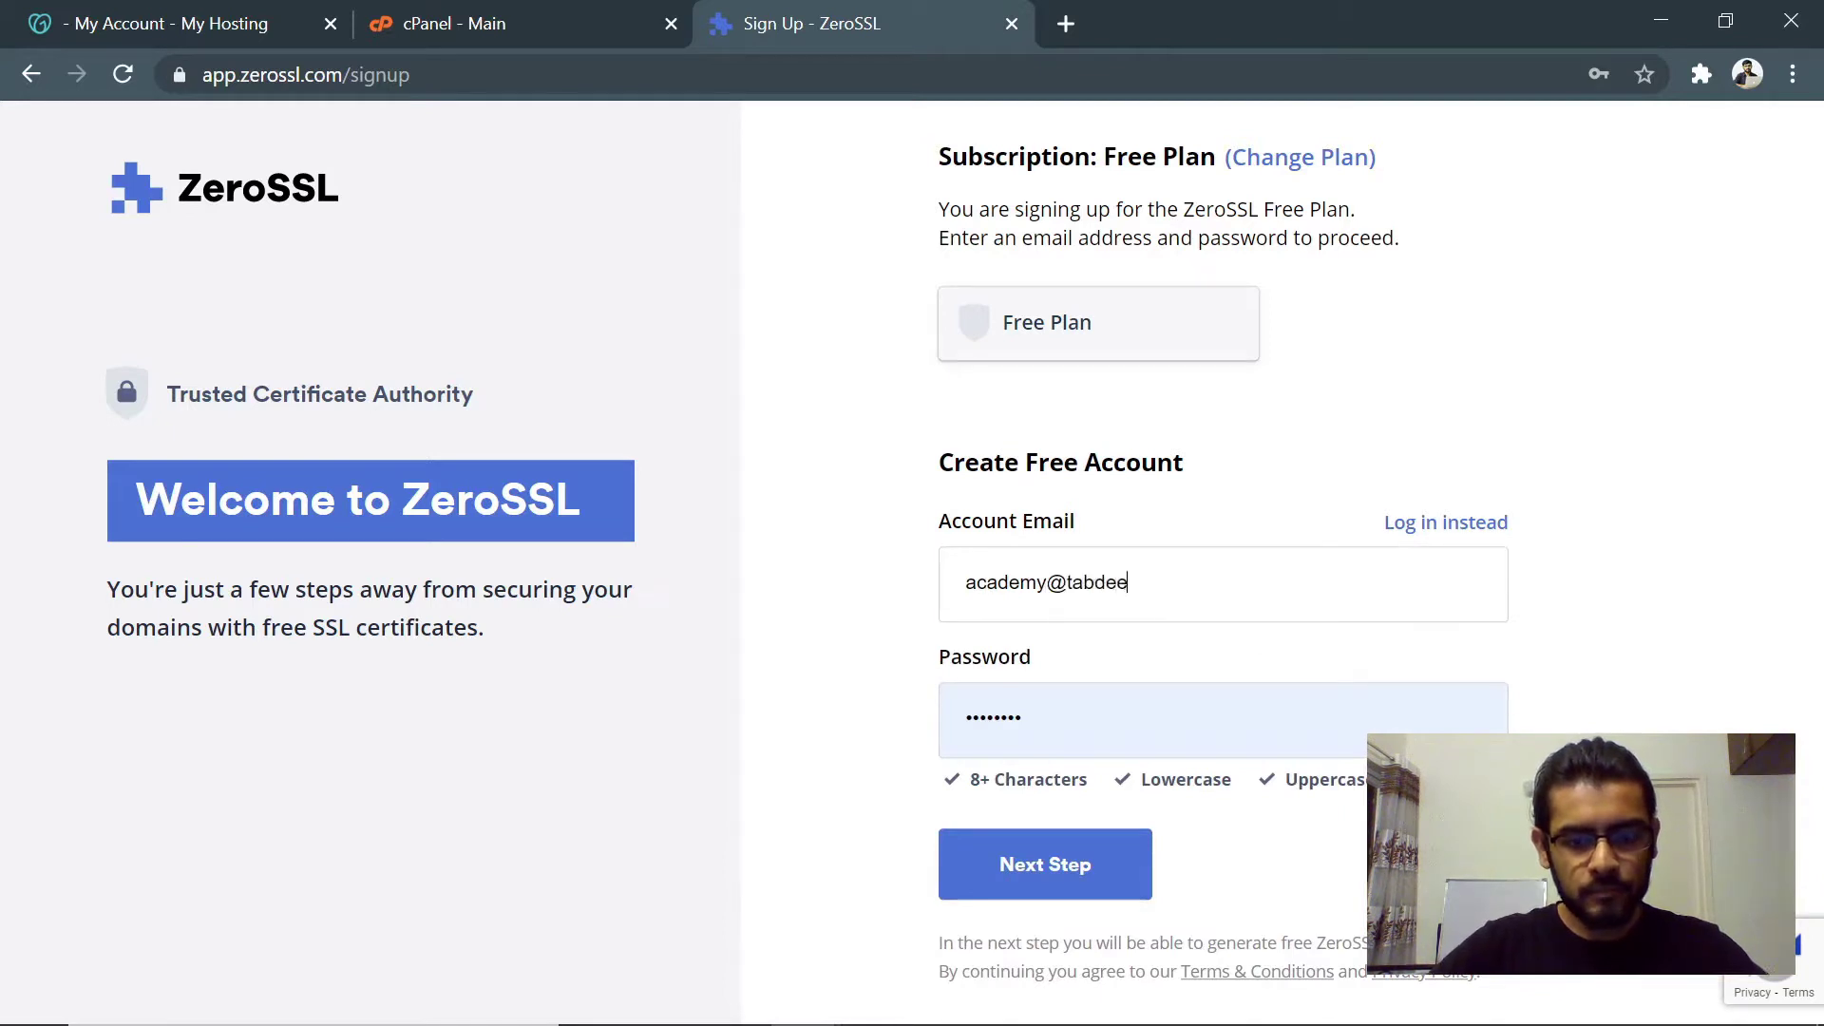
key("Tab")
type("Aqu")
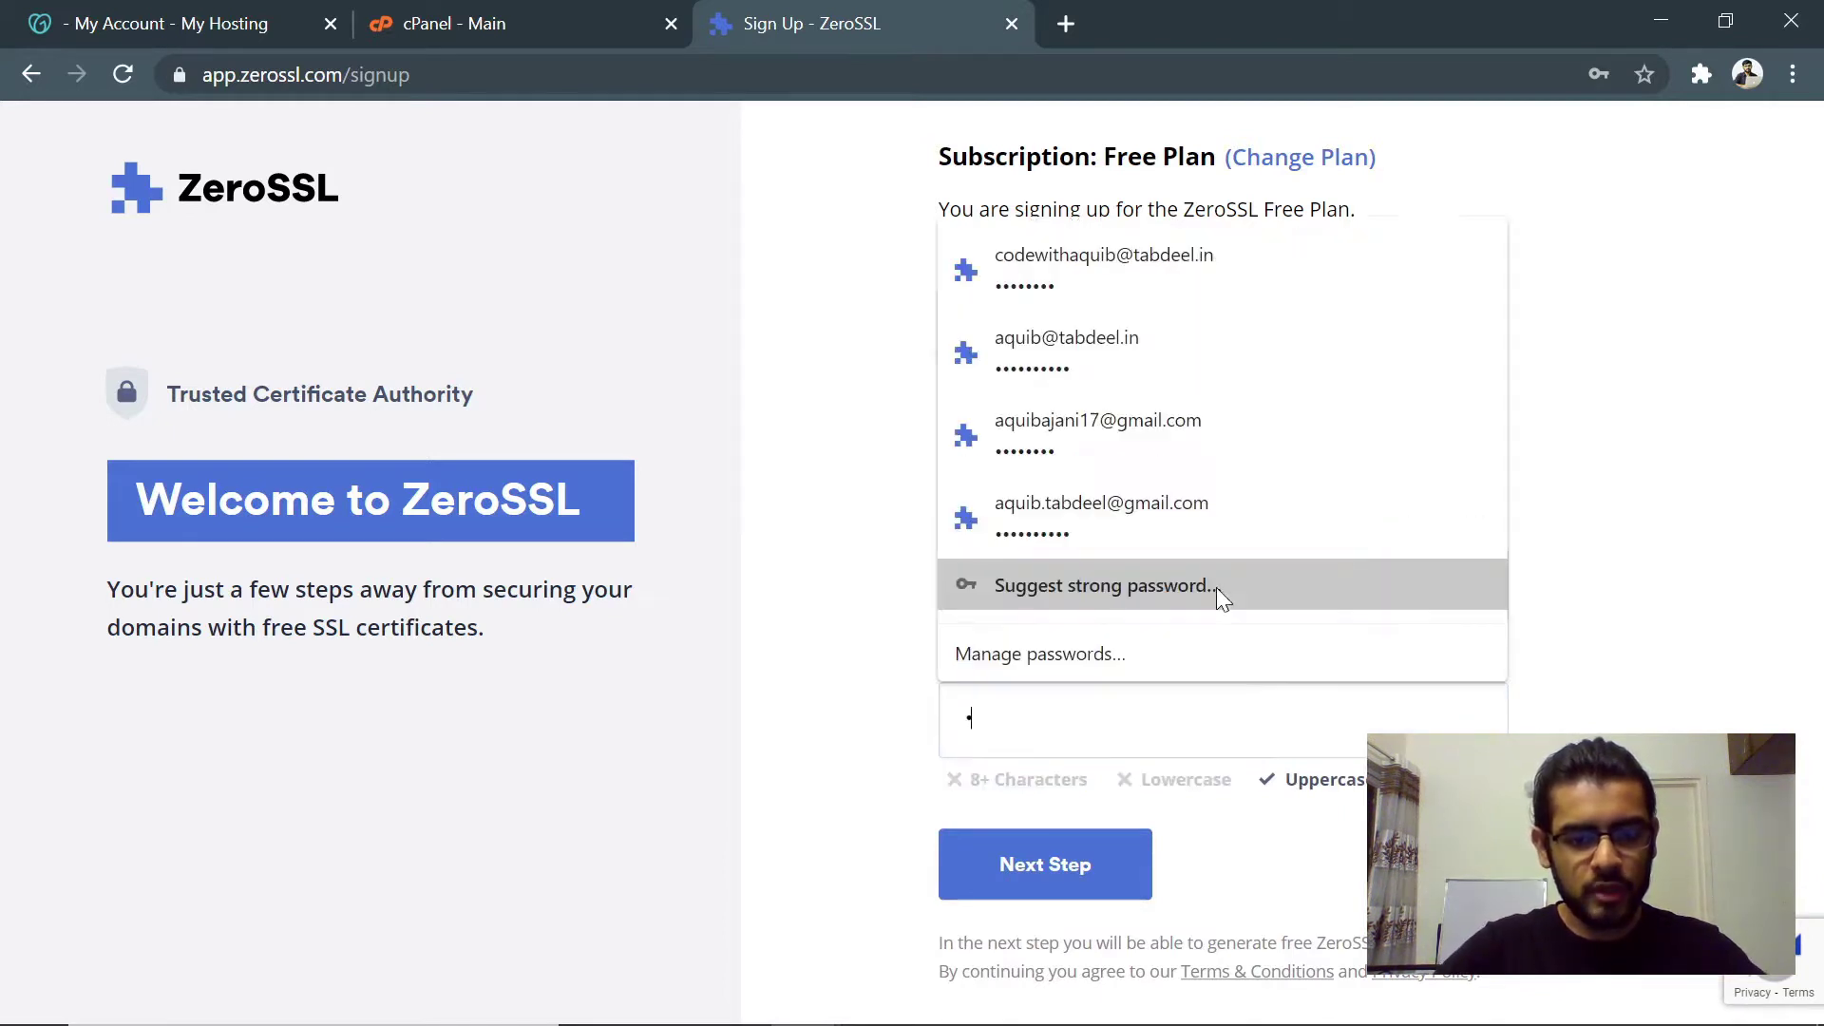
type("••••••")
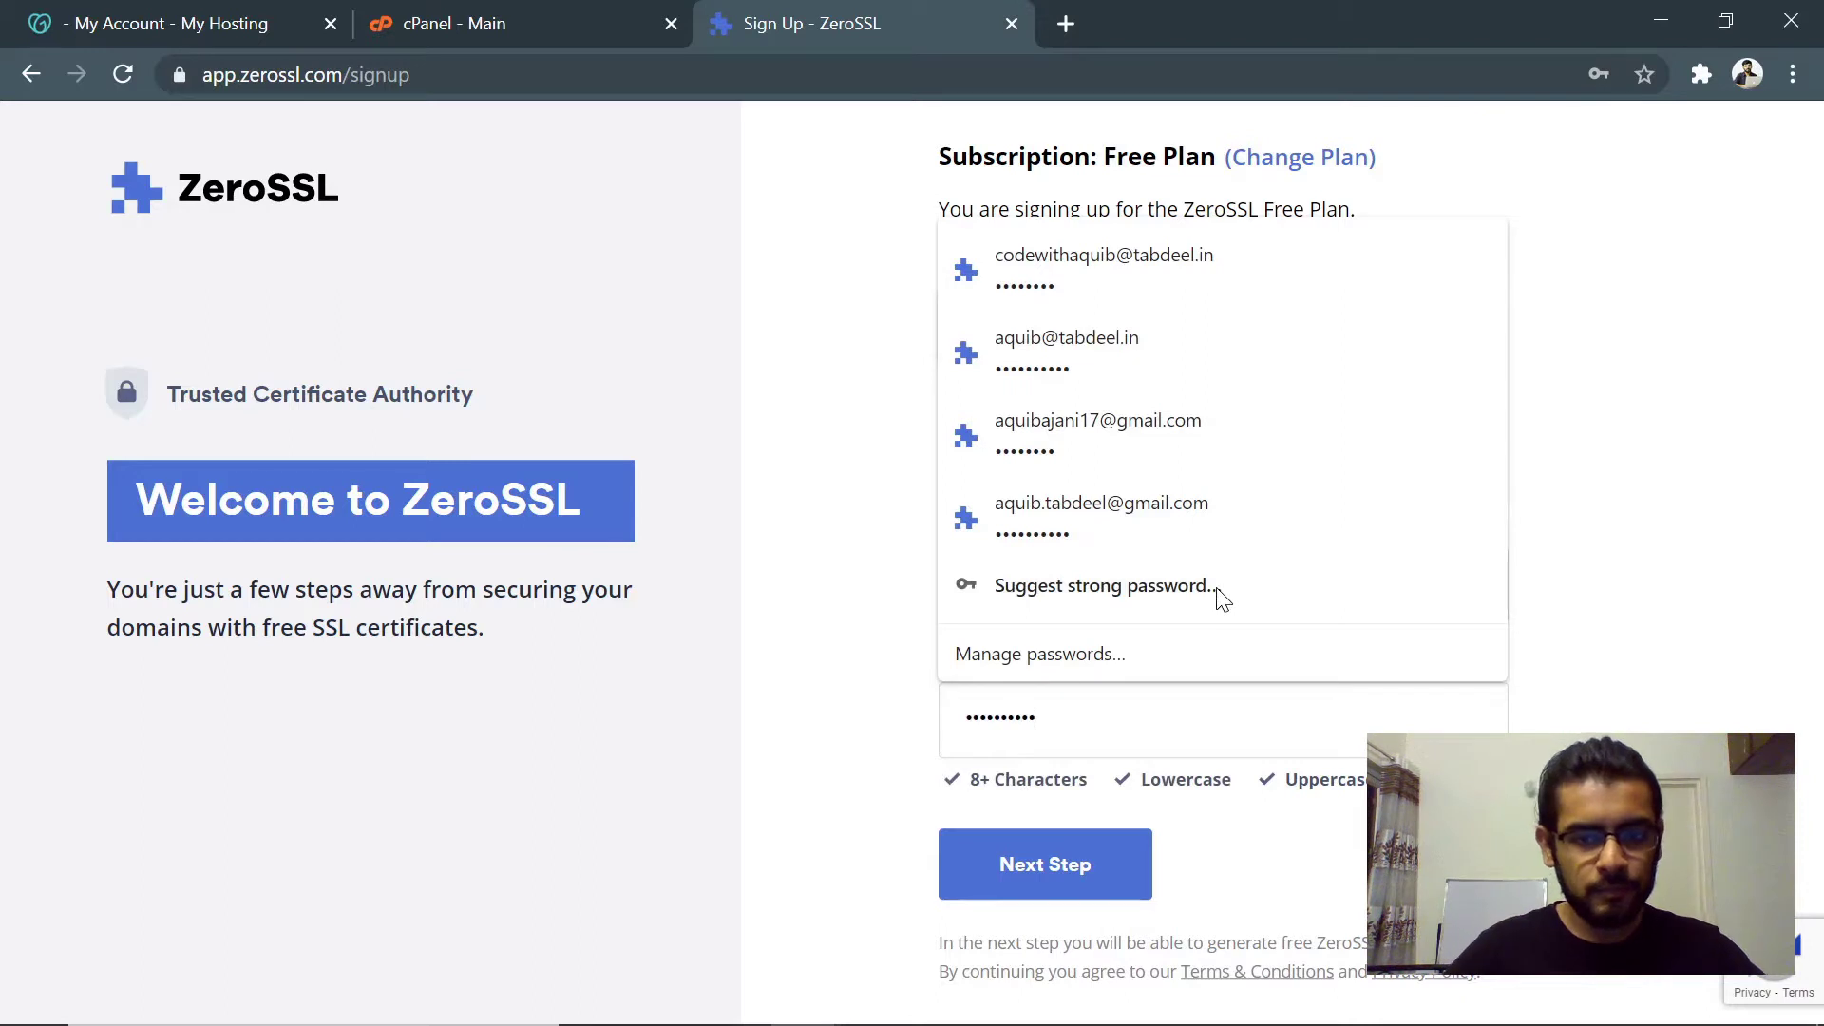
left_click(1083, 858)
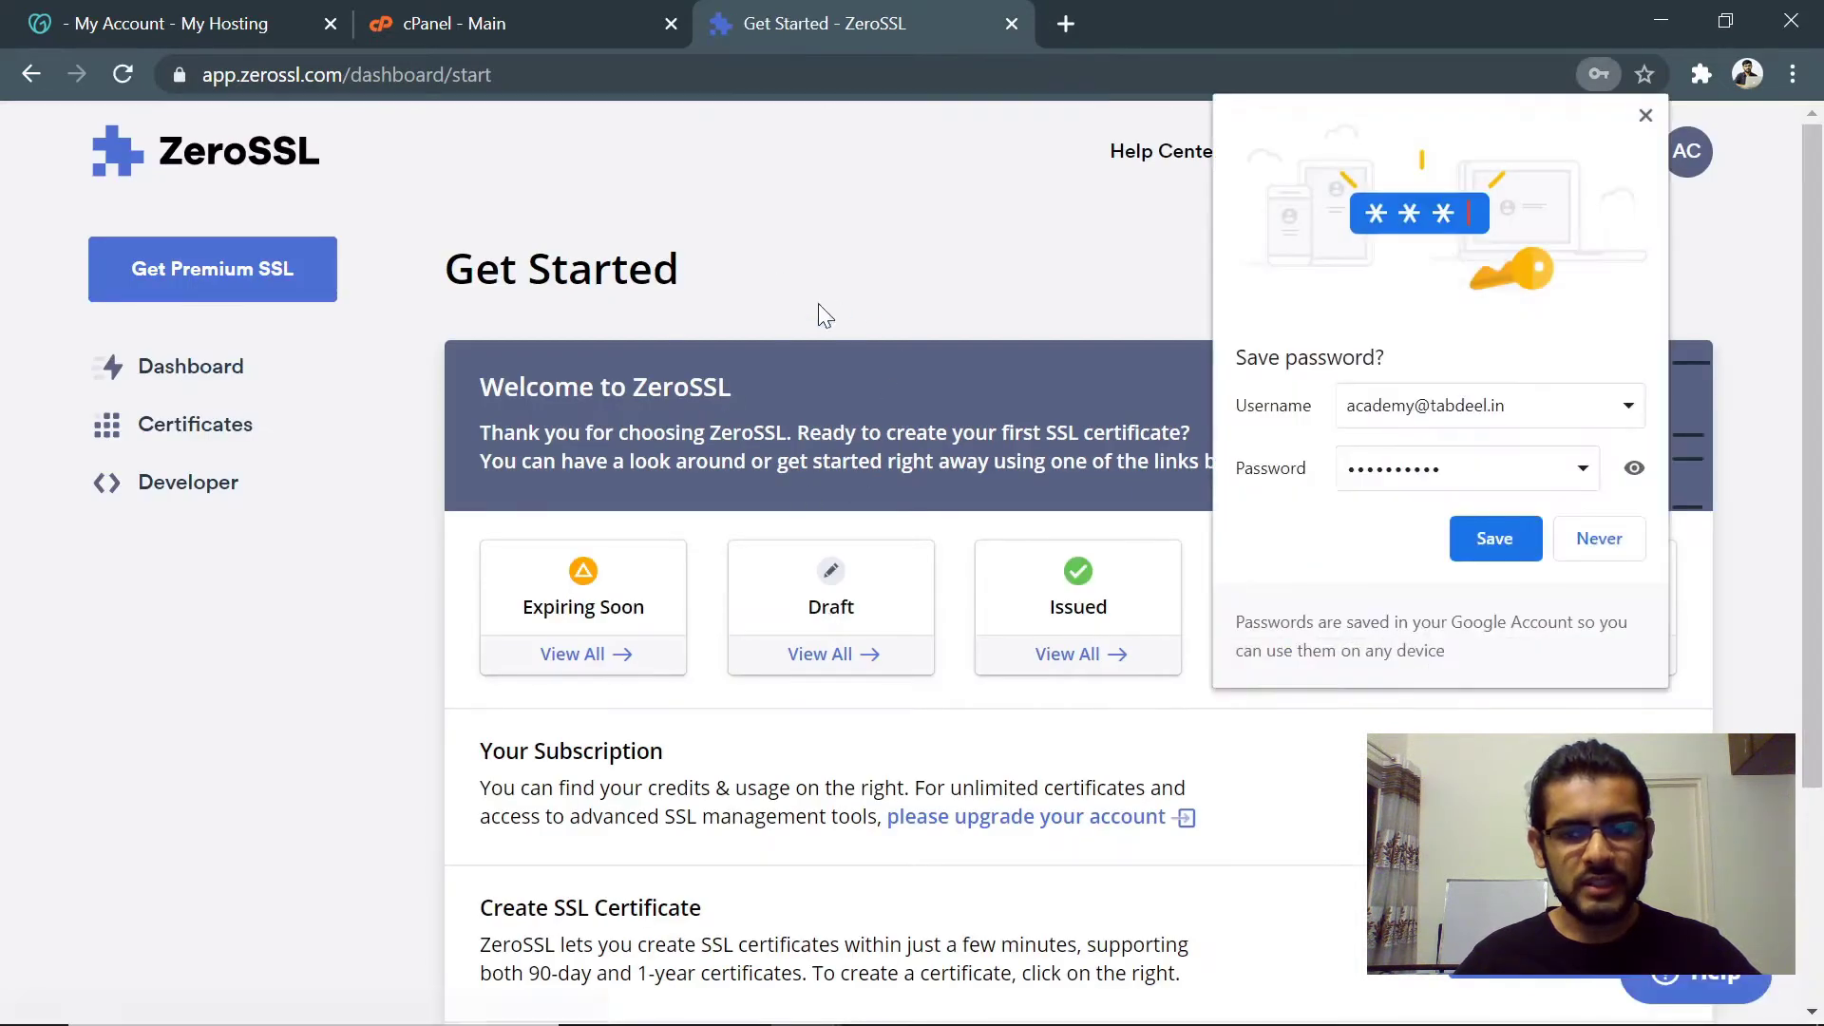
- Dismiss Chrome's save-password bubble and review the 0 / 3 90-Day Certificates allowance
left_click(1646, 115)
left_click_drag(447, 271, 762, 275)
left_click(775, 277)
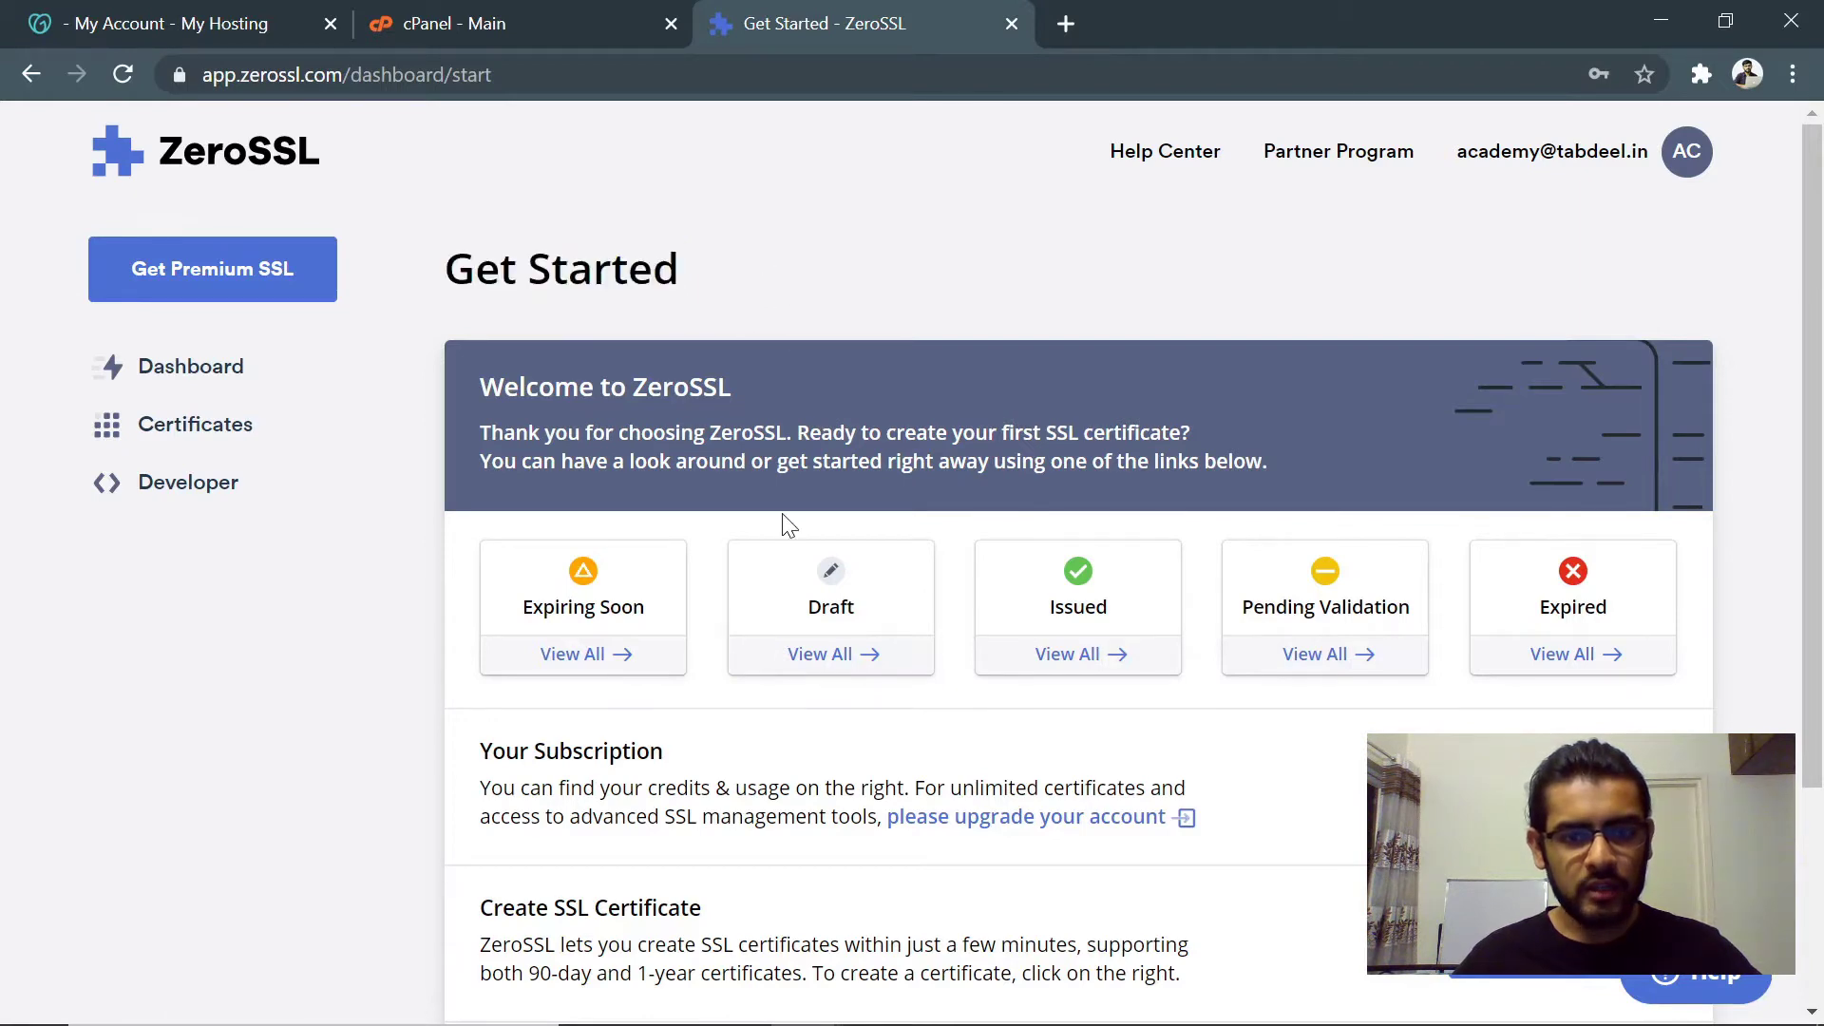
scroll(786, 516, "down", 2)
scroll(765, 579, "up", 2)
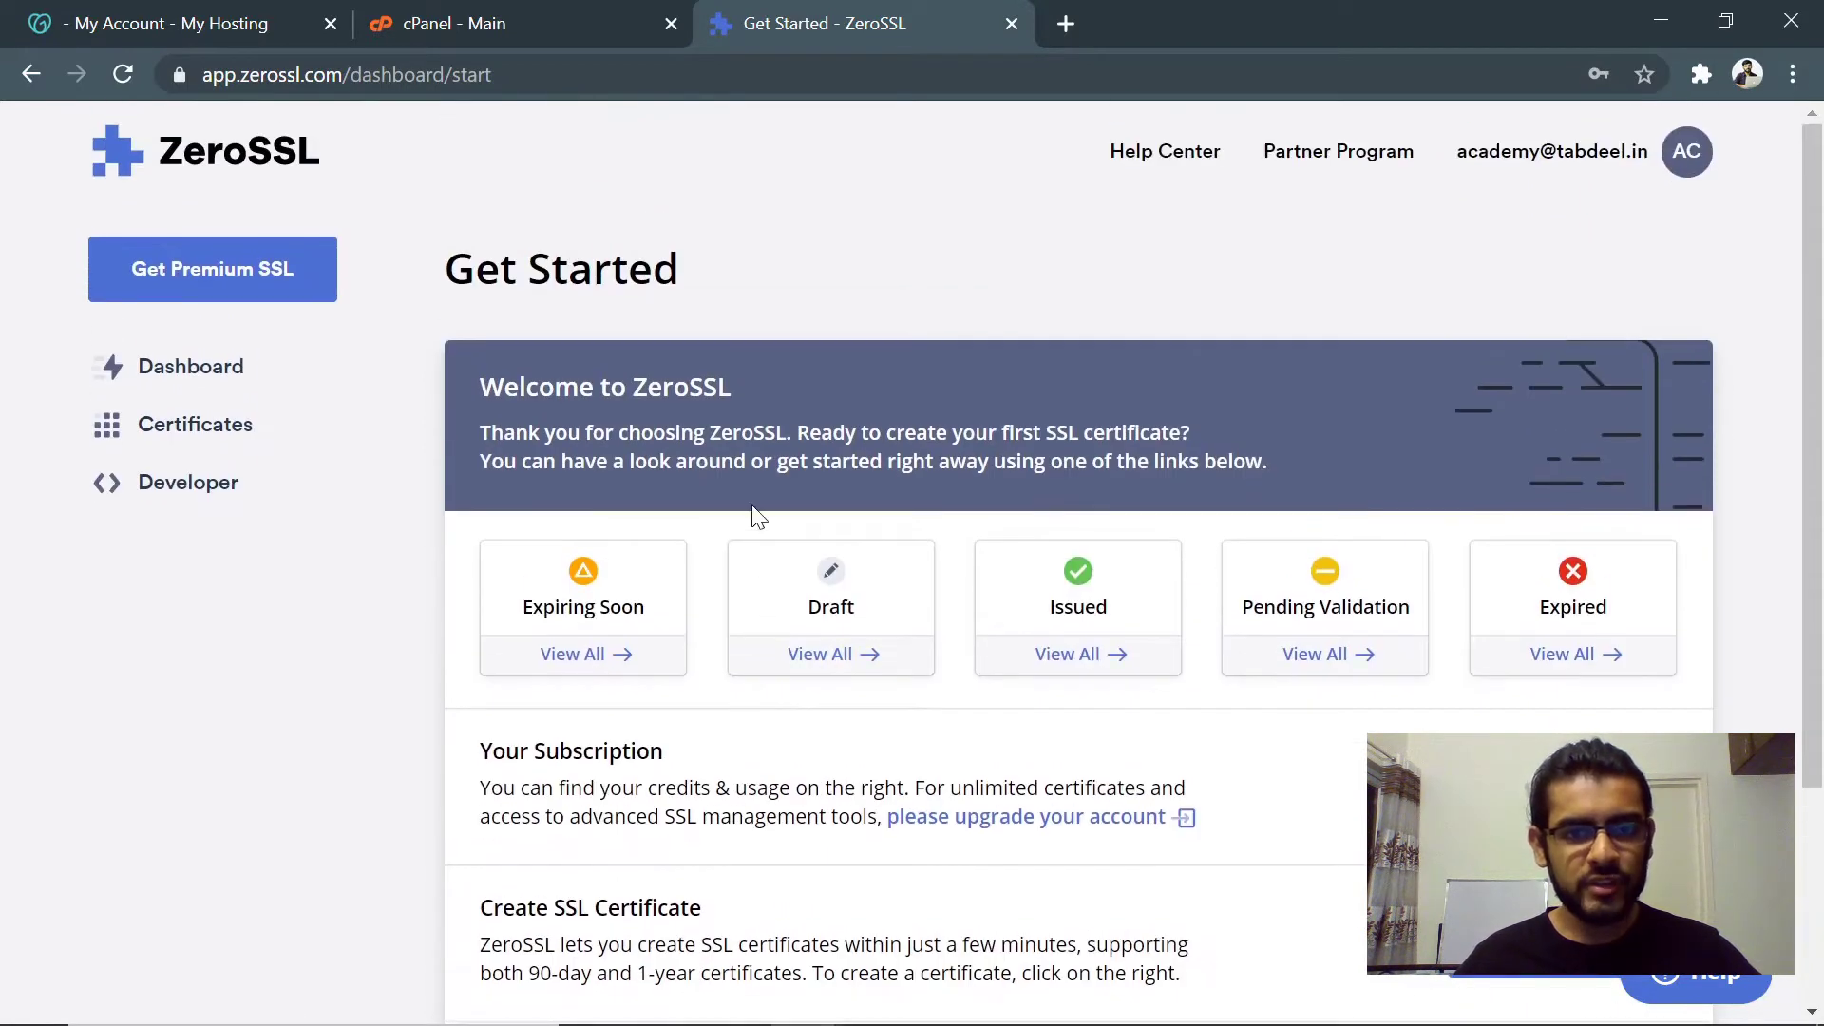
scroll(753, 507, "down", 2)
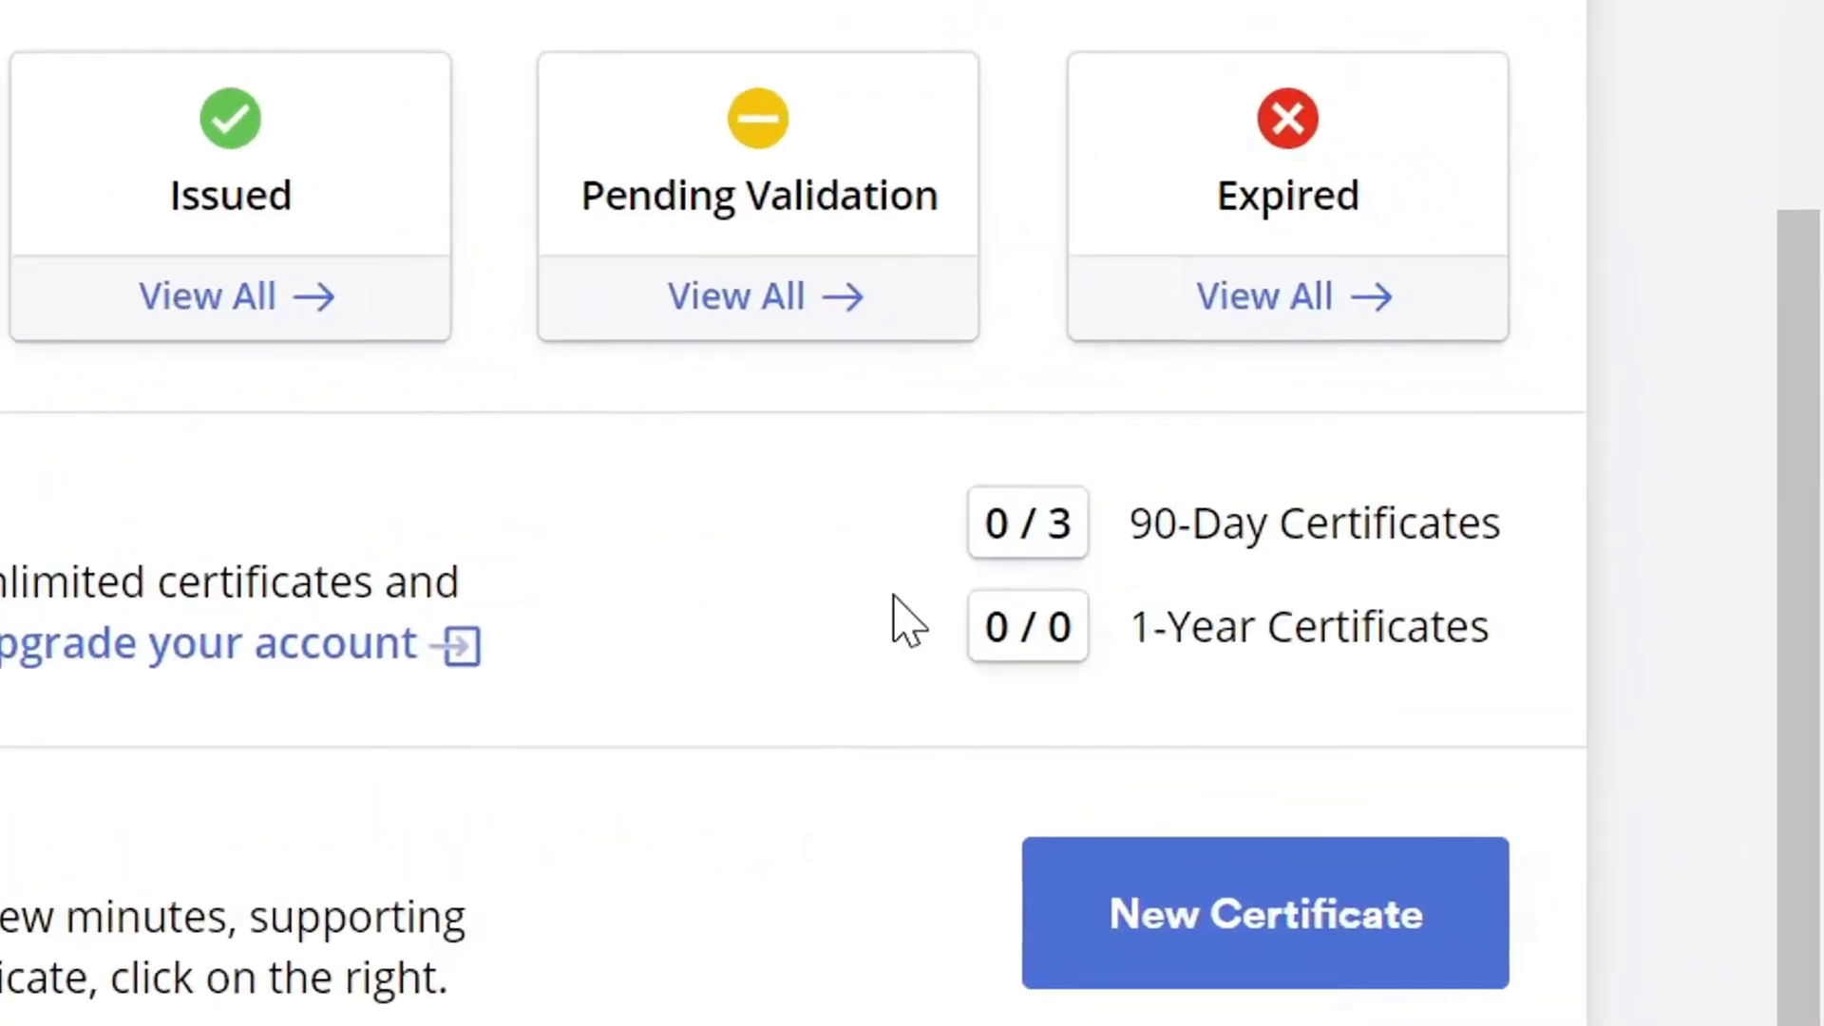
left_click_drag(1420, 470, 1728, 468)
left_click(1520, 618)
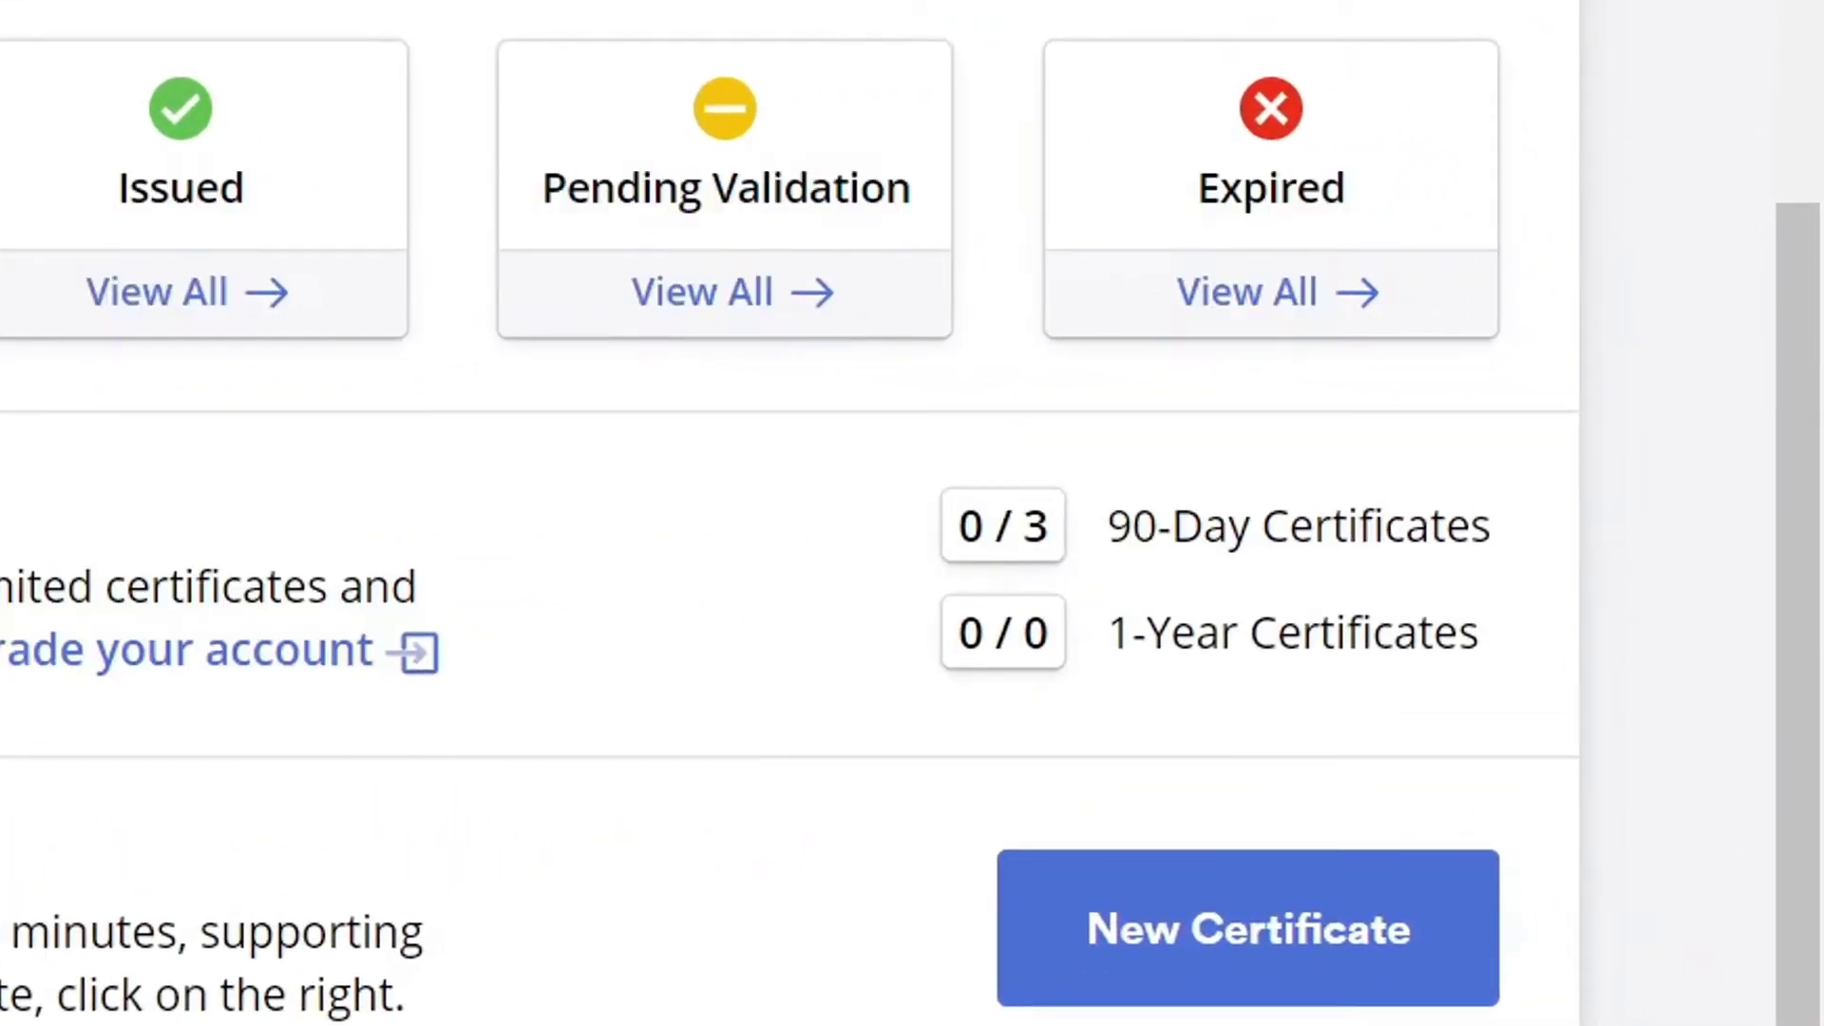
left_click_drag(958, 526, 1445, 527)
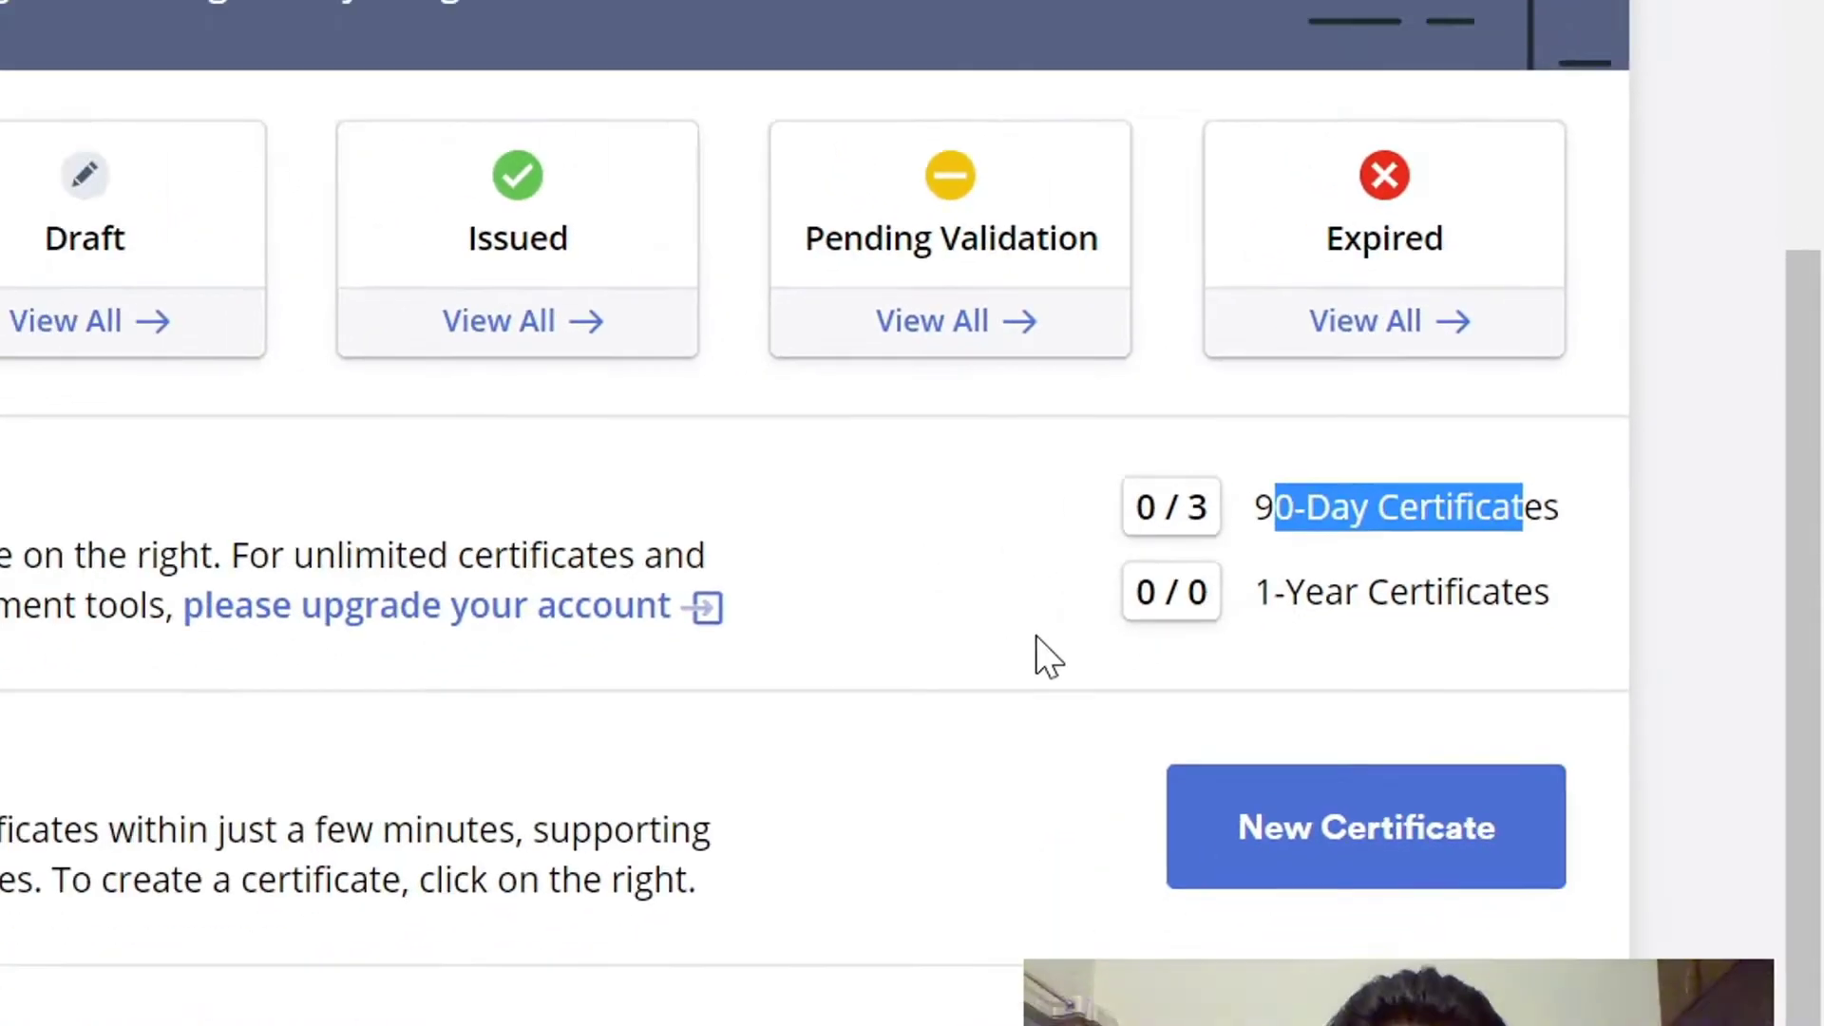
left_click(834, 690)
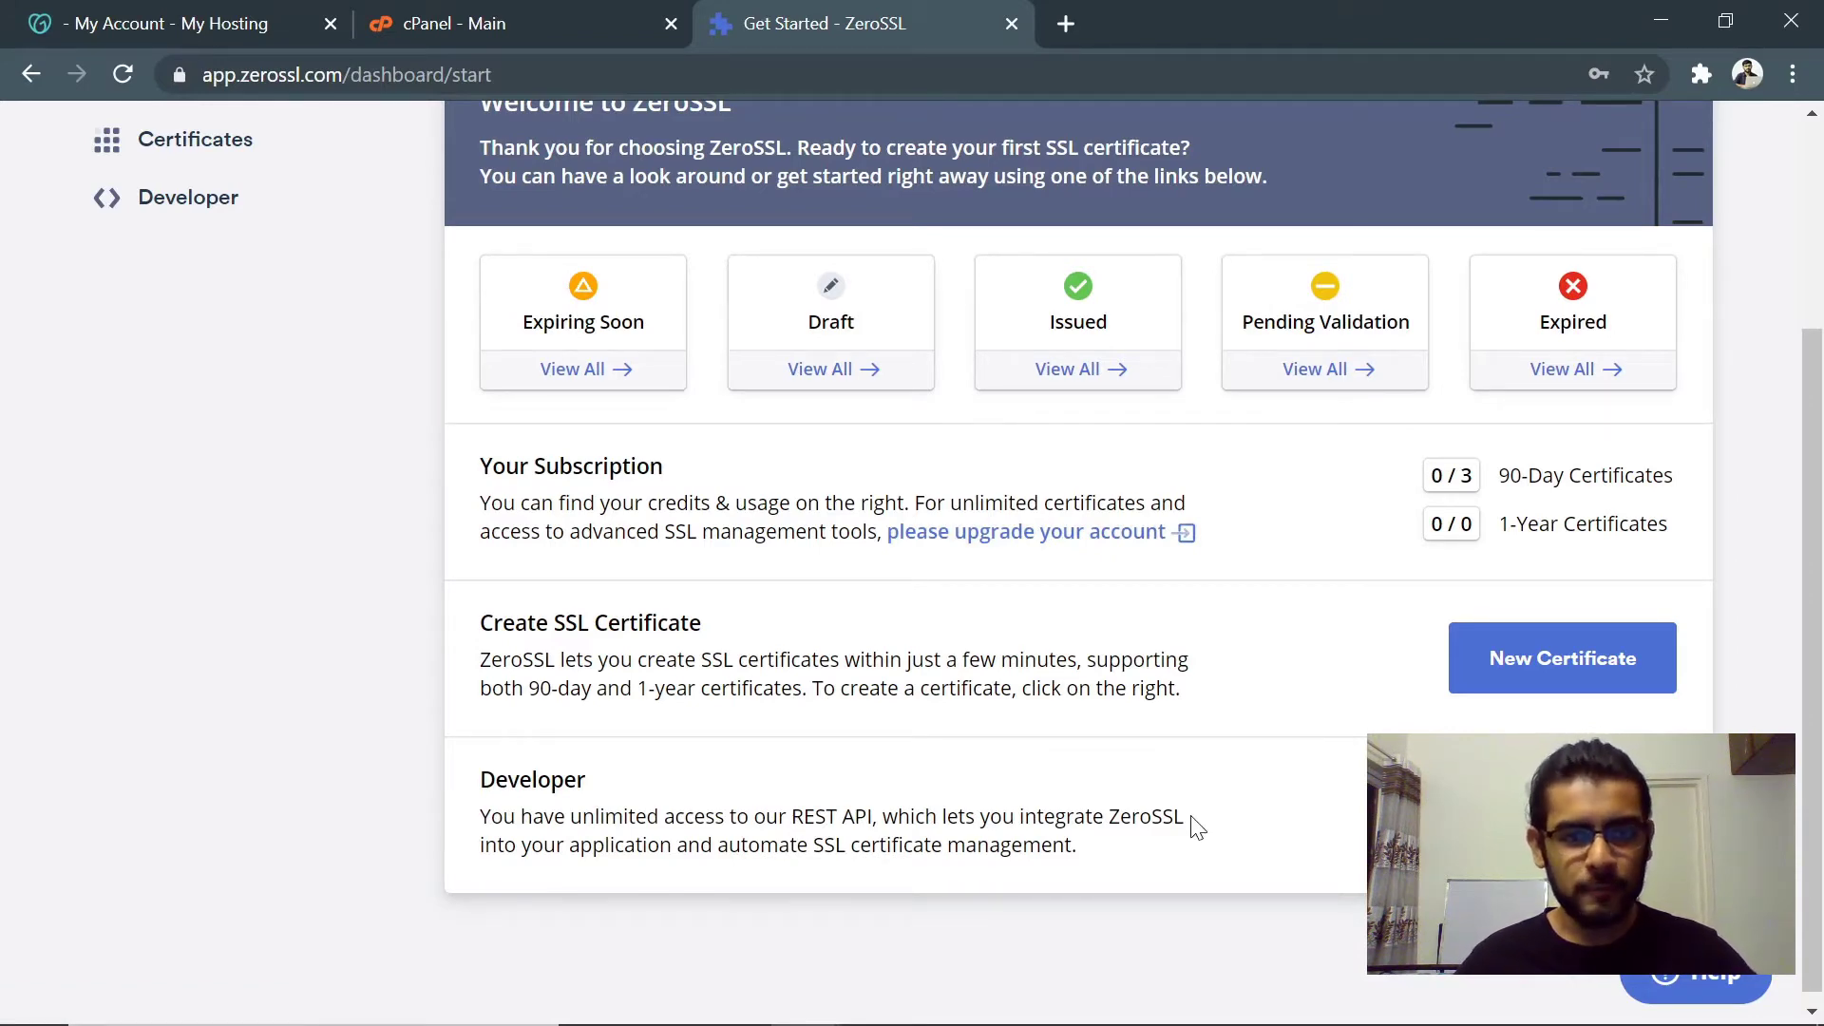
left_click(1549, 662)
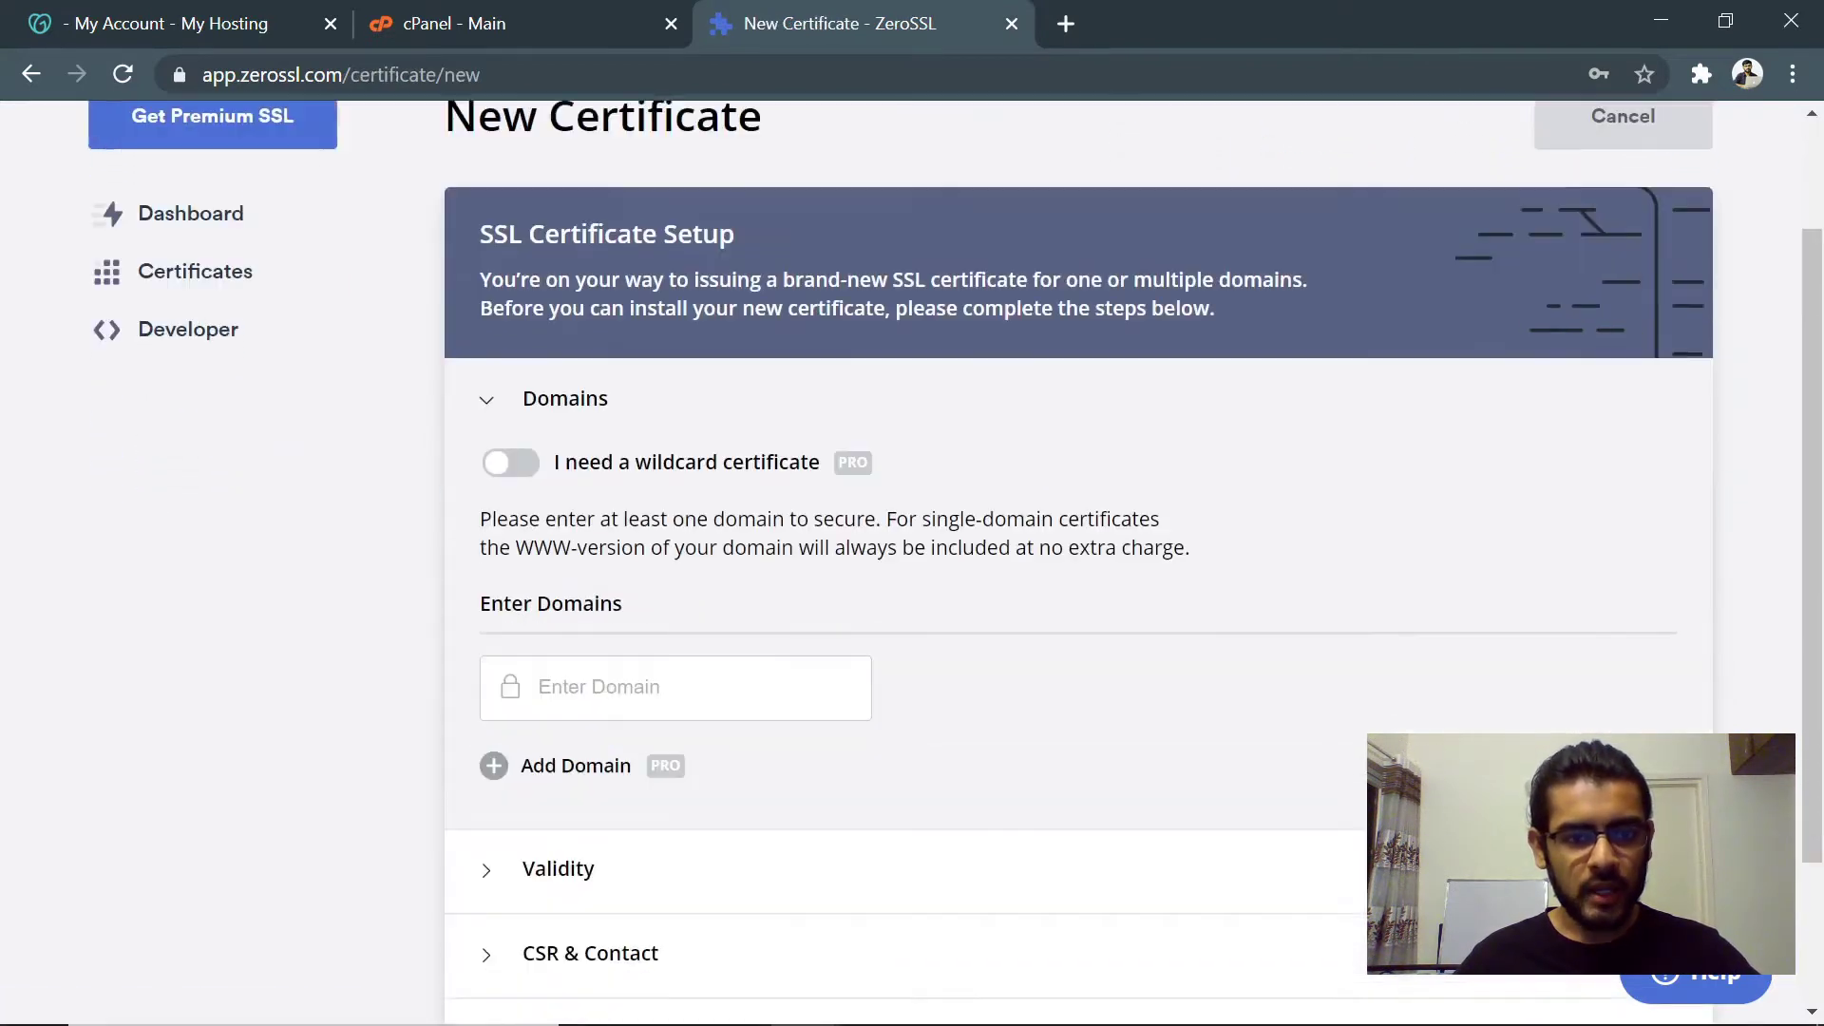
scroll(808, 660, "down", 1)
left_click(722, 557)
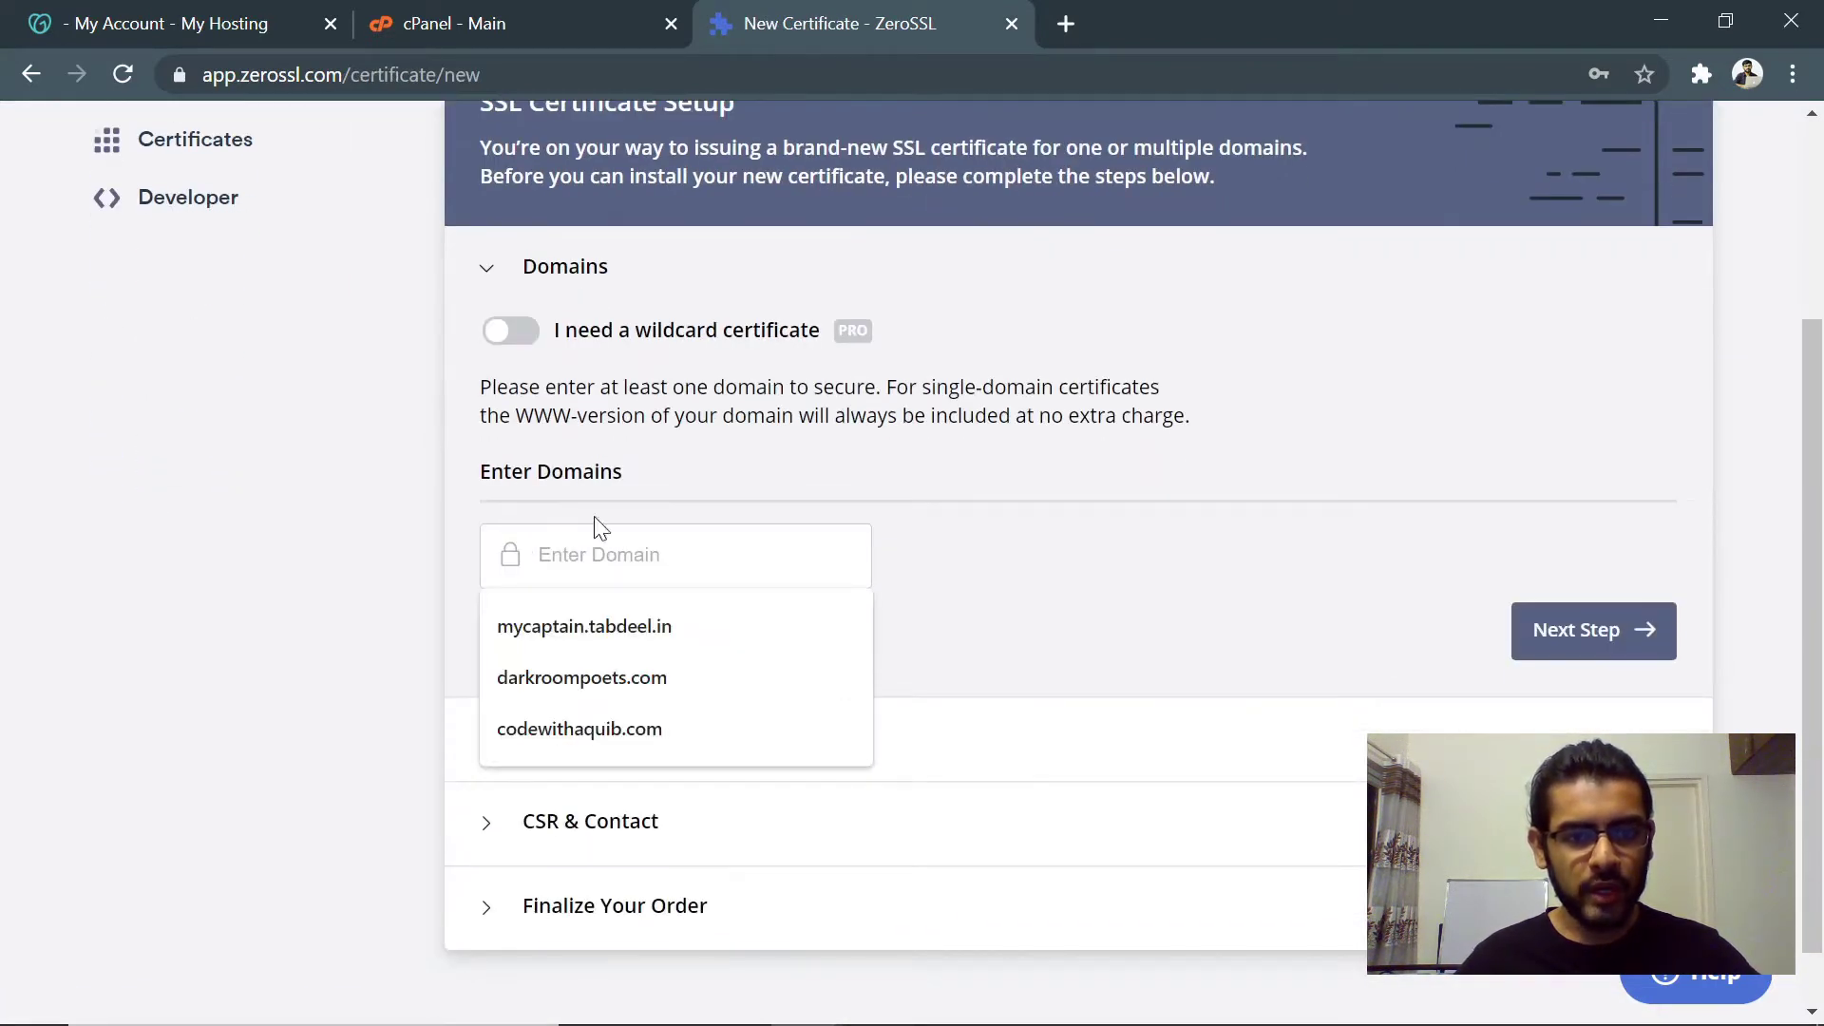
type("project")
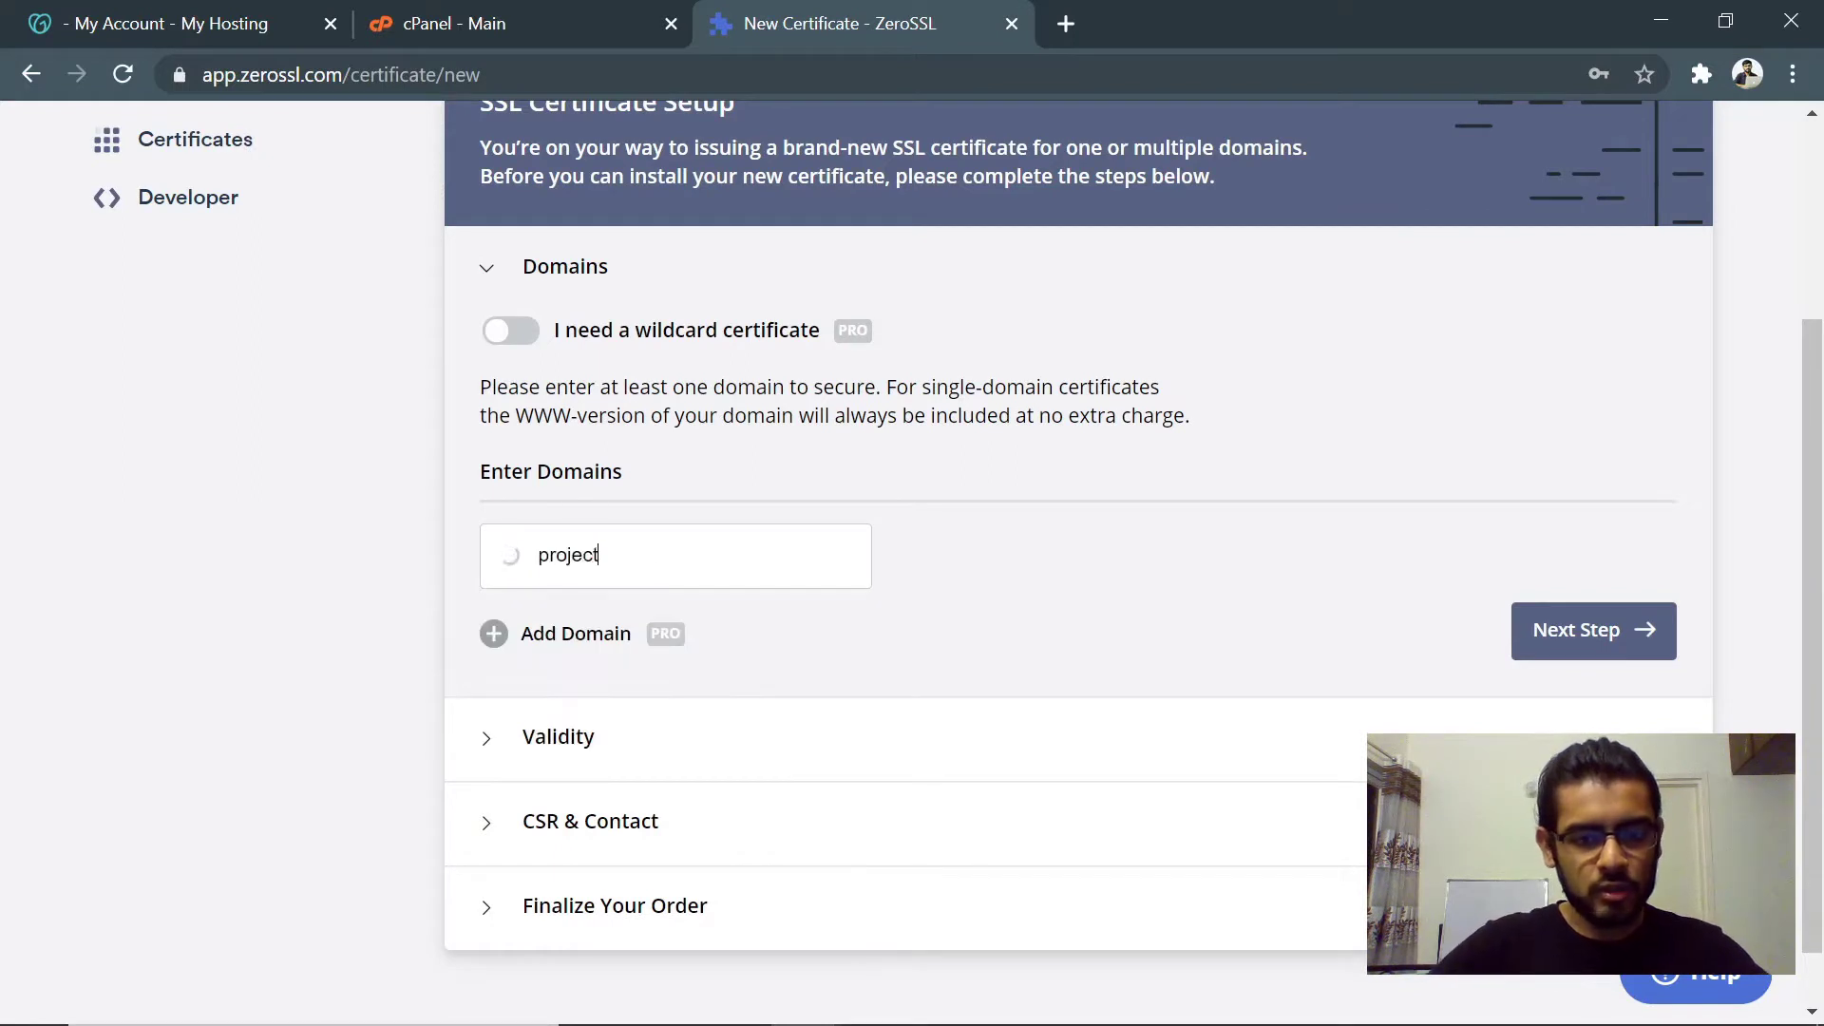
type("pad.in")
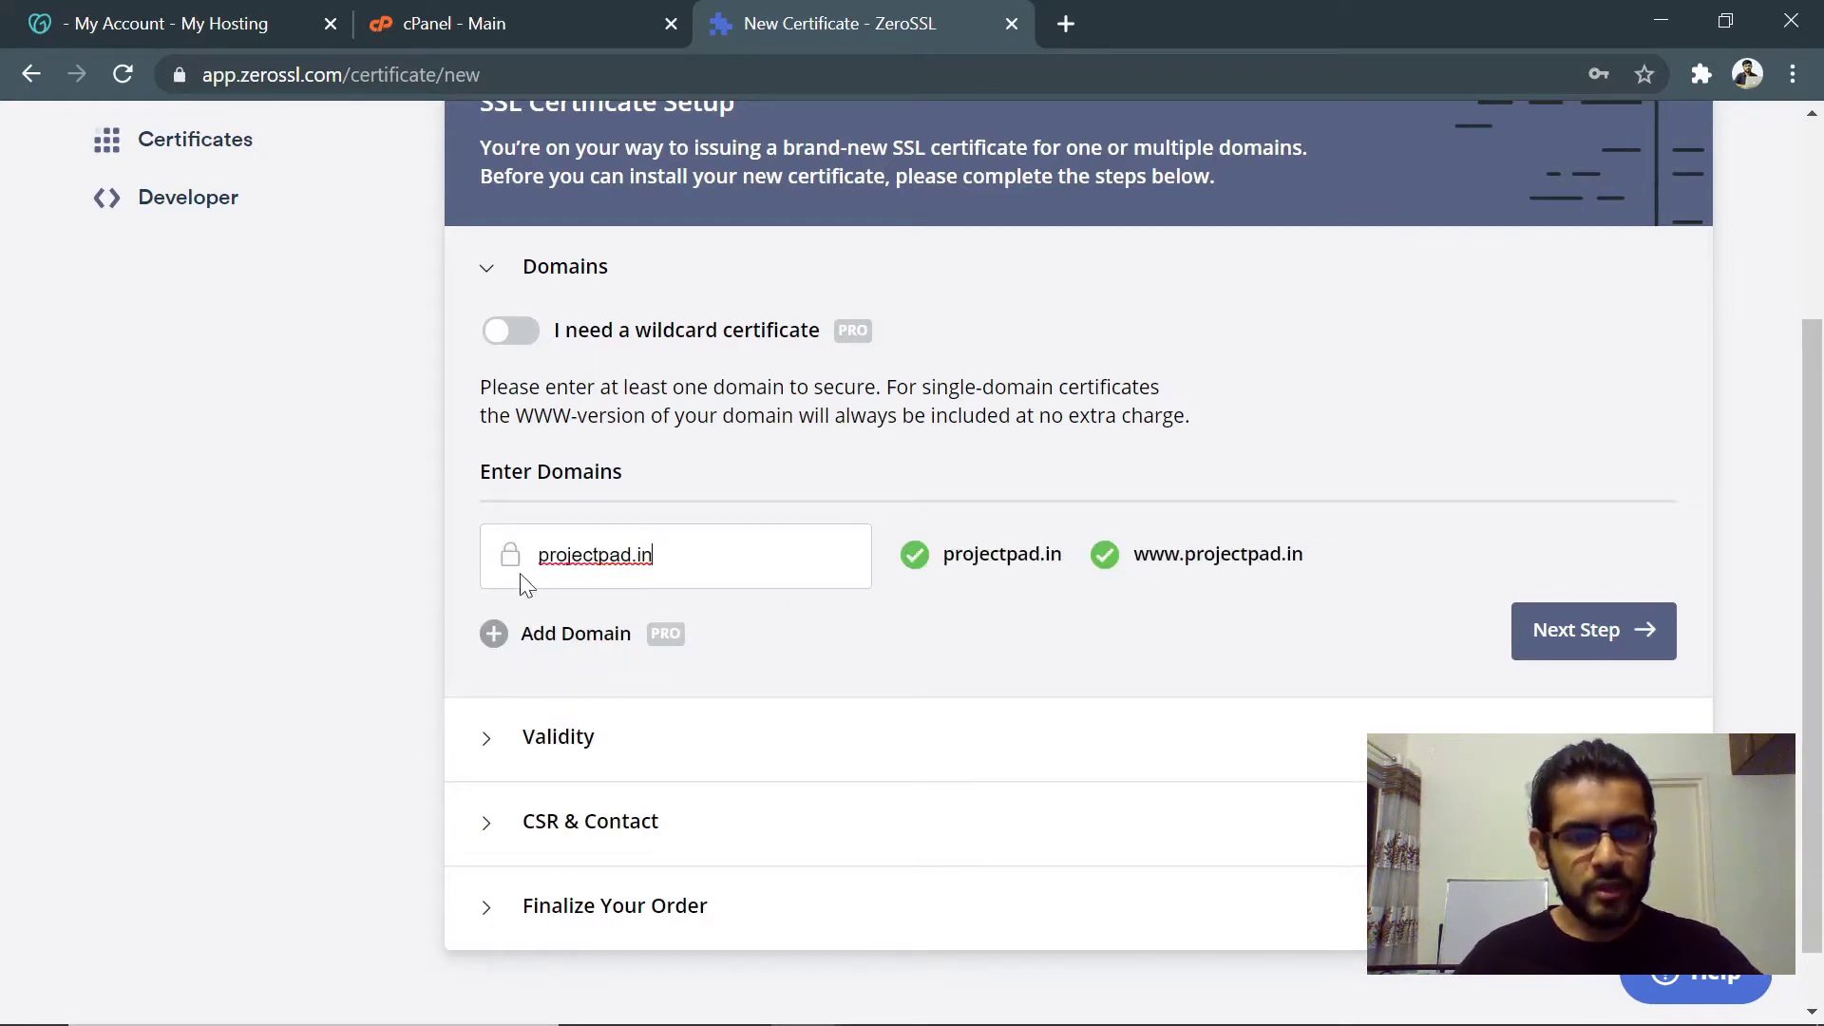
left_click_drag(536, 561, 1287, 558)
left_click(1069, 589)
left_click(1071, 568)
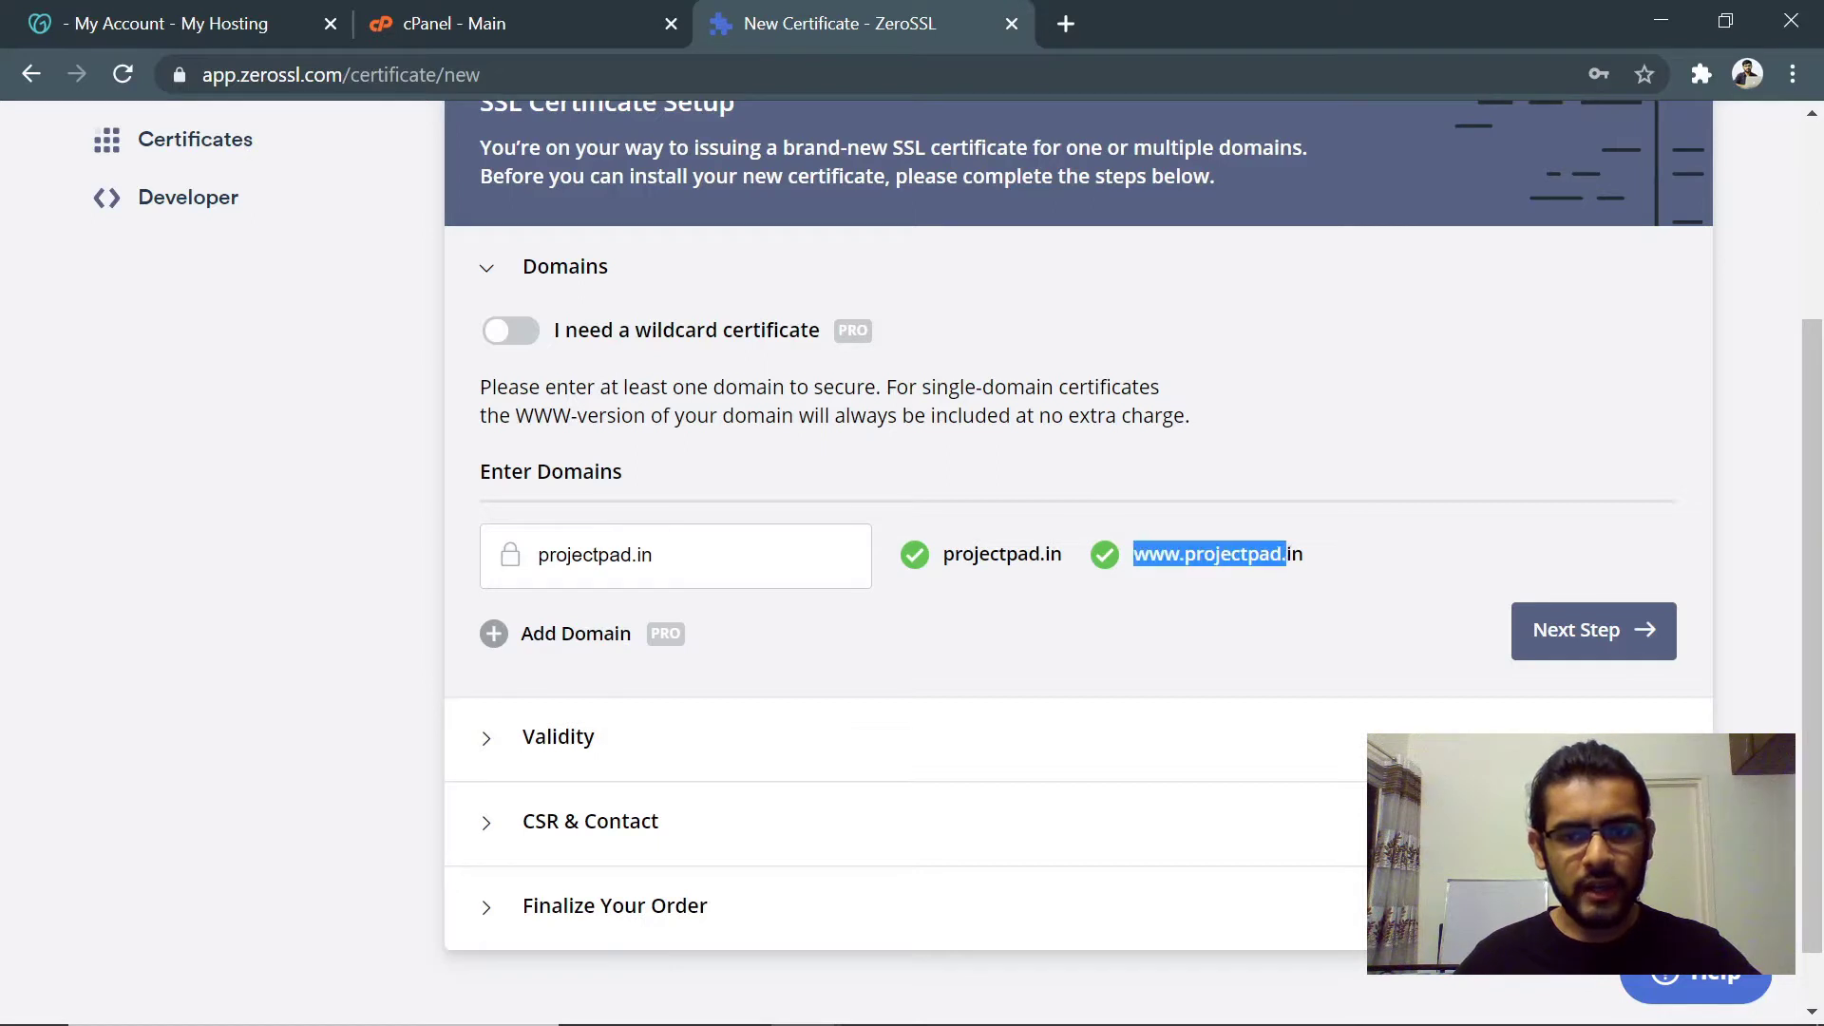
left_click(1317, 561)
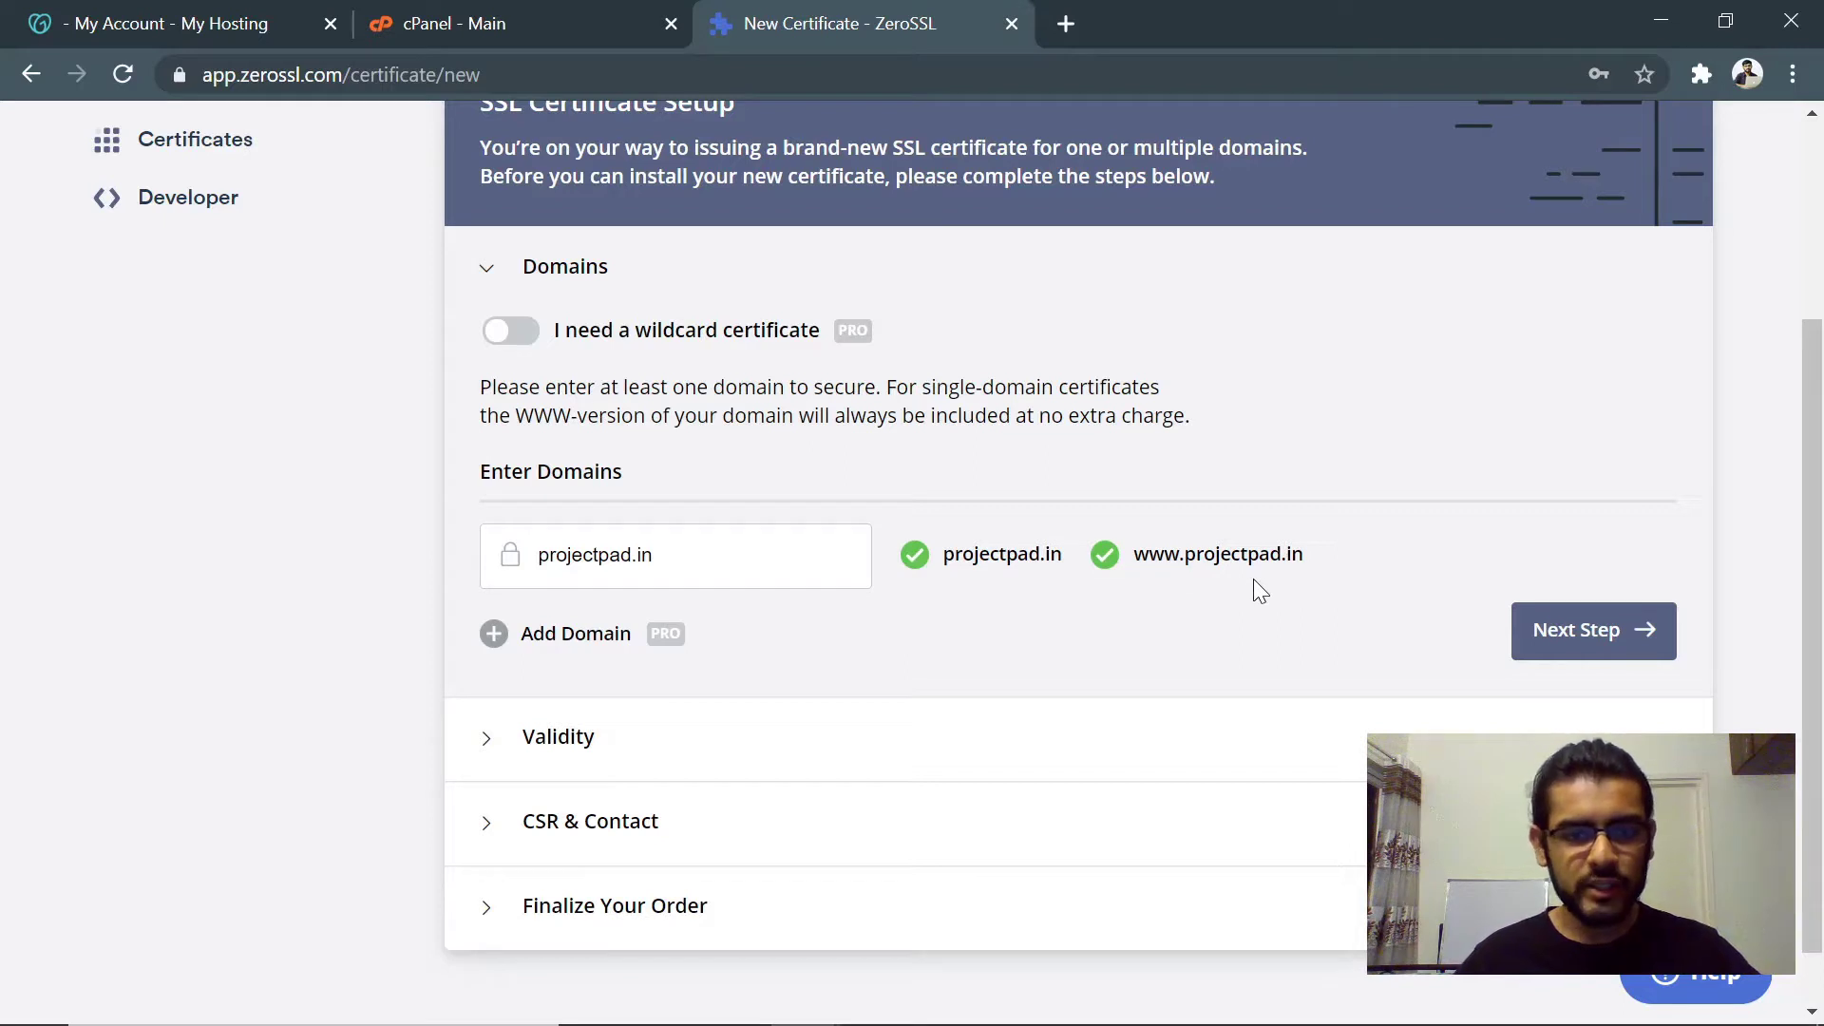
left_click(1596, 632)
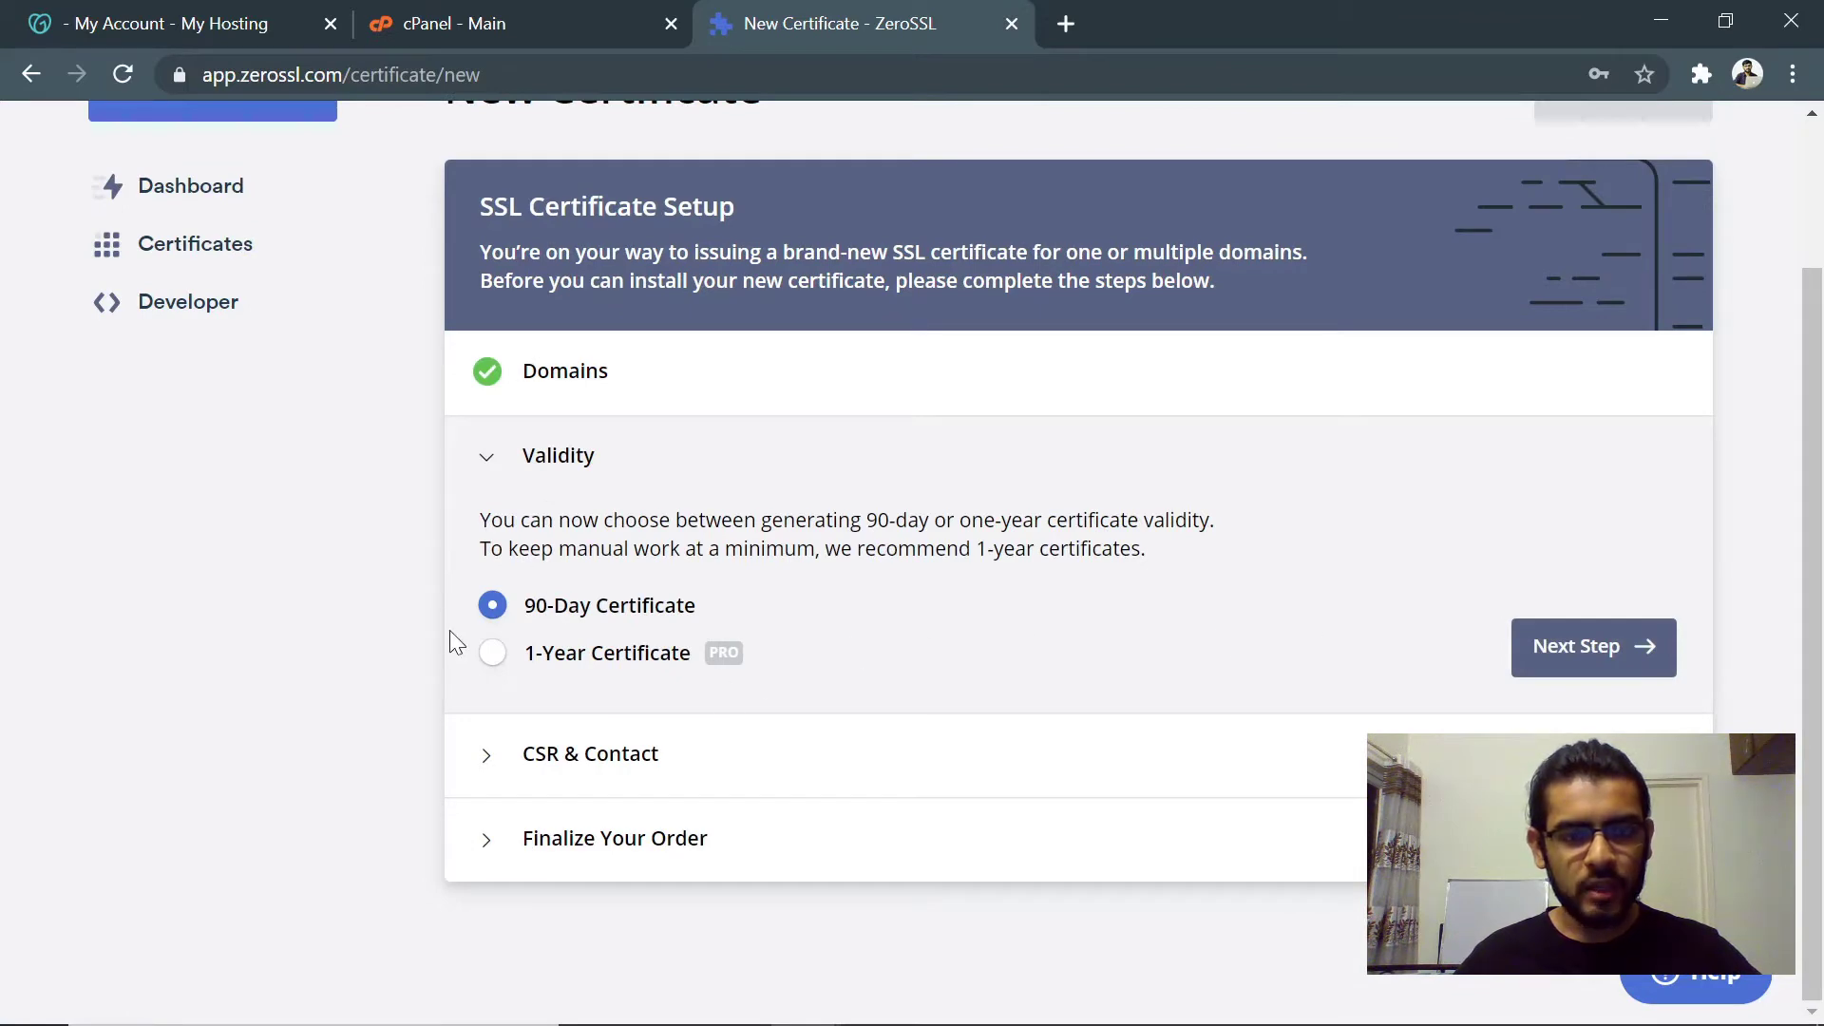
- Keep the 90-Day Certificate validity after briefly trying the 1-year option
left_click(496, 655)
left_click(495, 611)
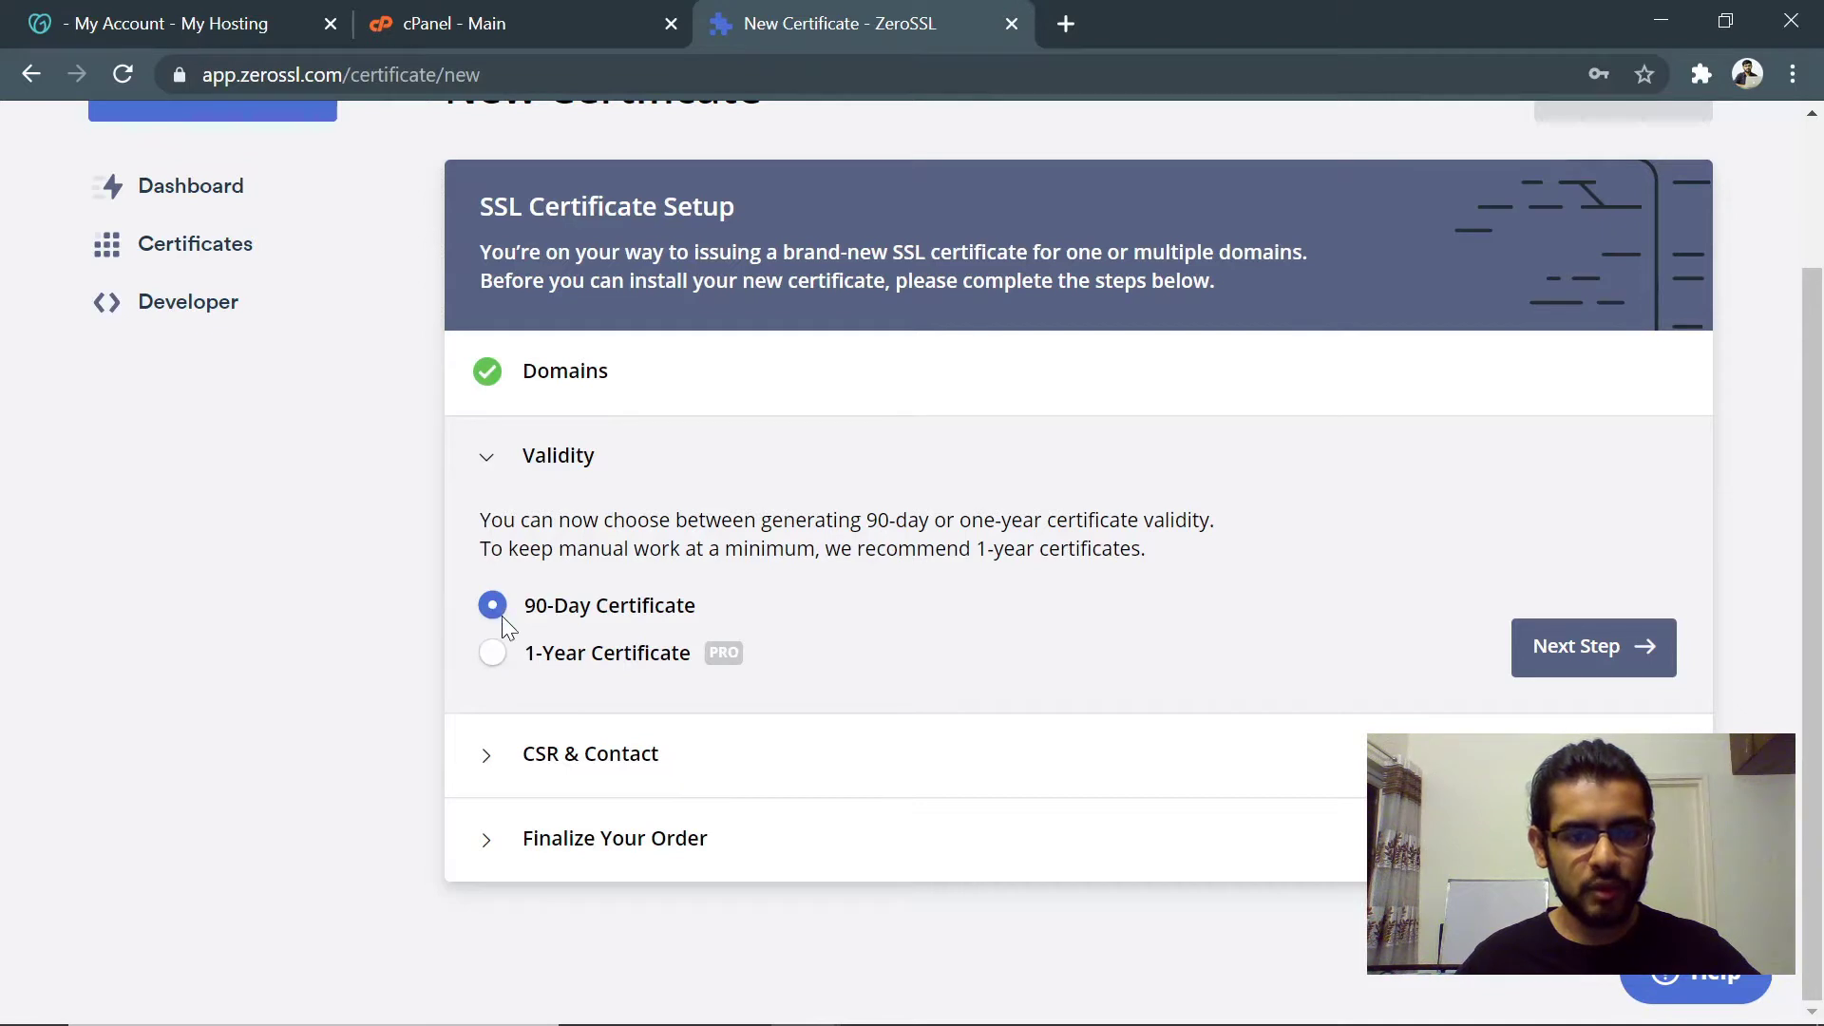
mouse_move(718, 662)
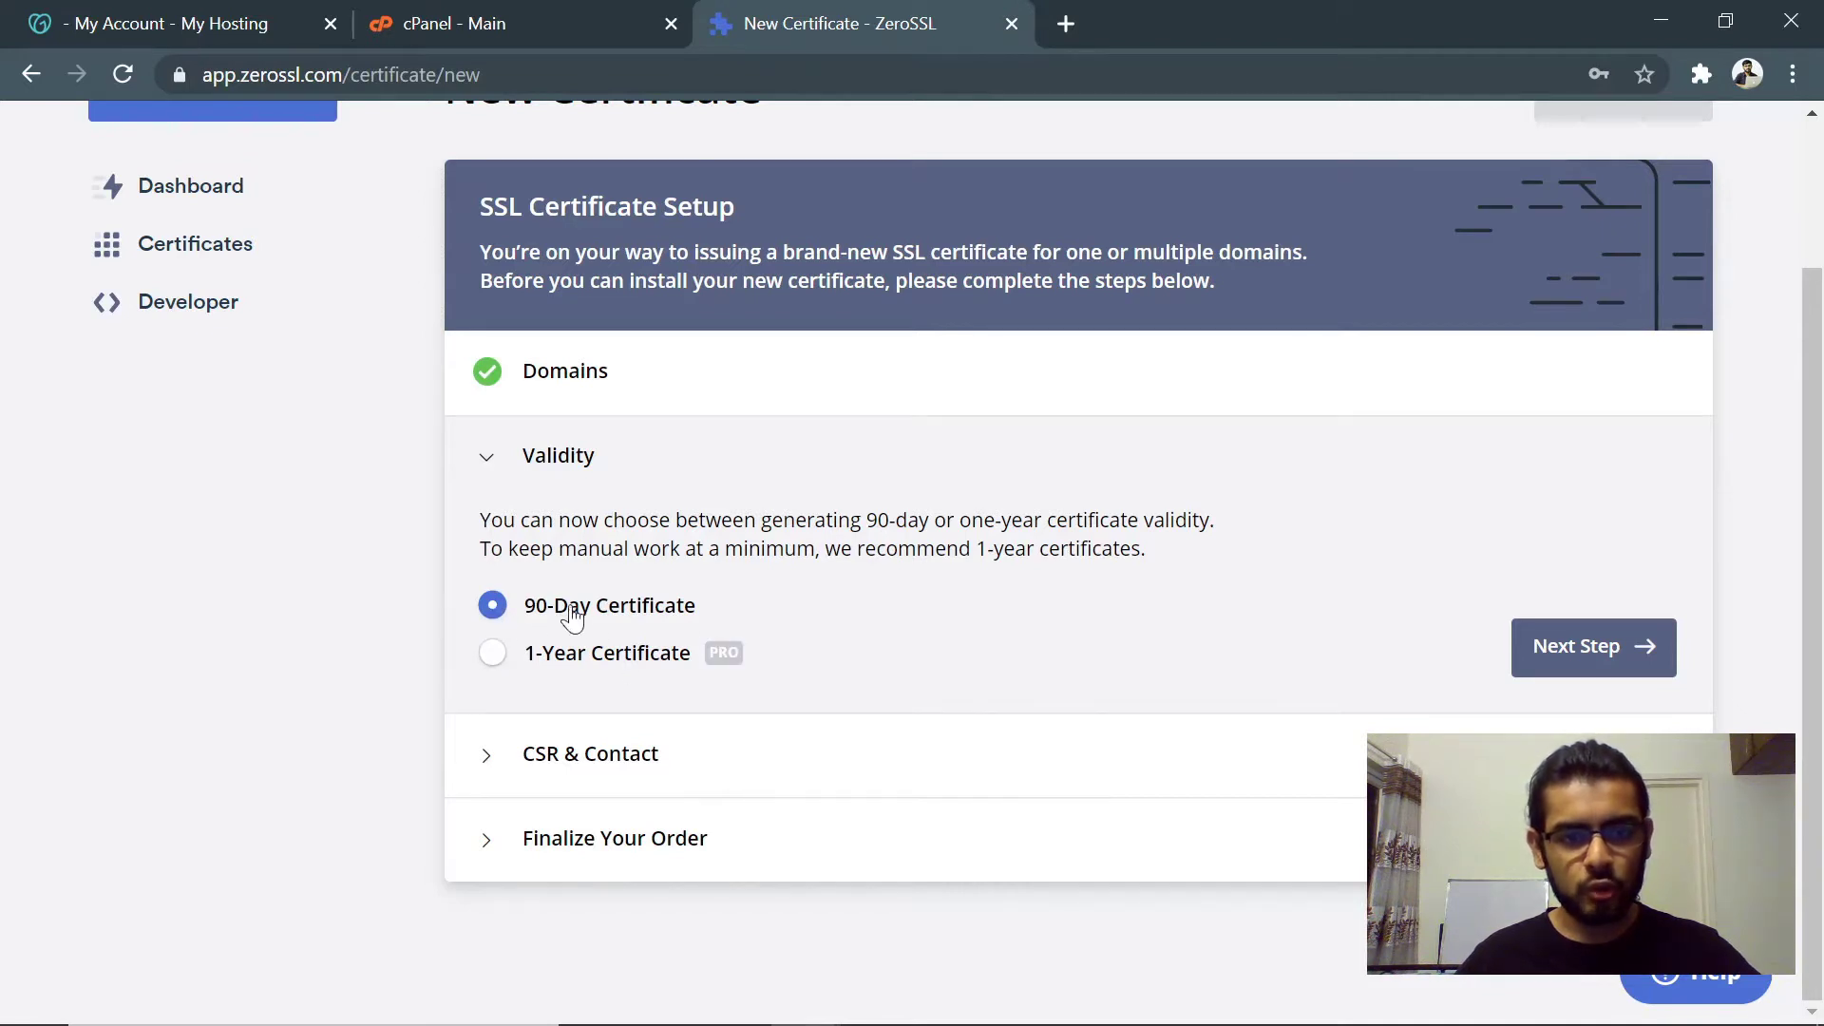
left_click(1577, 656)
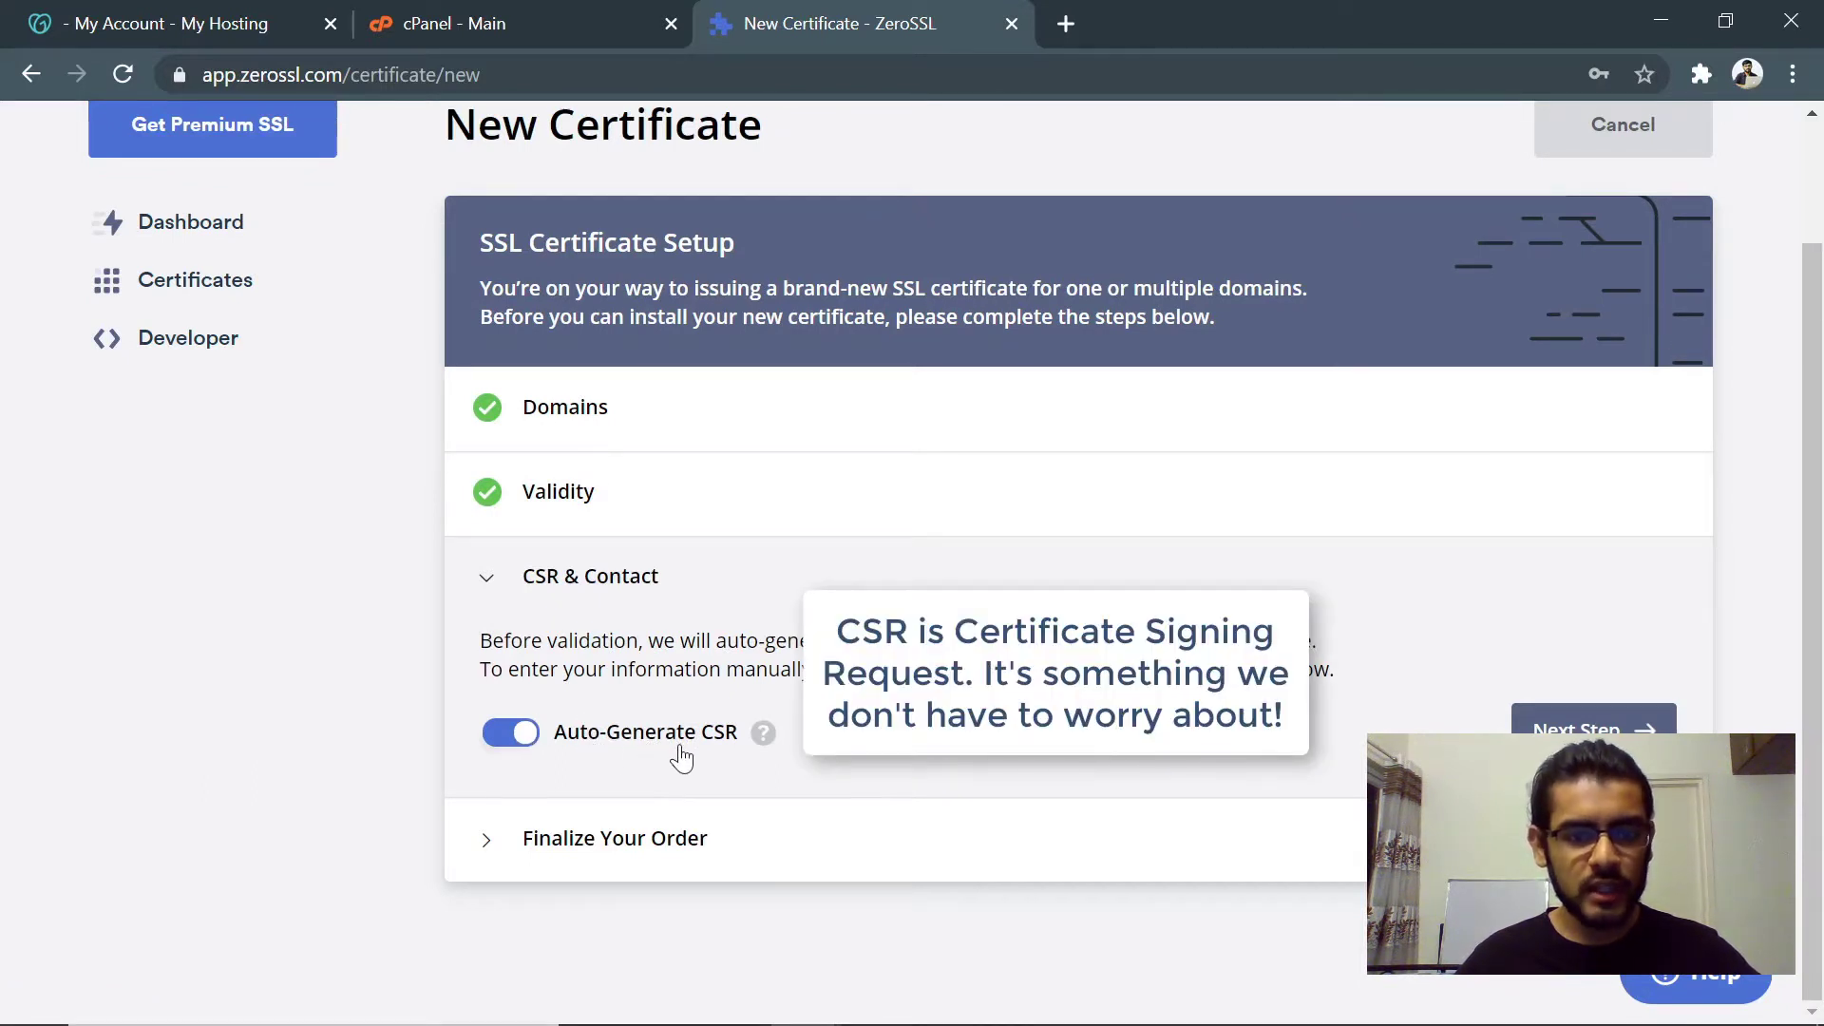
- Accept the default CSR and contact details and create the certificate on the Free plan
left_click(1568, 722)
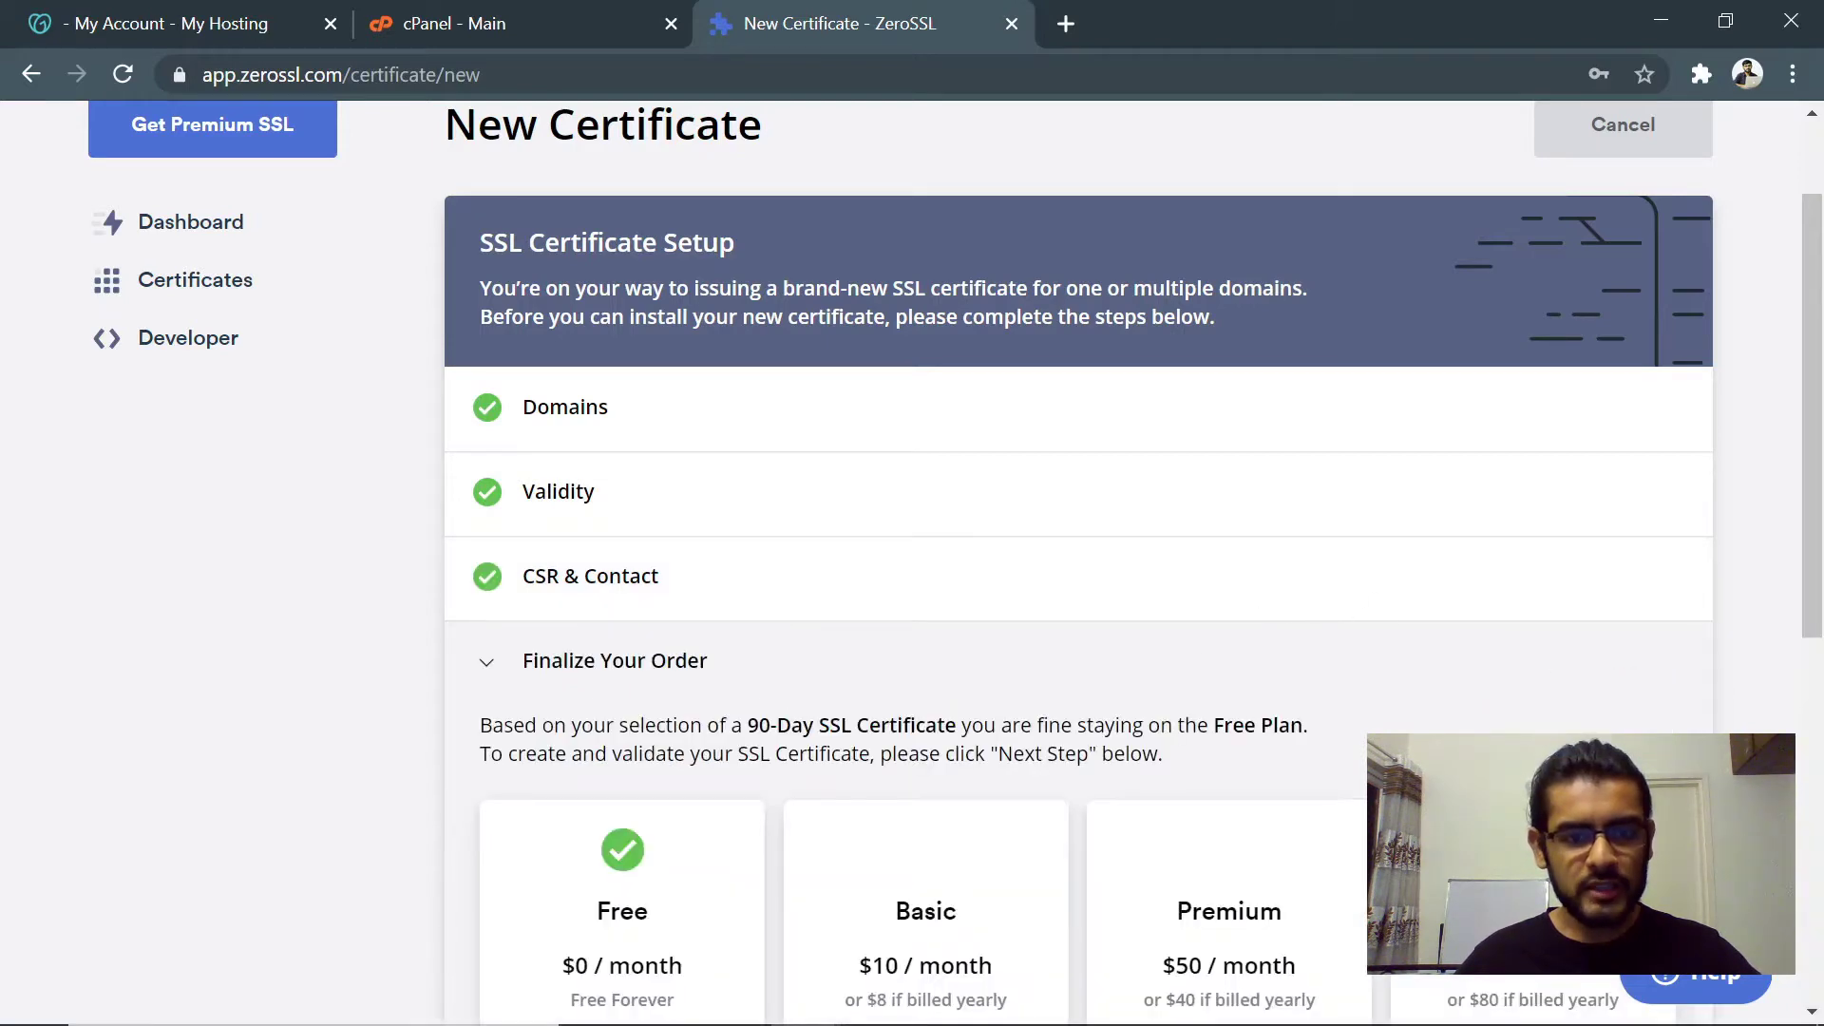
scroll(874, 738, "down", 4)
scroll(717, 635, "down", 3)
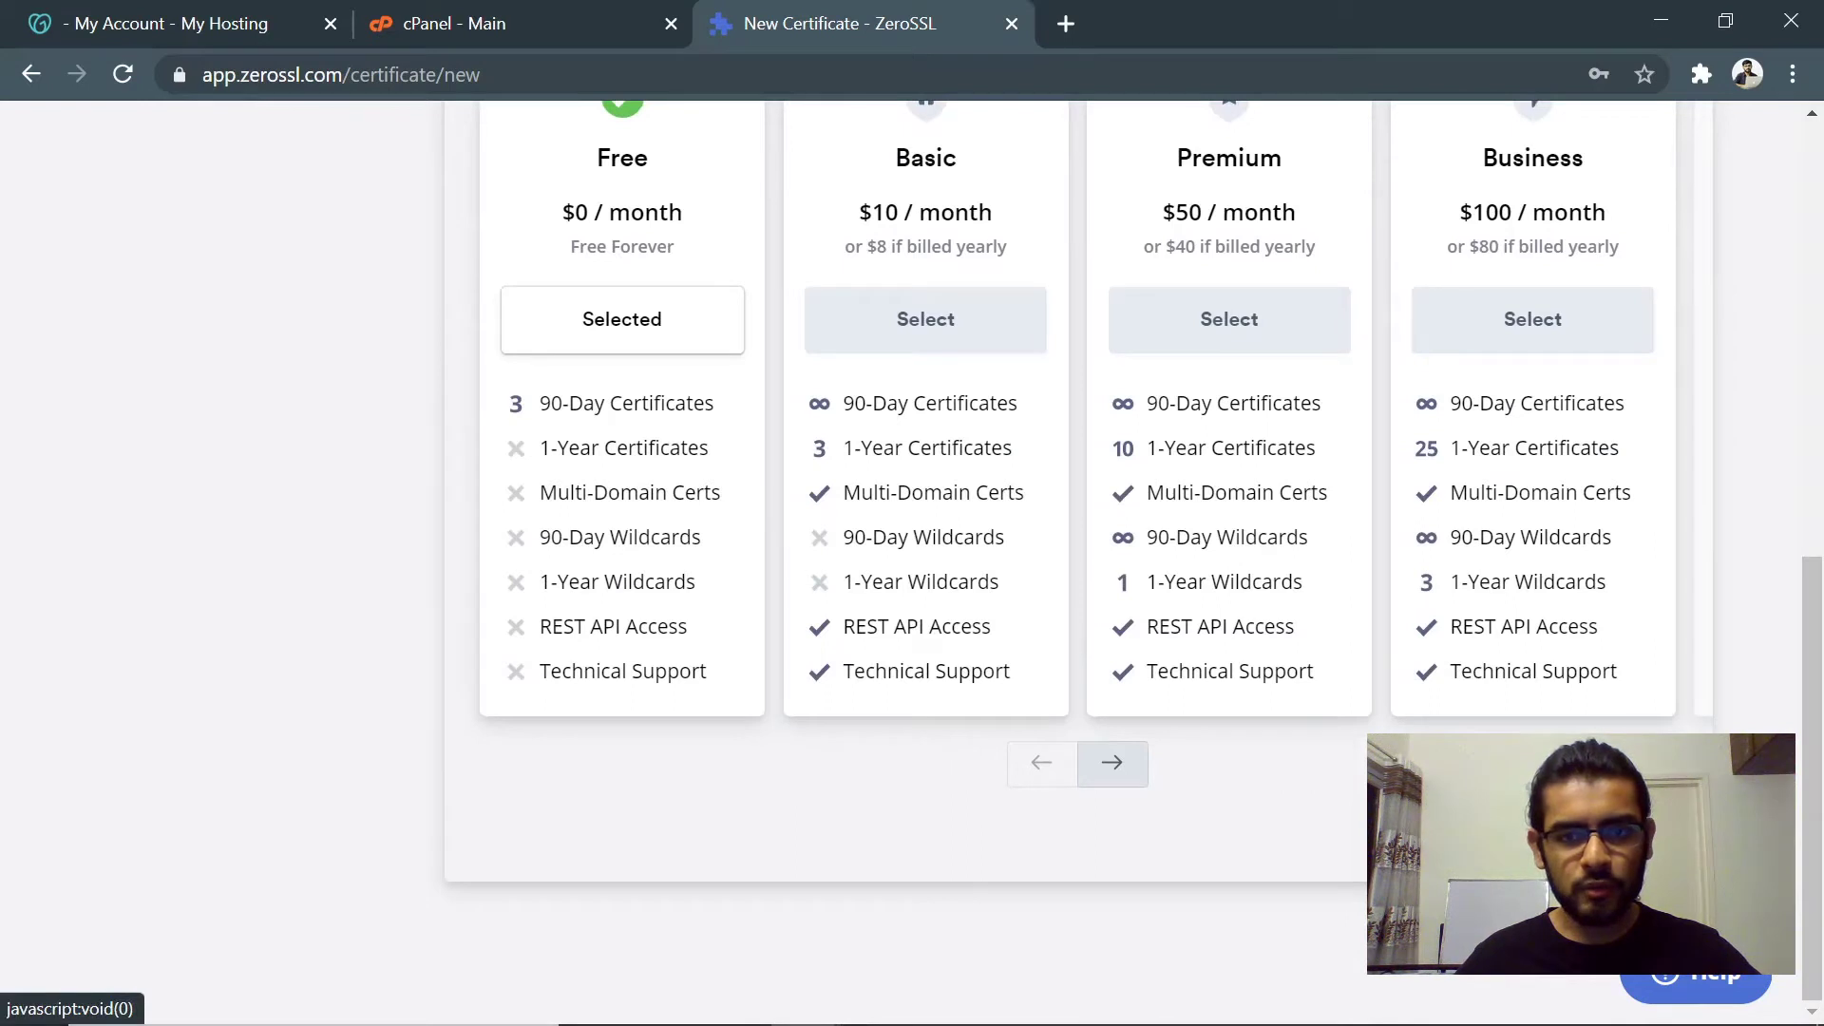
scroll(1568, 760, "up", 1)
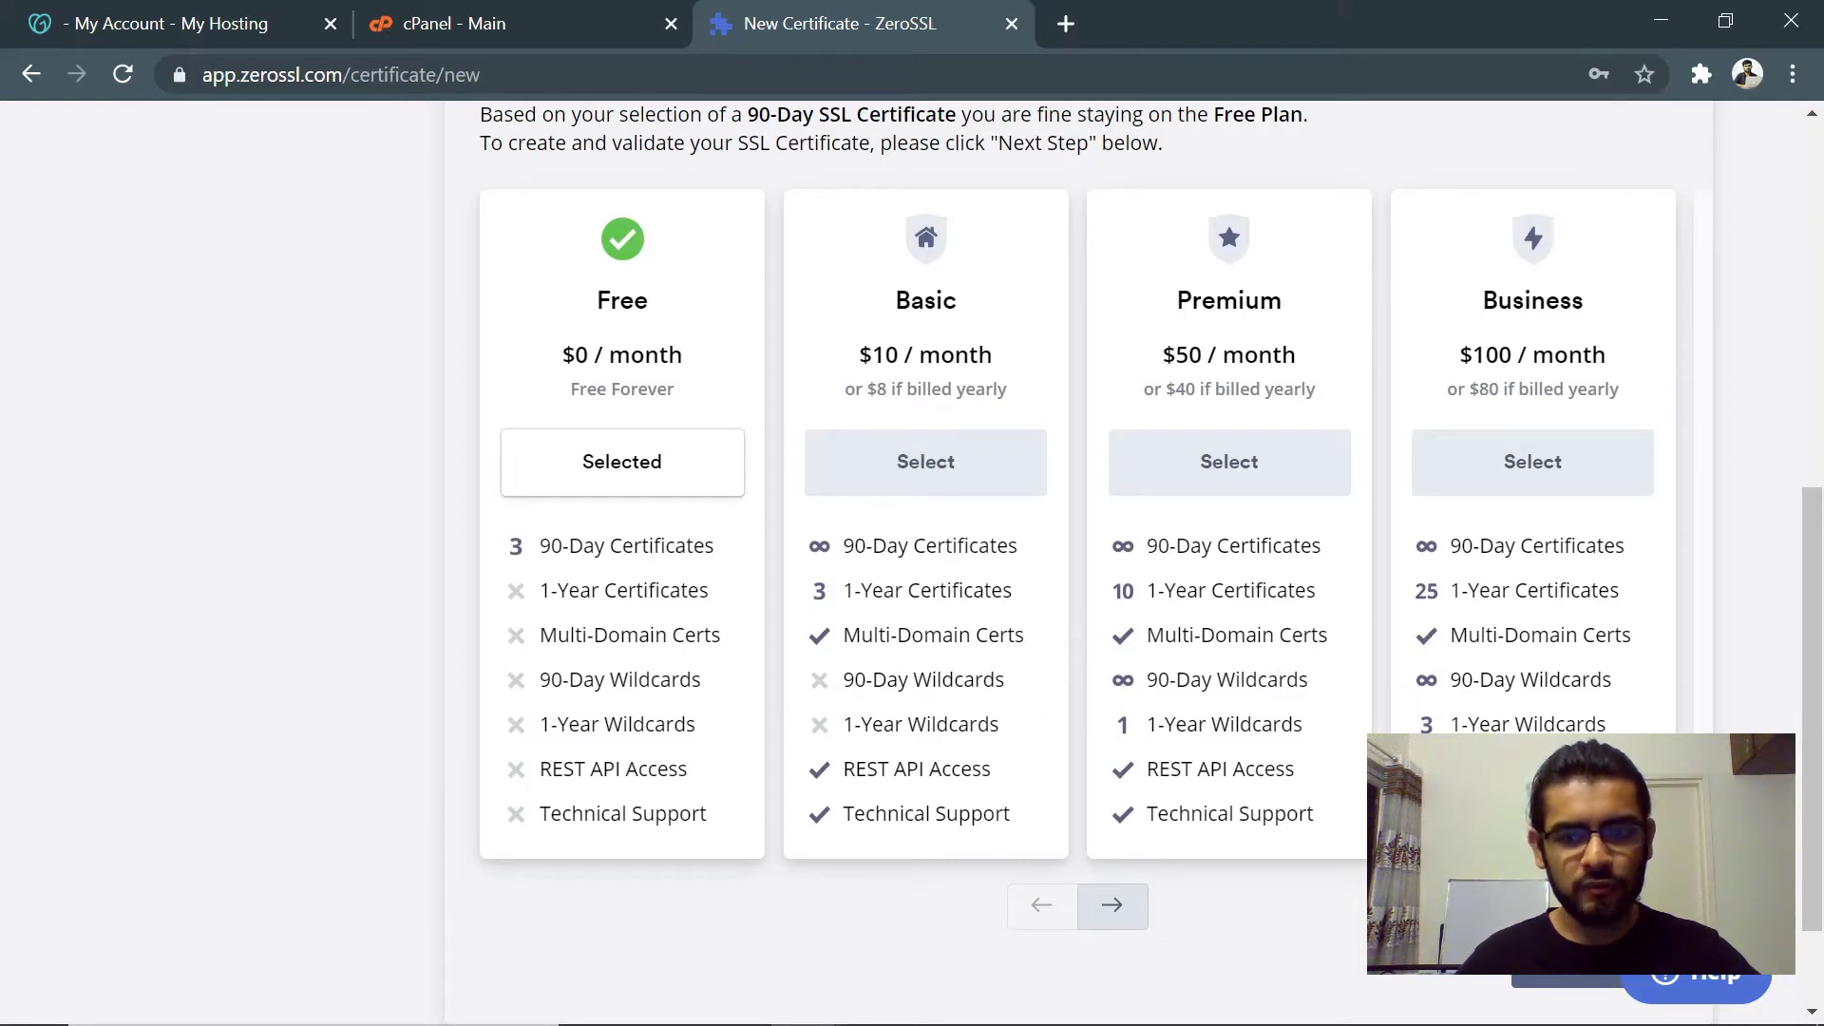
left_click_drag(1478, 910, 1713, 994)
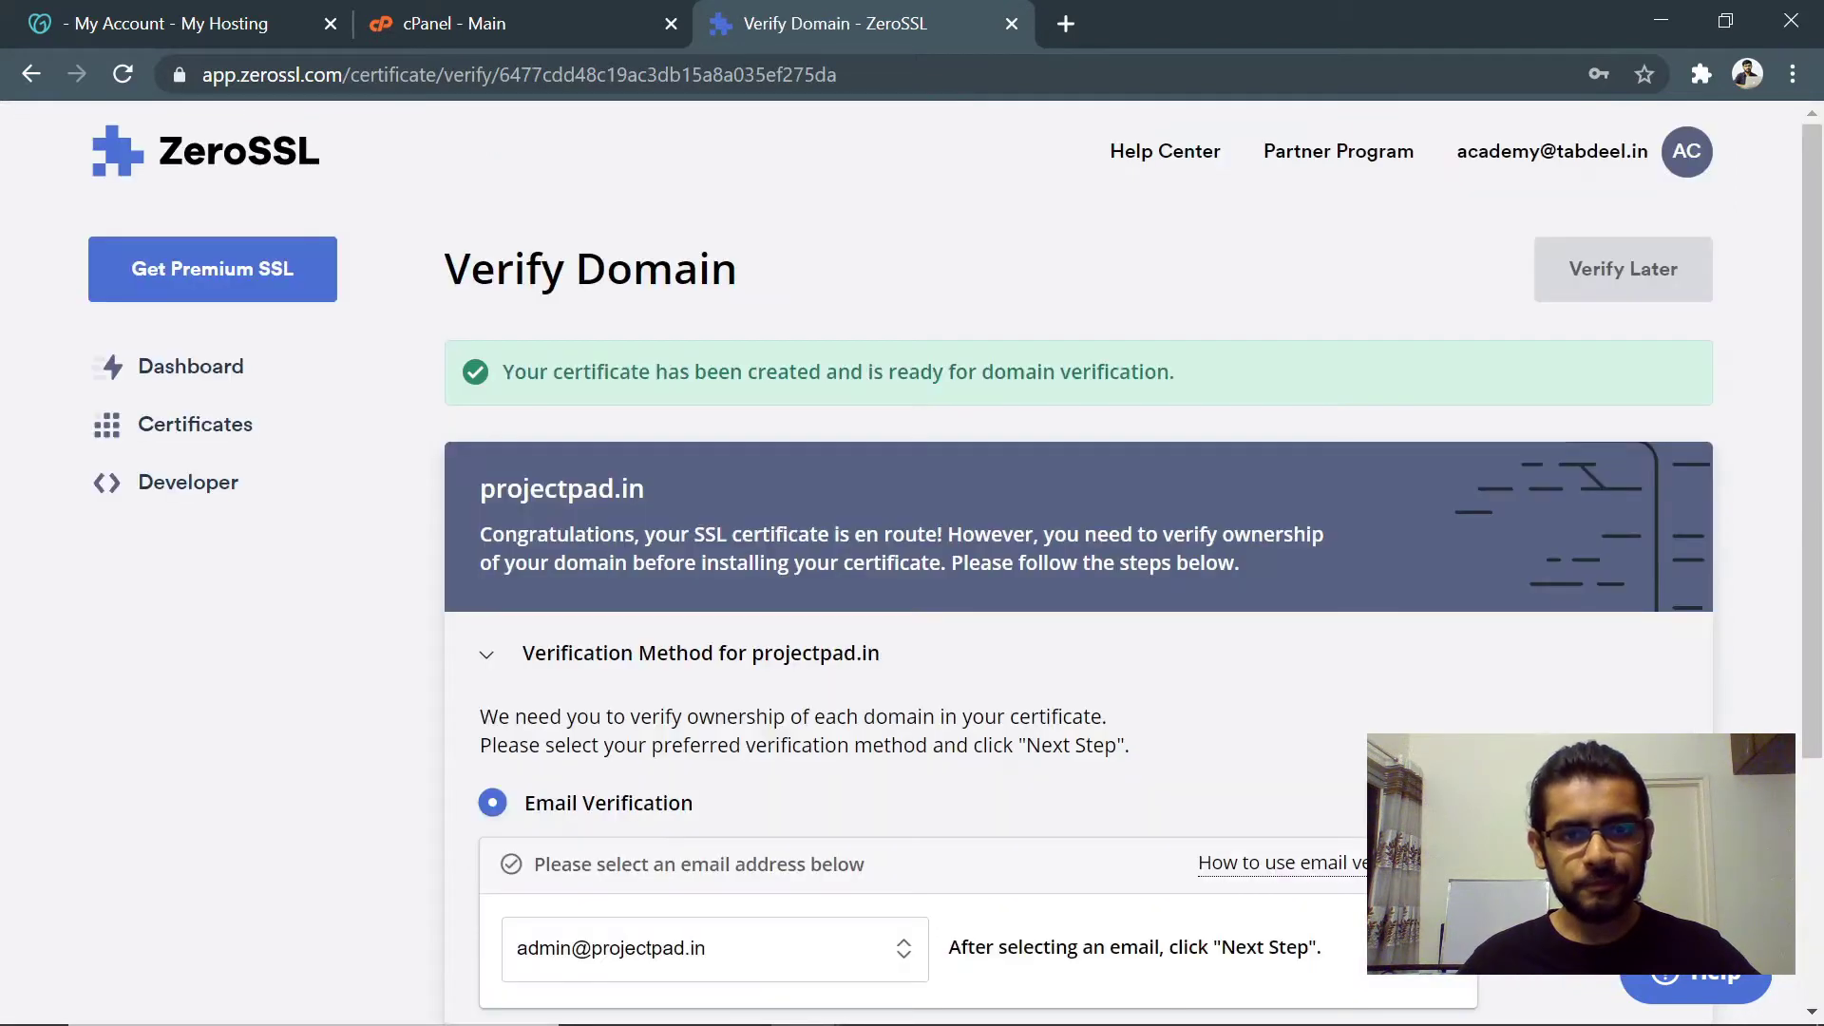
- Review the verification email addresses, then pick HTTP File Upload as the verification method
scroll(823, 515, "down", 3)
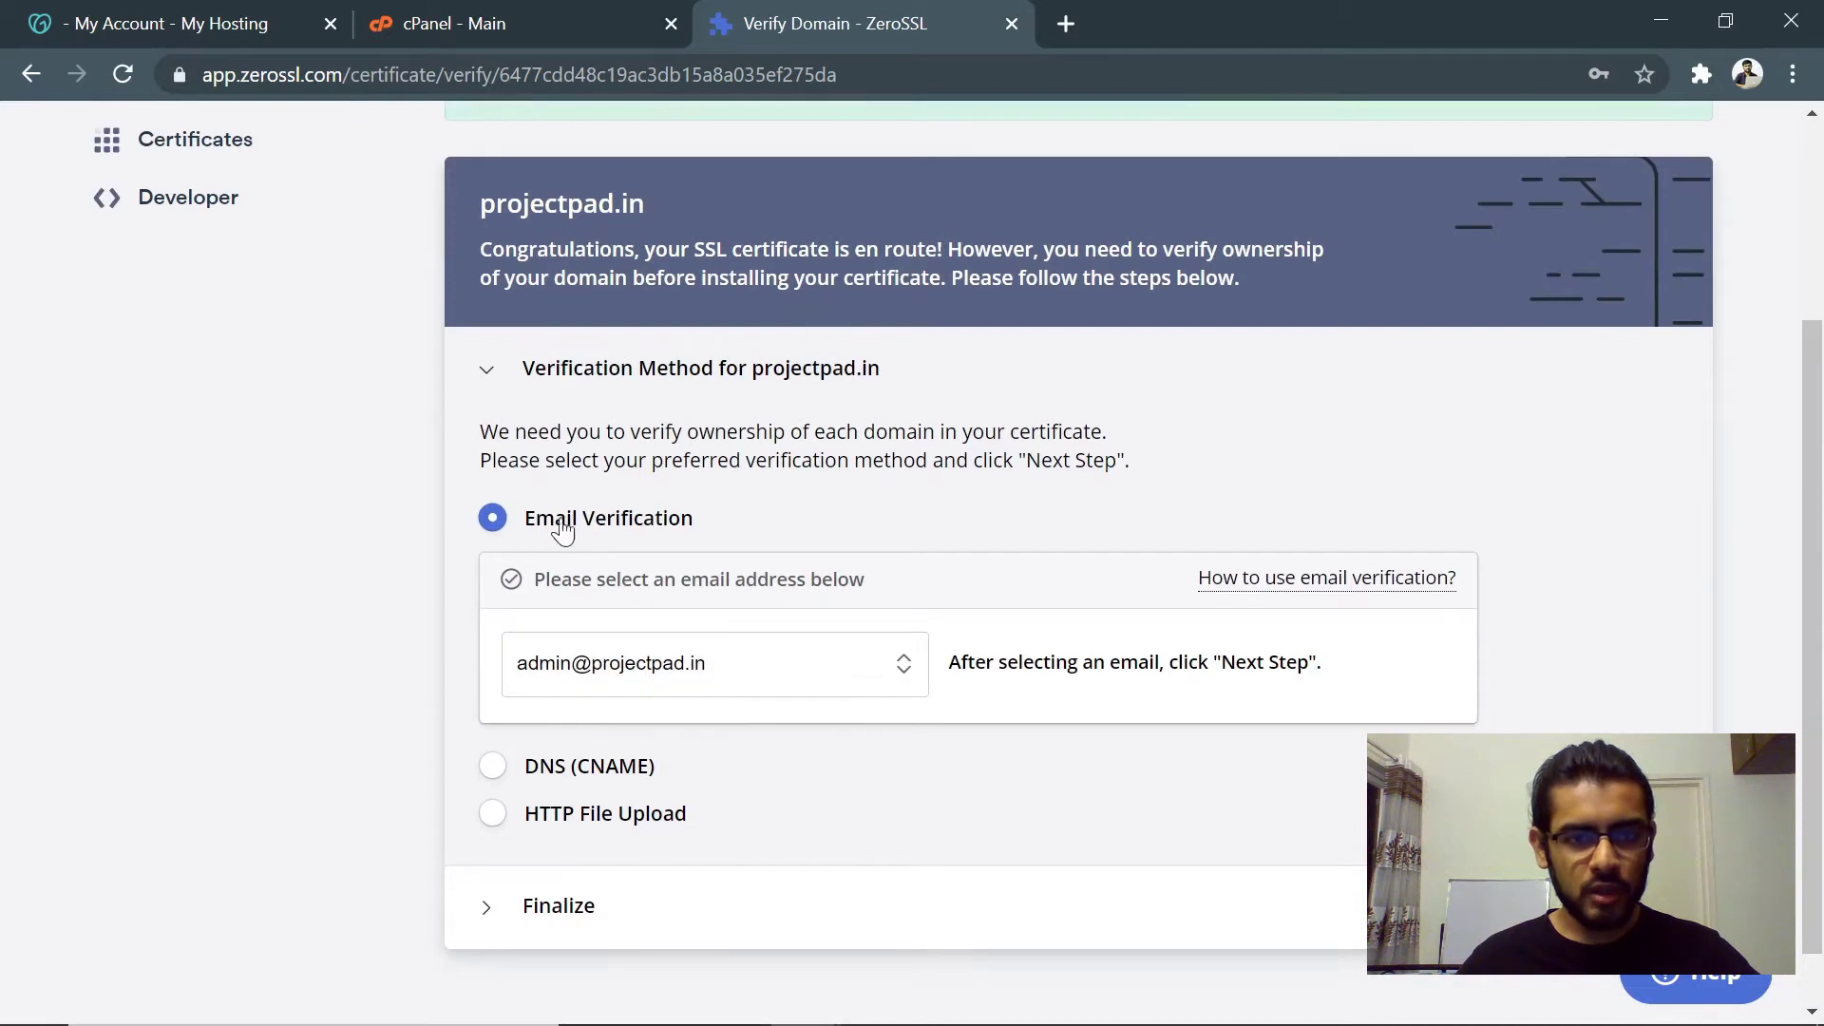
left_click(698, 667)
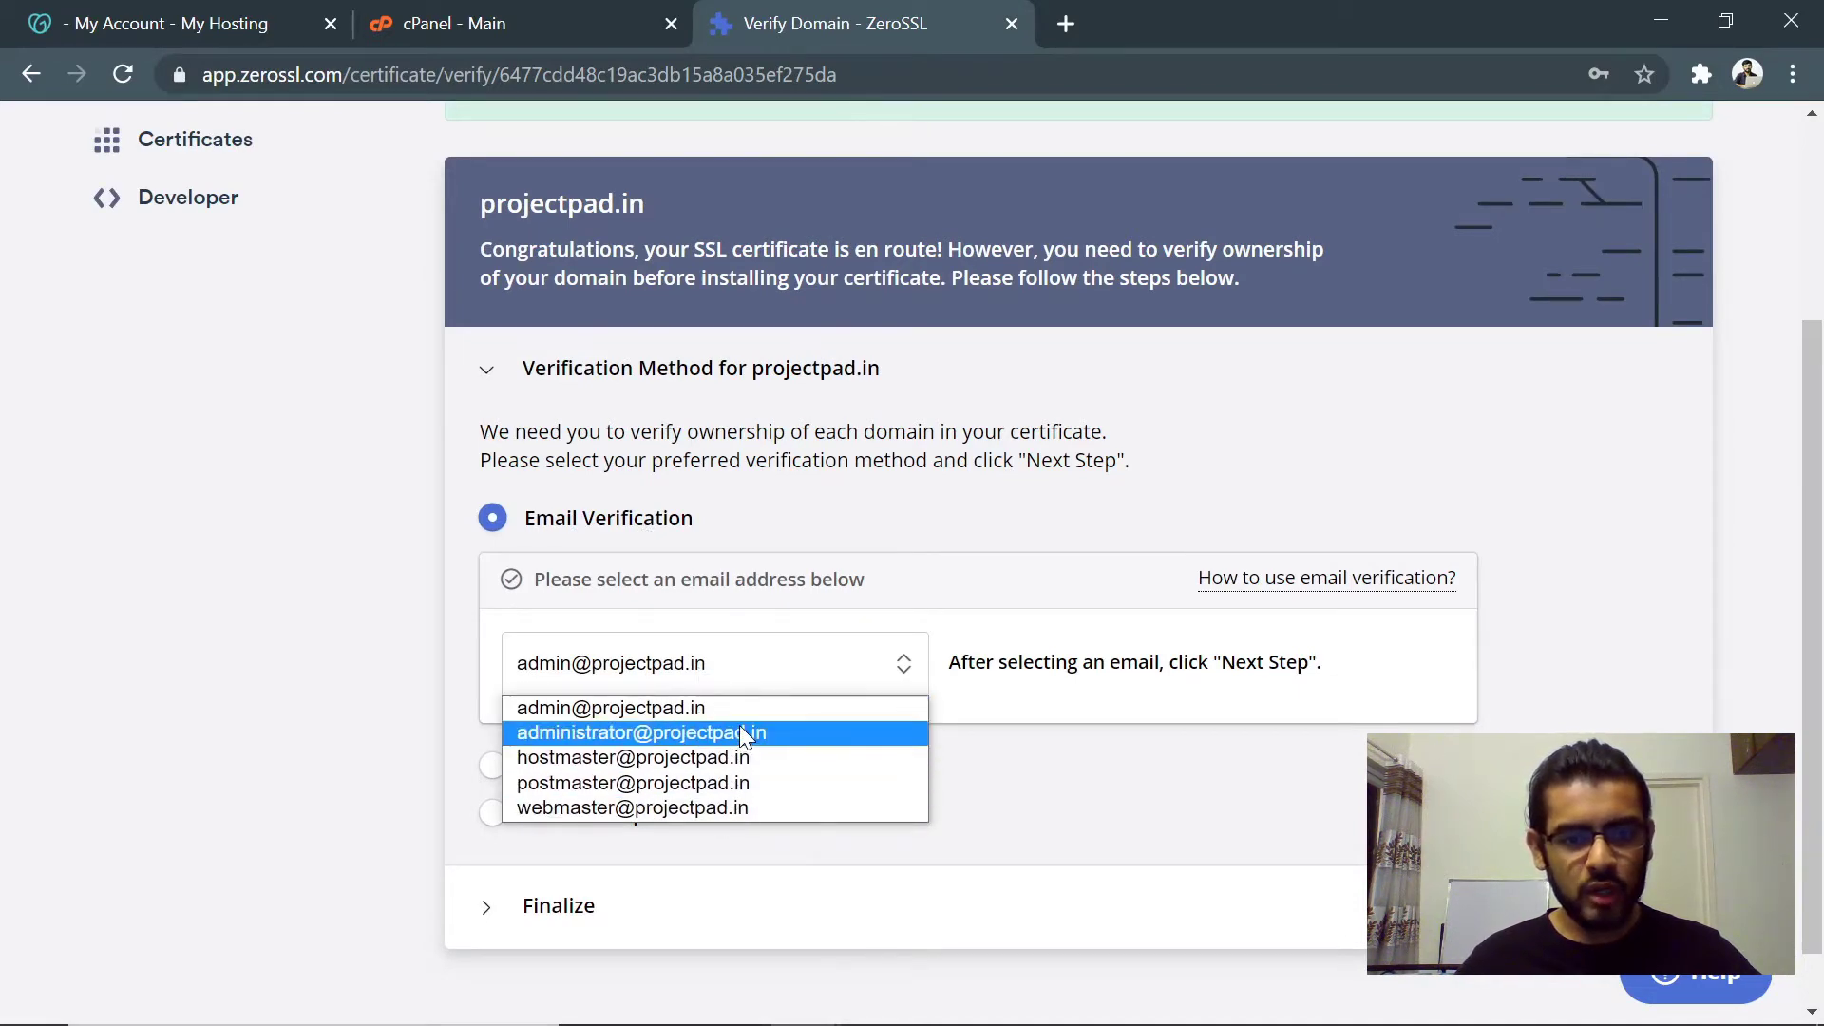
left_click(963, 795)
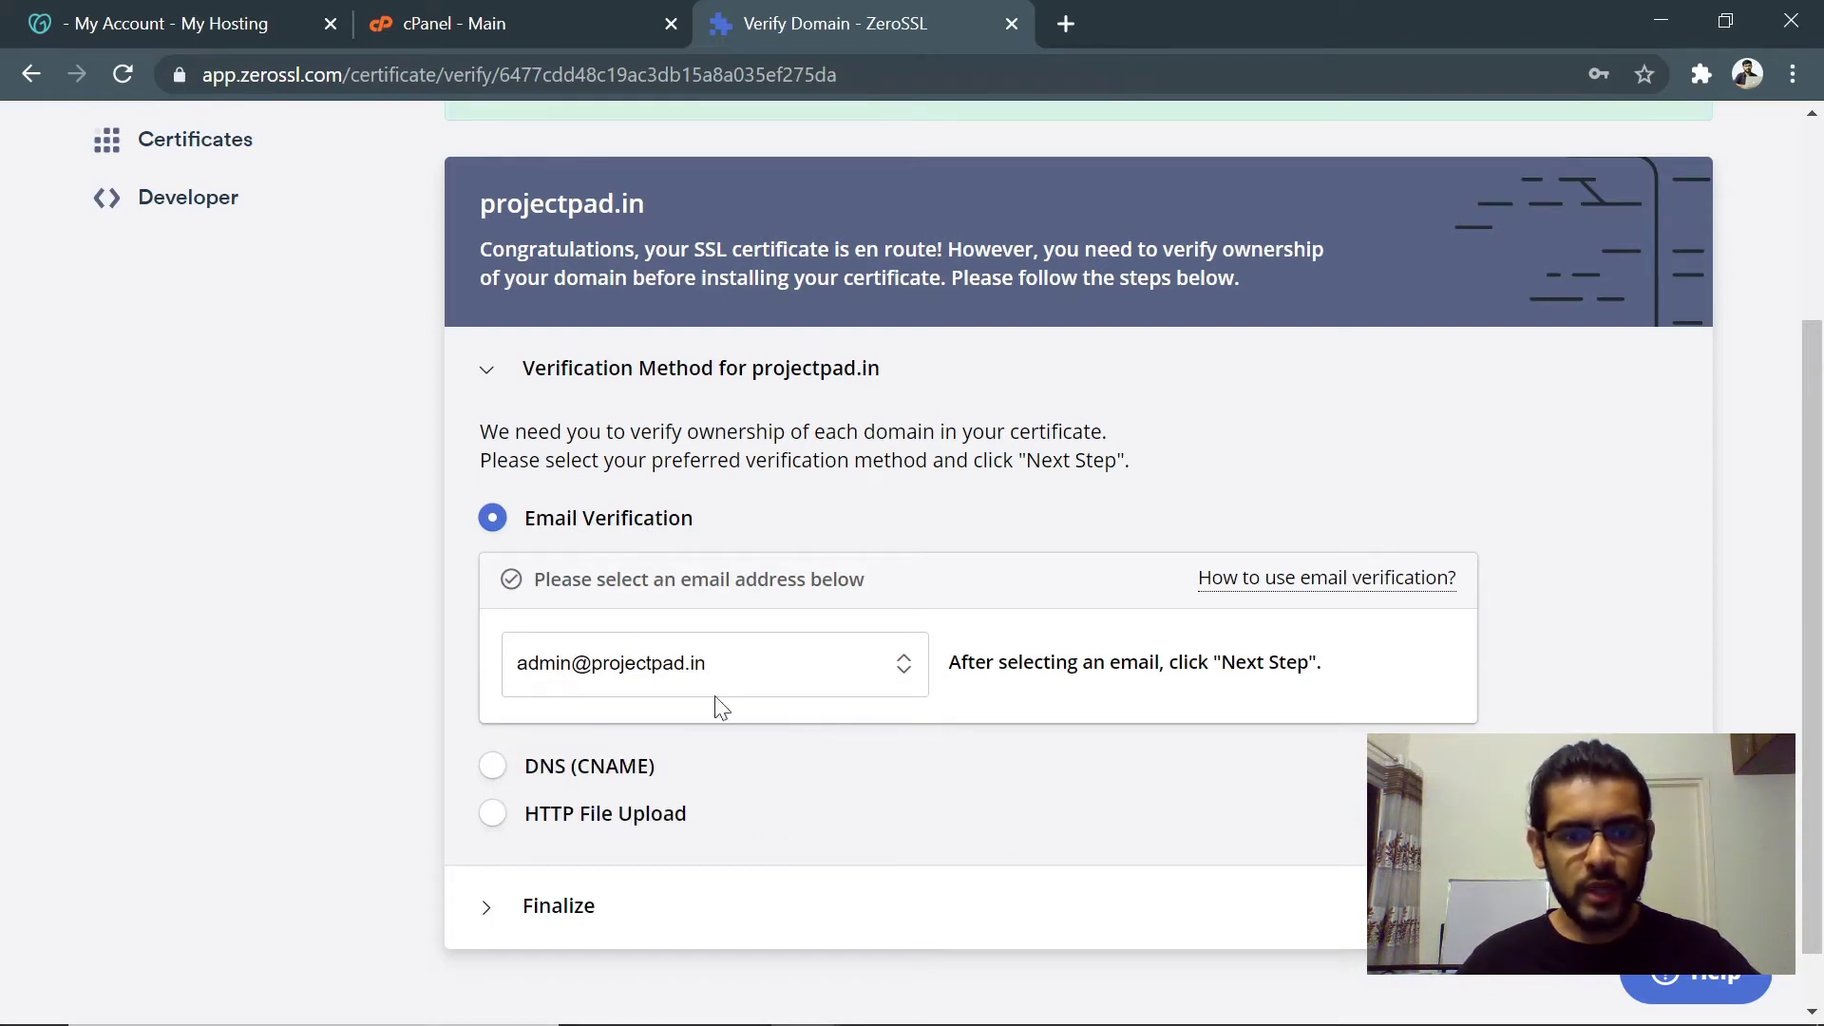
scroll(724, 765, "down", 1)
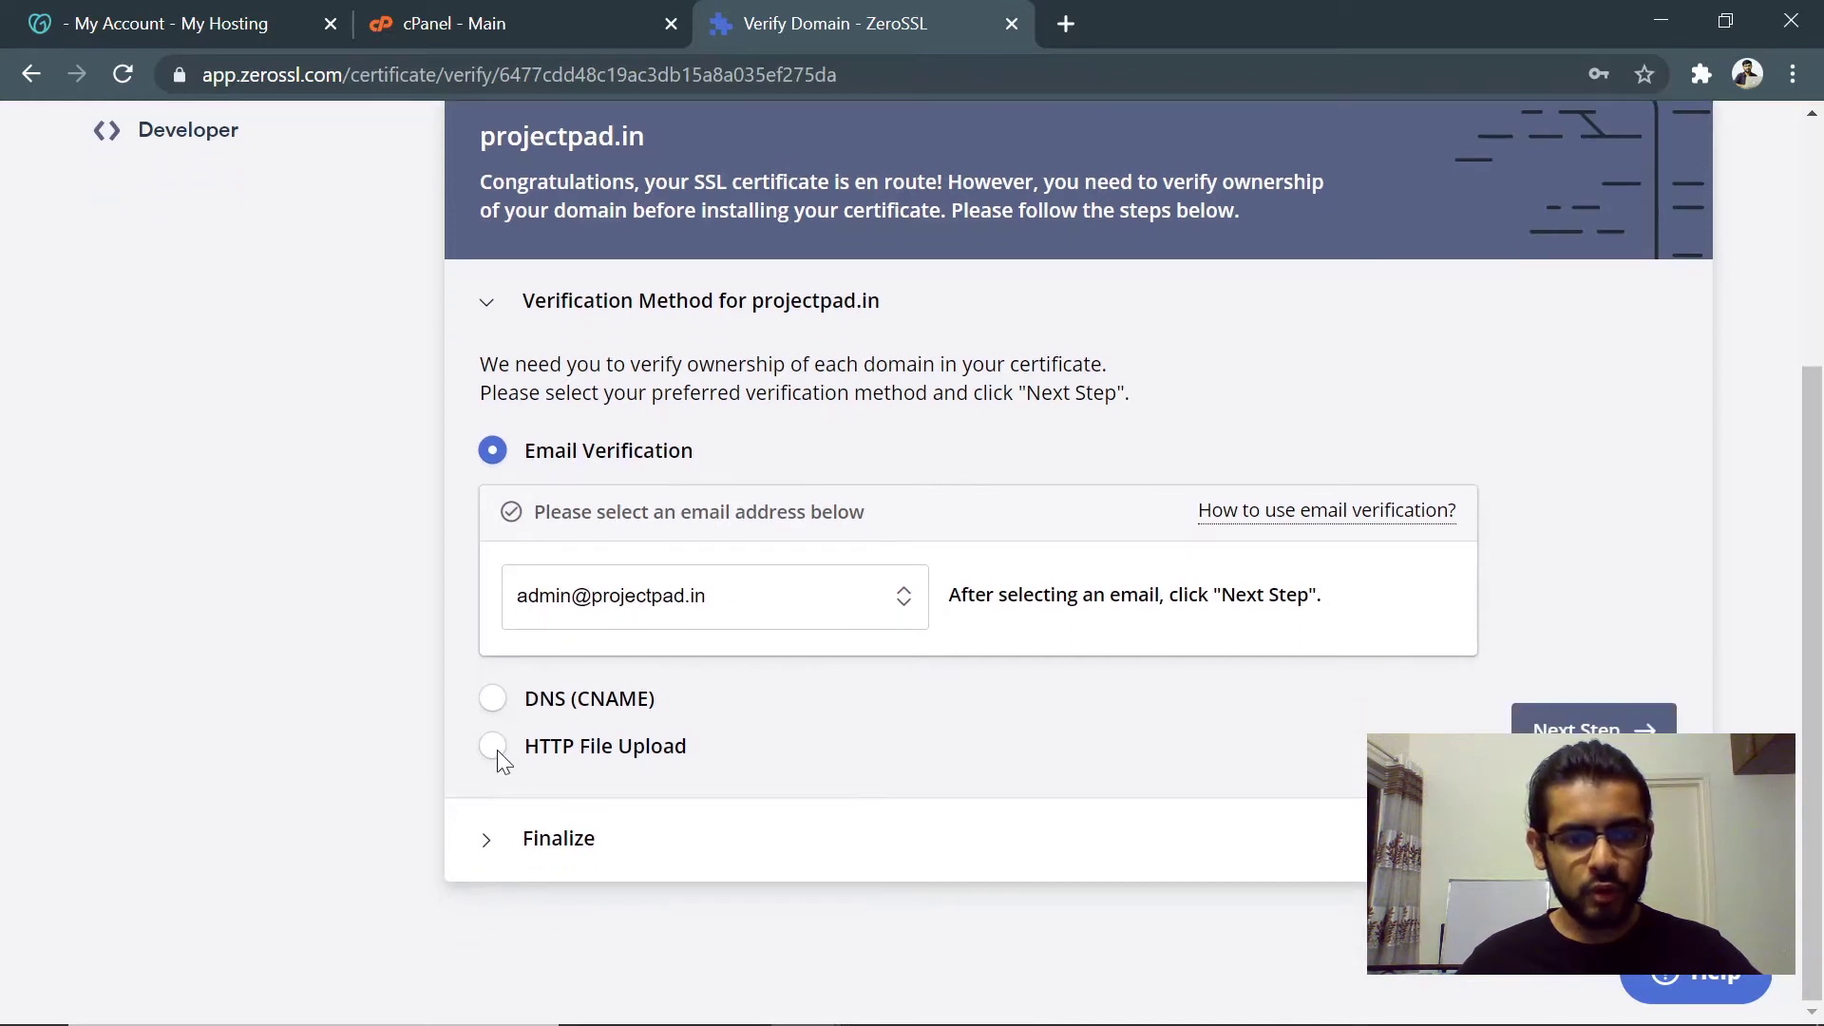
left_click(493, 746)
scroll(769, 717, "down", 3)
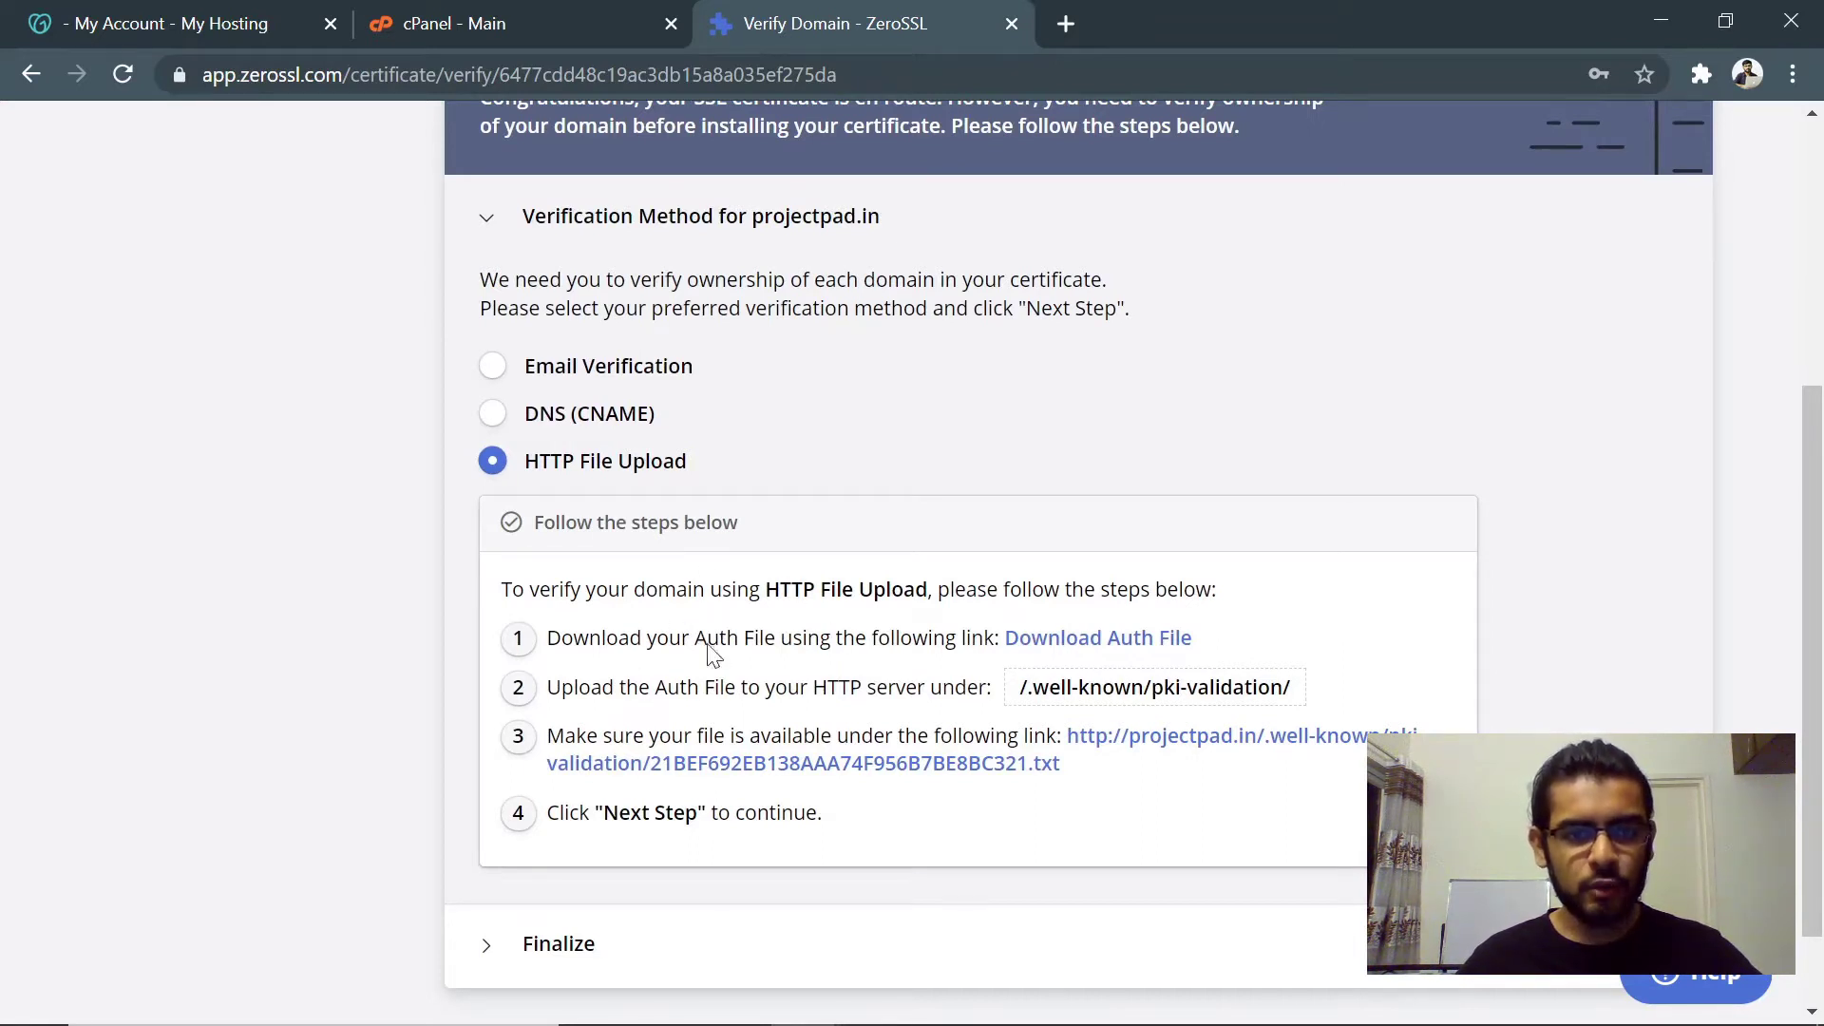
- Compare the Email and DNS (CNAME) options, reselect HTTP File Upload, and download the auth file
left_click(492, 369)
left_click(494, 698)
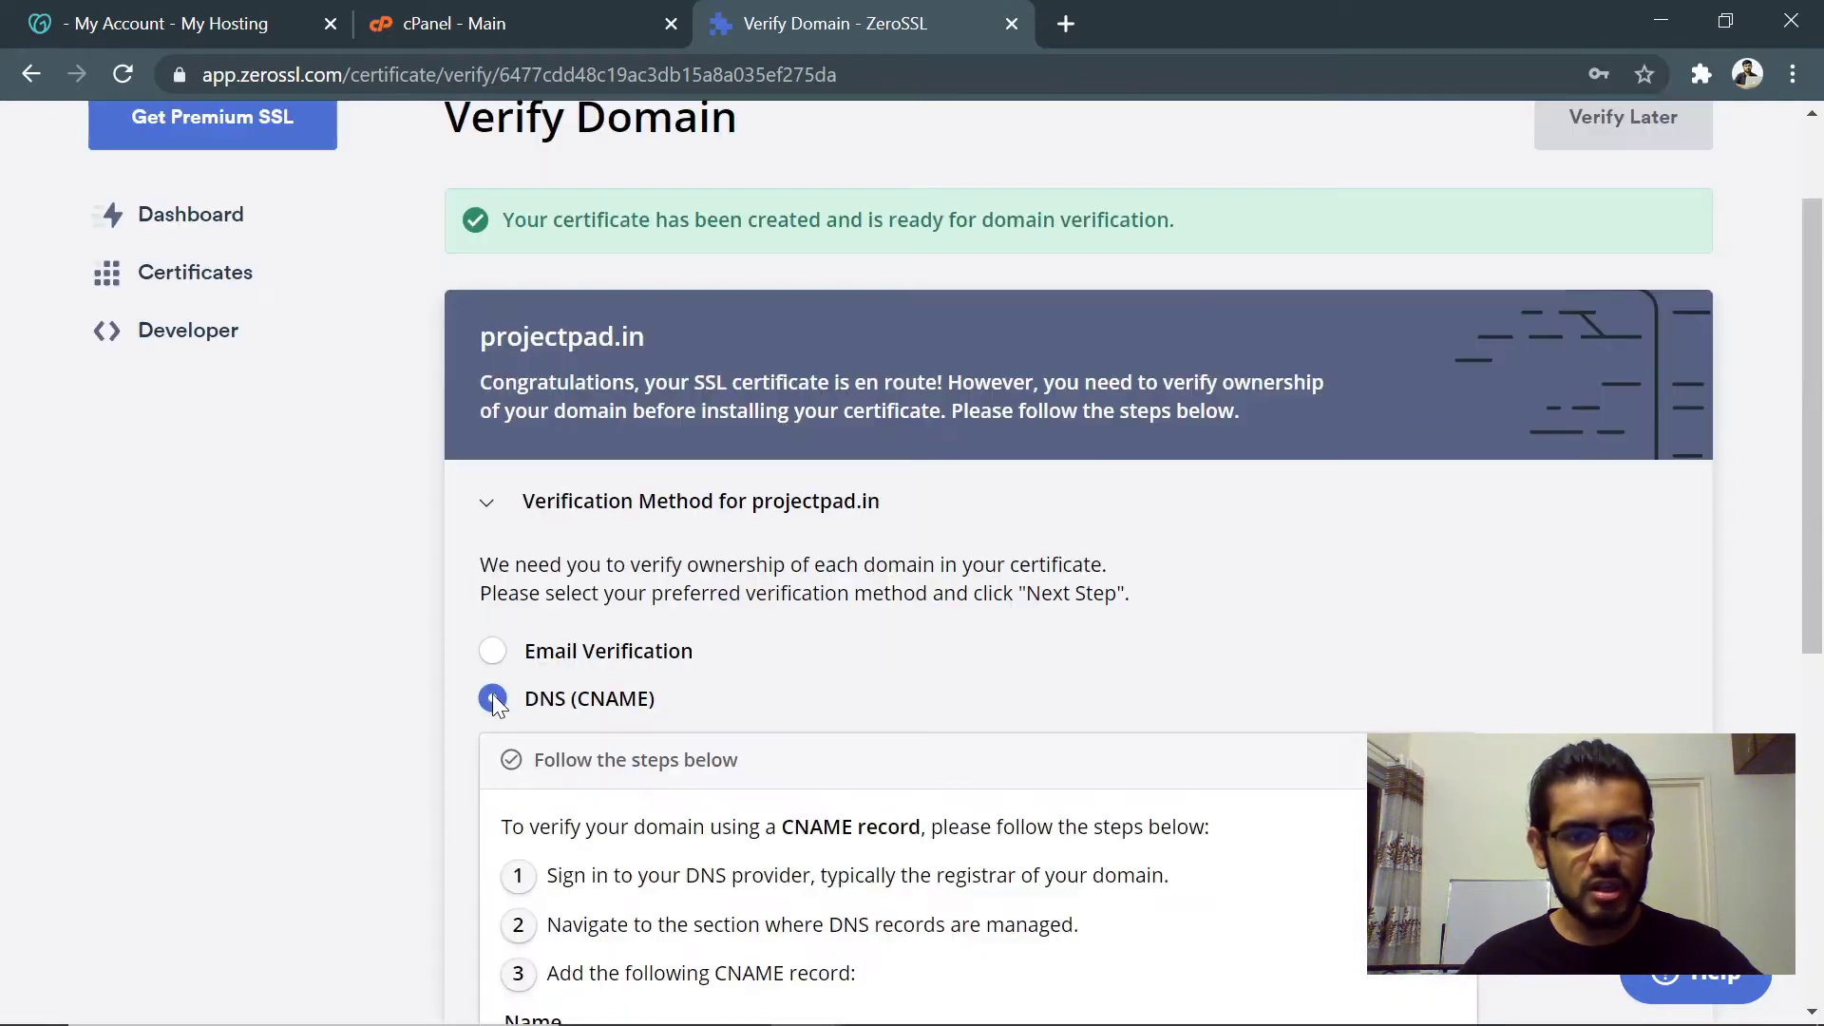
scroll(513, 684, "down", 3)
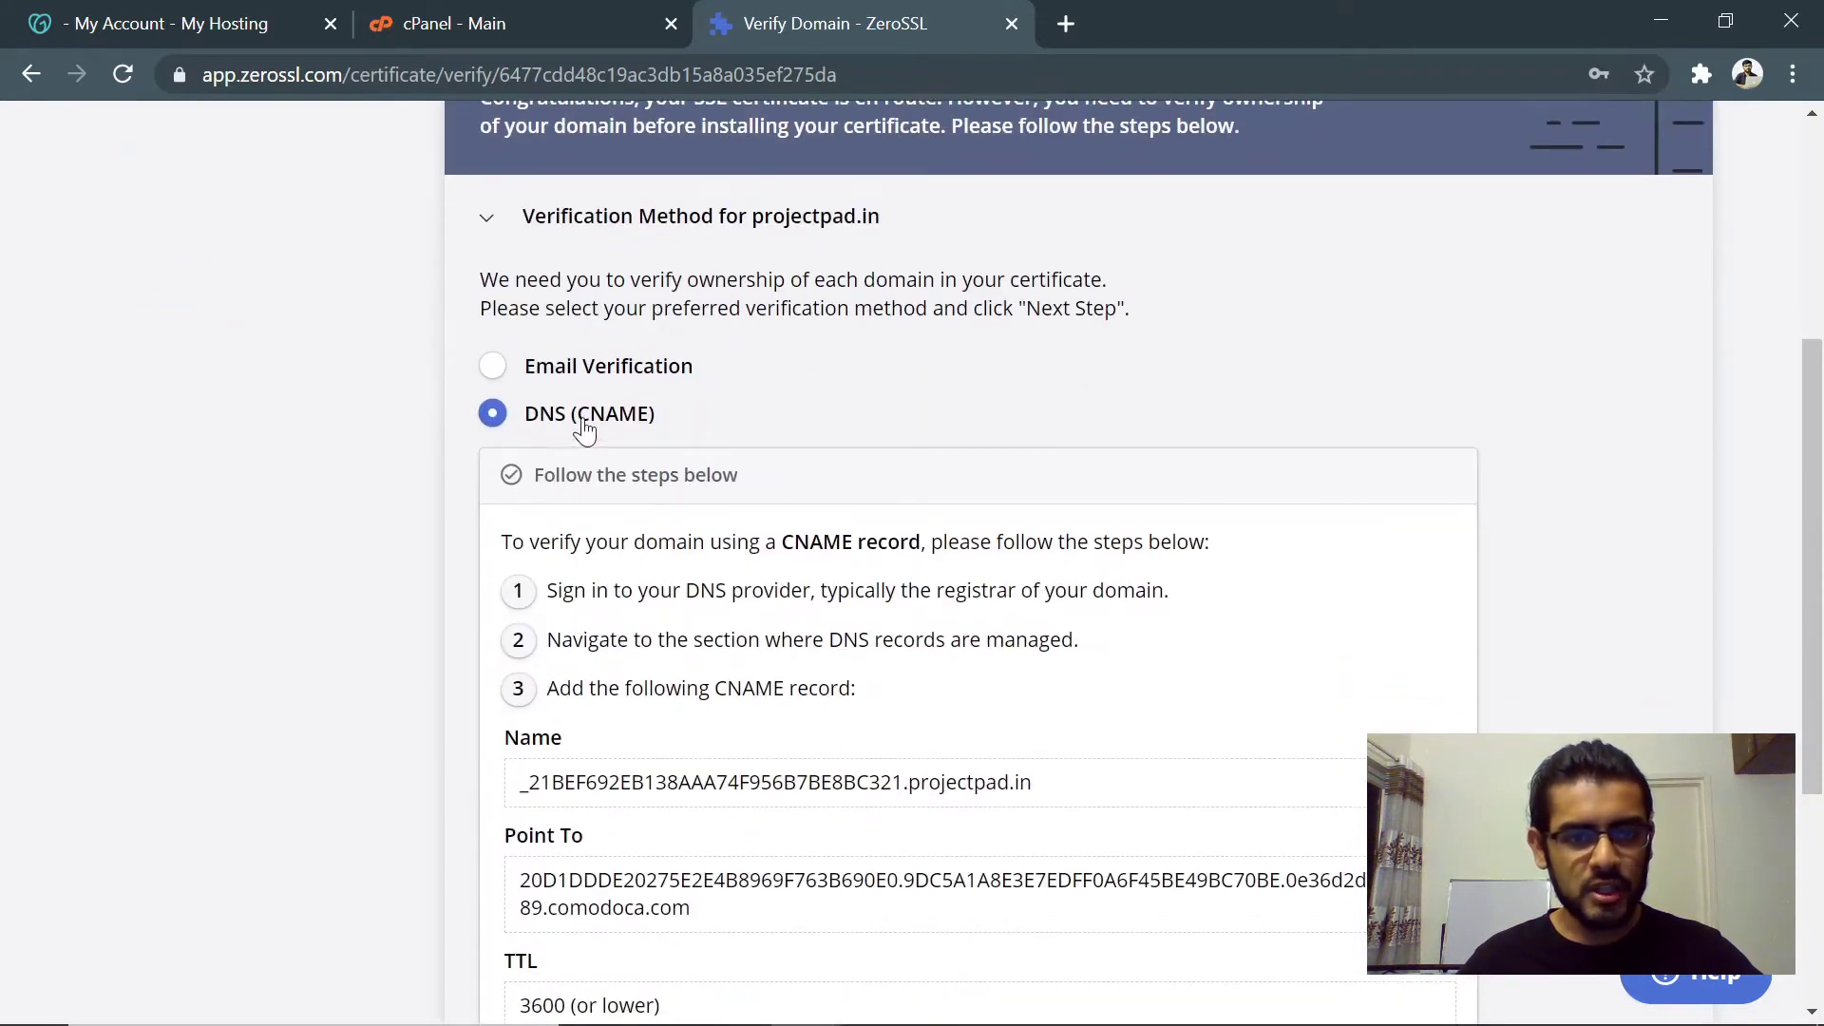
scroll(589, 722, "down", 4)
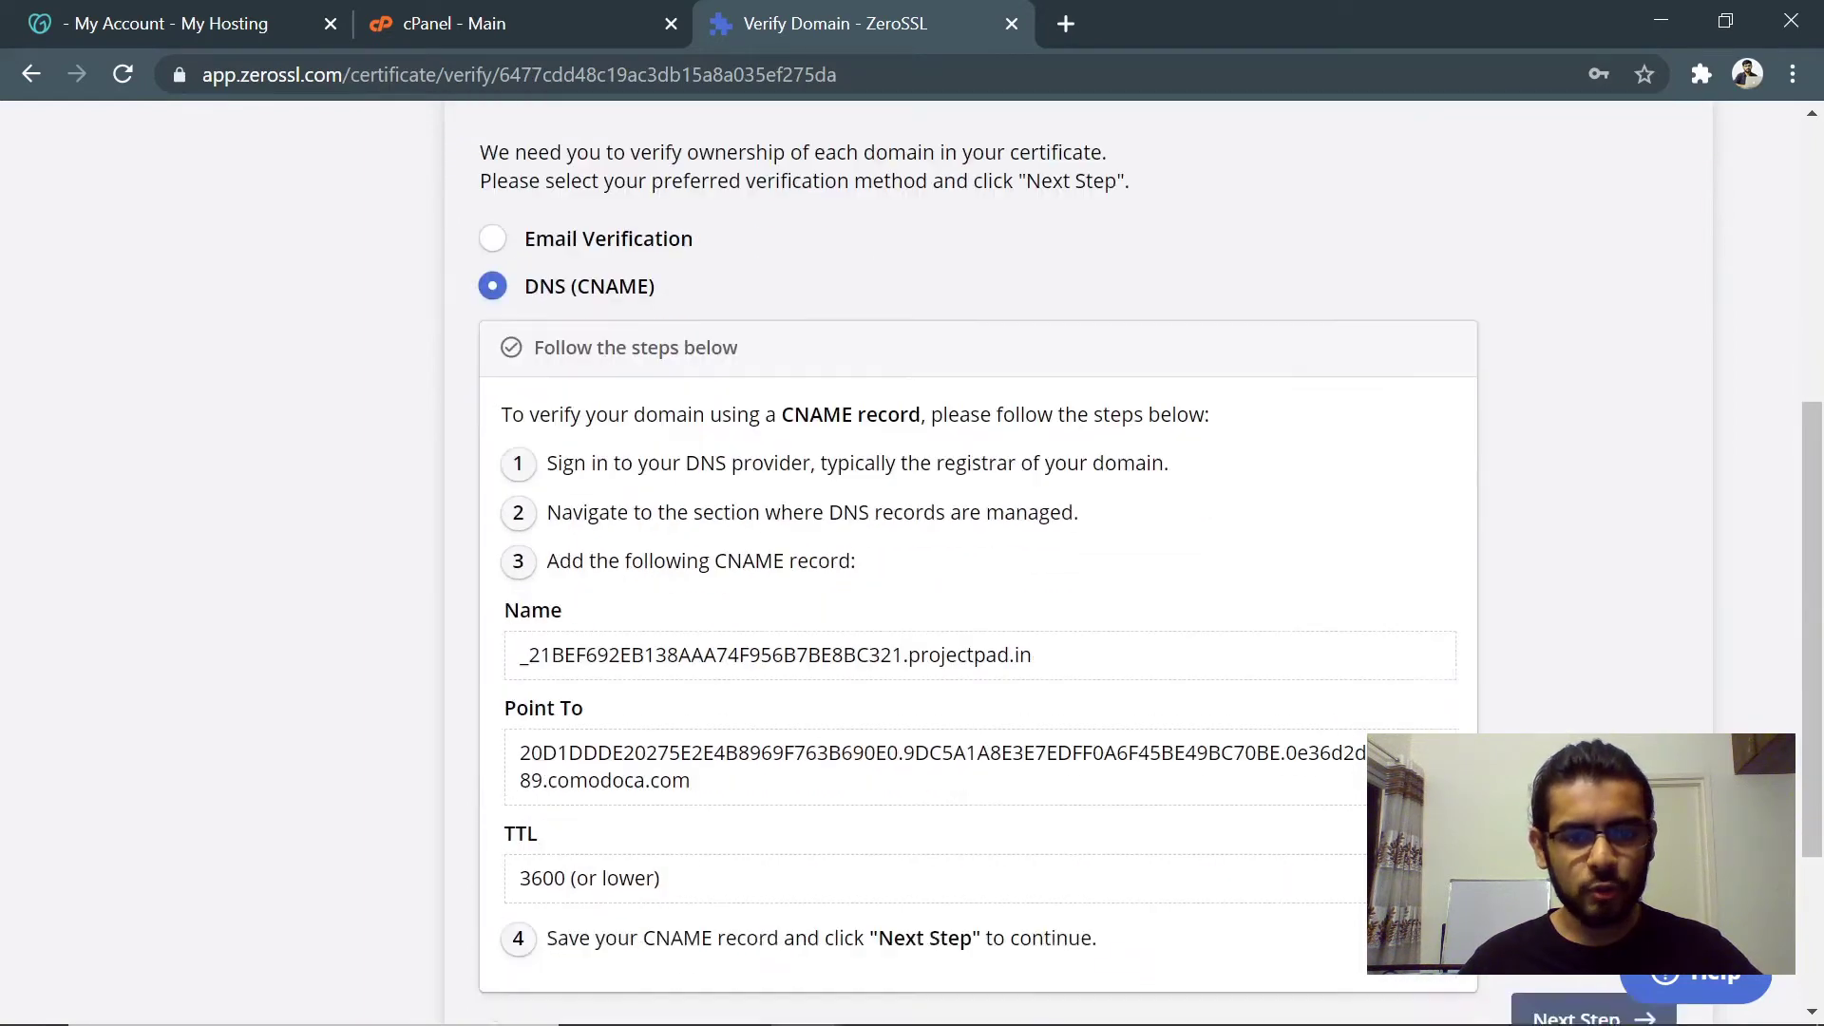
left_click(513, 749)
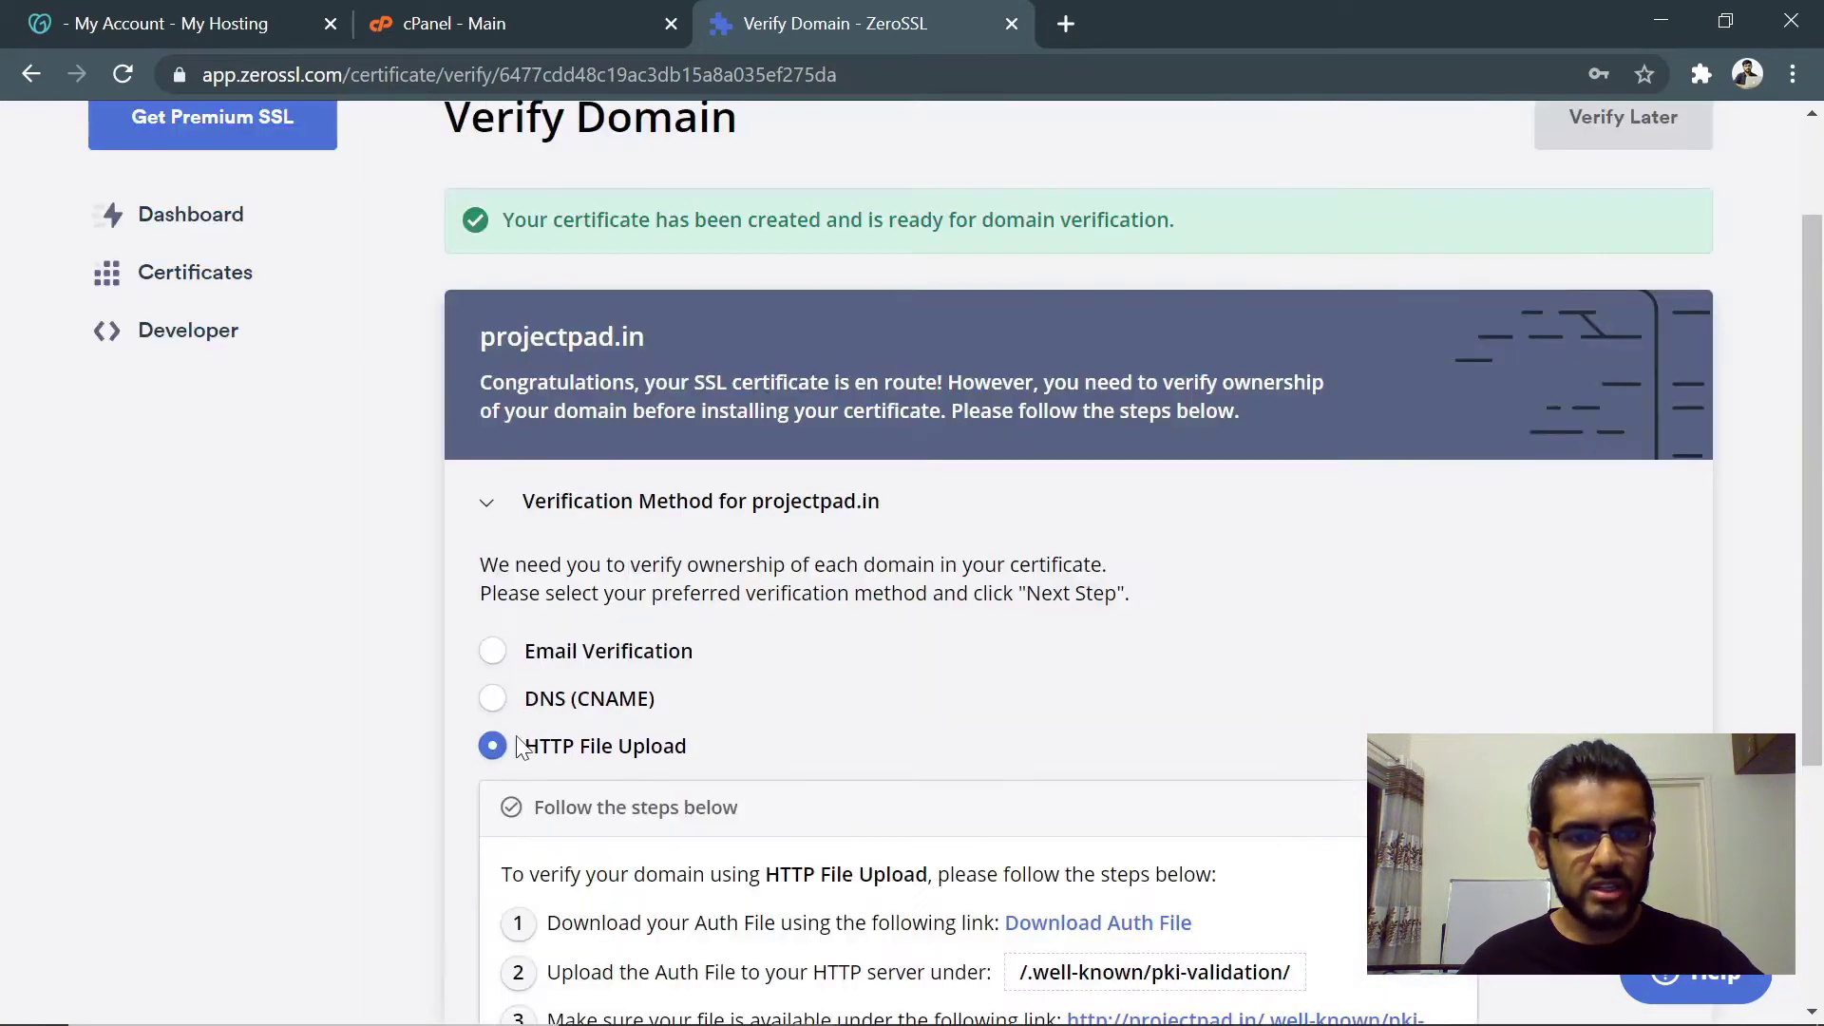
scroll(640, 602, "down", 3)
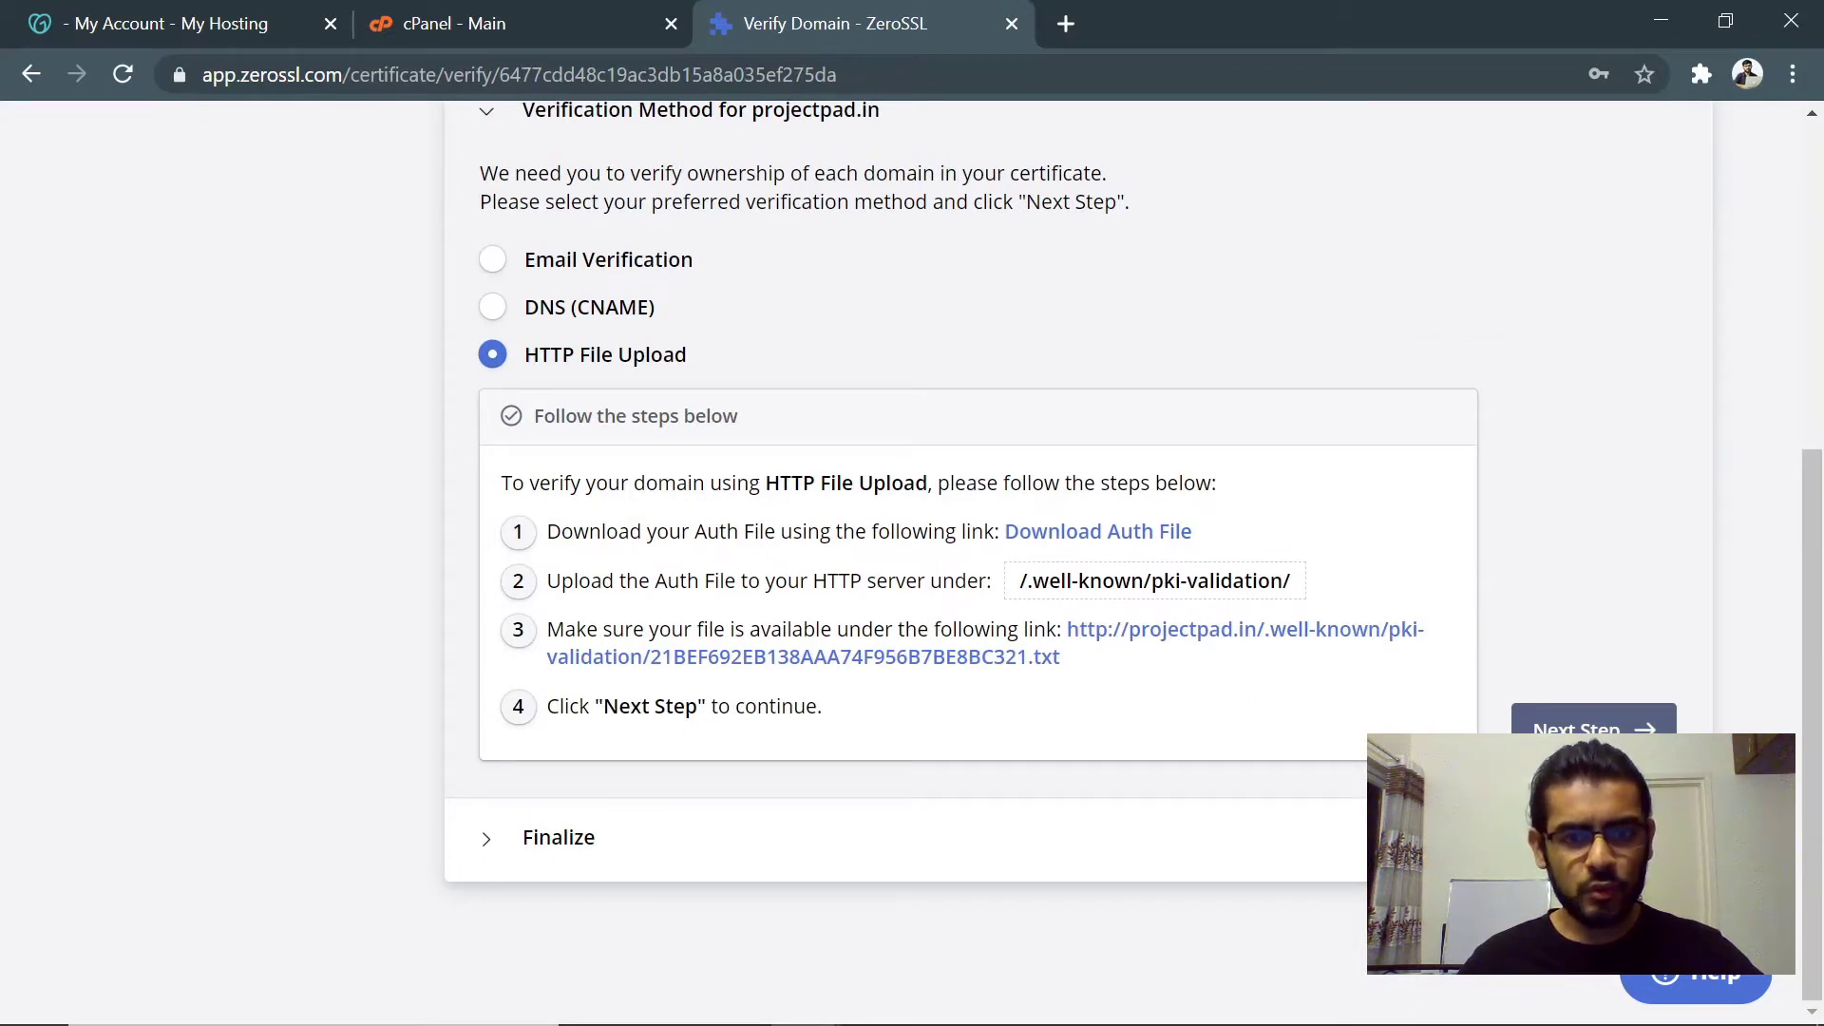
left_click_drag(548, 538, 1067, 550)
left_click(1067, 549)
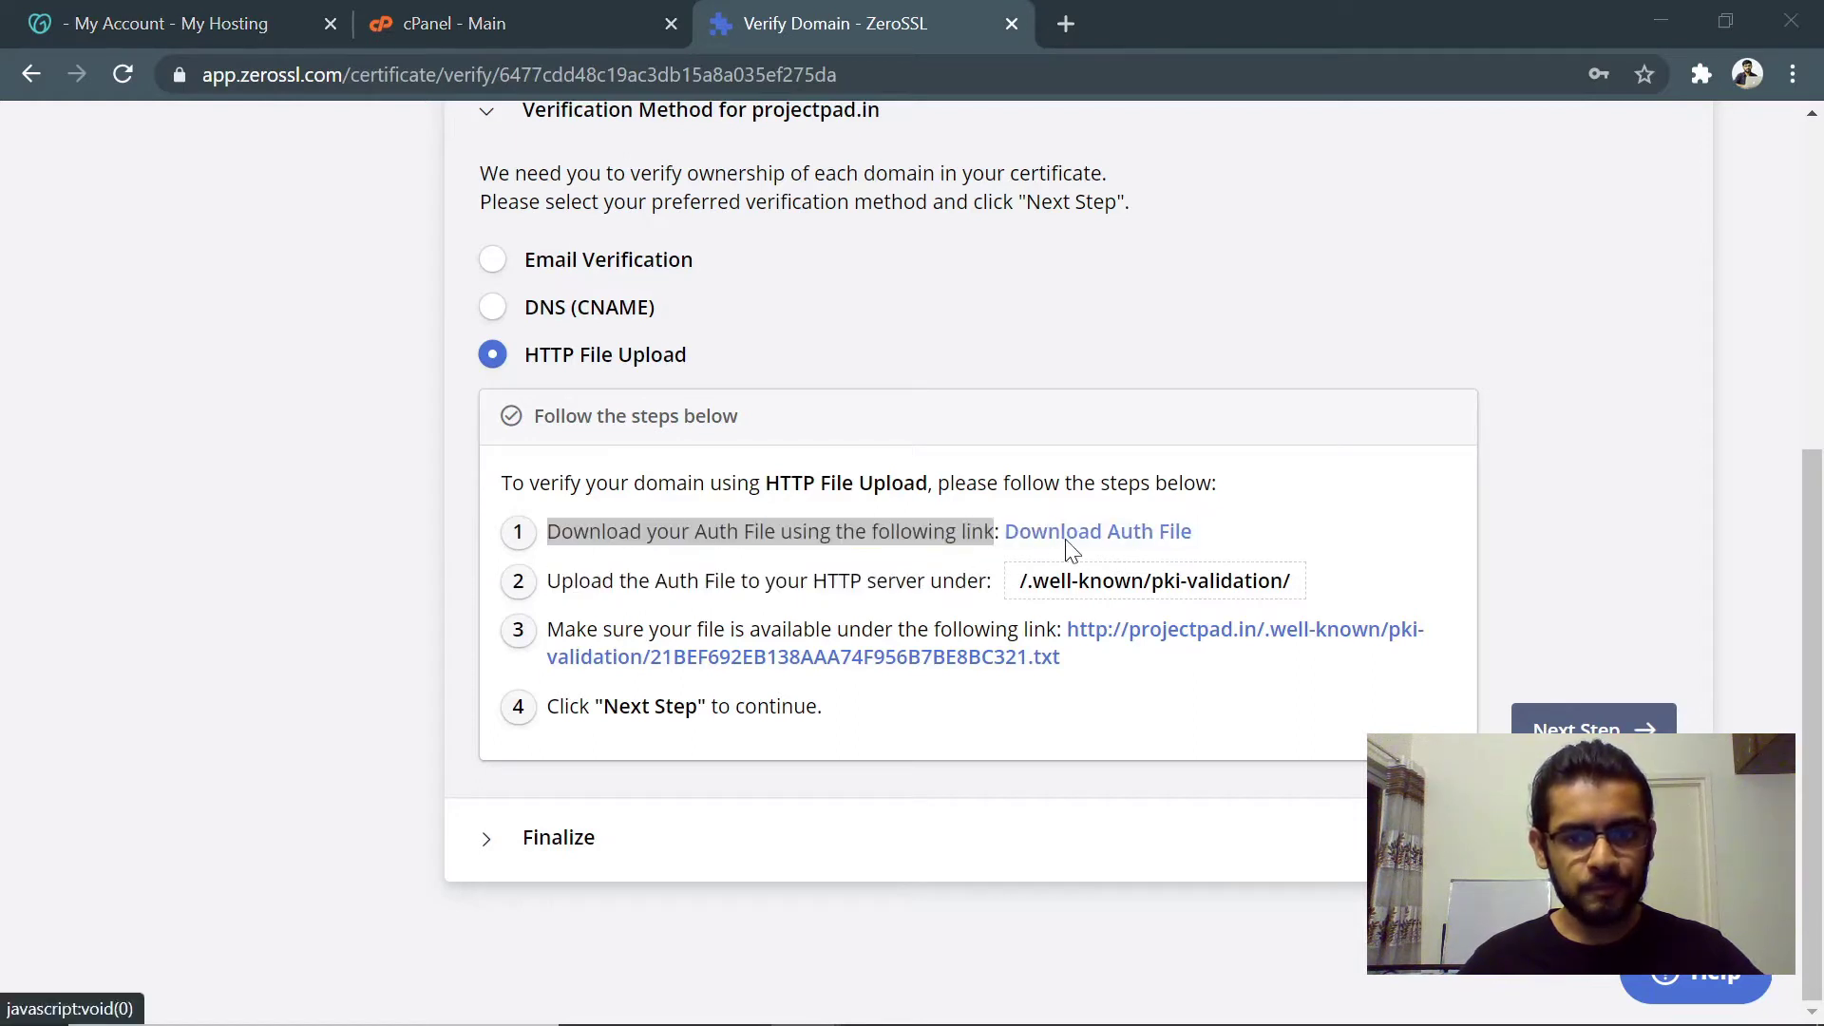
- Save the auth .txt file to the Desktop and switch to the cPanel - Main tab
left_click(790, 477)
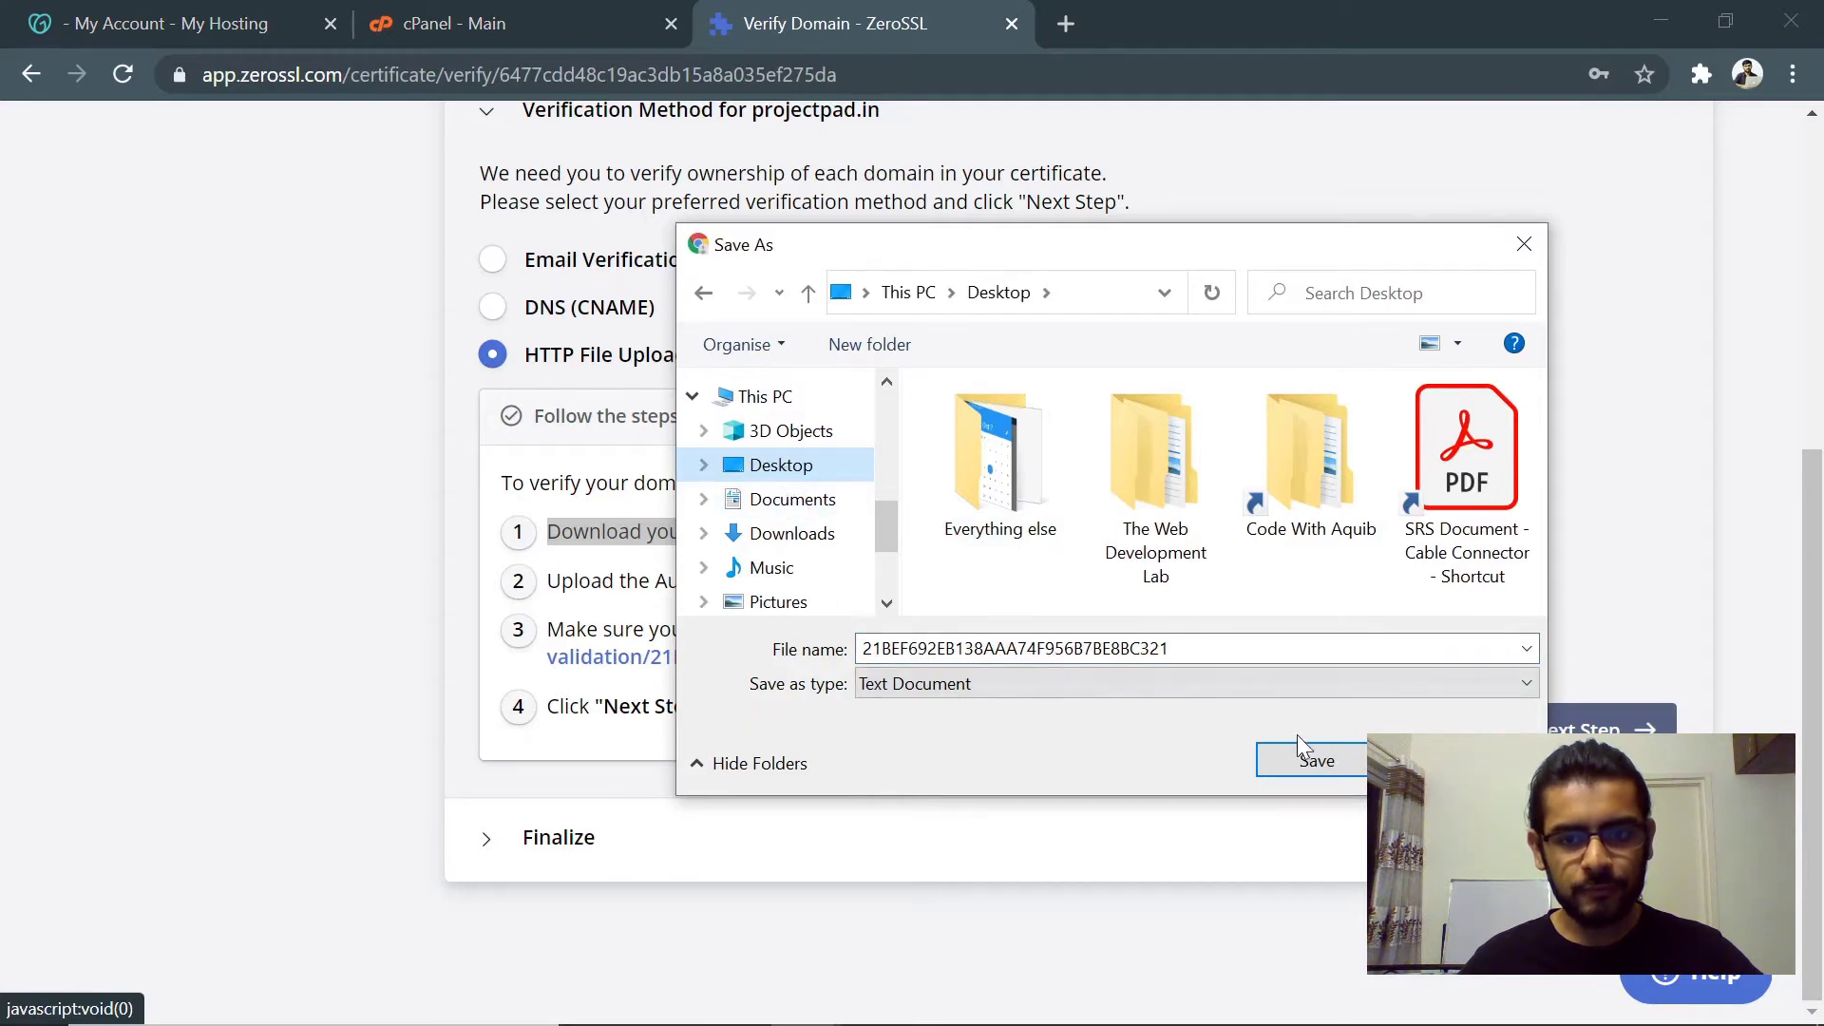
left_click(1314, 760)
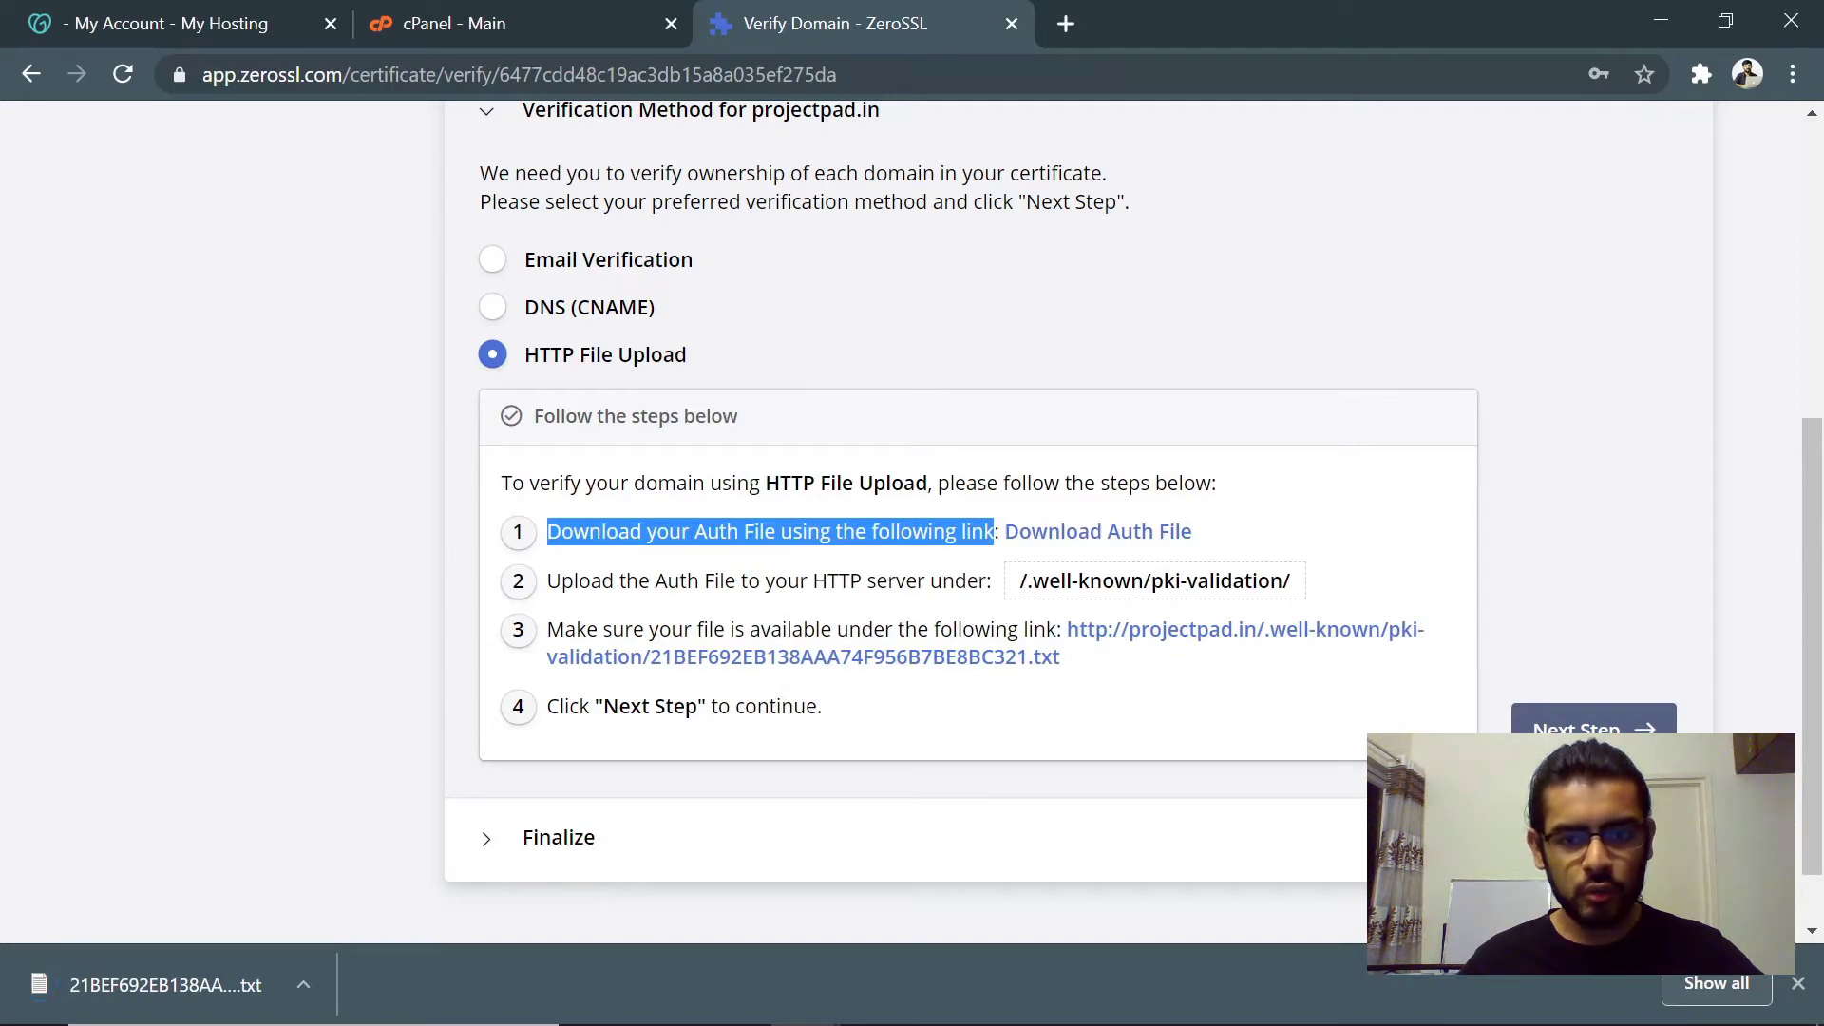
left_click_drag(1020, 581, 1335, 586)
left_click(1344, 583)
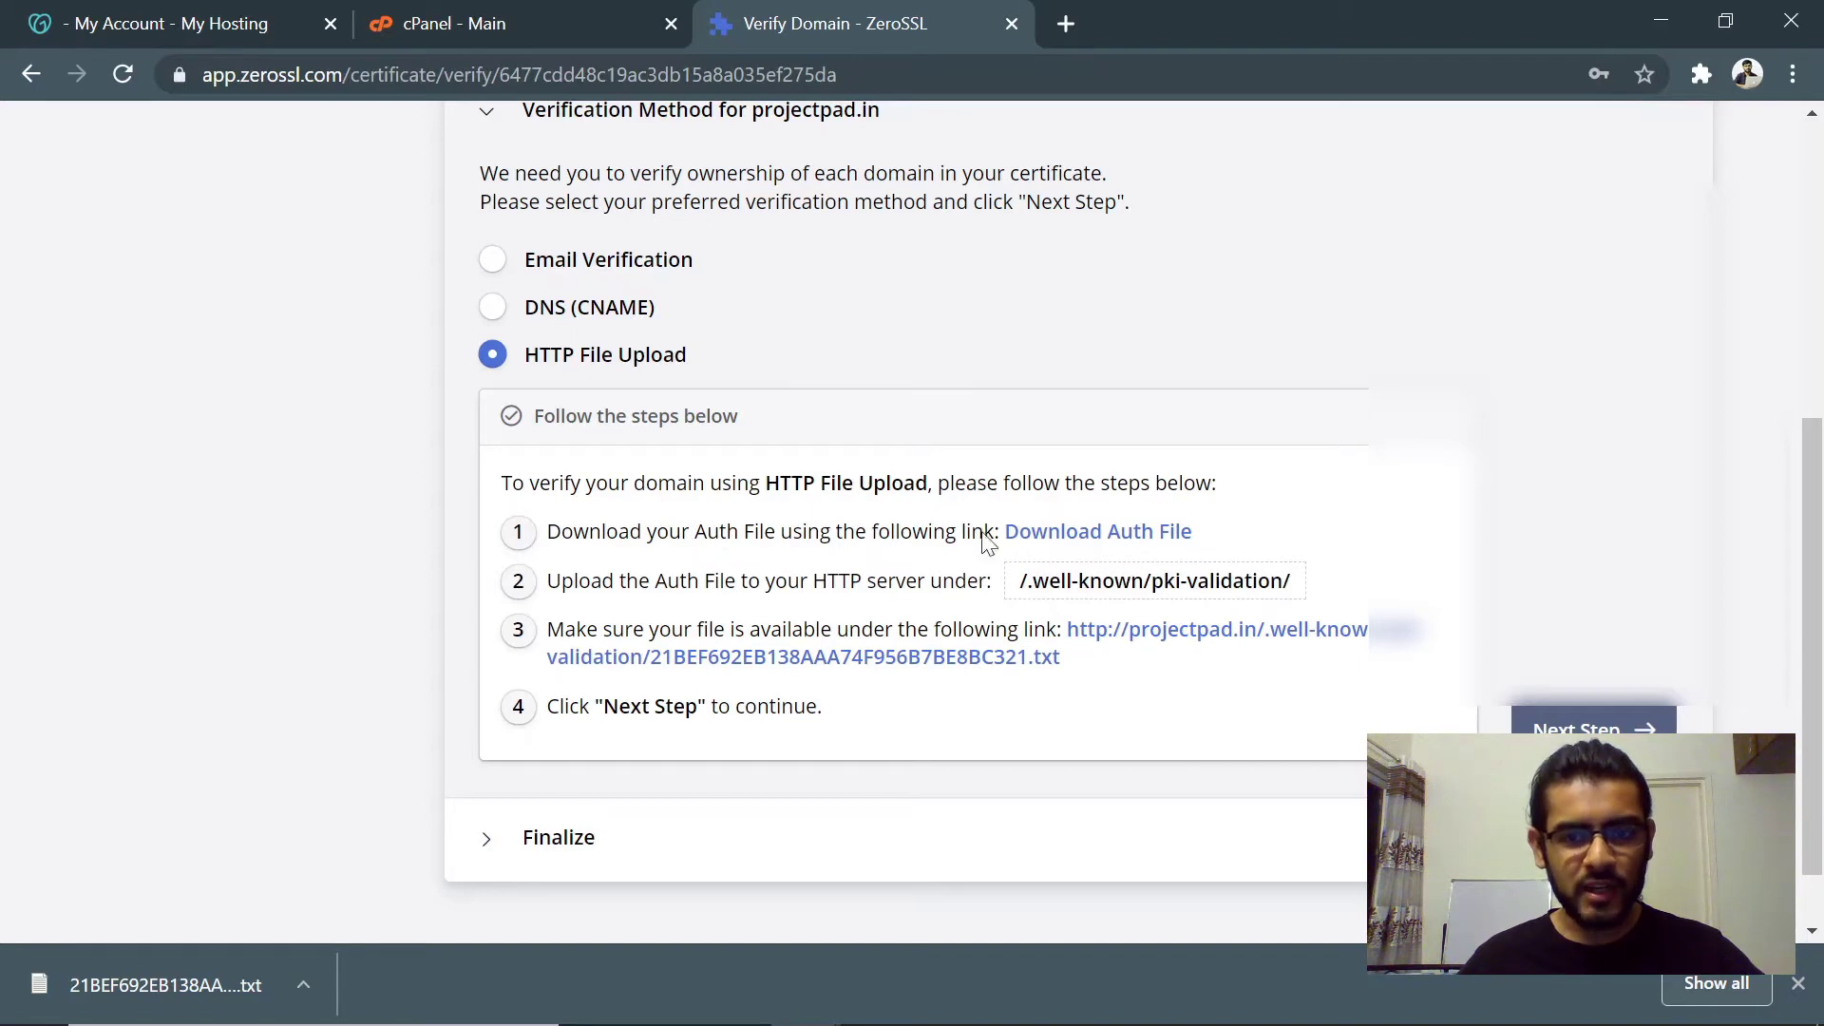
left_click(532, 14)
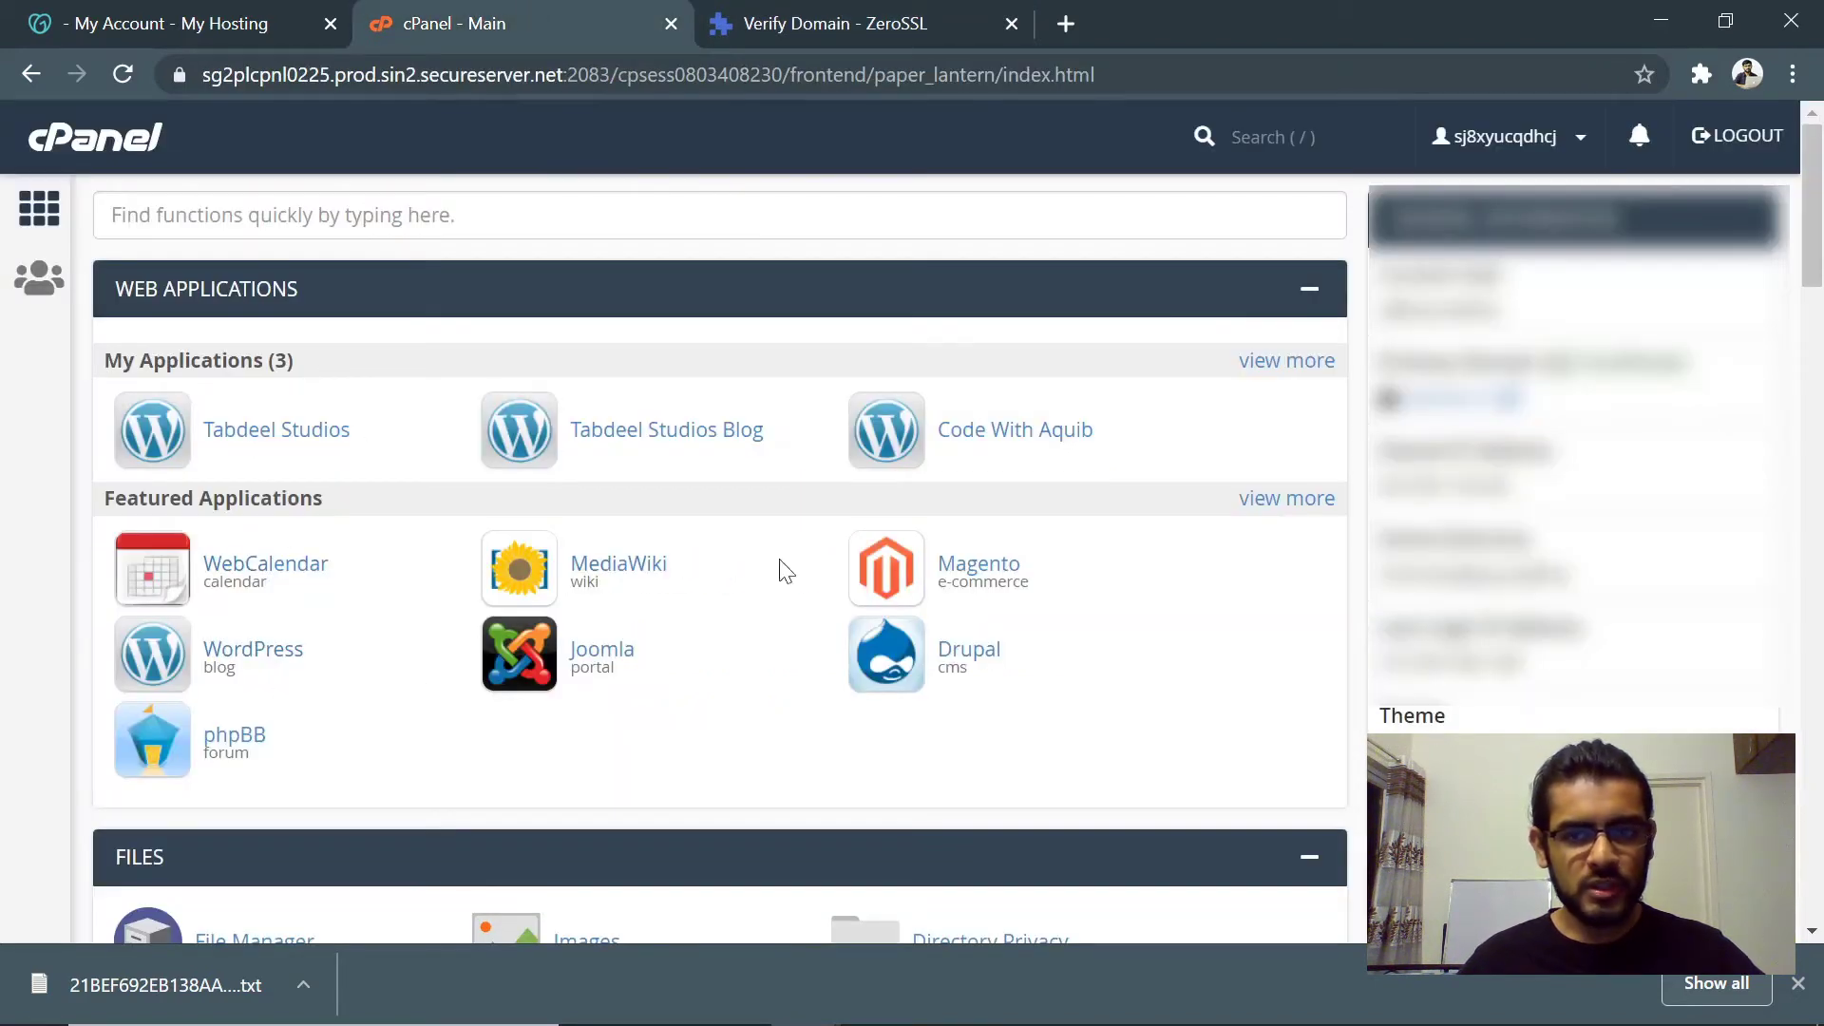
- Open File Manager and navigate into public_html/projectpad.in
scroll(454, 508, "down", 3)
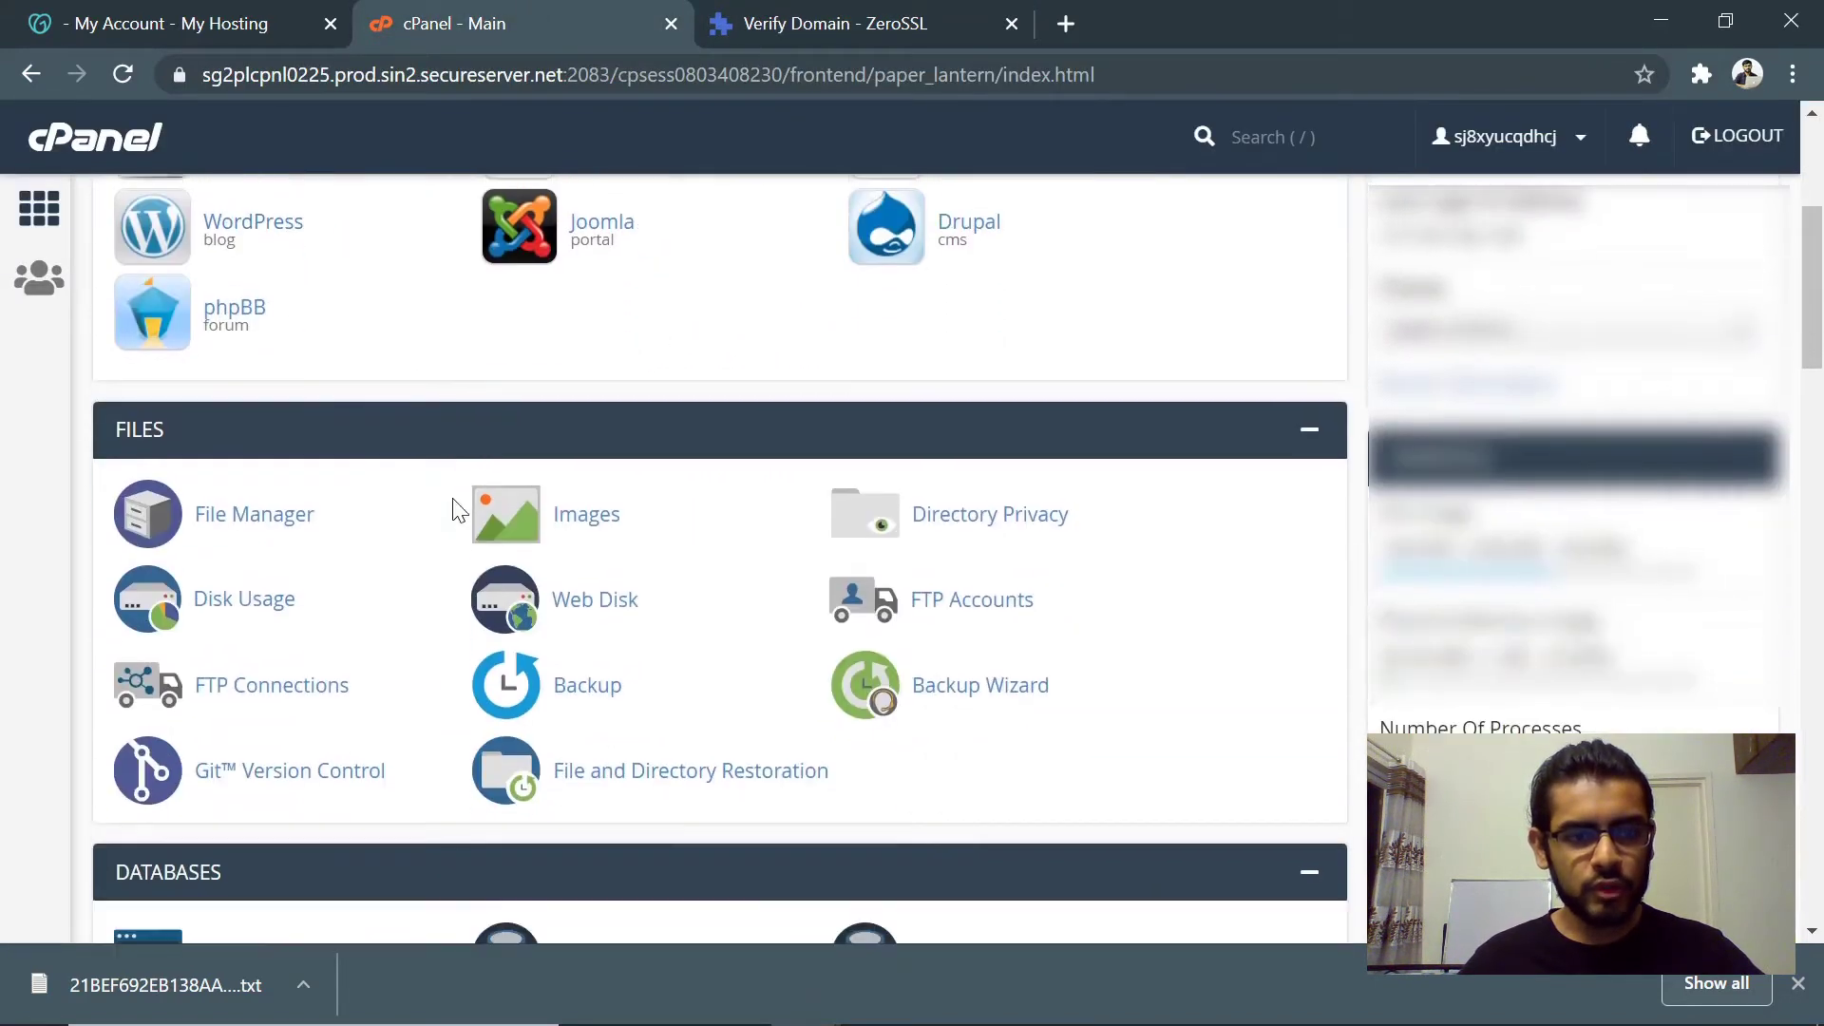
left_click(270, 535)
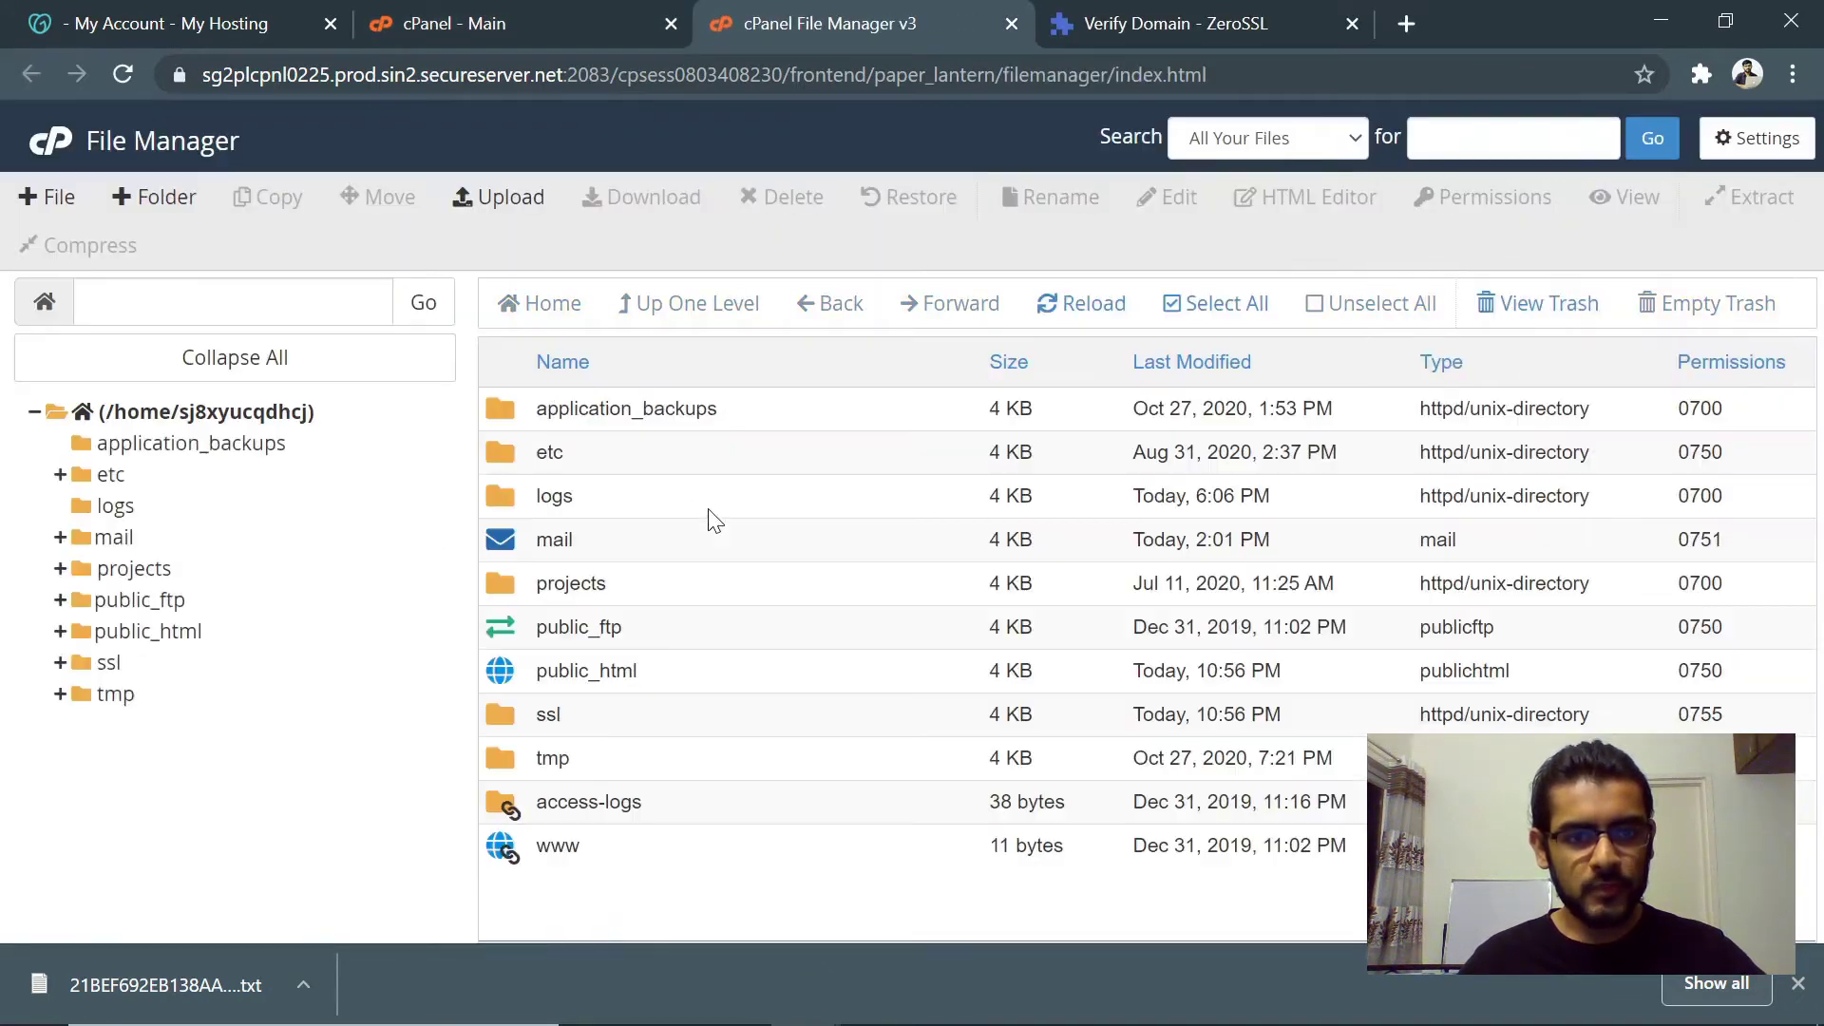
double_click(693, 677)
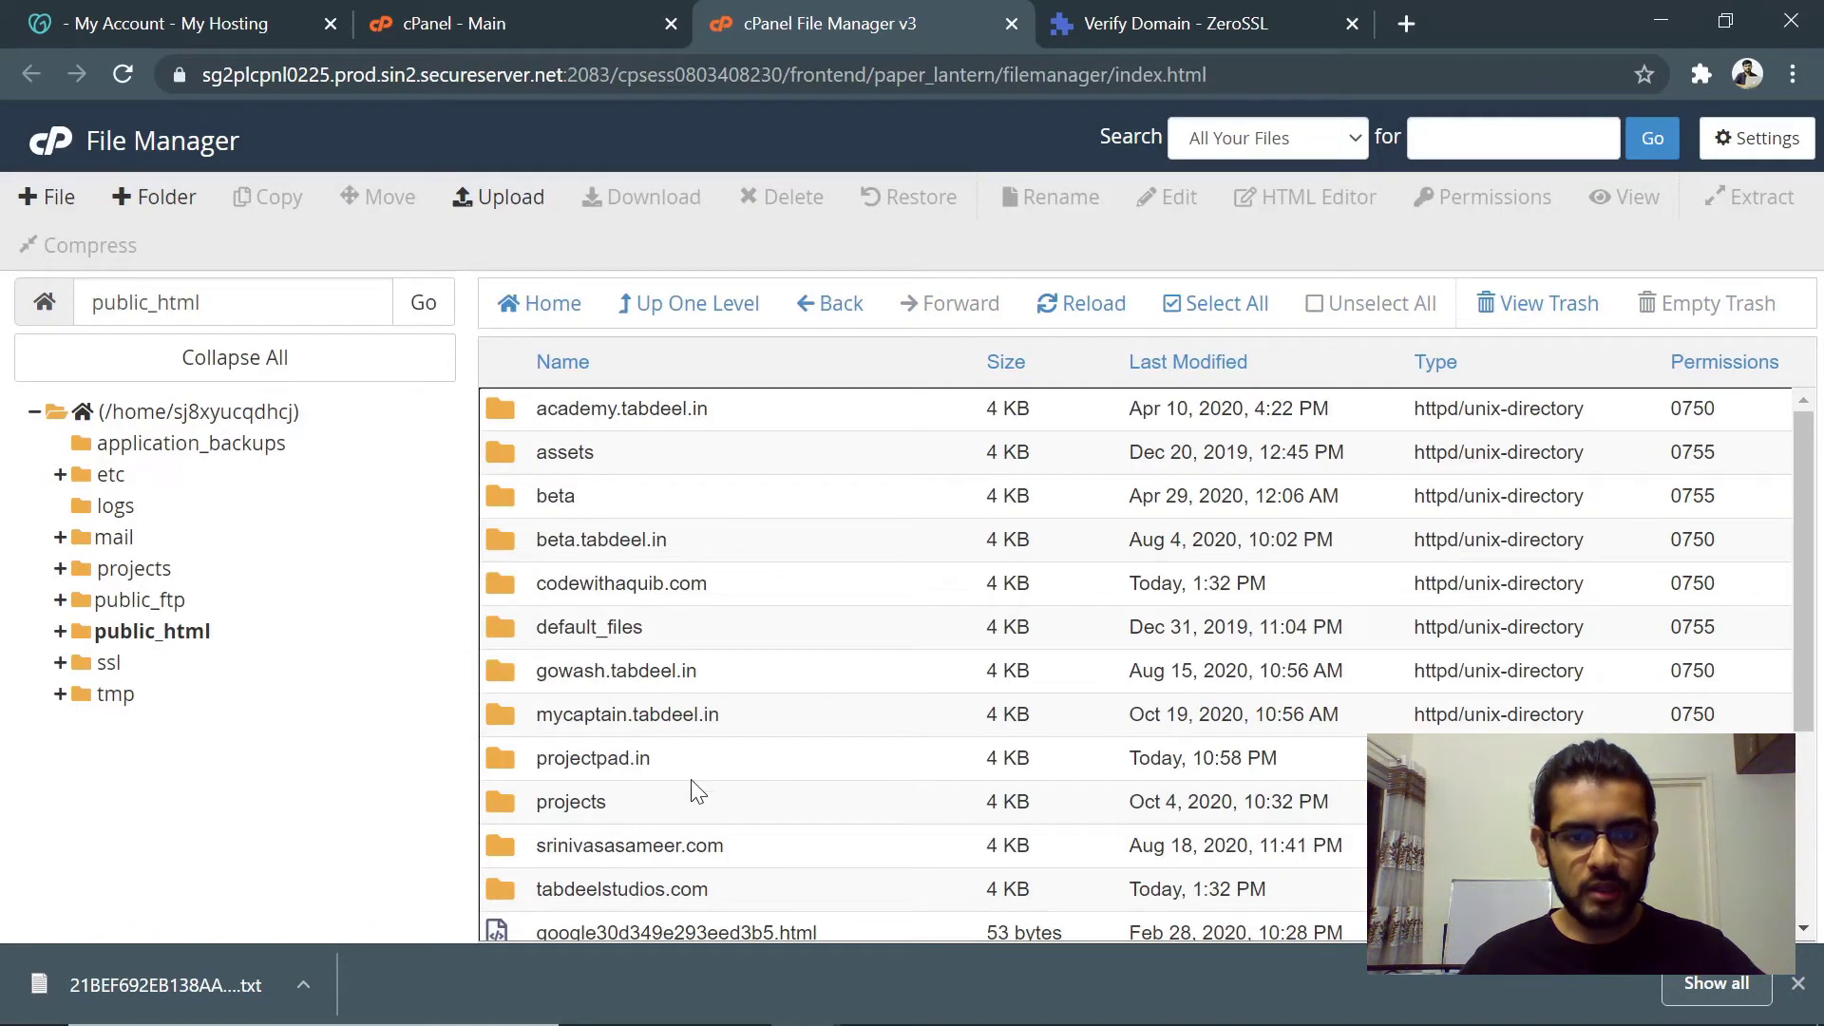
double_click(682, 769)
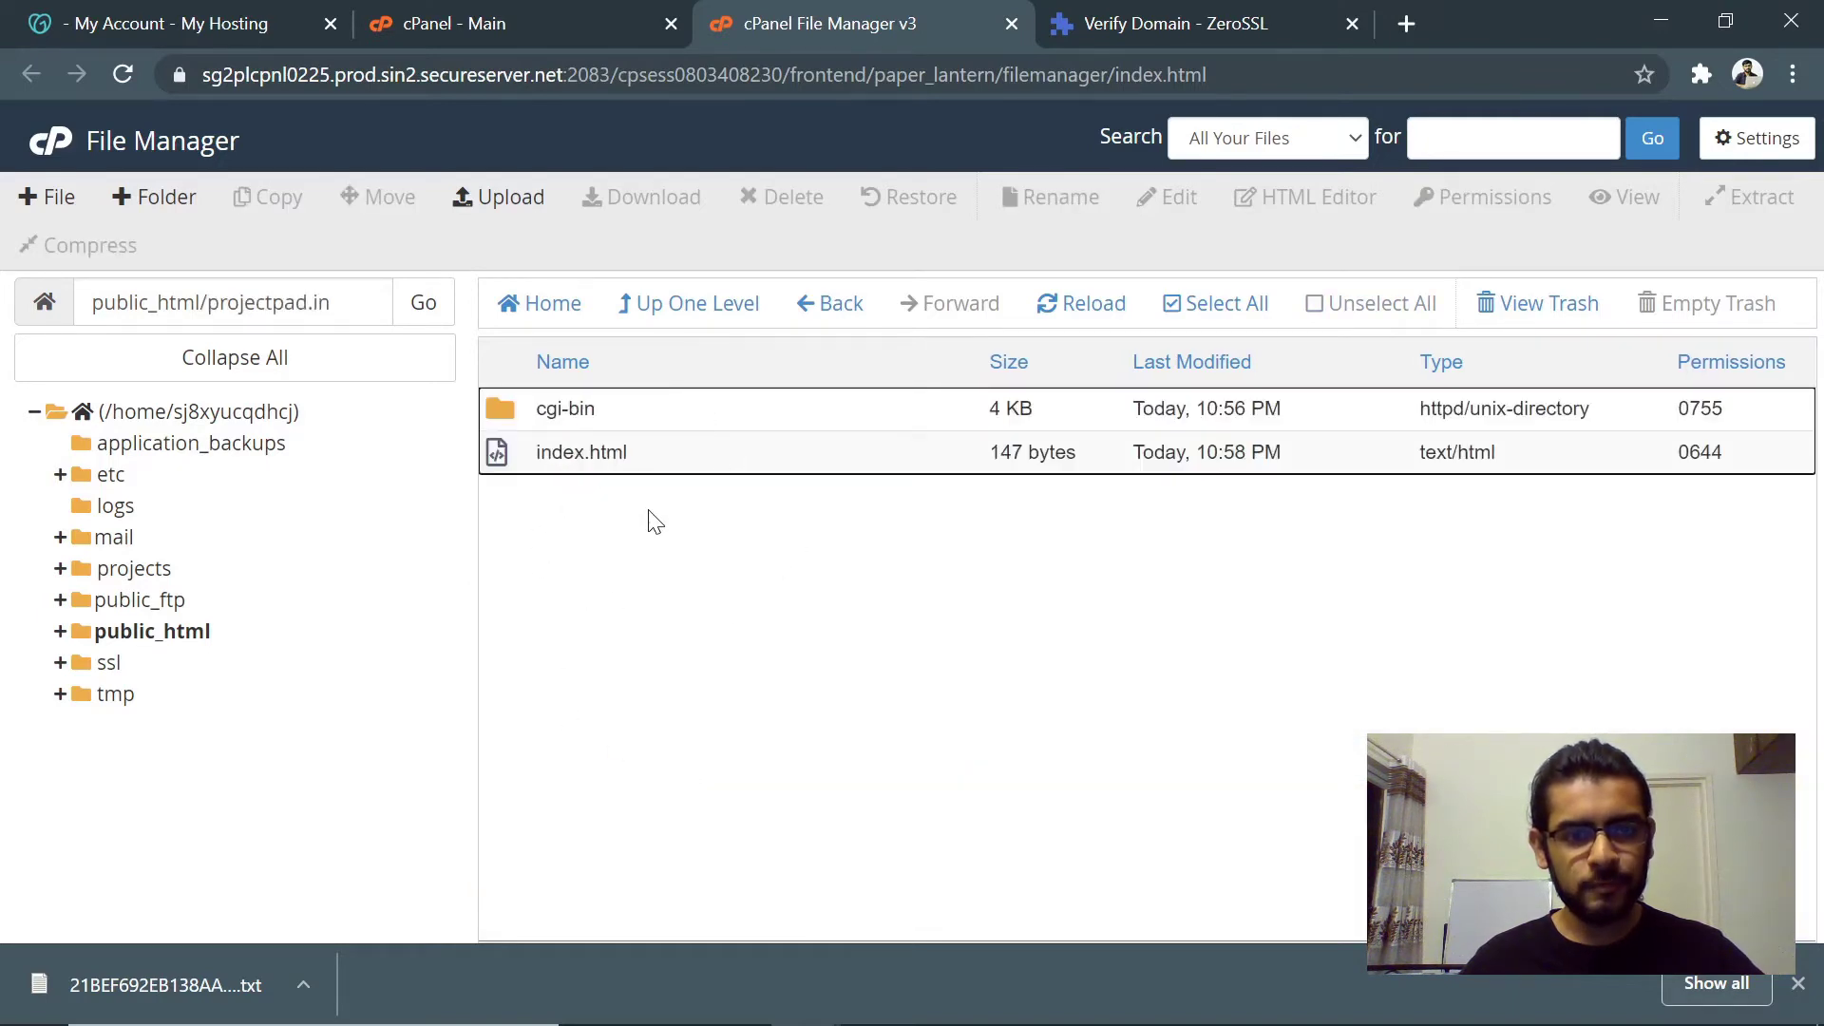
- Check the .well-known/pki-validation/ upload path in ZeroSSL against the projectpad.in folder listing
left_click(1228, 21)
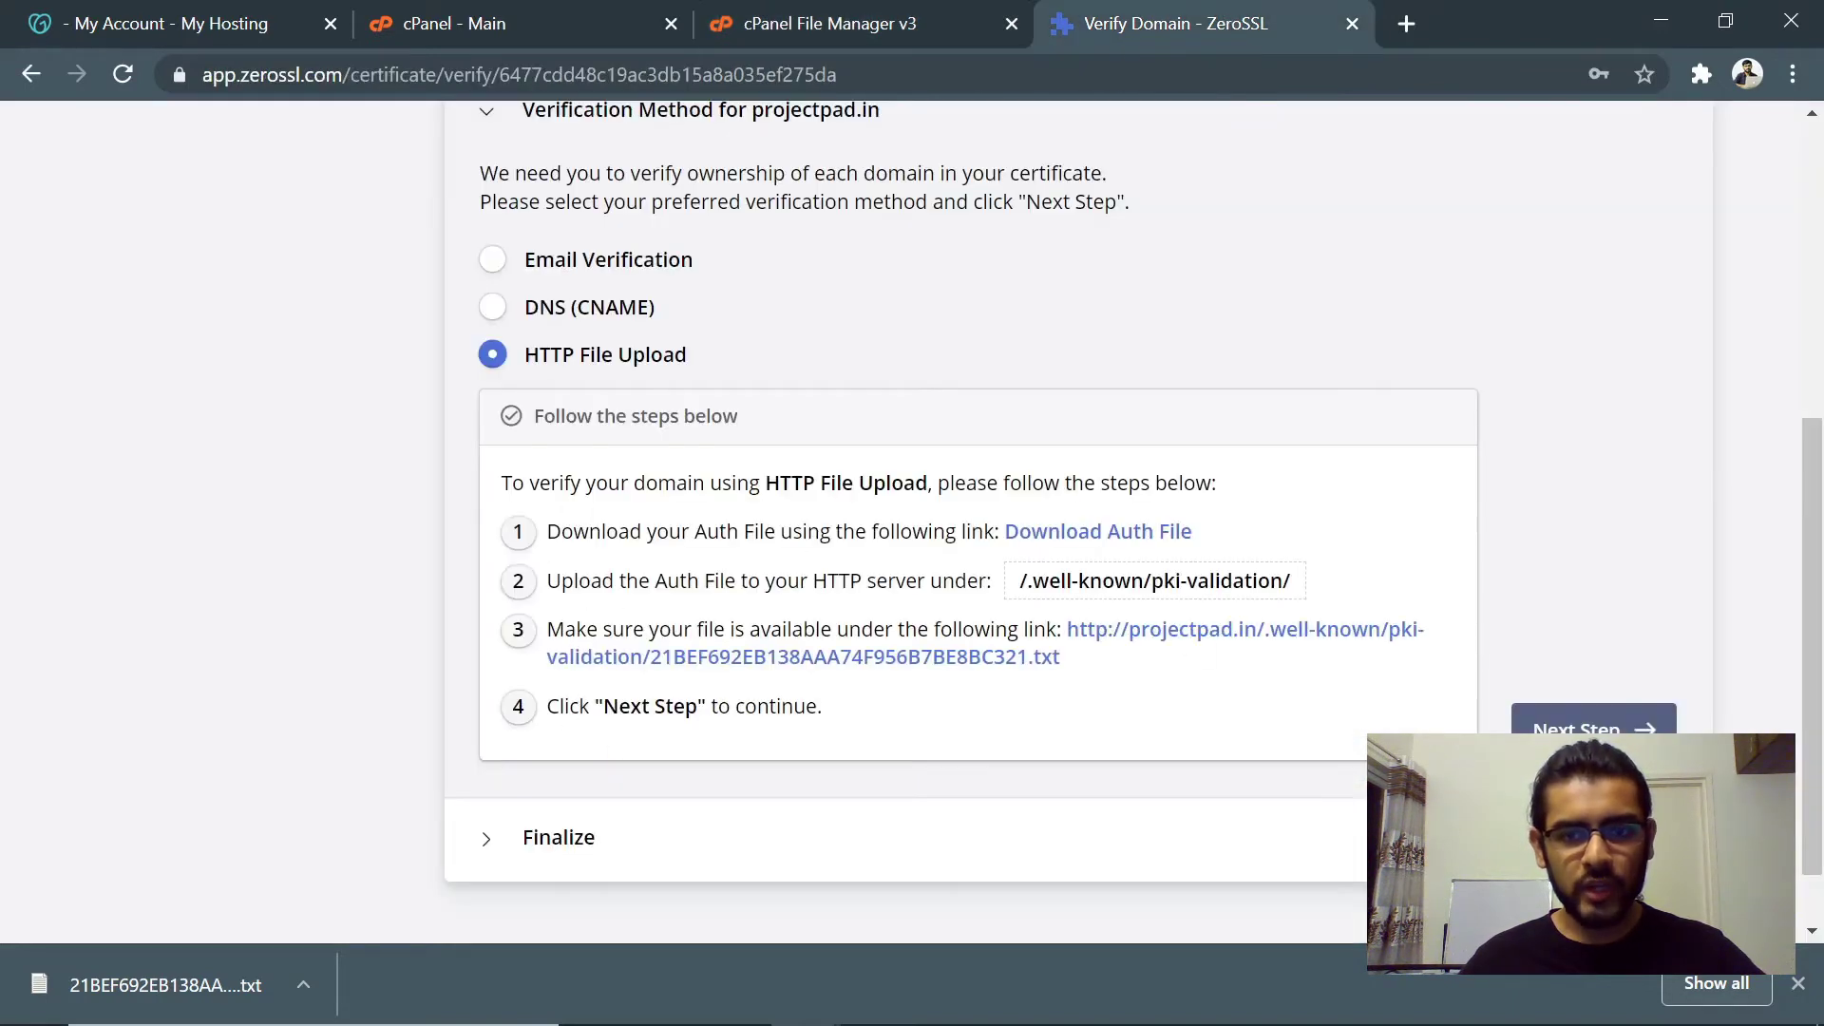
left_click_drag(1028, 581, 1339, 593)
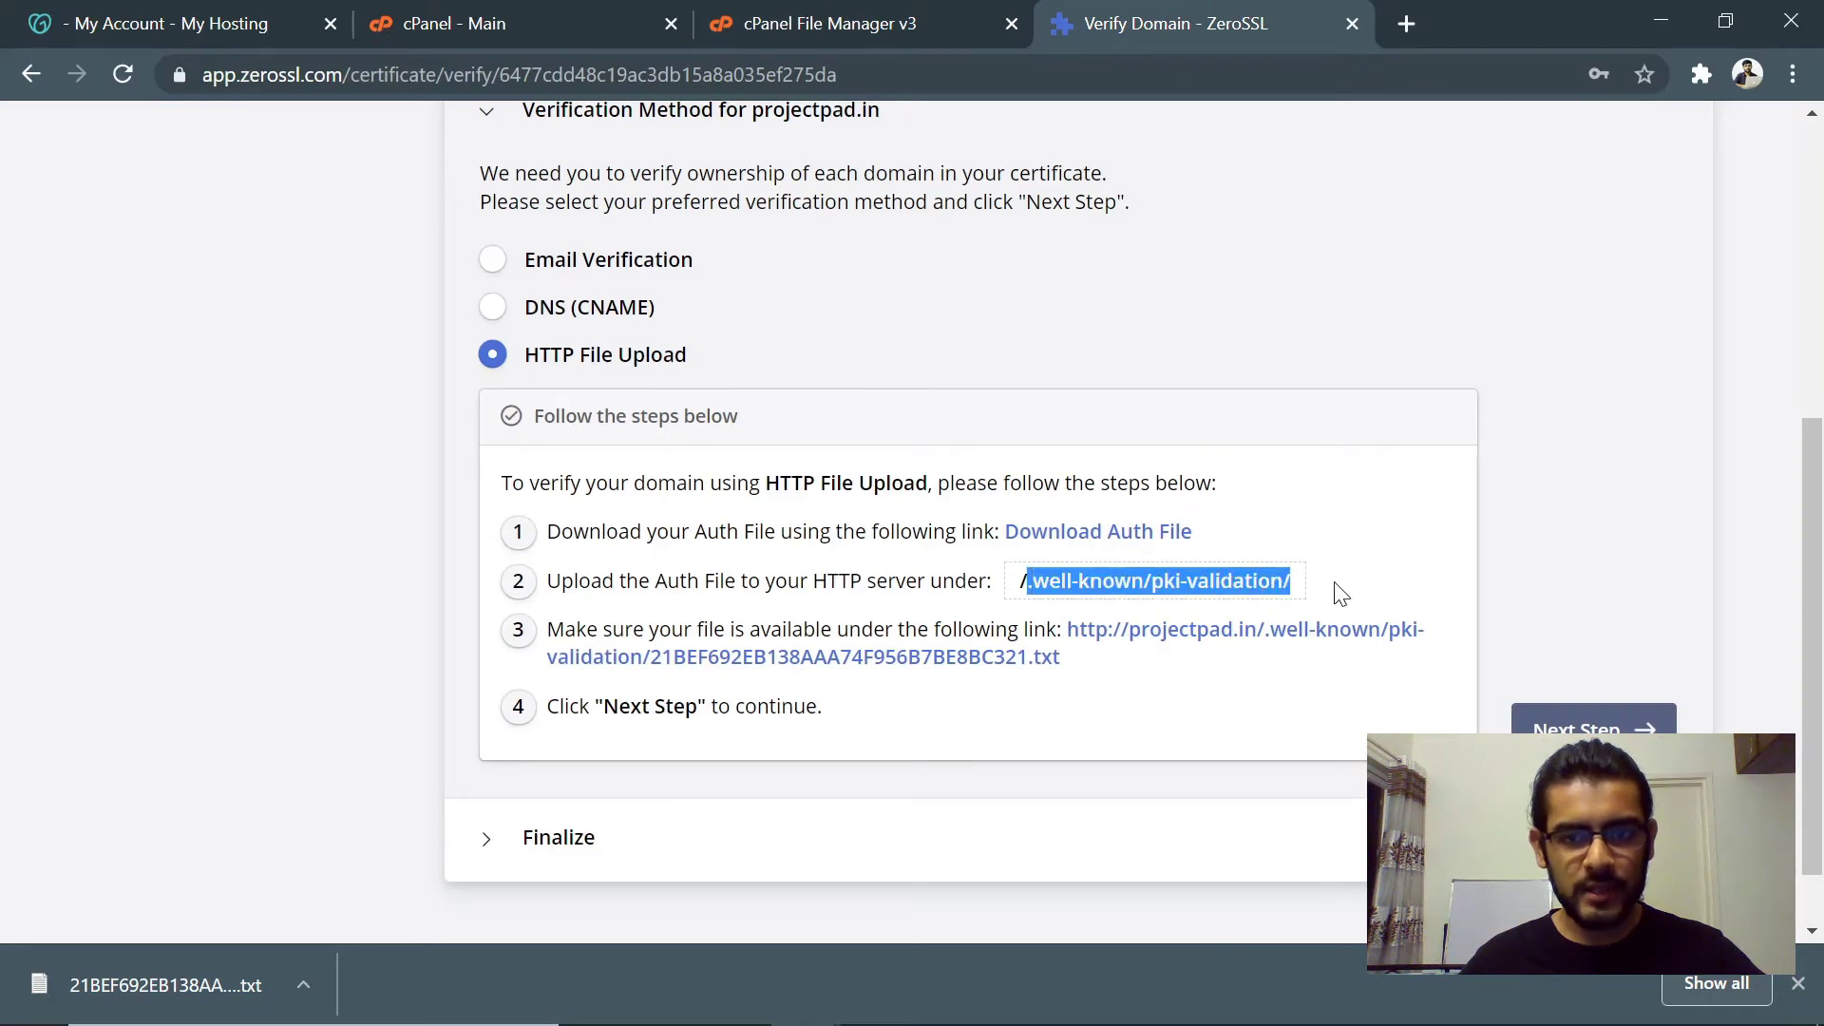
left_click(826, 25)
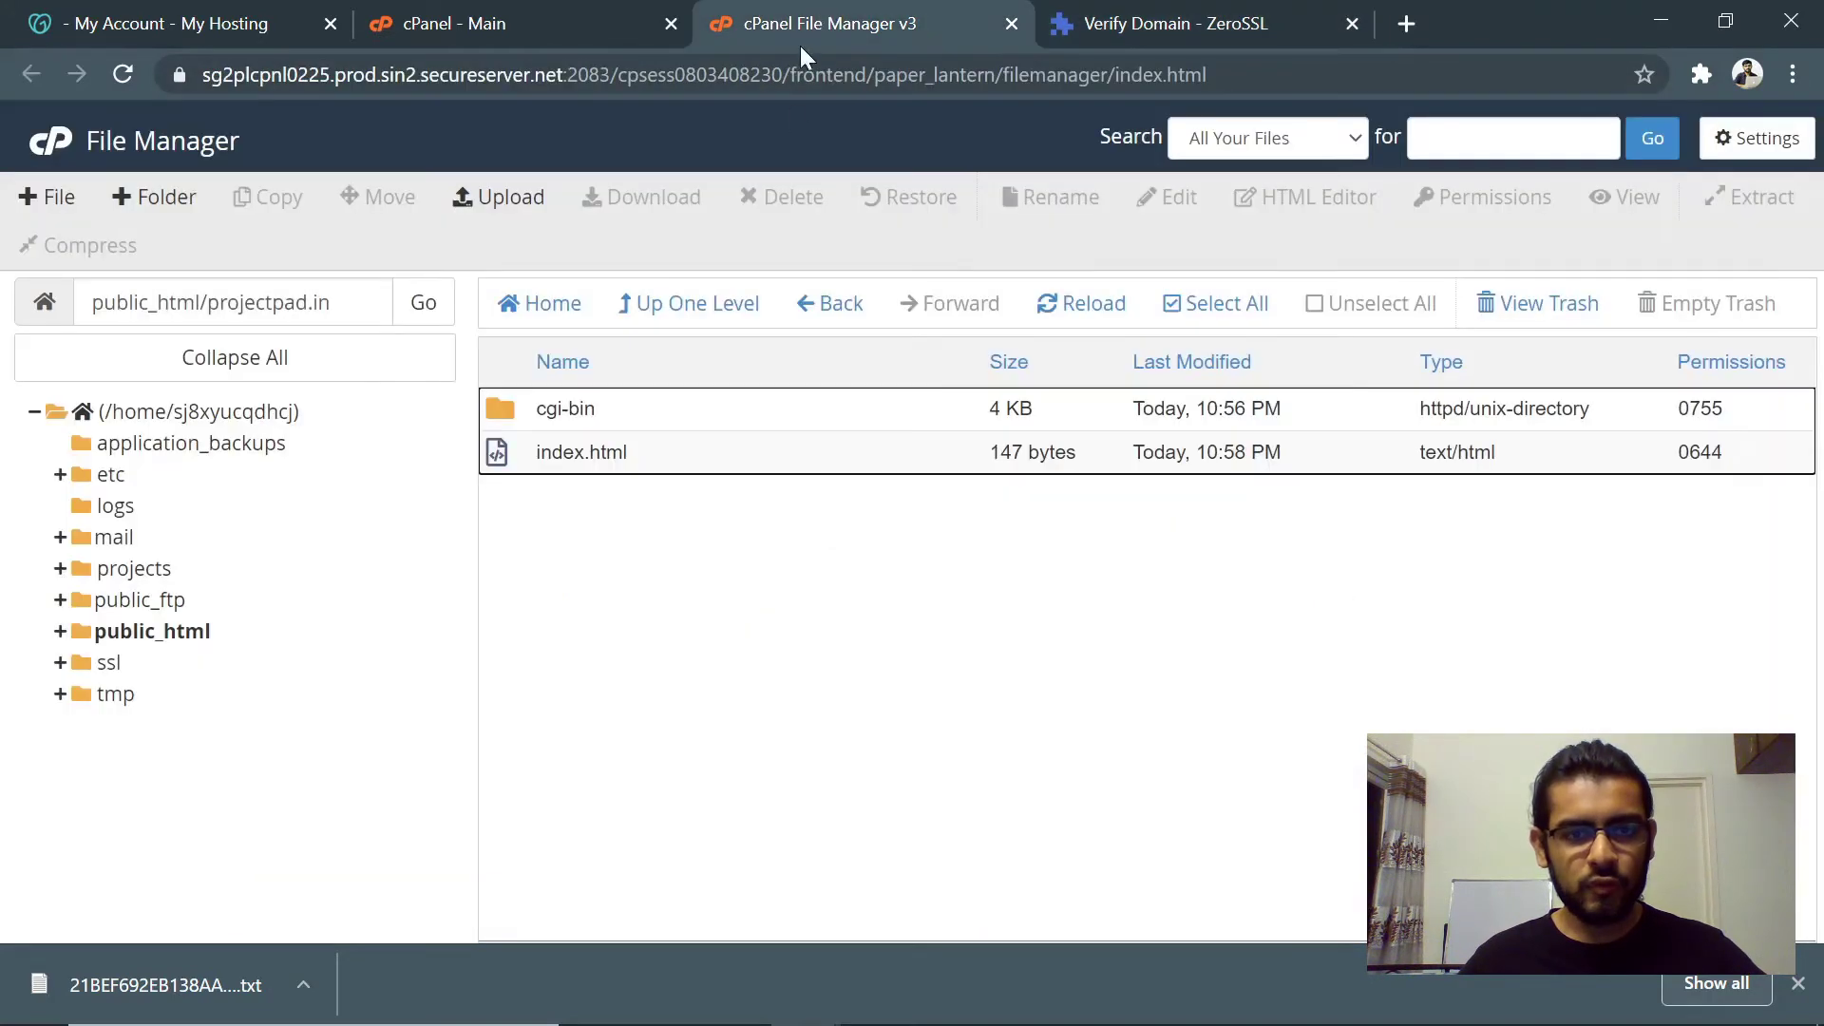
left_click(790, 568)
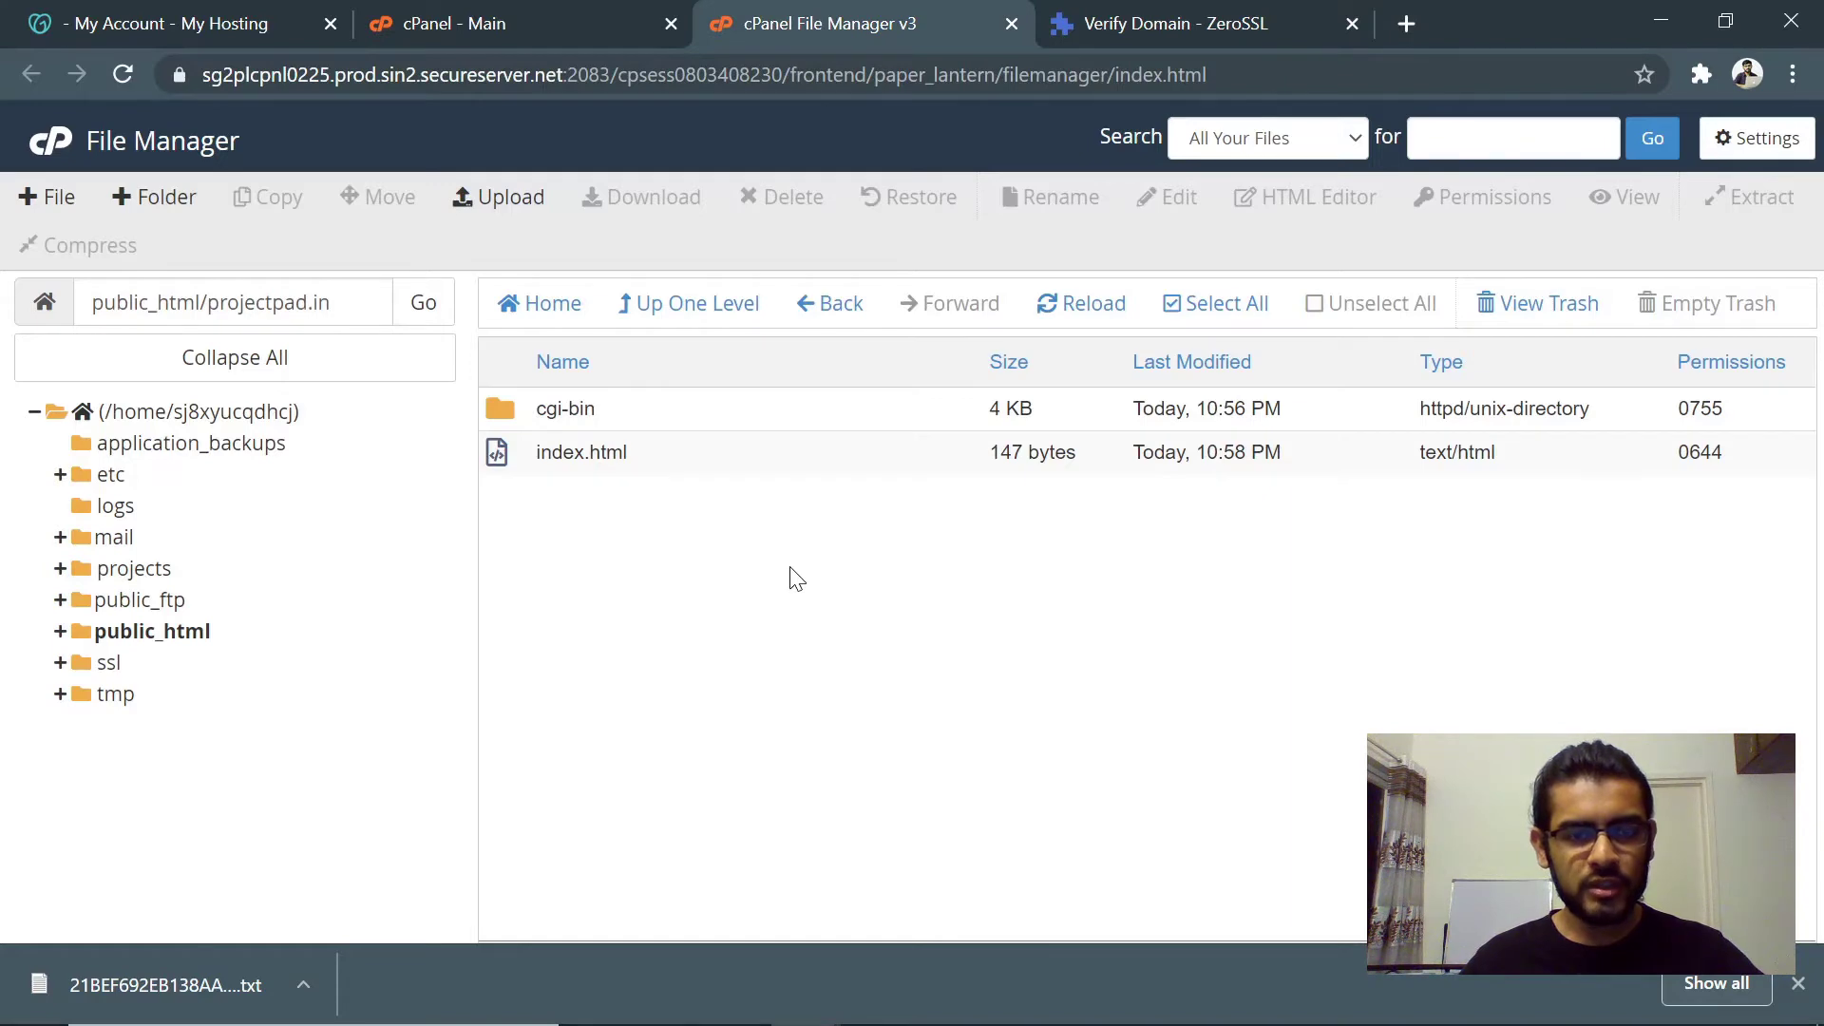
- Close the extra Save As prompt for the auth file and return to File Manager
left_click(1145, 21)
left_click(1017, 535)
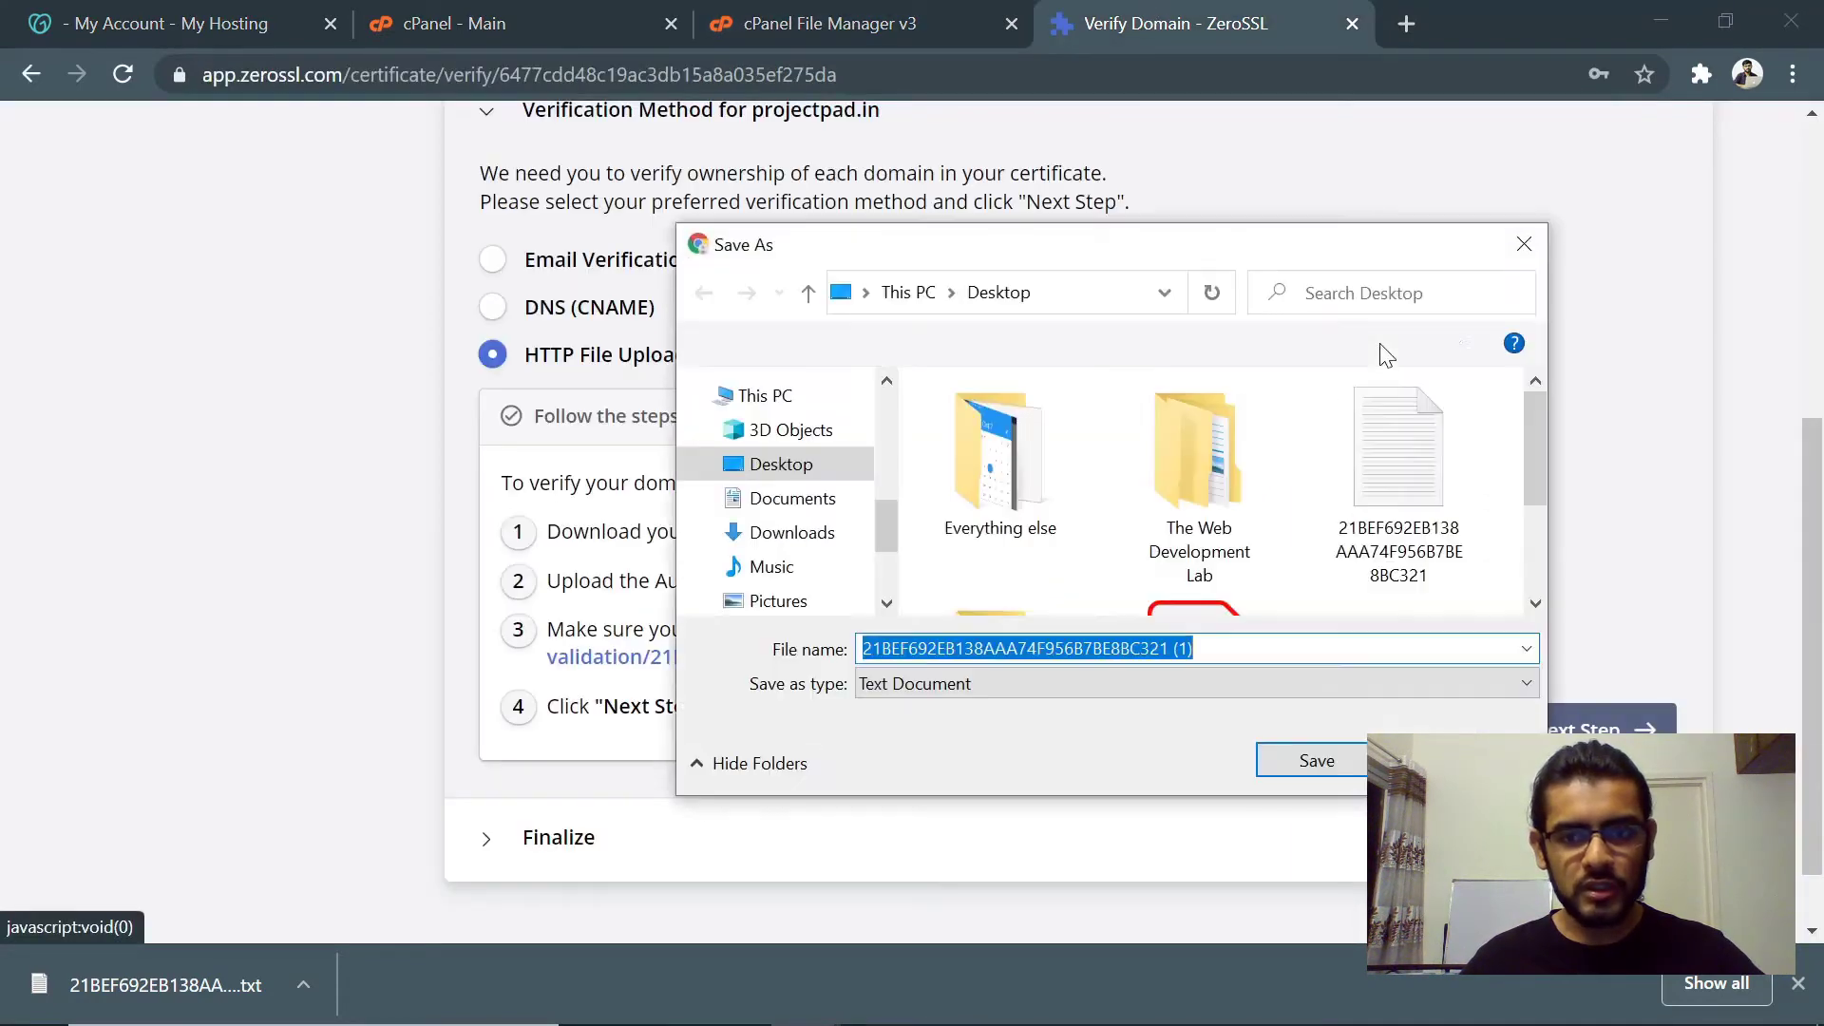
left_click(1518, 247)
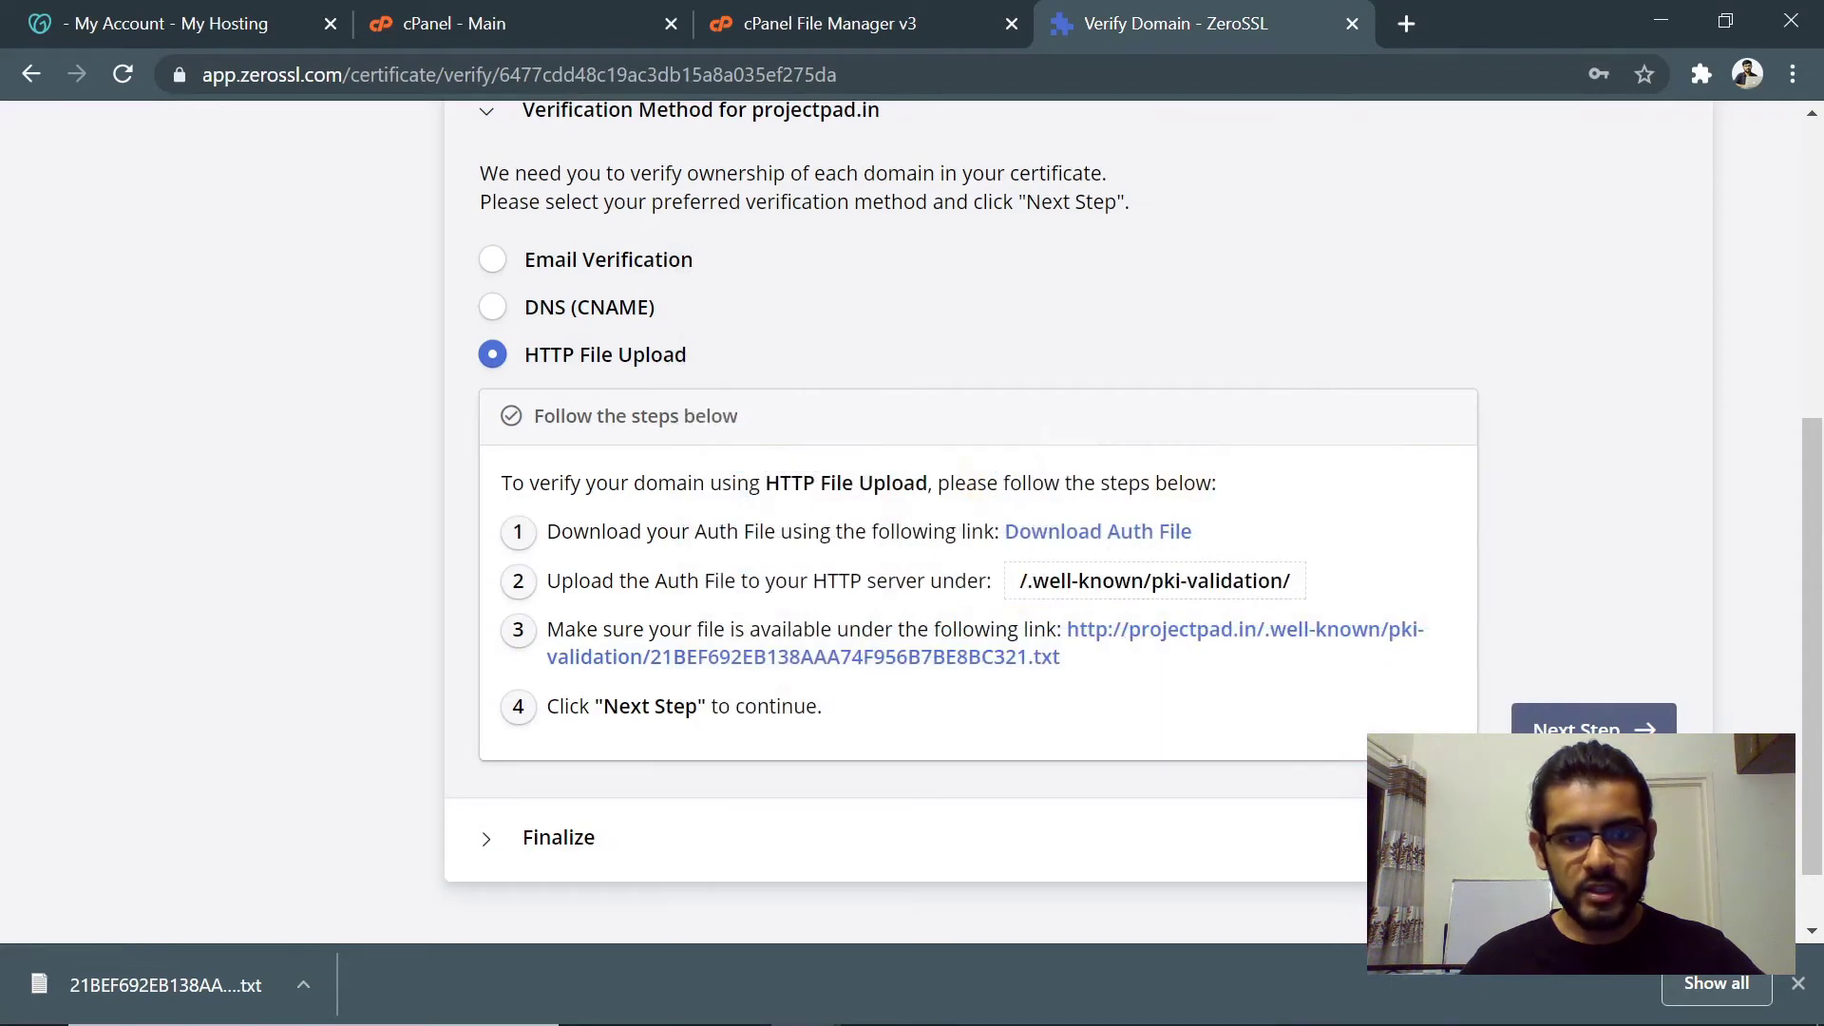
left_click_drag(1026, 580, 1130, 581)
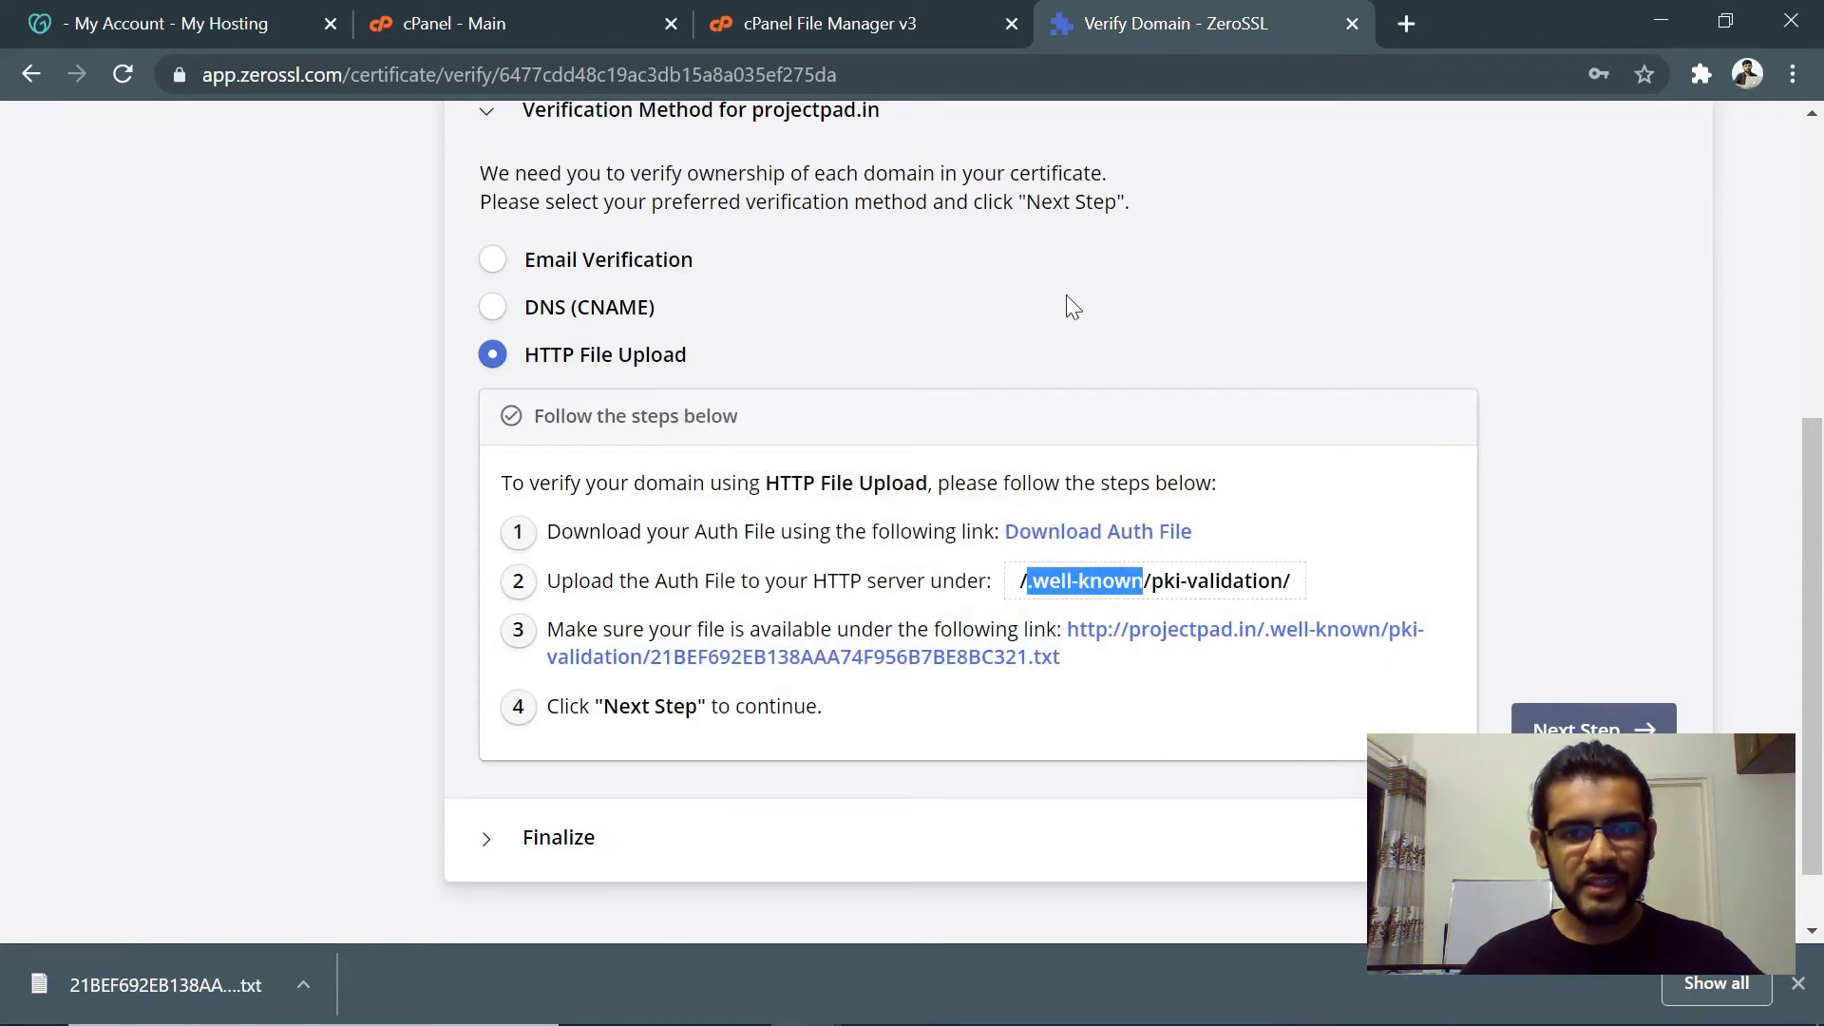
left_click(860, 20)
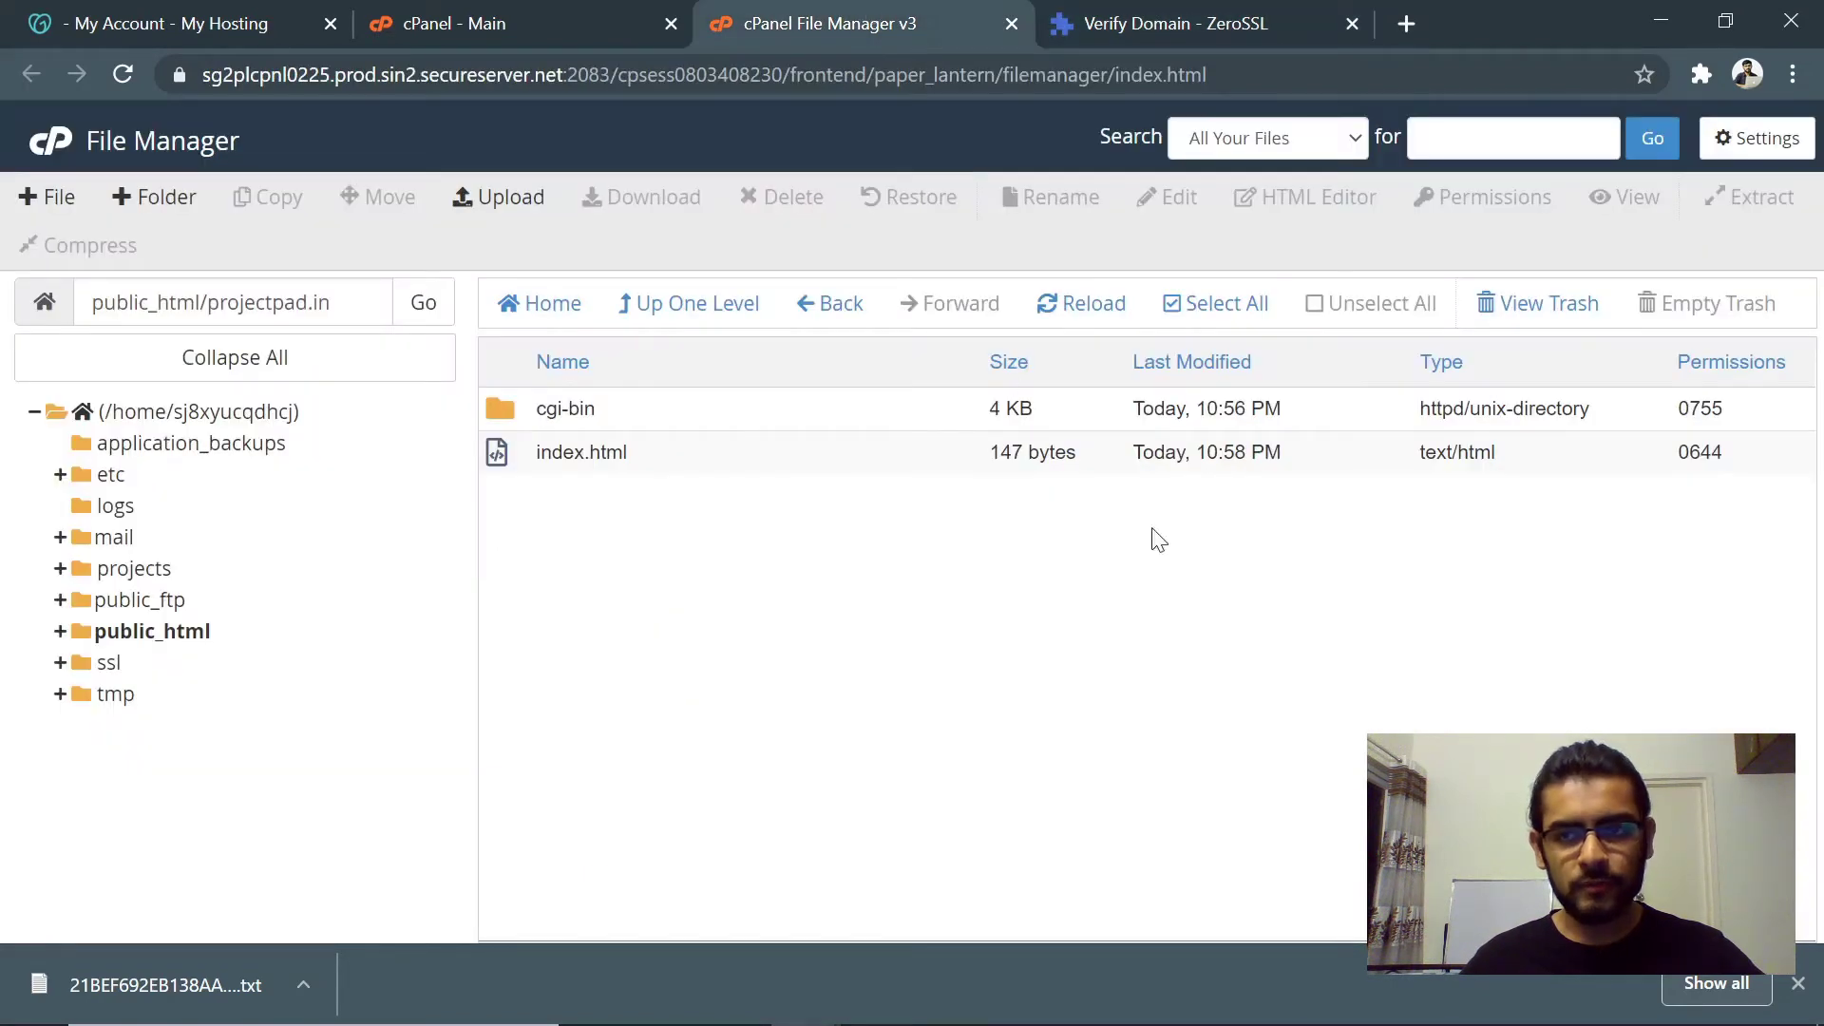
- Turn on Show Hidden Files (dotfiles) in File Manager settings and save
left_click(1743, 148)
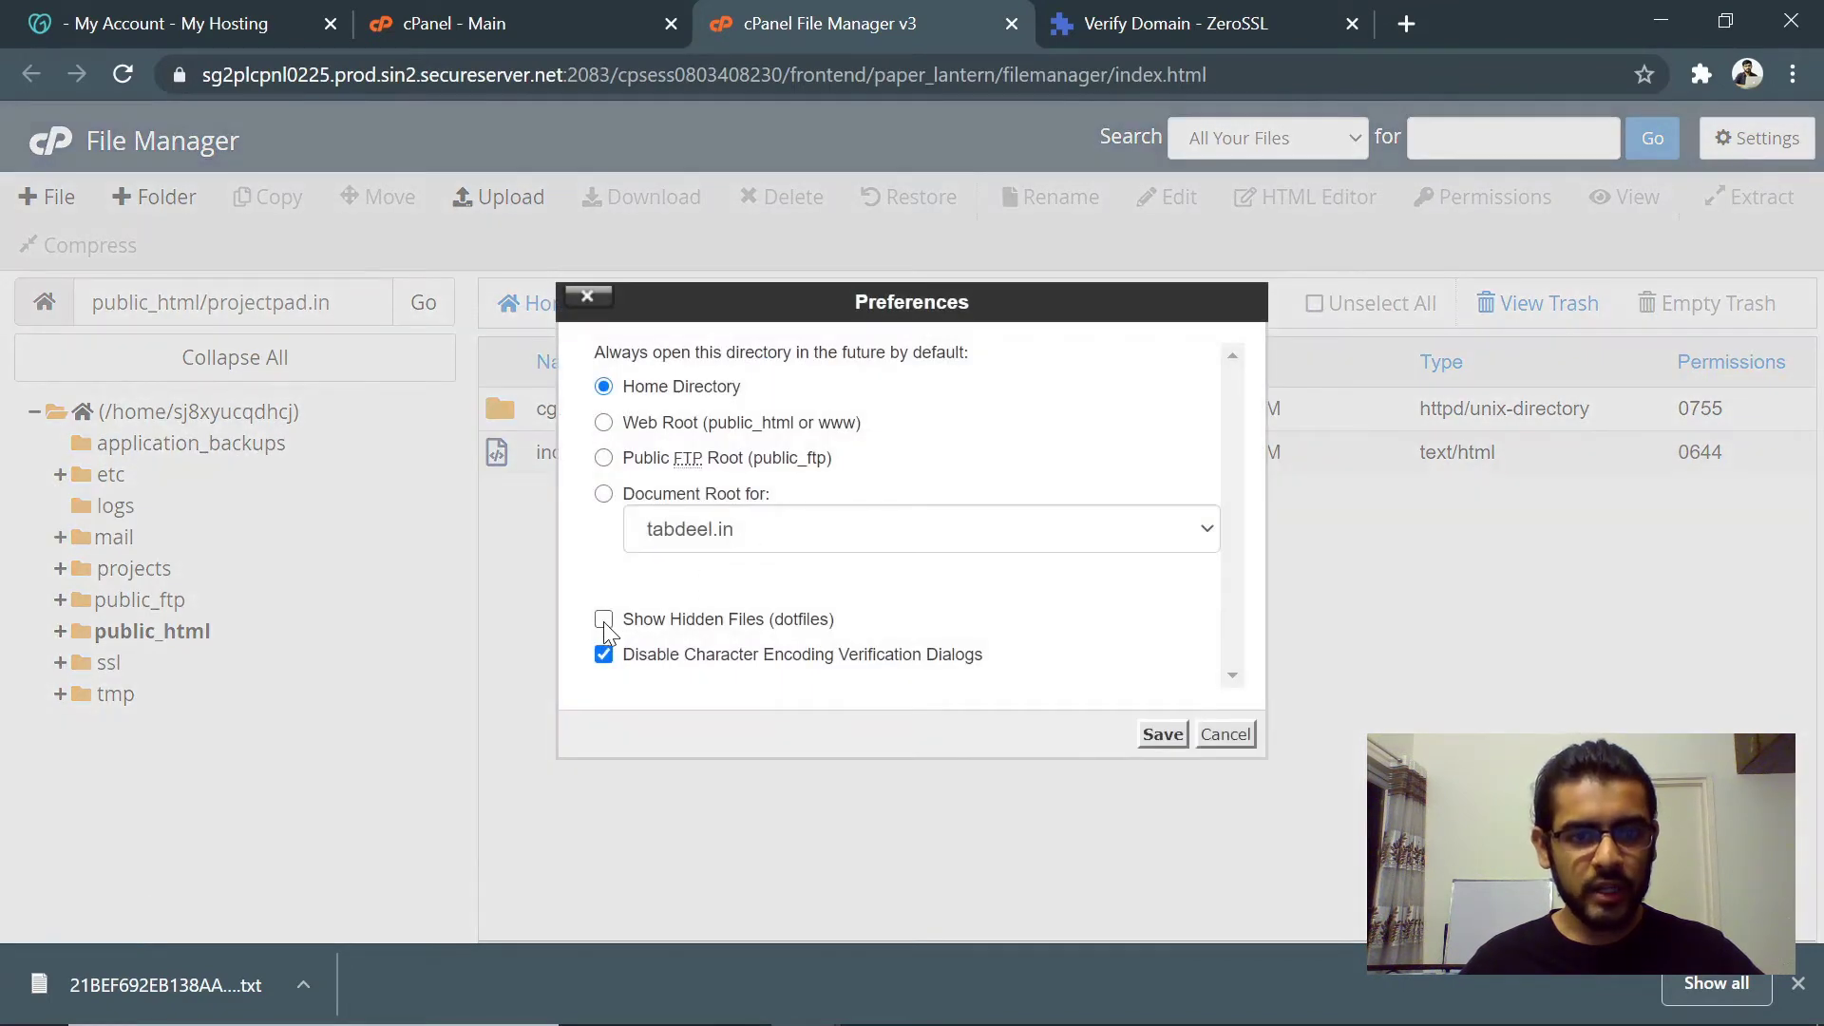
left_click_drag(774, 629, 836, 629)
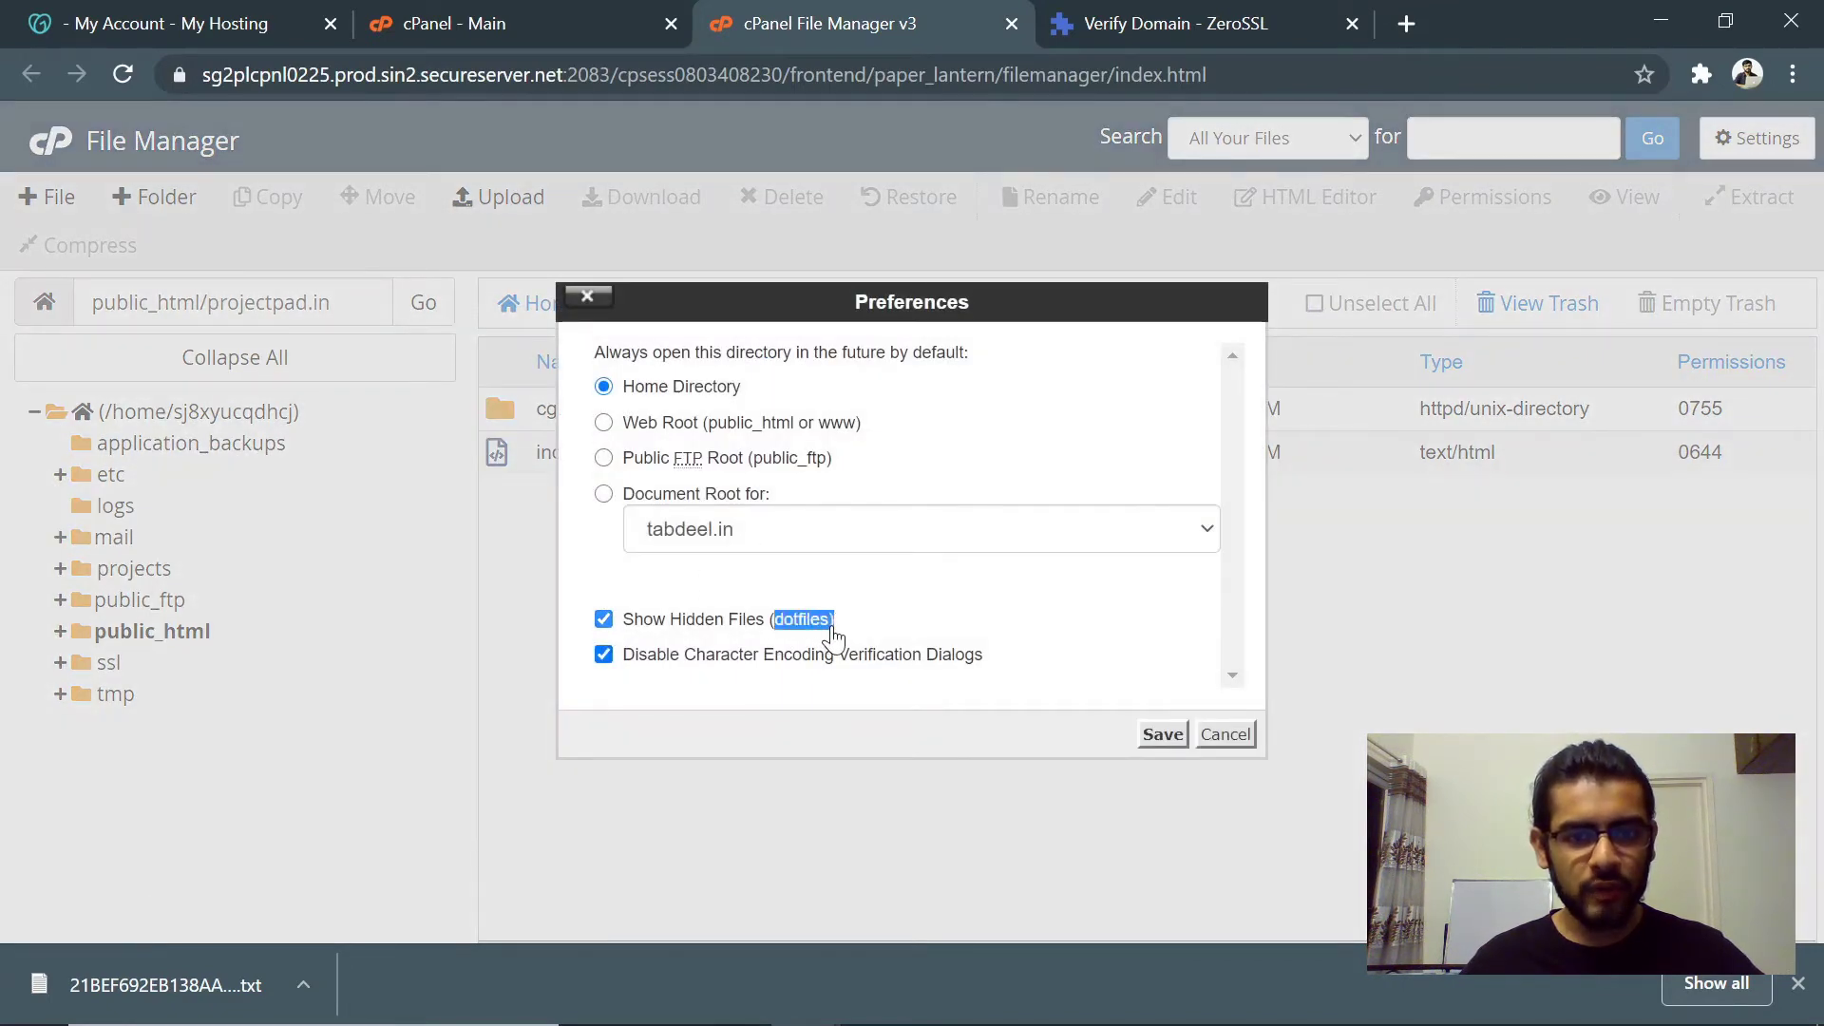
left_click(1163, 733)
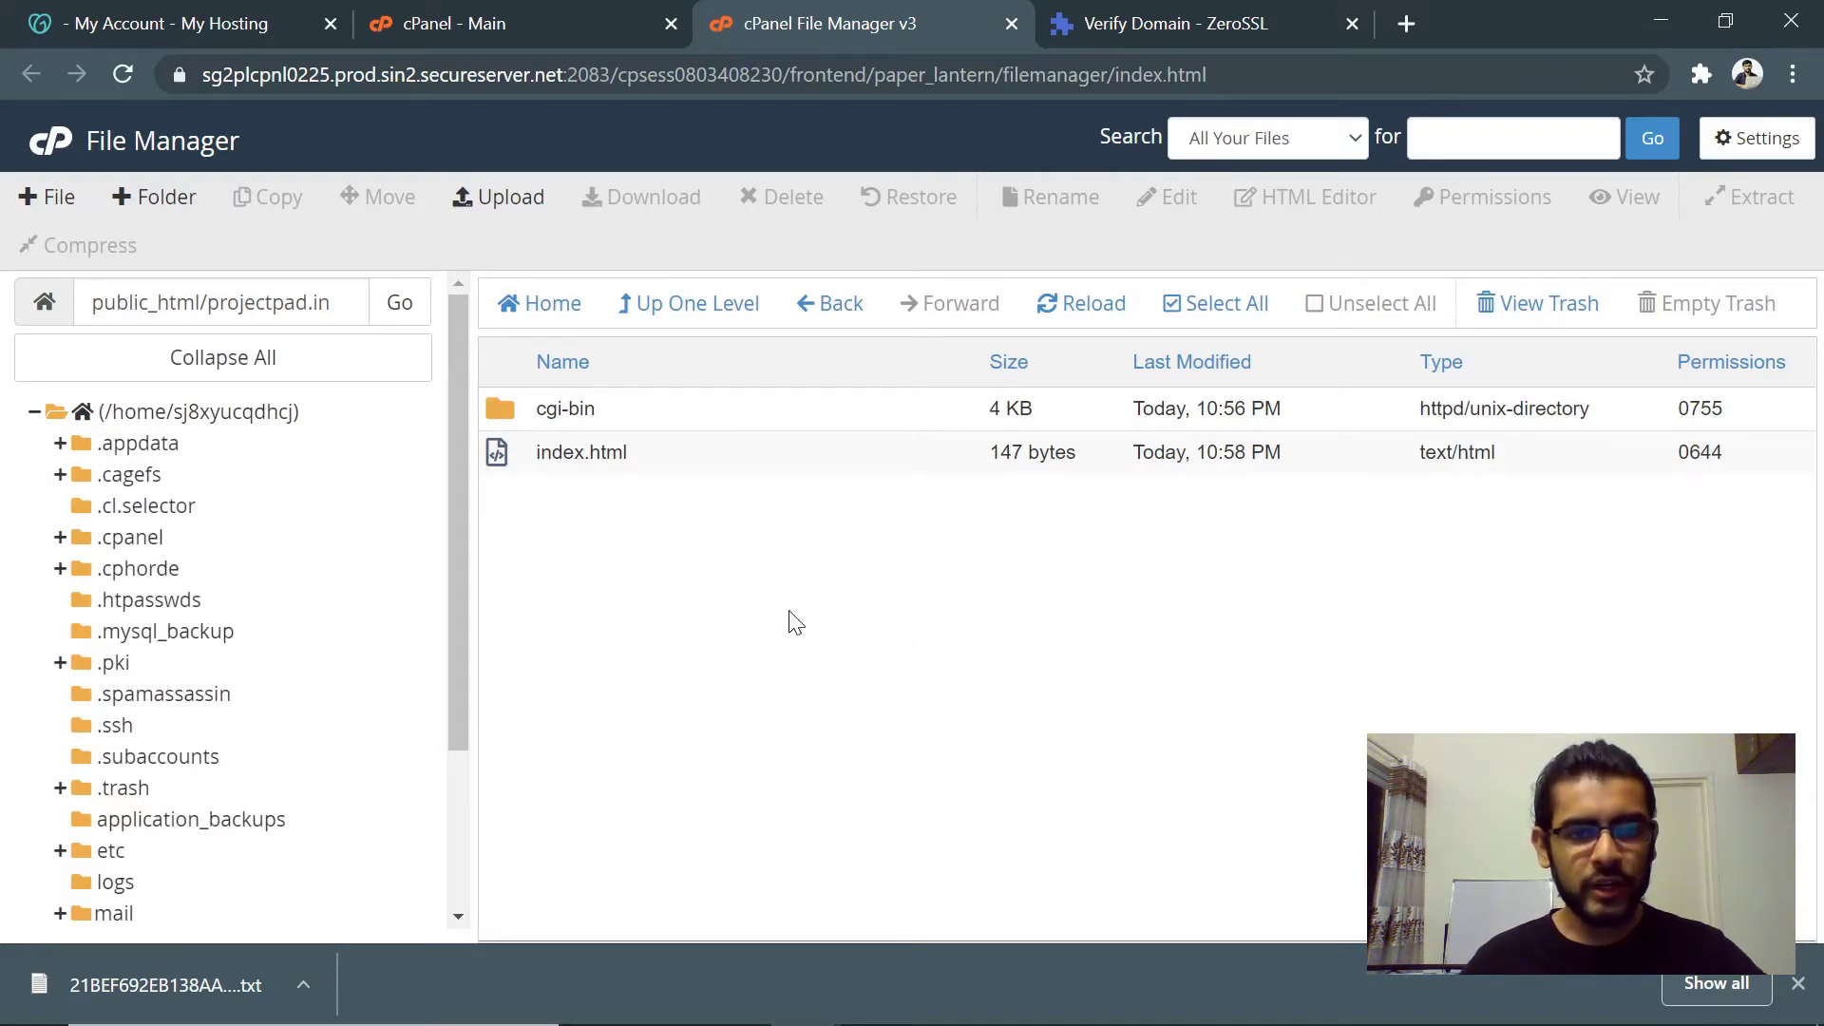
- Create a .well-known folder inside public_html/projectpad.in
left_click(168, 207)
type(".we")
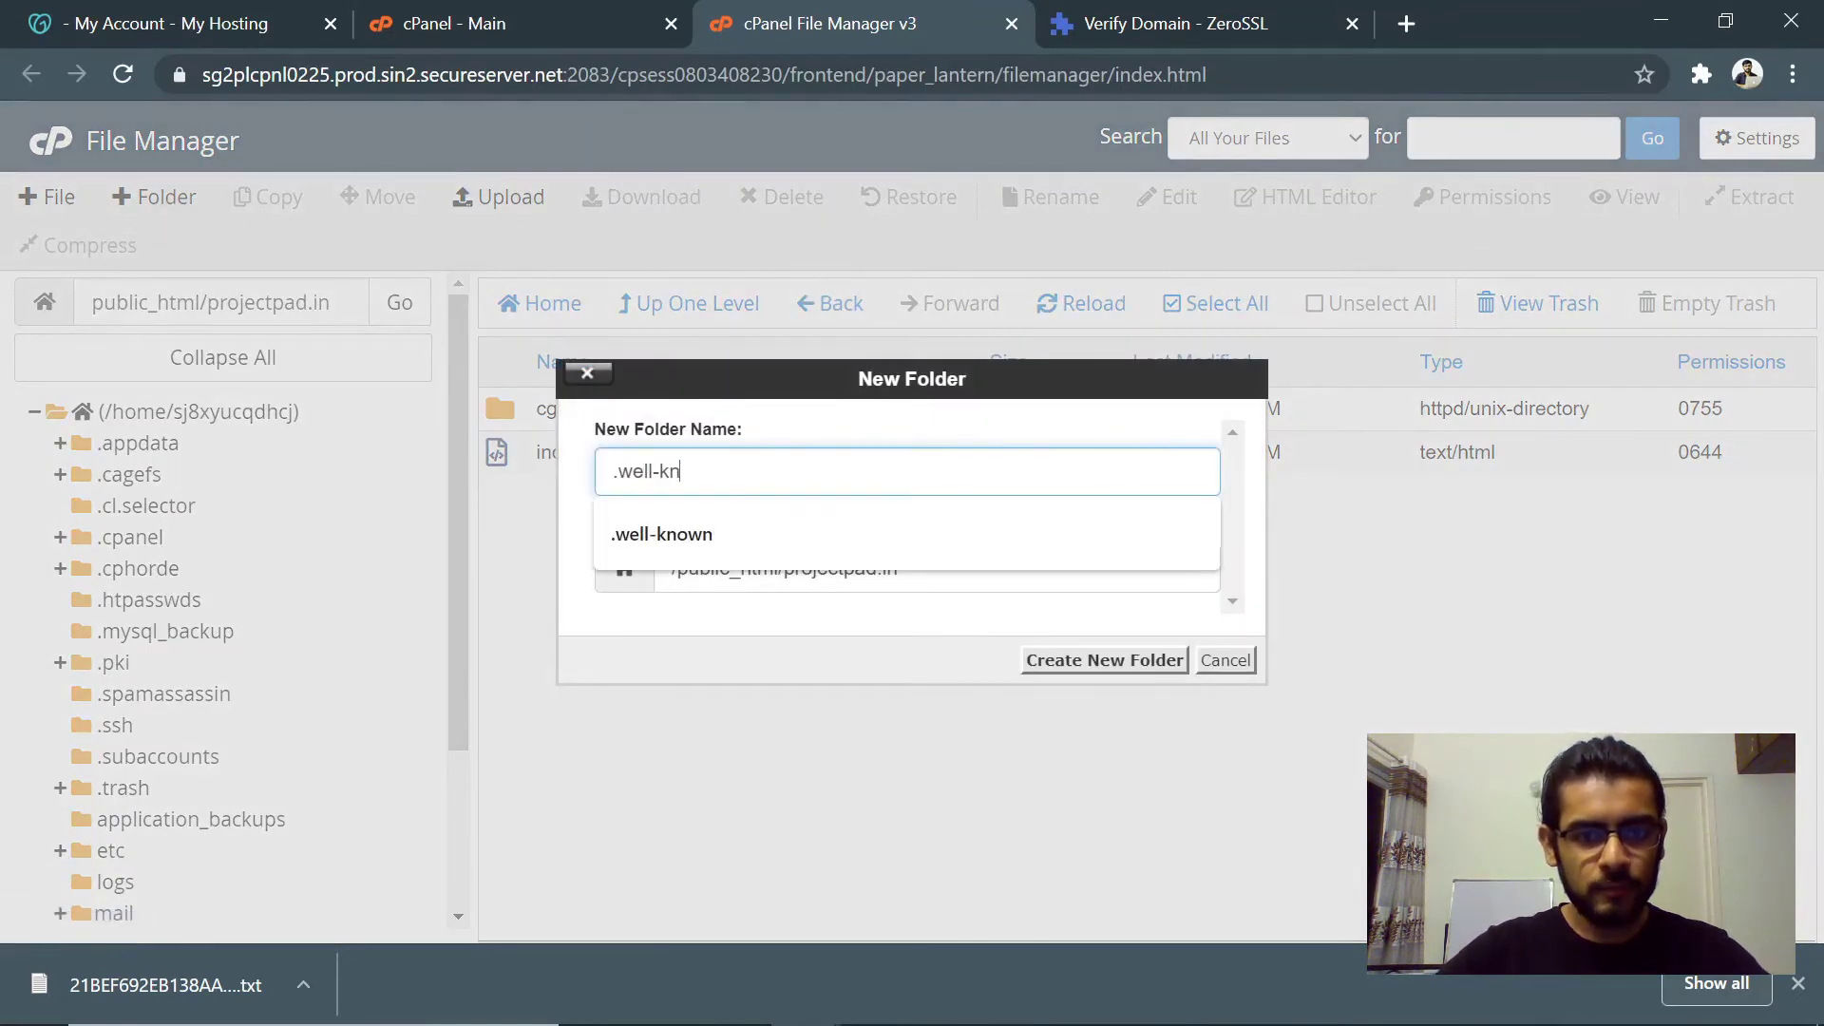
type("ll-kn")
key("Down")
key("Return")
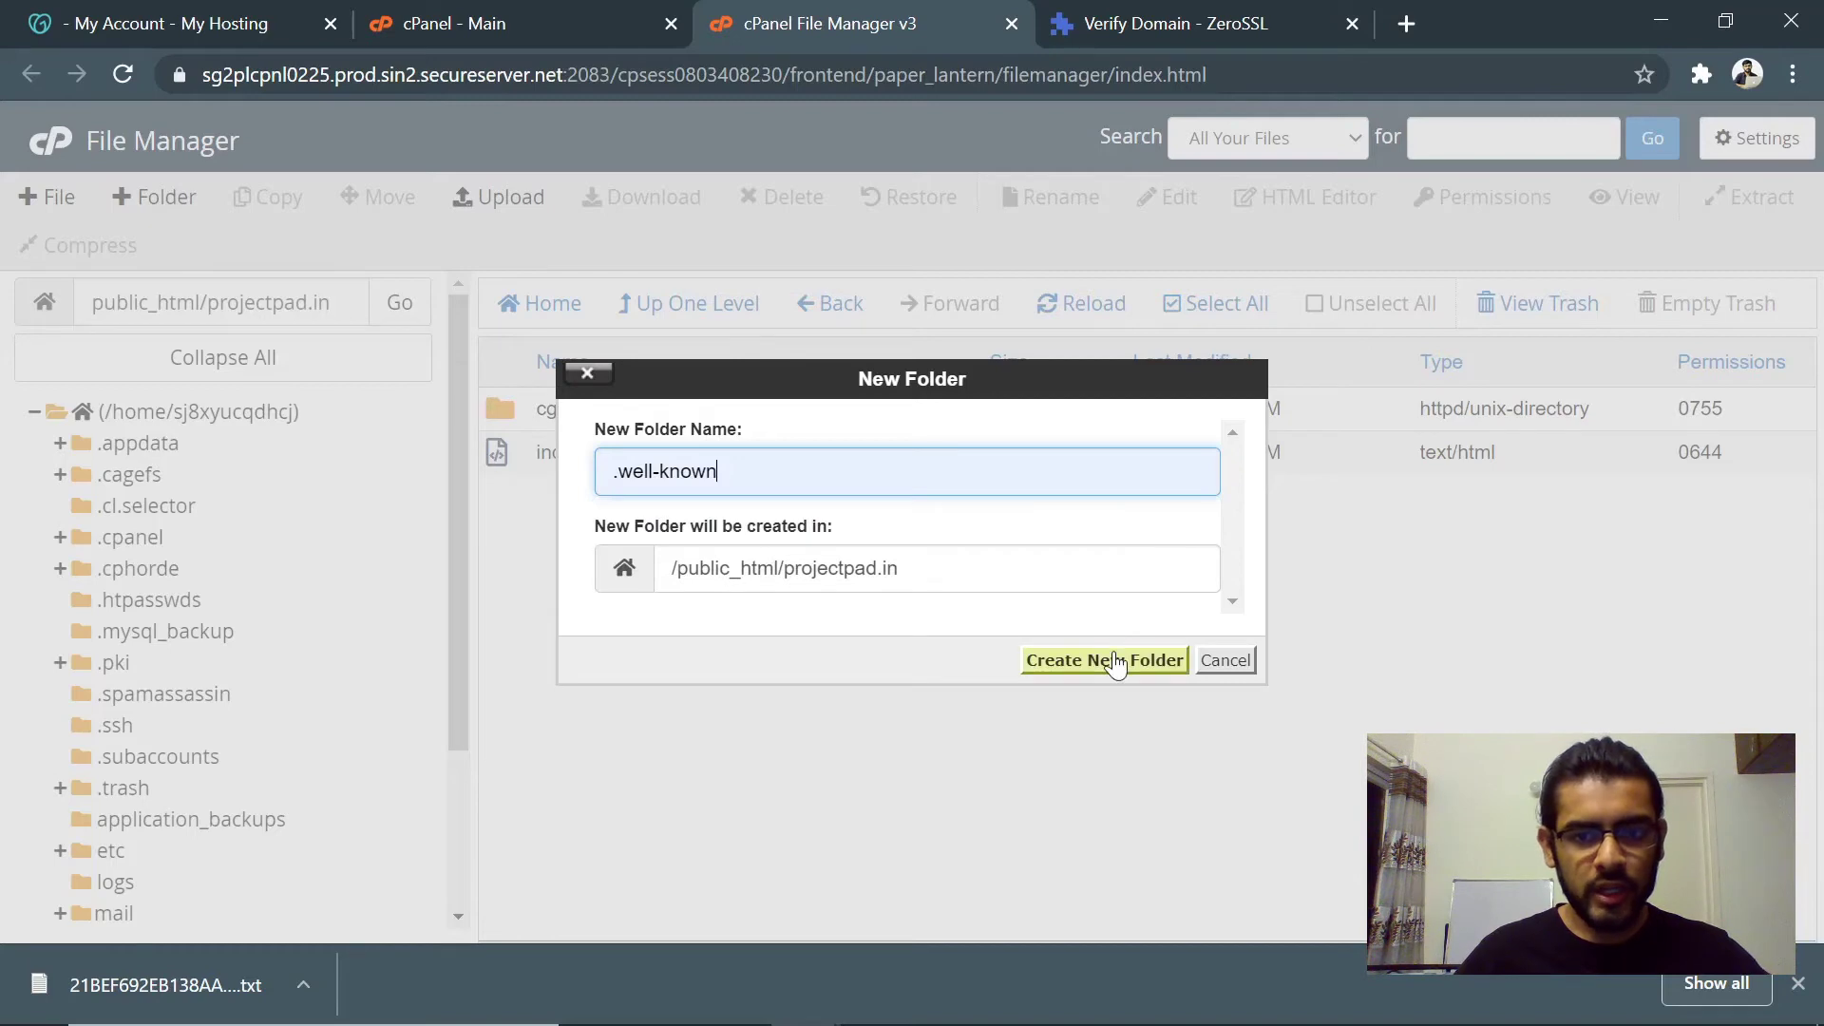
left_click(1045, 658)
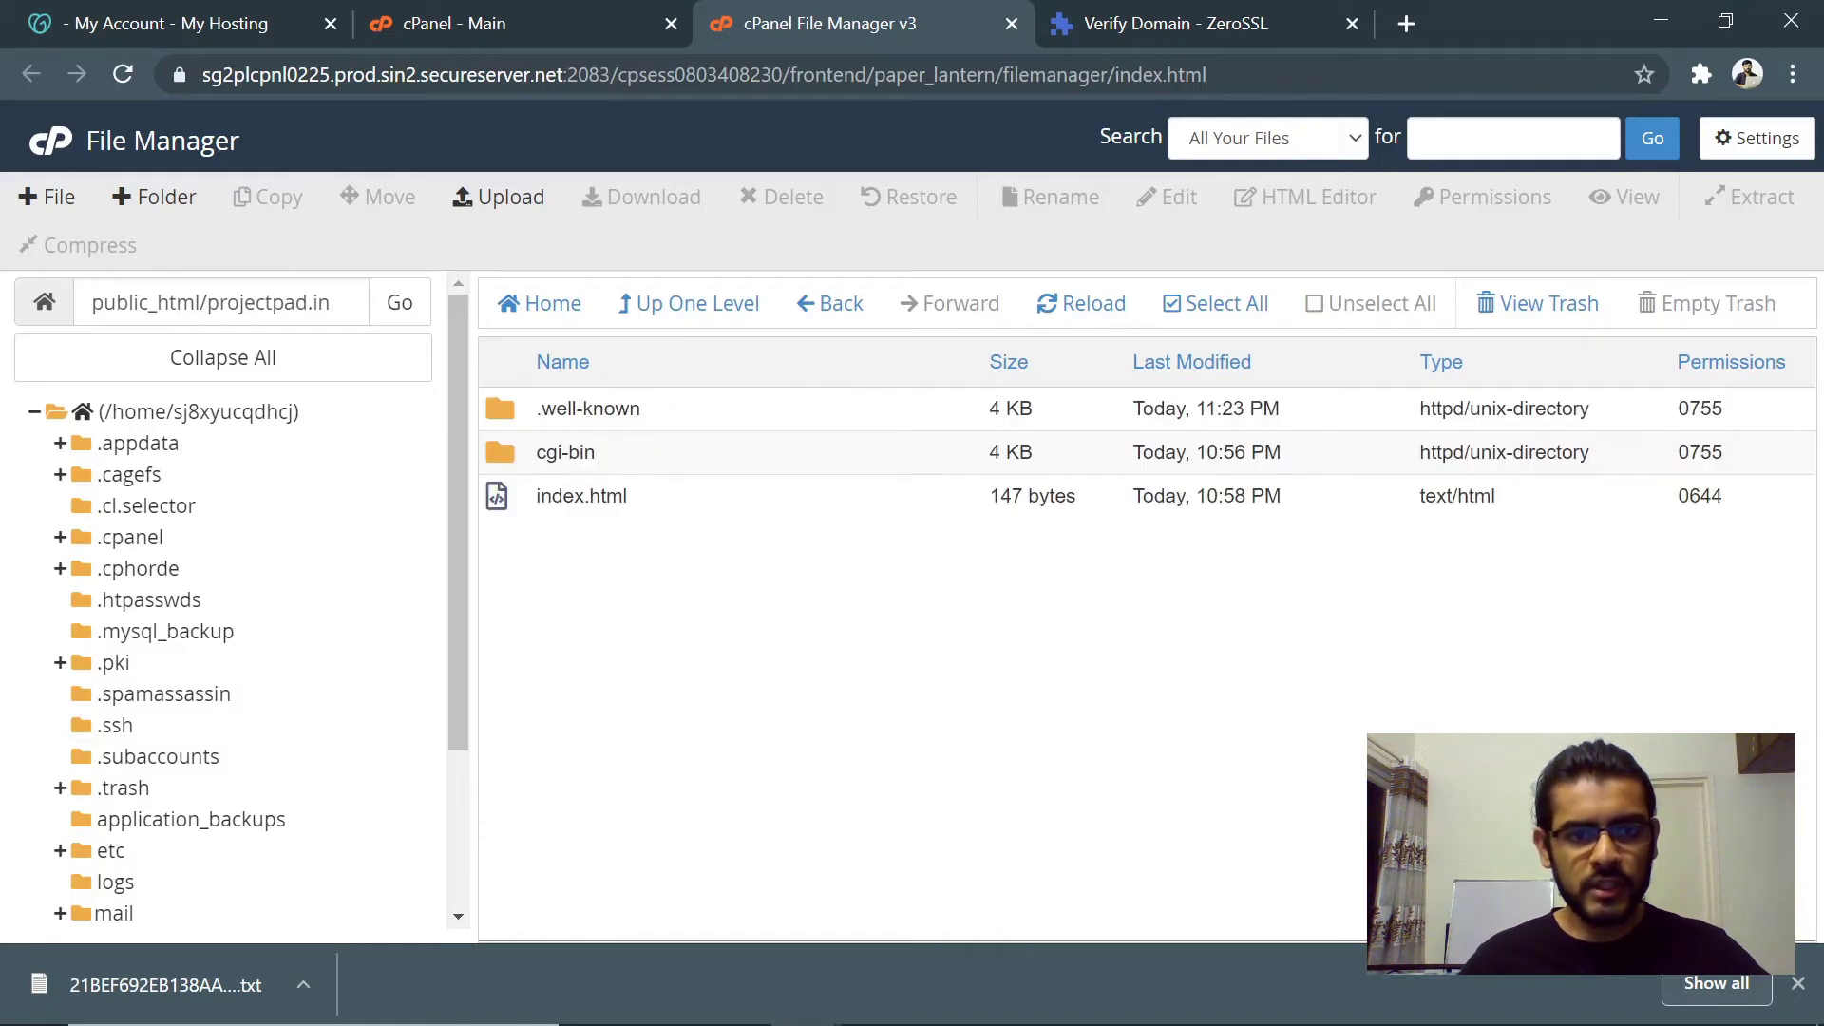
- Open .well-known and copy the pki-validation folder name from ZeroSSL's upload path
double_click(681, 422)
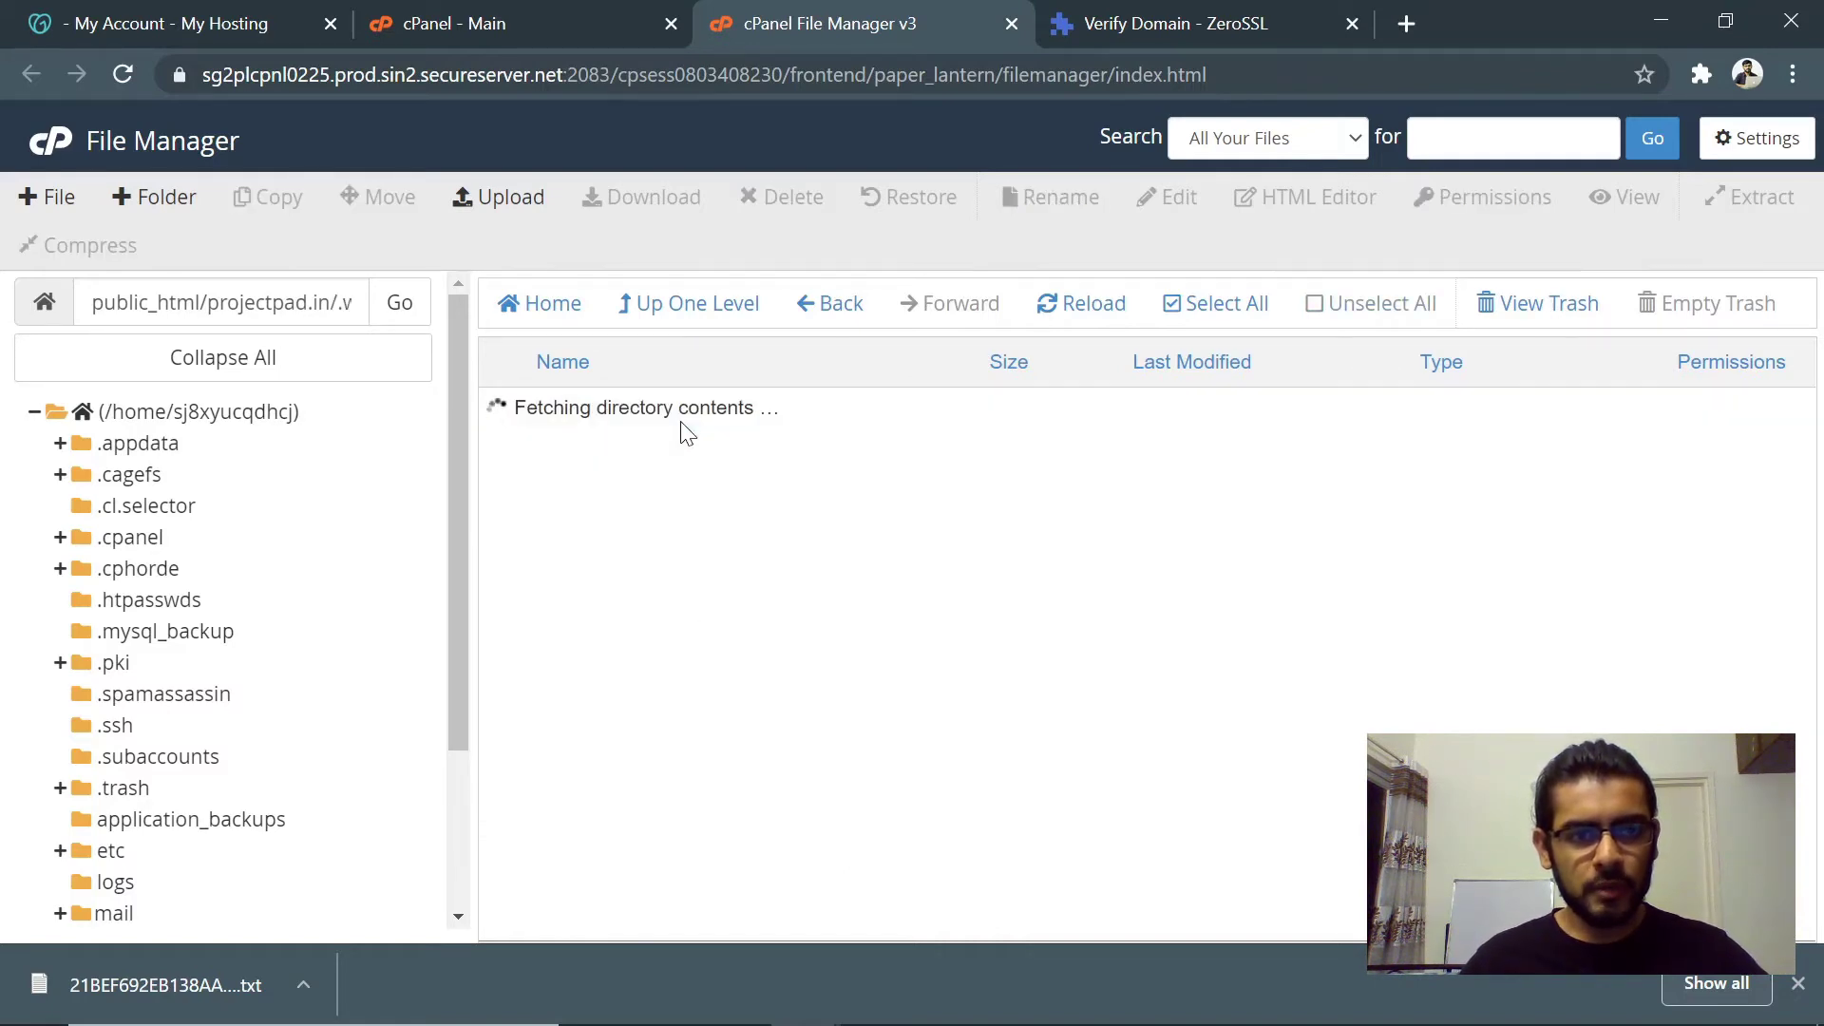
left_click(1154, 22)
left_click_drag(1151, 581, 1283, 581)
key("ctrl+c")
left_click(914, 27)
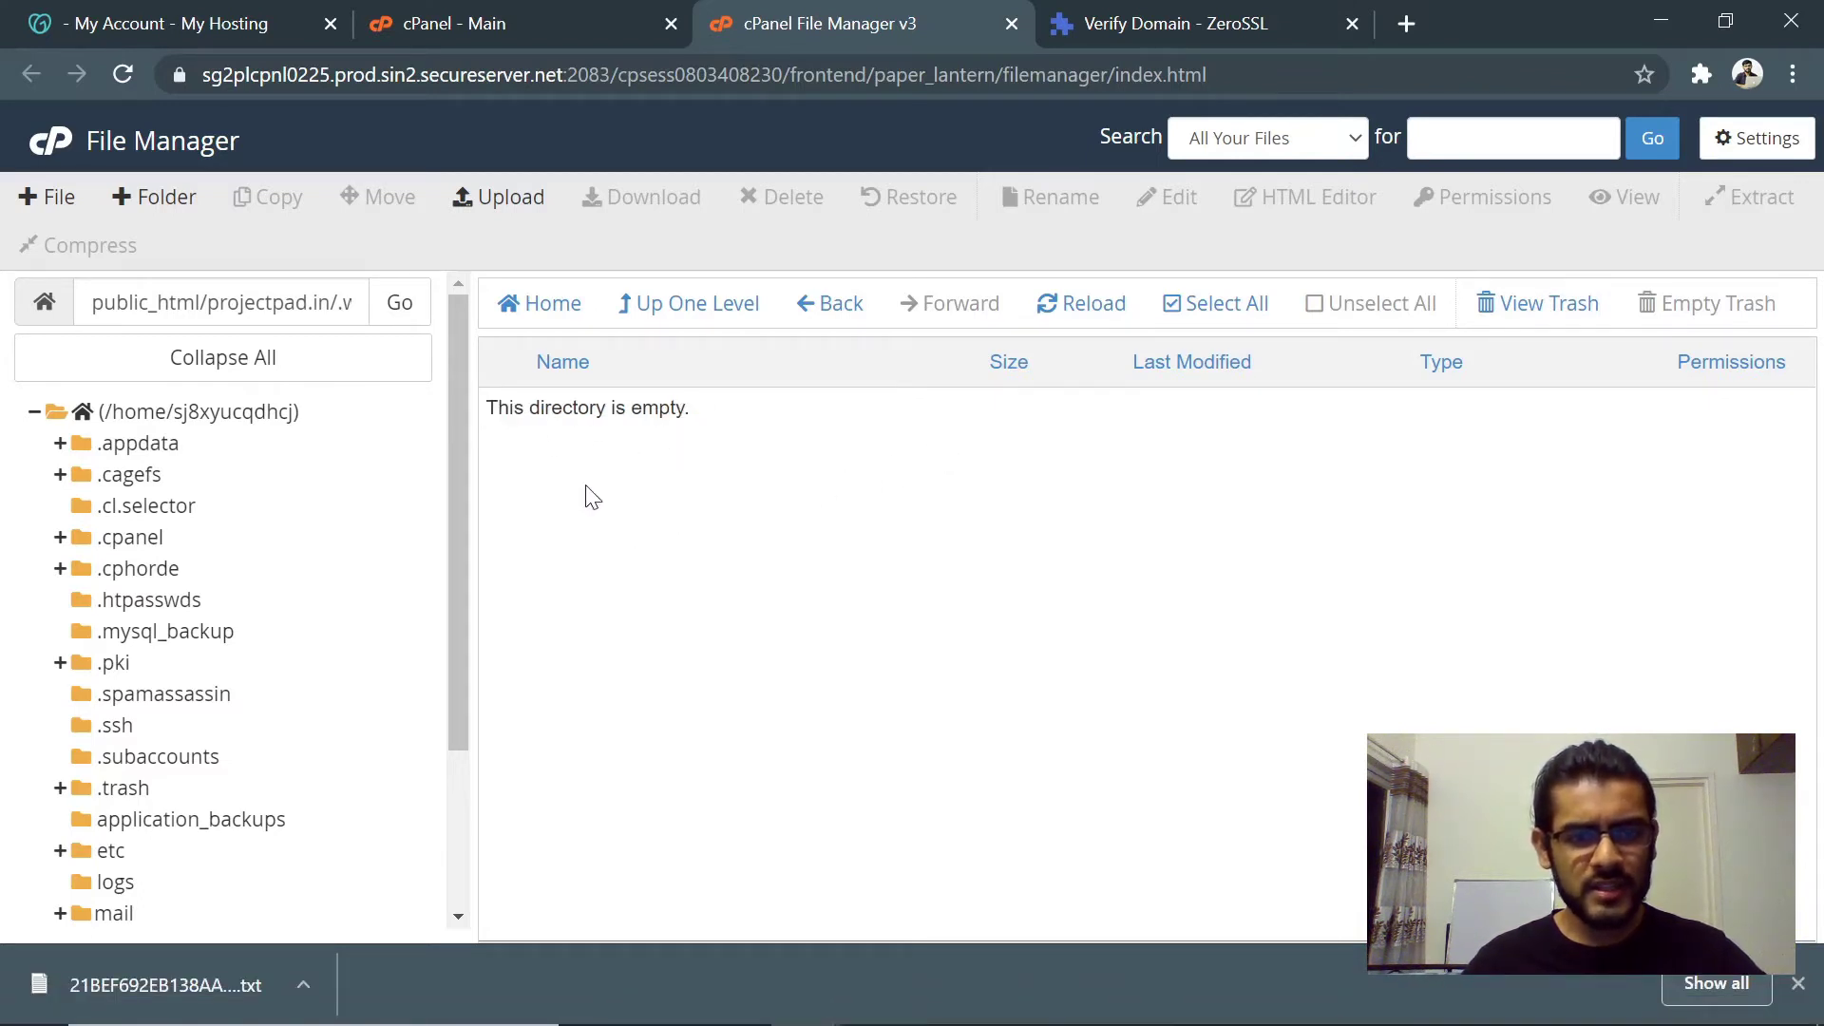
- Create the pki-validation folder inside .well-known, refresh the listing, and go back to ZeroSSL
left_click(188, 200)
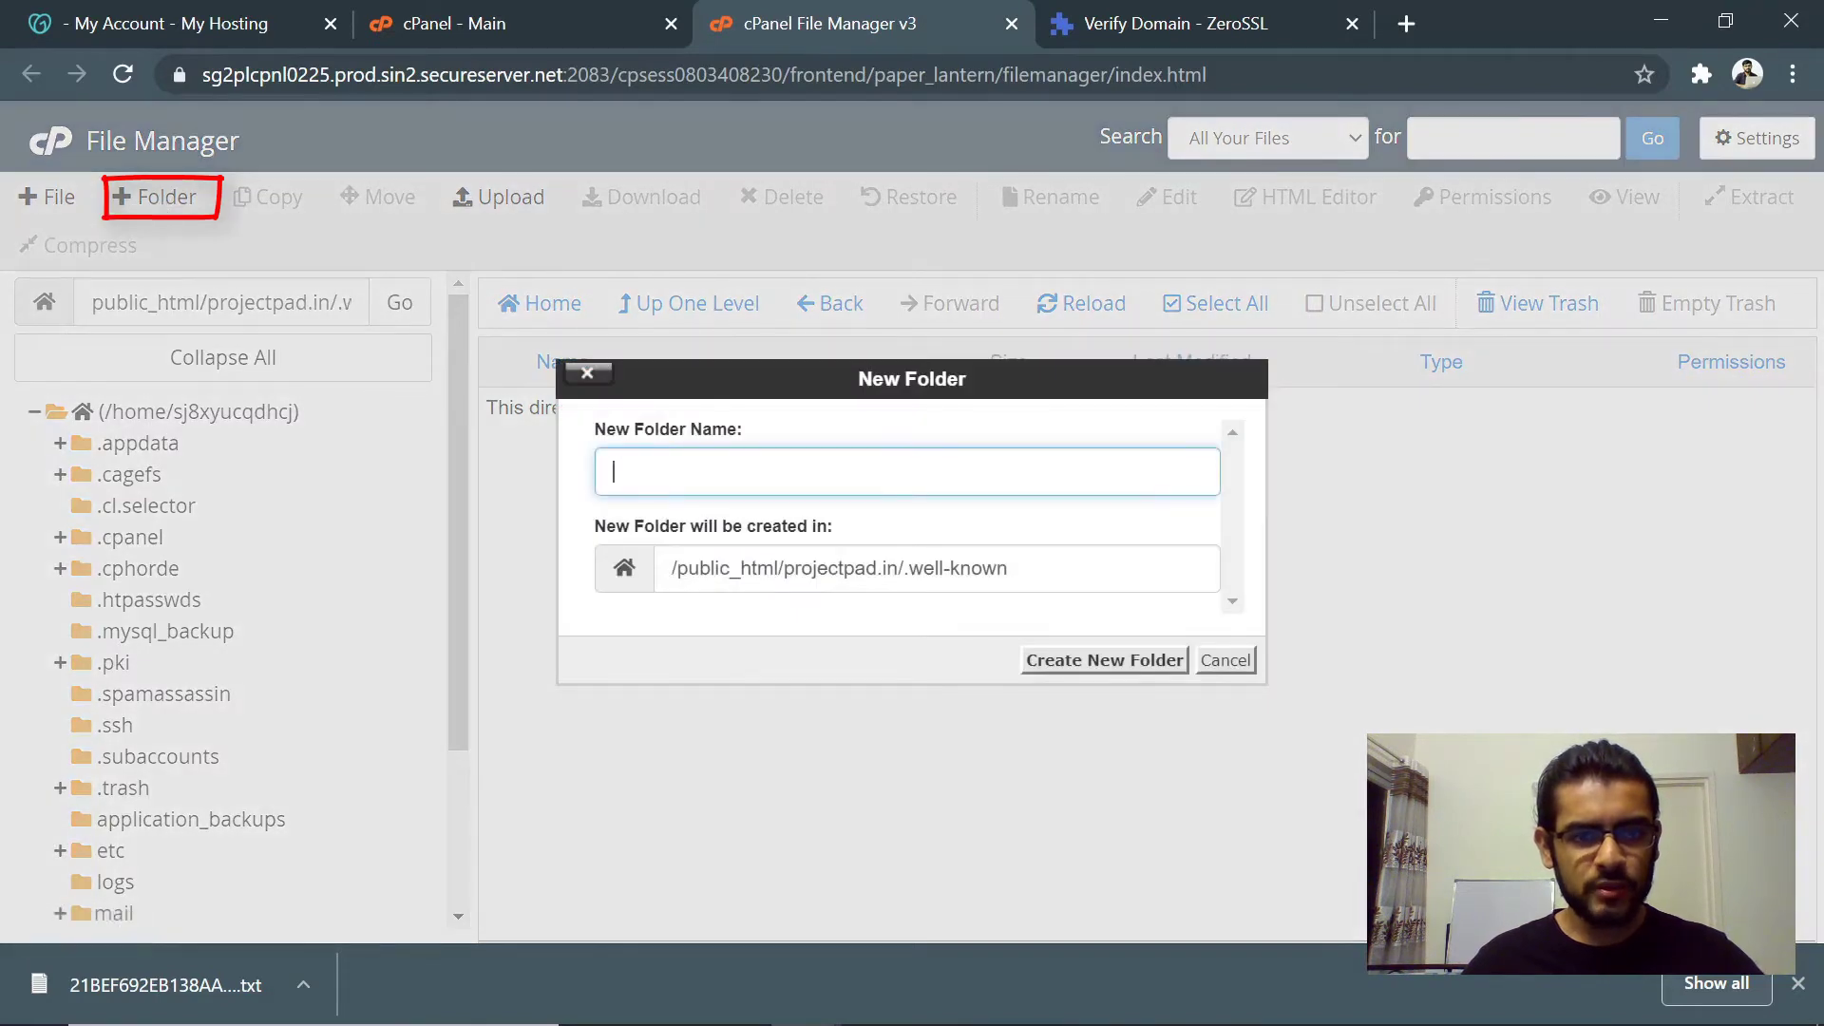
key("ctrl+v")
left_click(1069, 659)
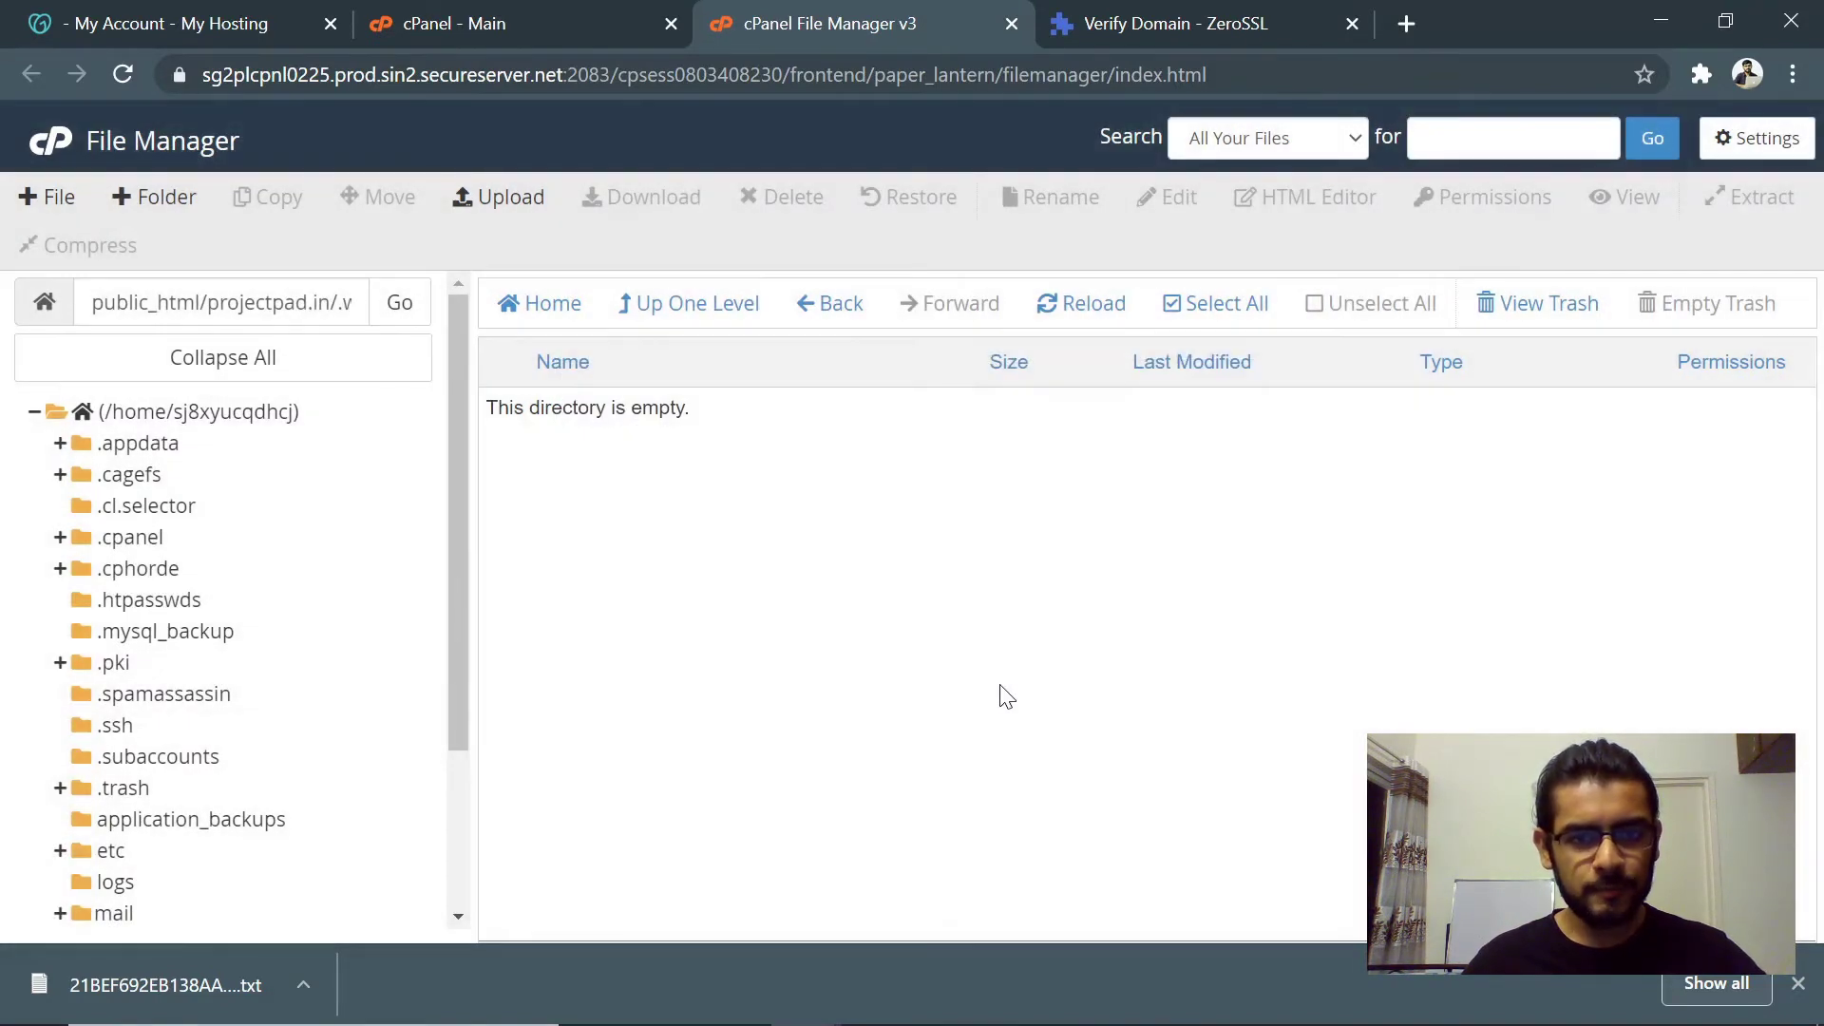
left_click(1095, 304)
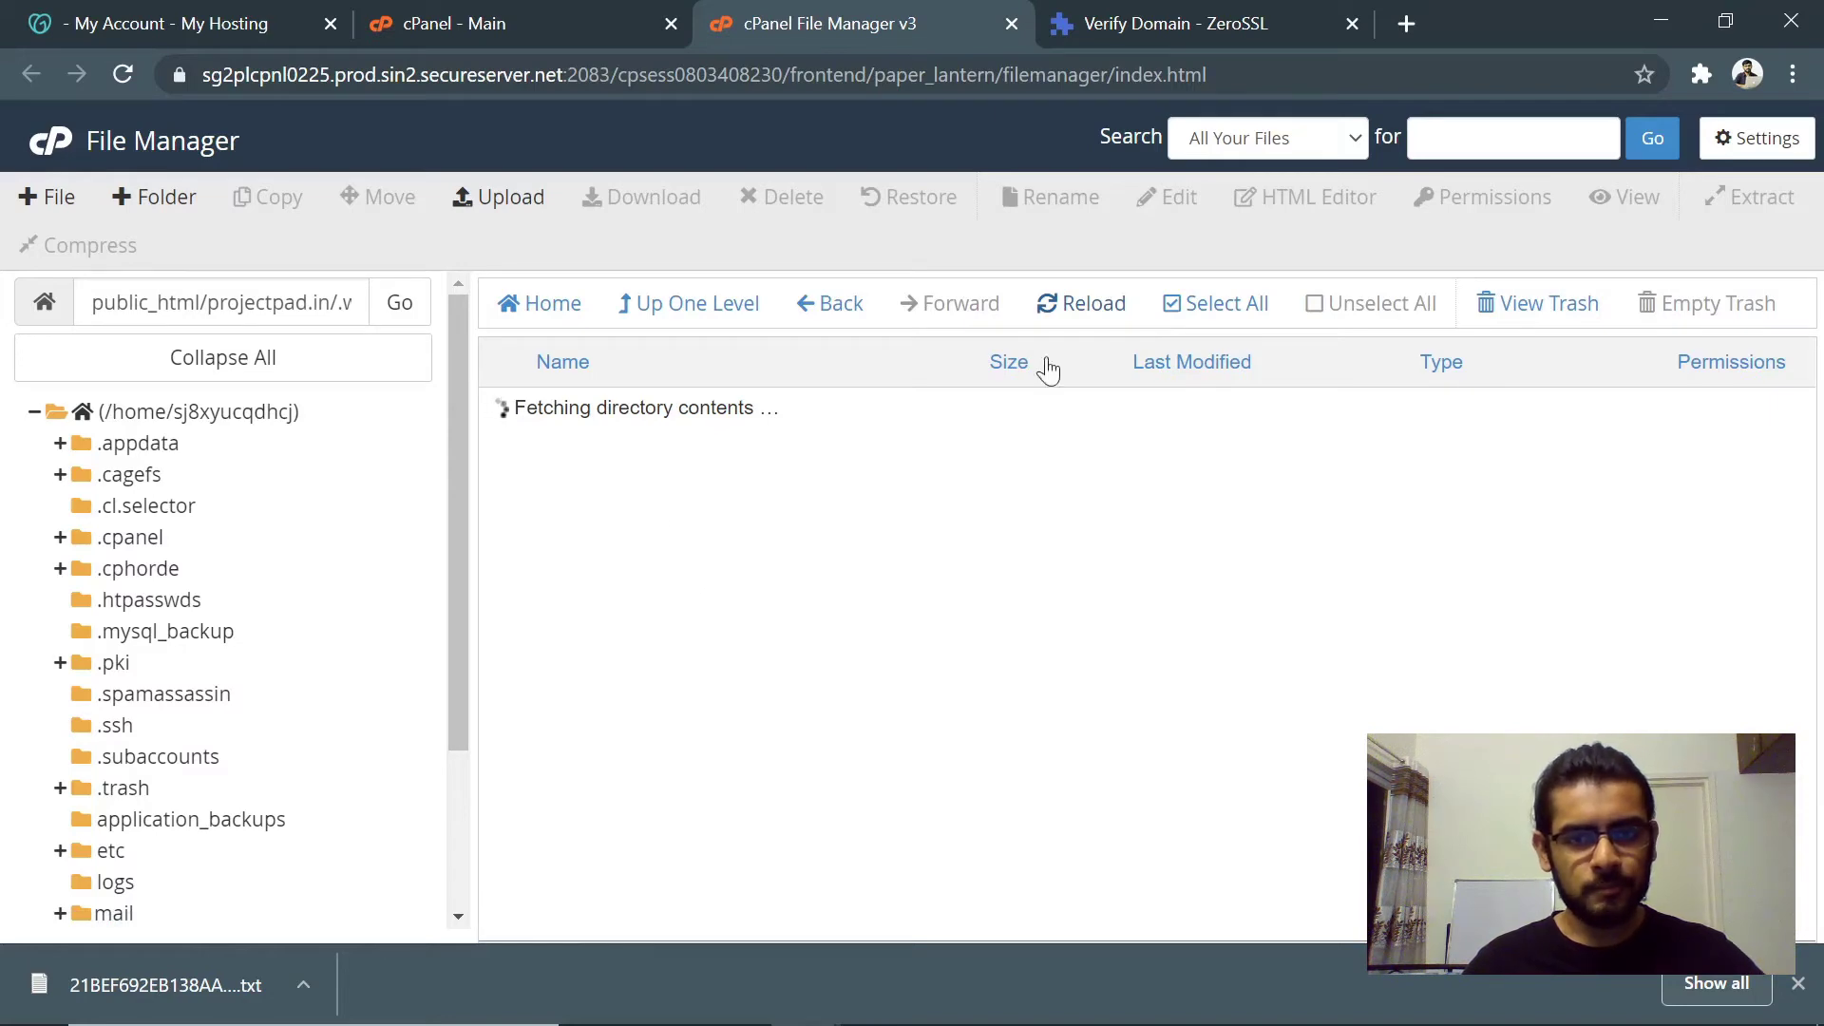
left_click(1199, 19)
left_click(1102, 600)
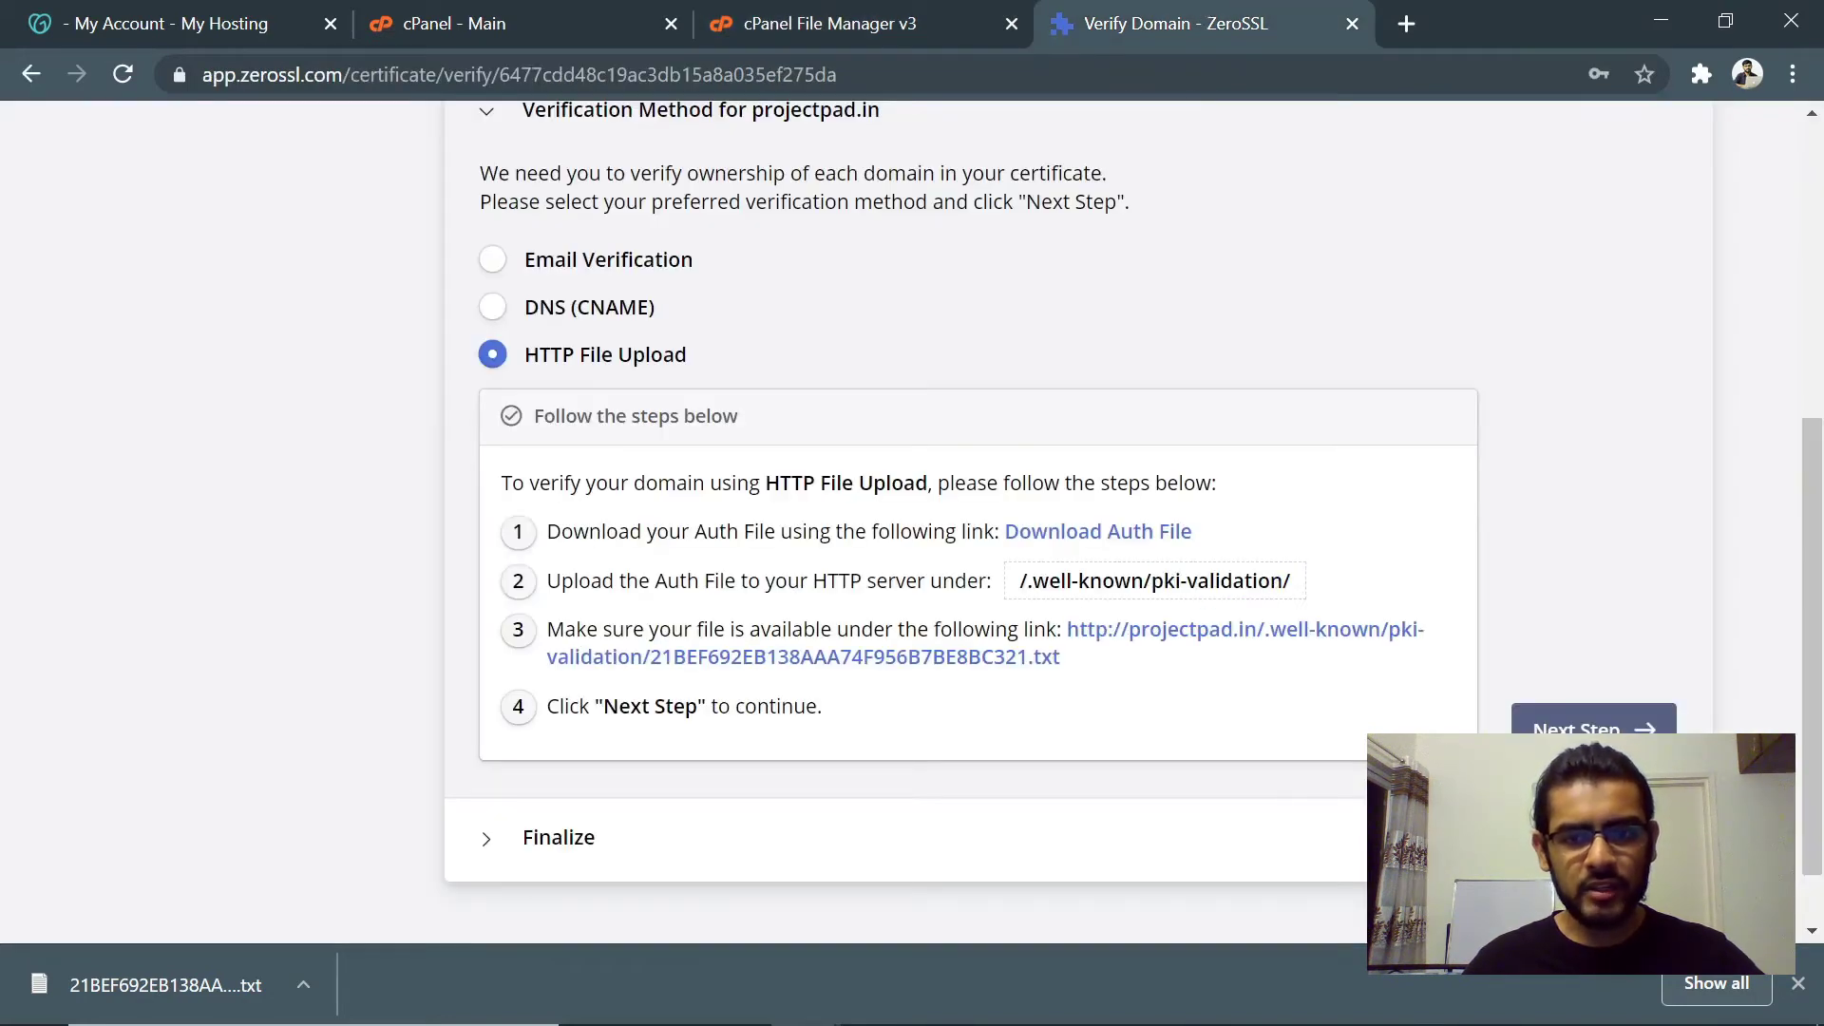
- Upload 21BEF692EB138AAA74F956B7BE8BC321.txt into .well-known/pki-validation and return to the folder listing
left_click(936, 19)
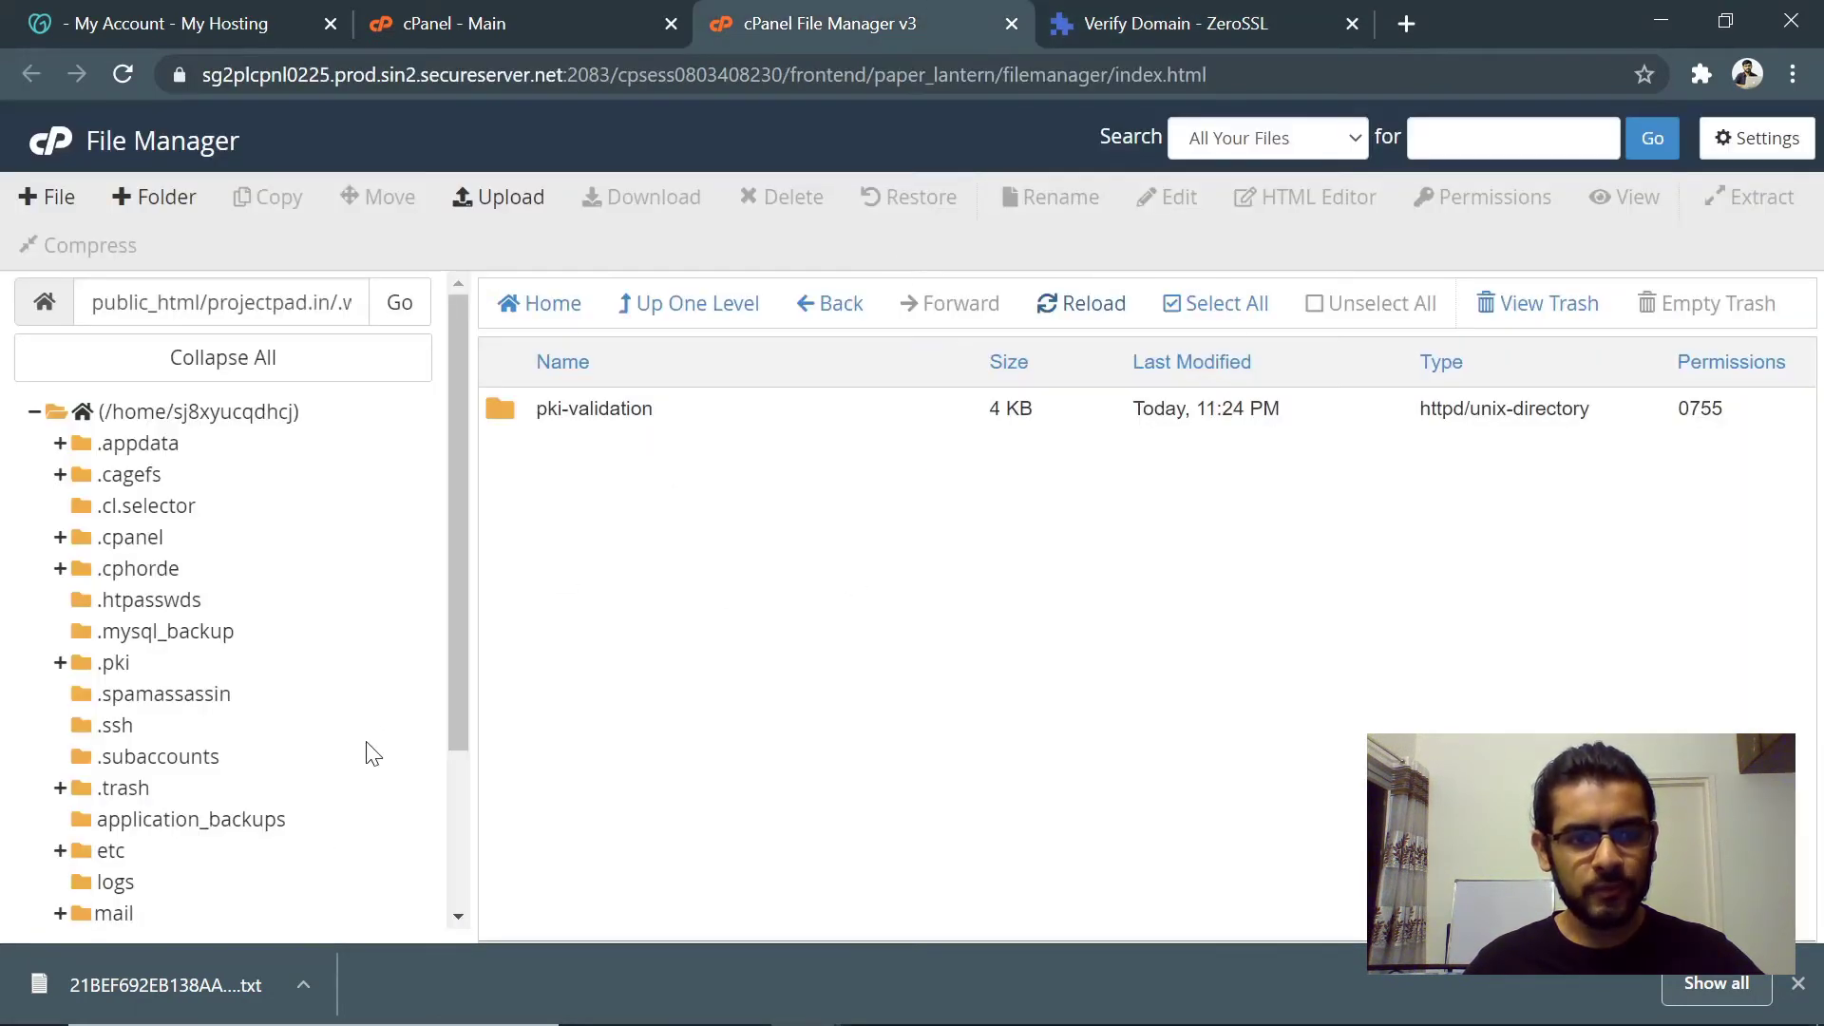
double_click(717, 415)
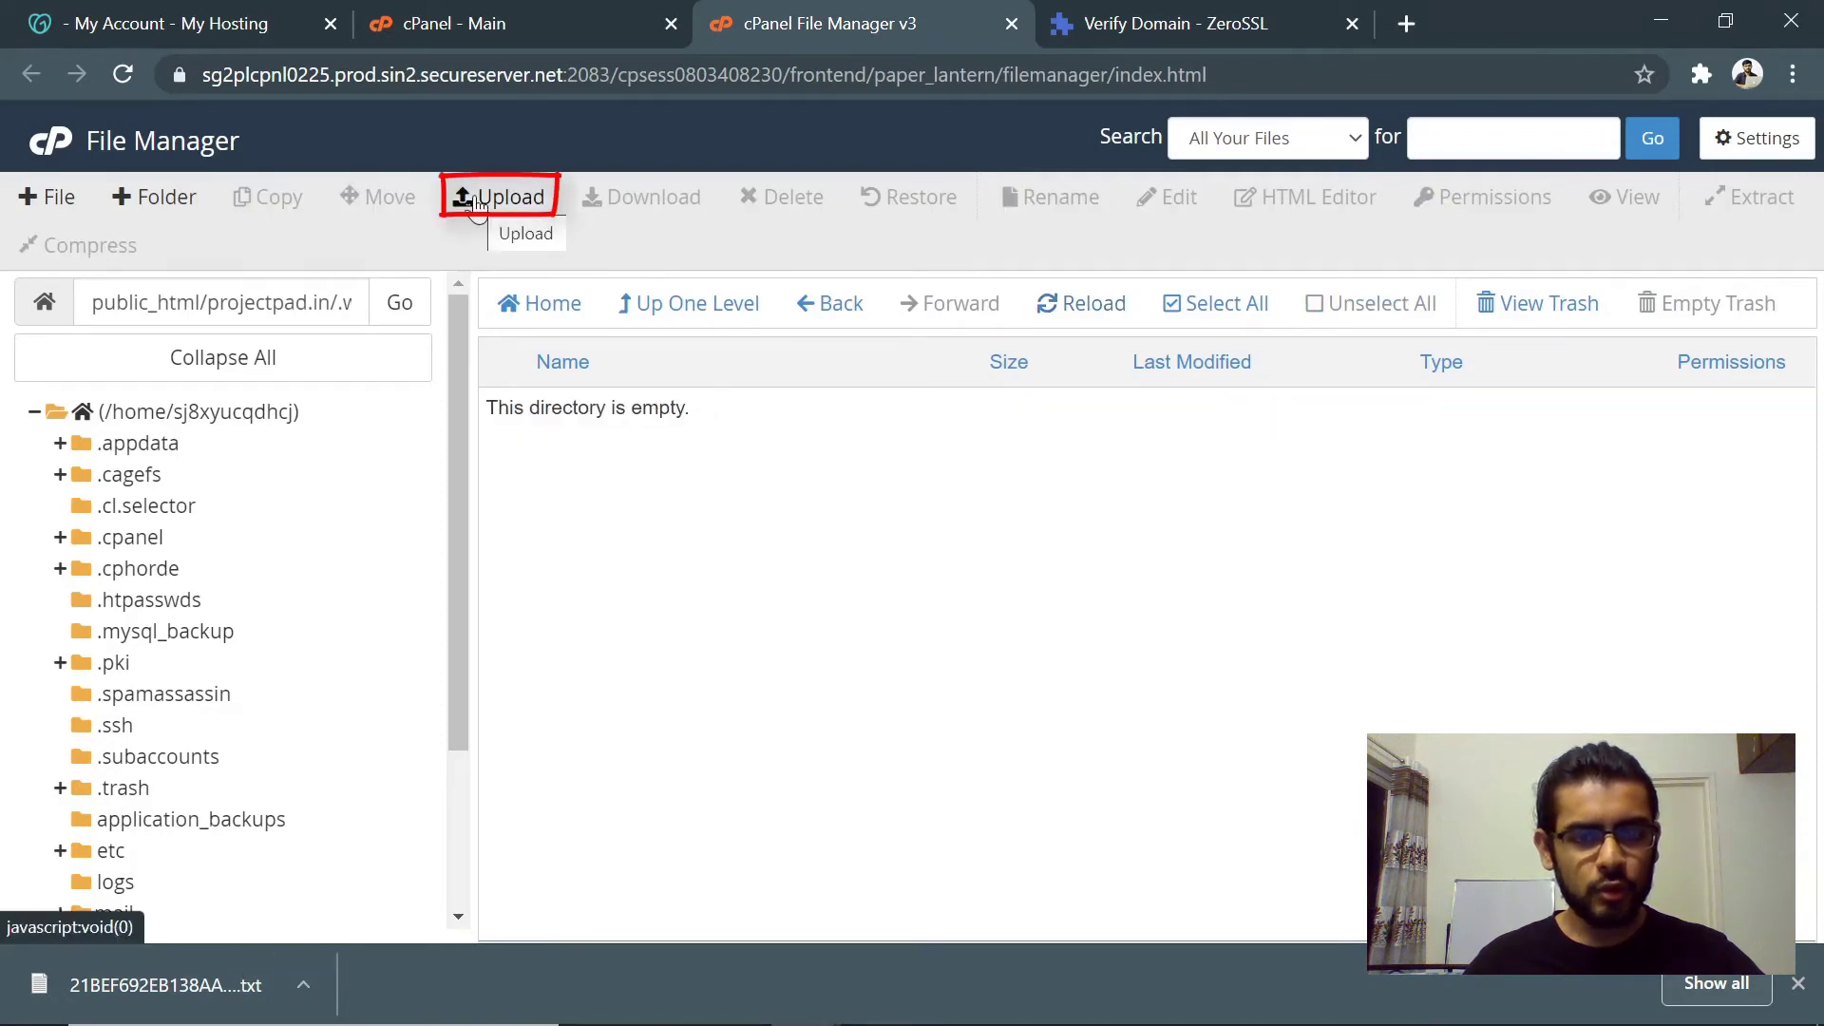
left_click(478, 202)
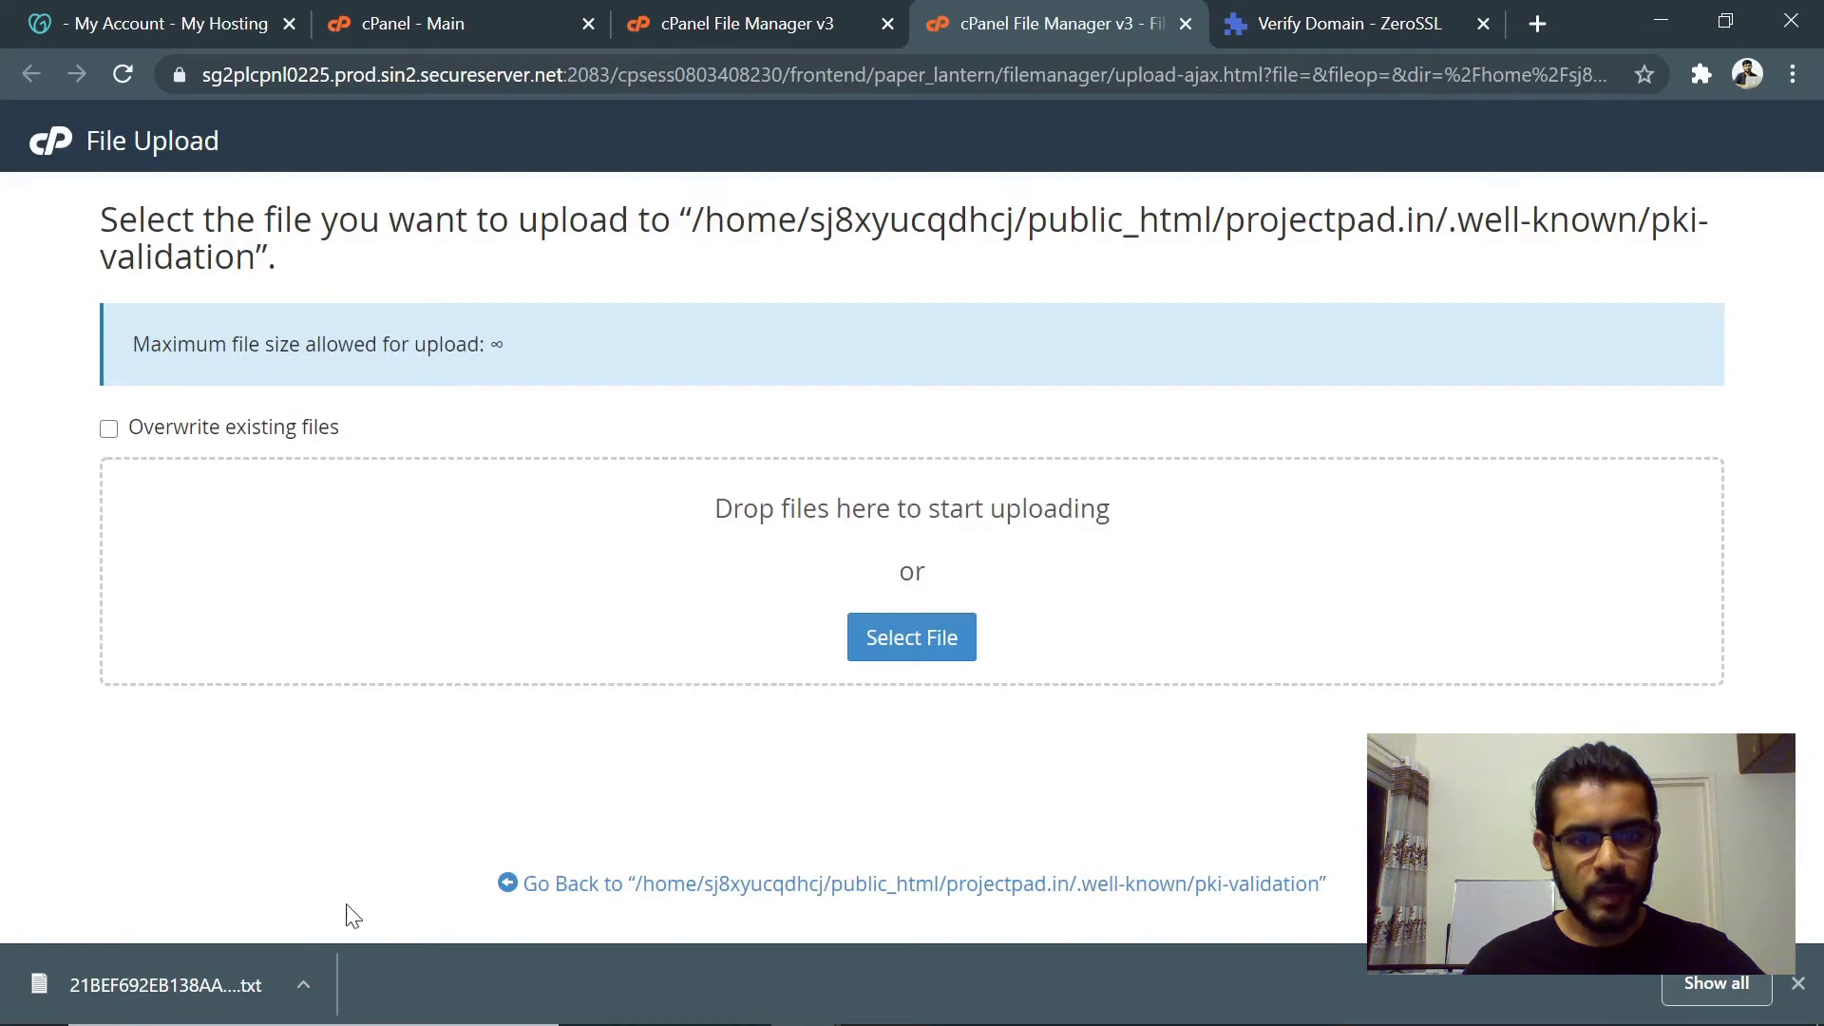
left_click_drag(220, 990, 918, 565)
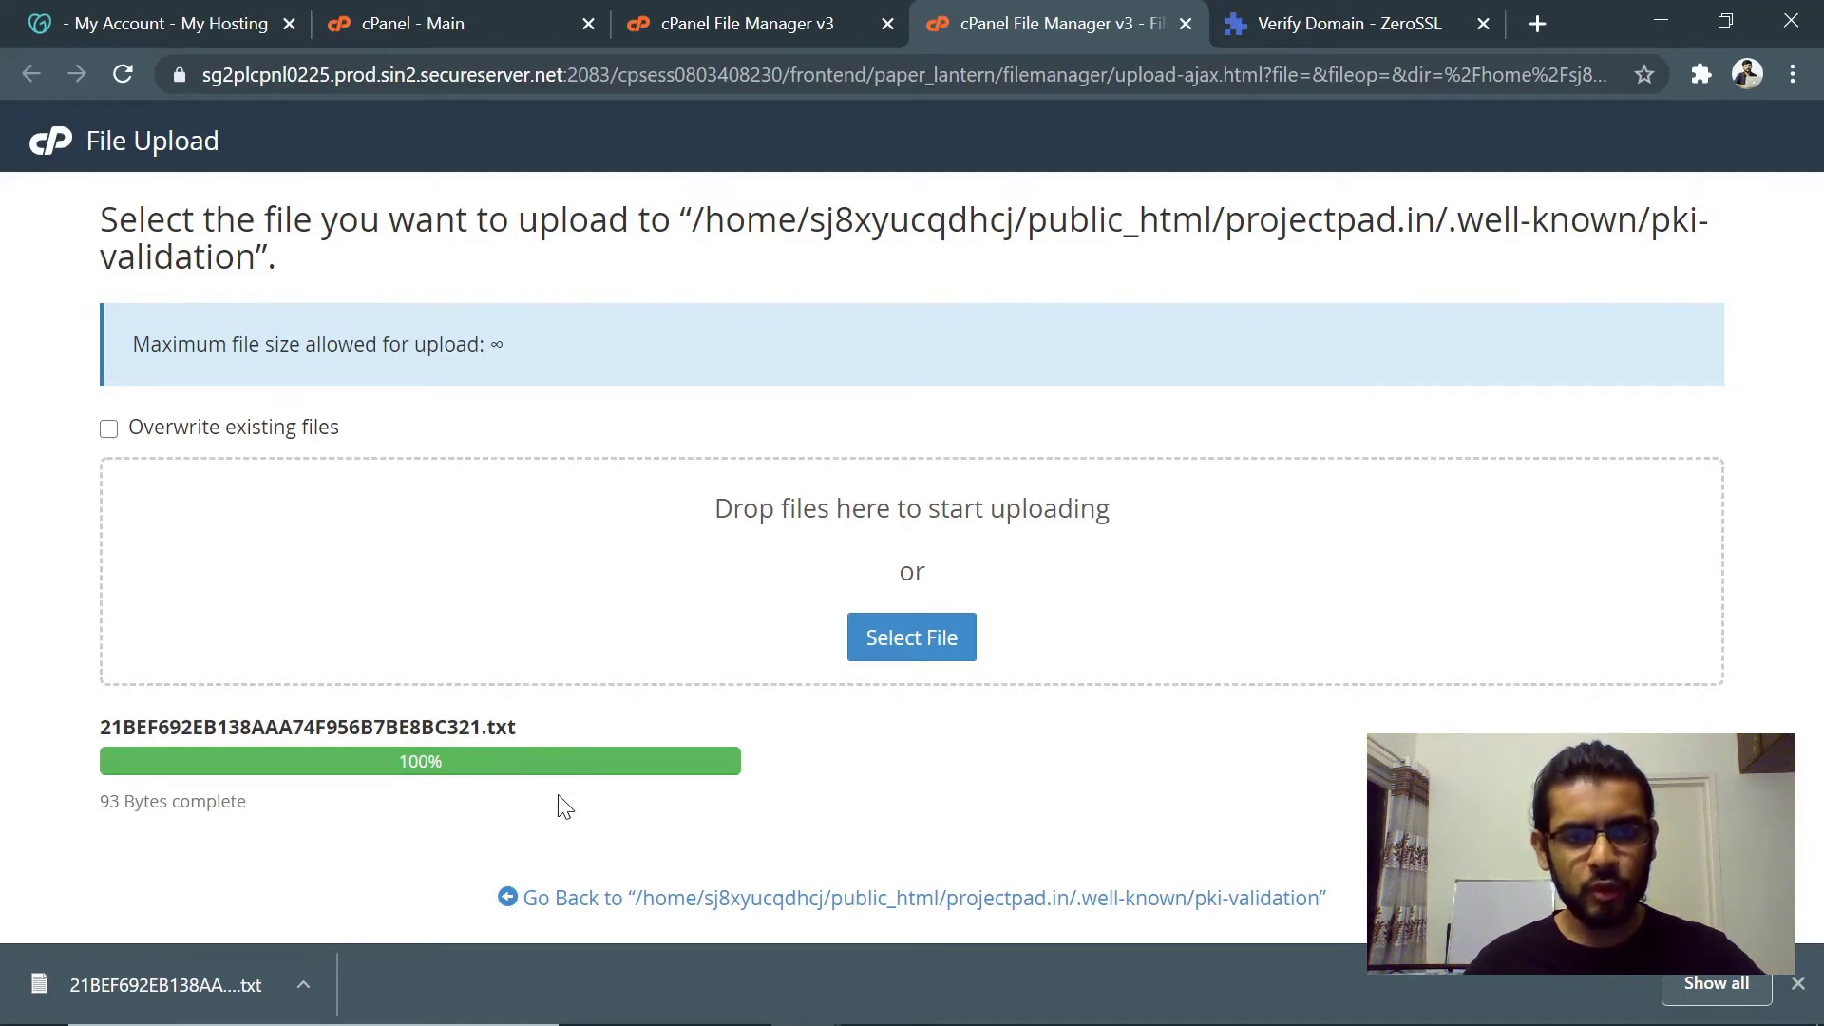
left_click(760, 900)
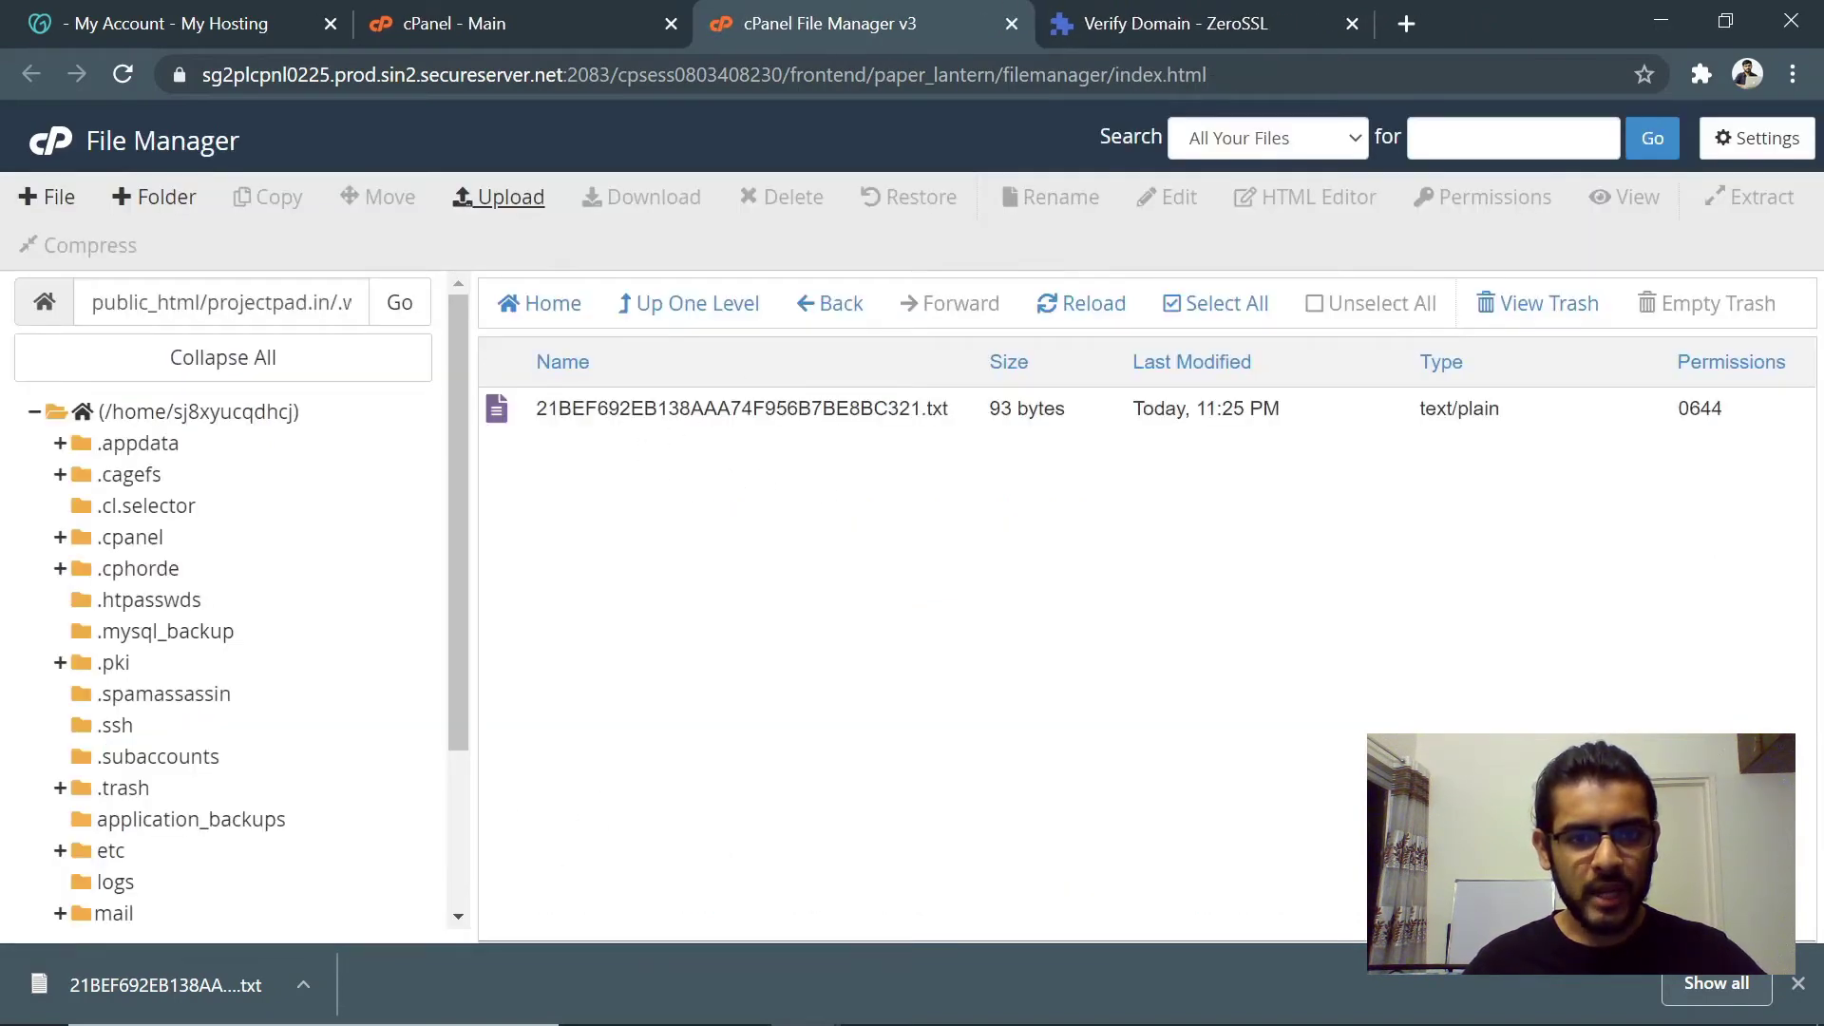
- Open the step 3 validation URL on projectpad.in, check the auth text, and close that tab
left_click(1164, 12)
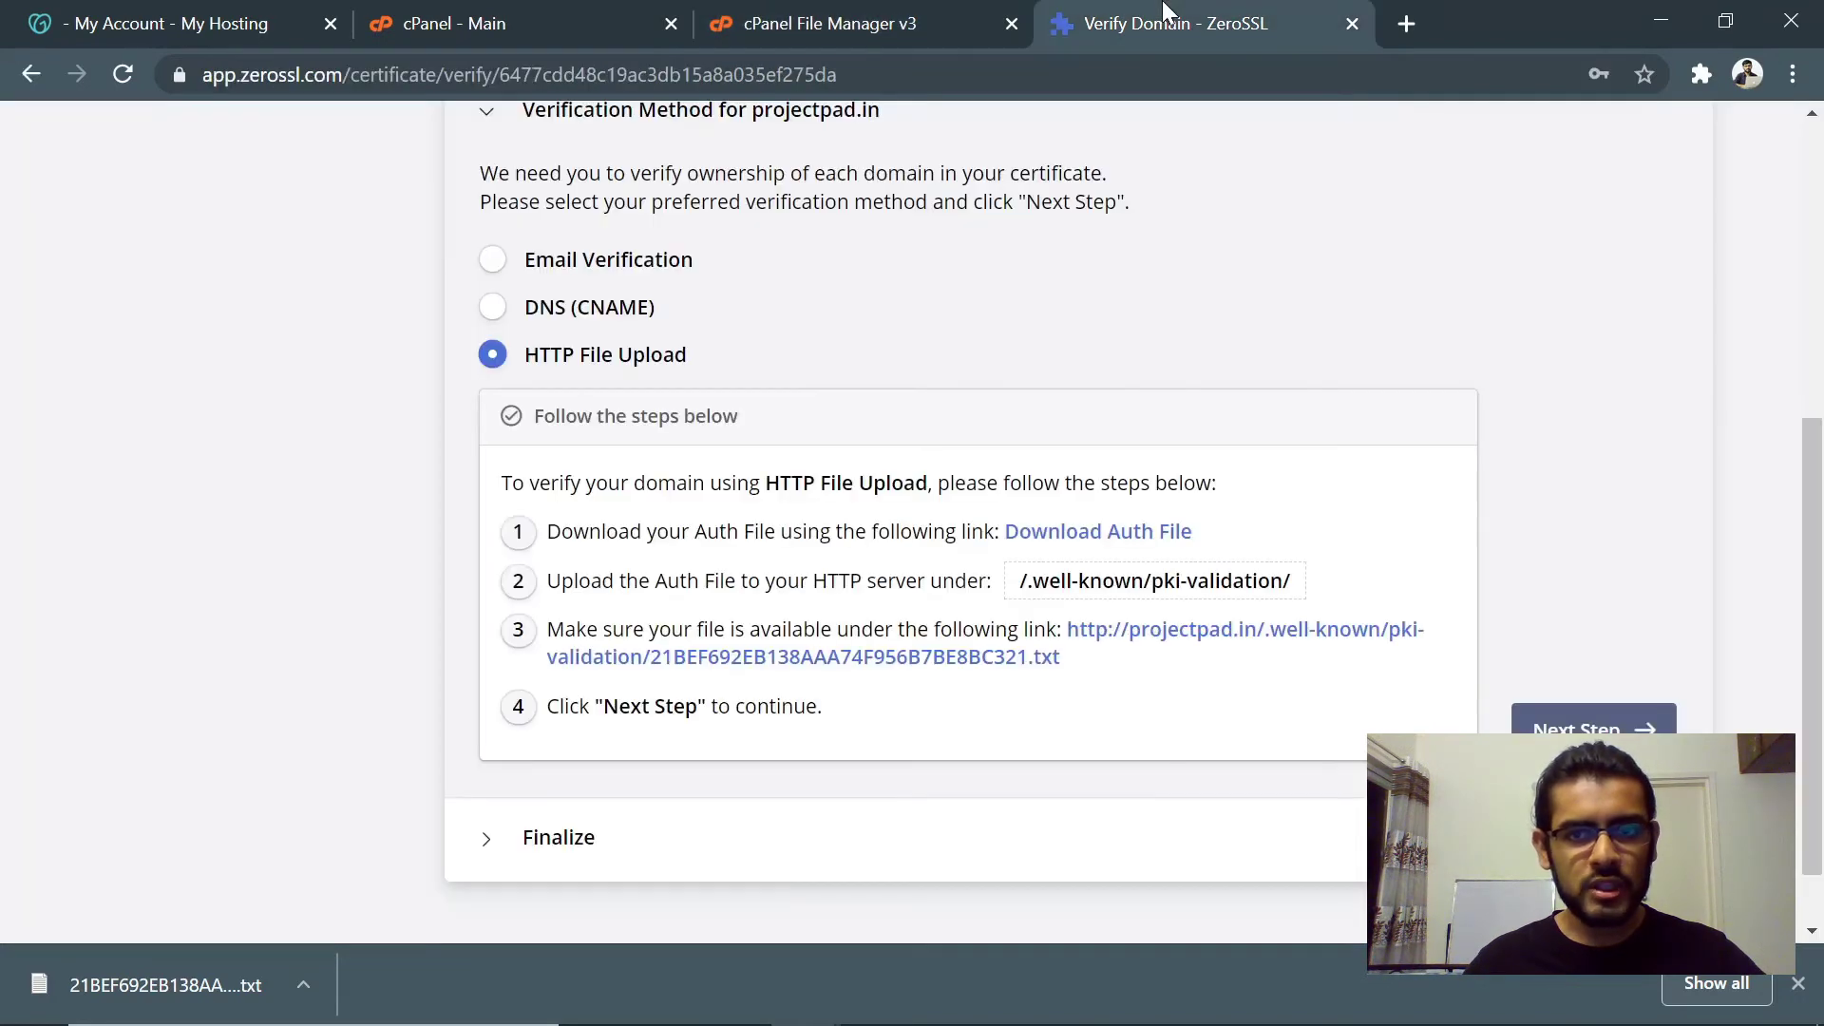
left_click(1156, 646)
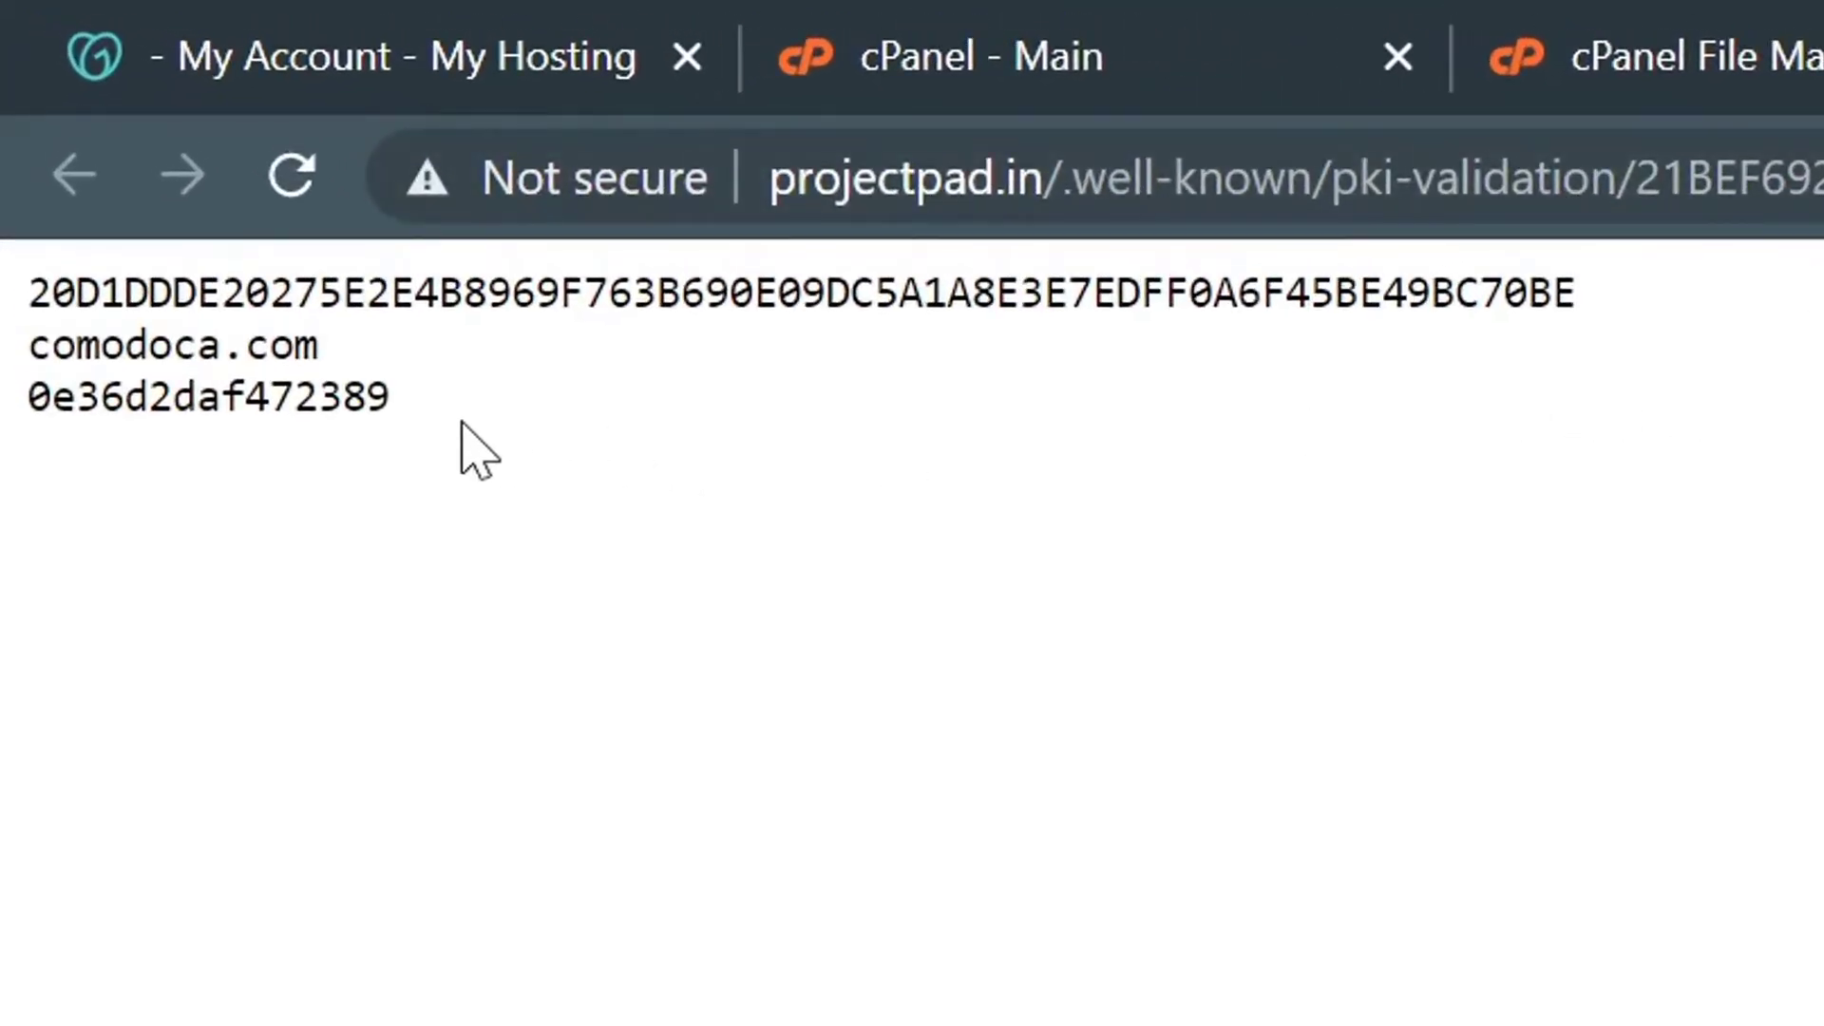
left_click_drag(446, 403, 27, 292)
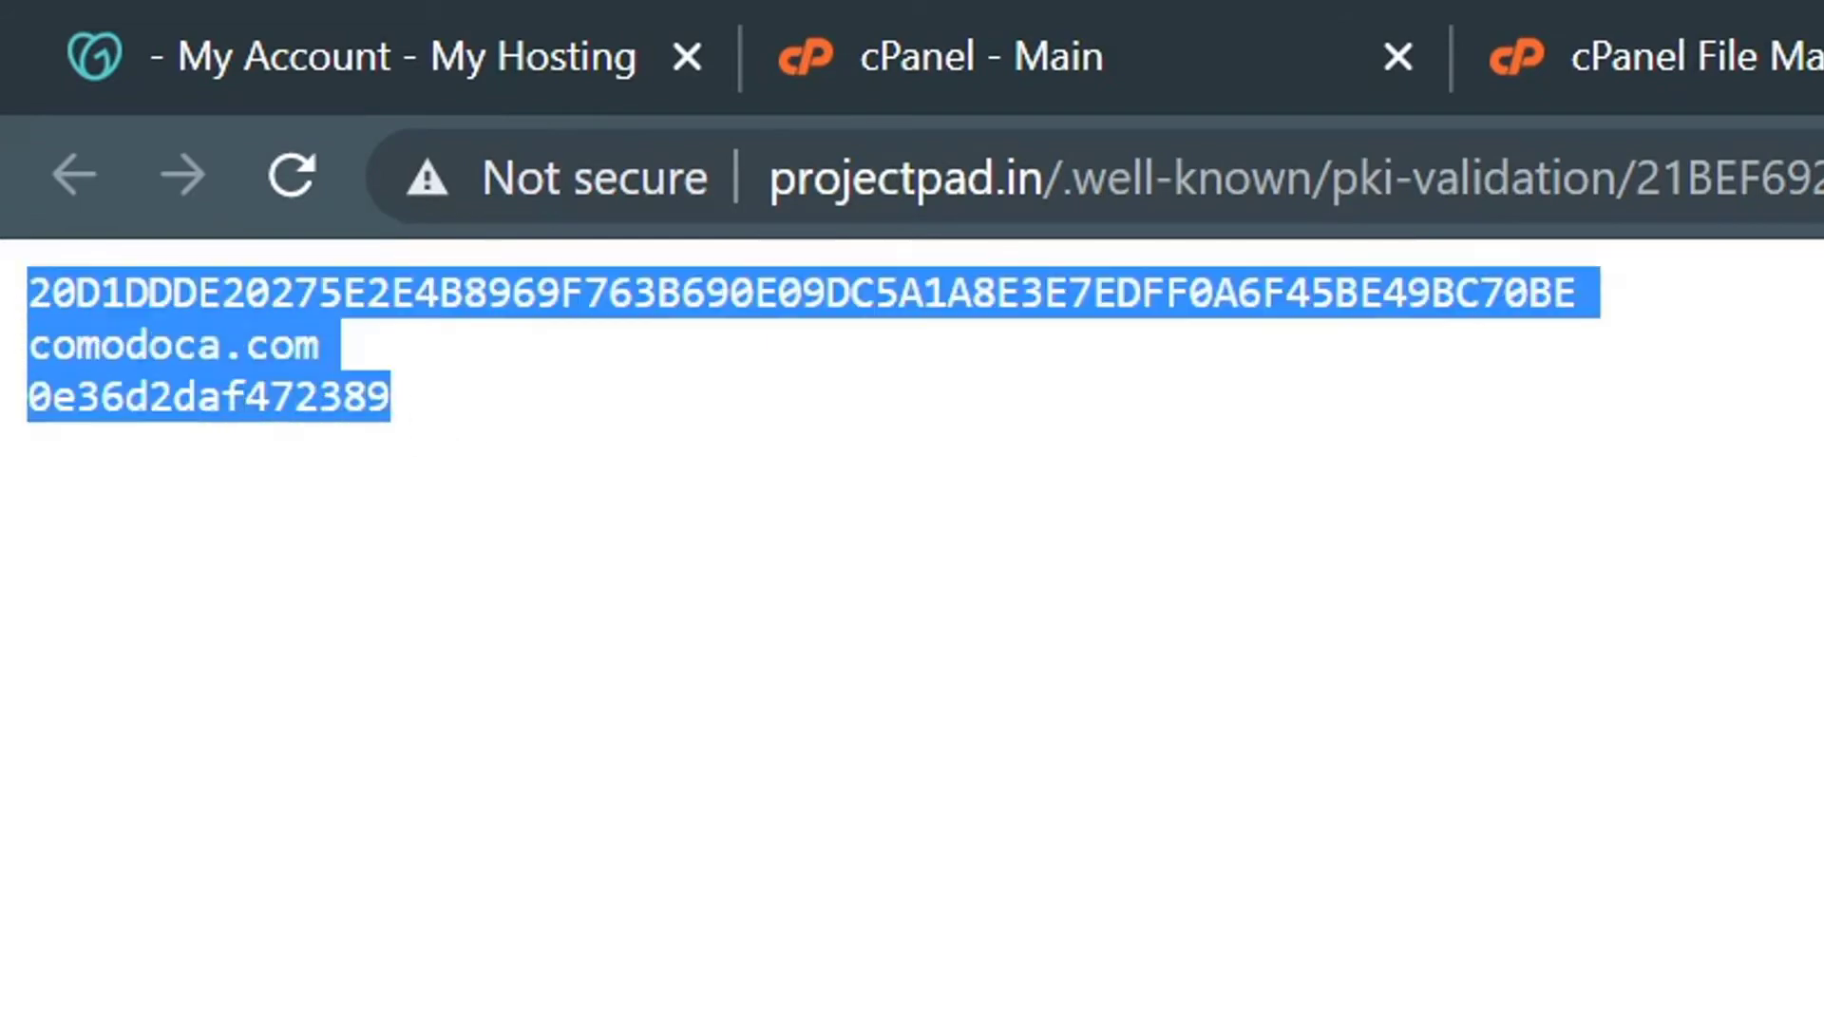
left_click(926, 499)
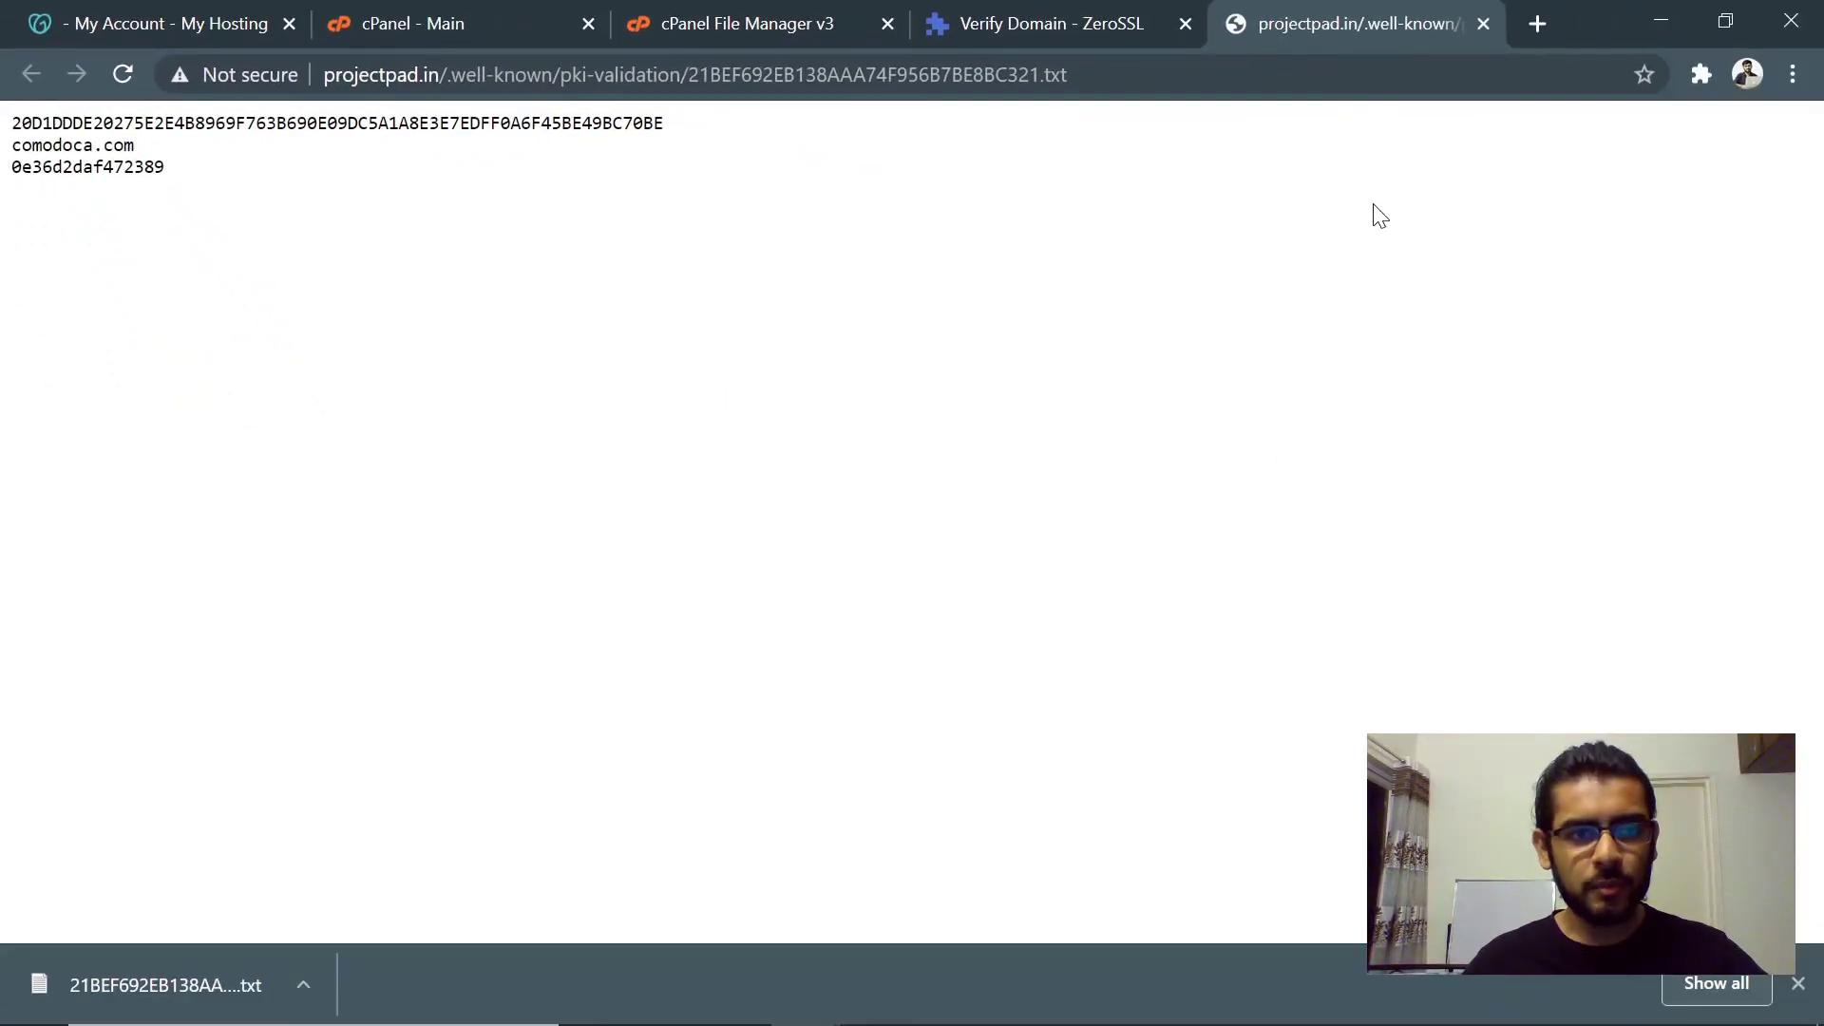
left_click(1485, 28)
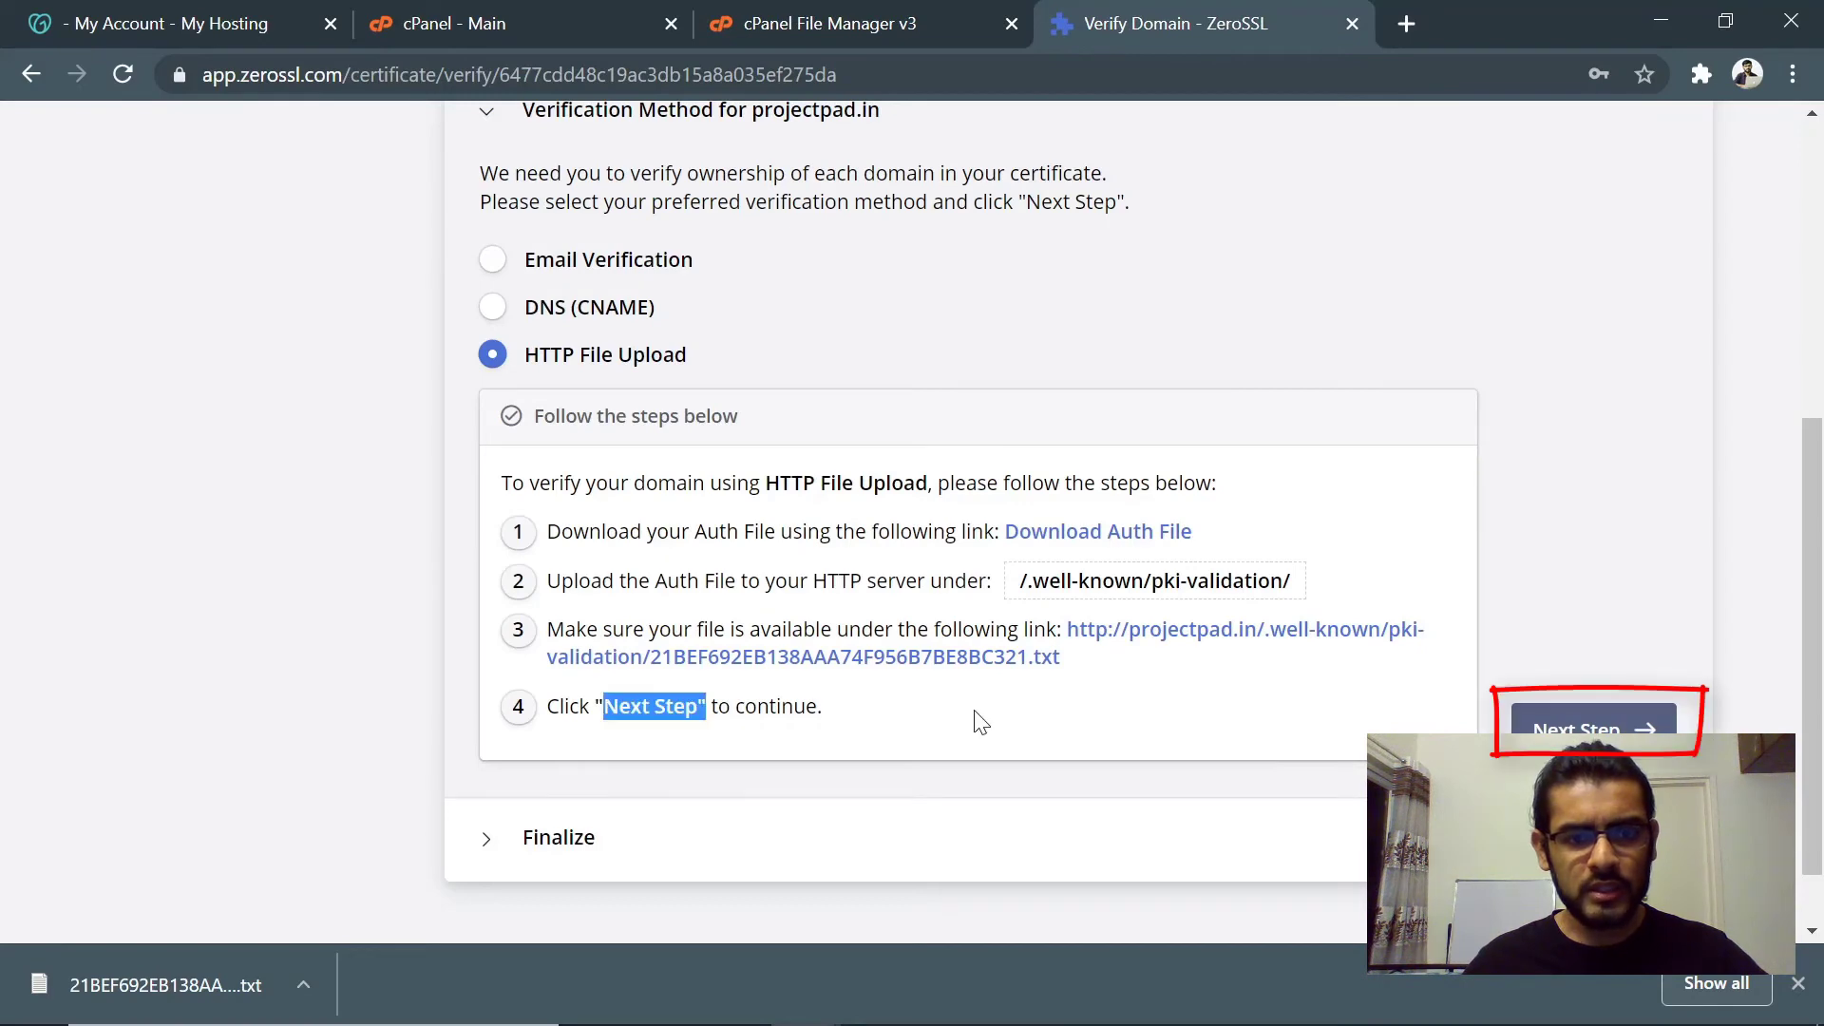
- Finalize ZeroSSL's domain verification for projectpad.in and wait for the certificate to issue
left_click(1569, 725)
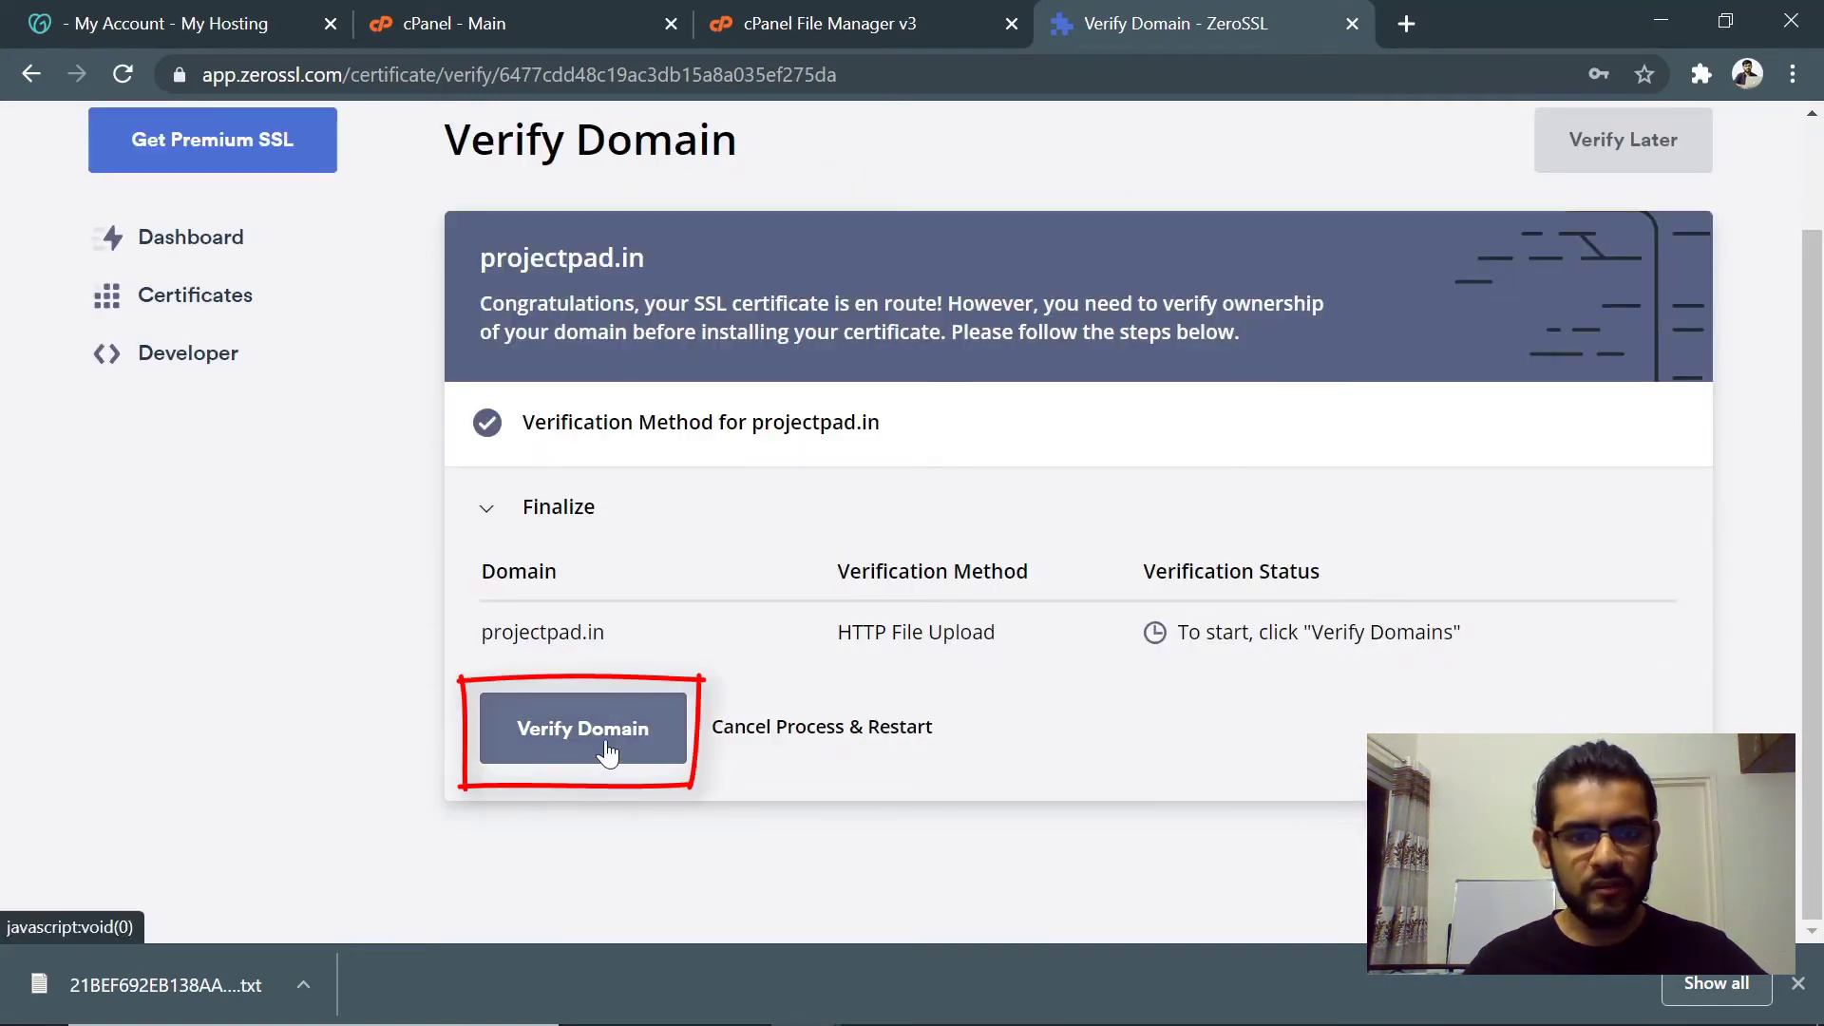
left_click(559, 756)
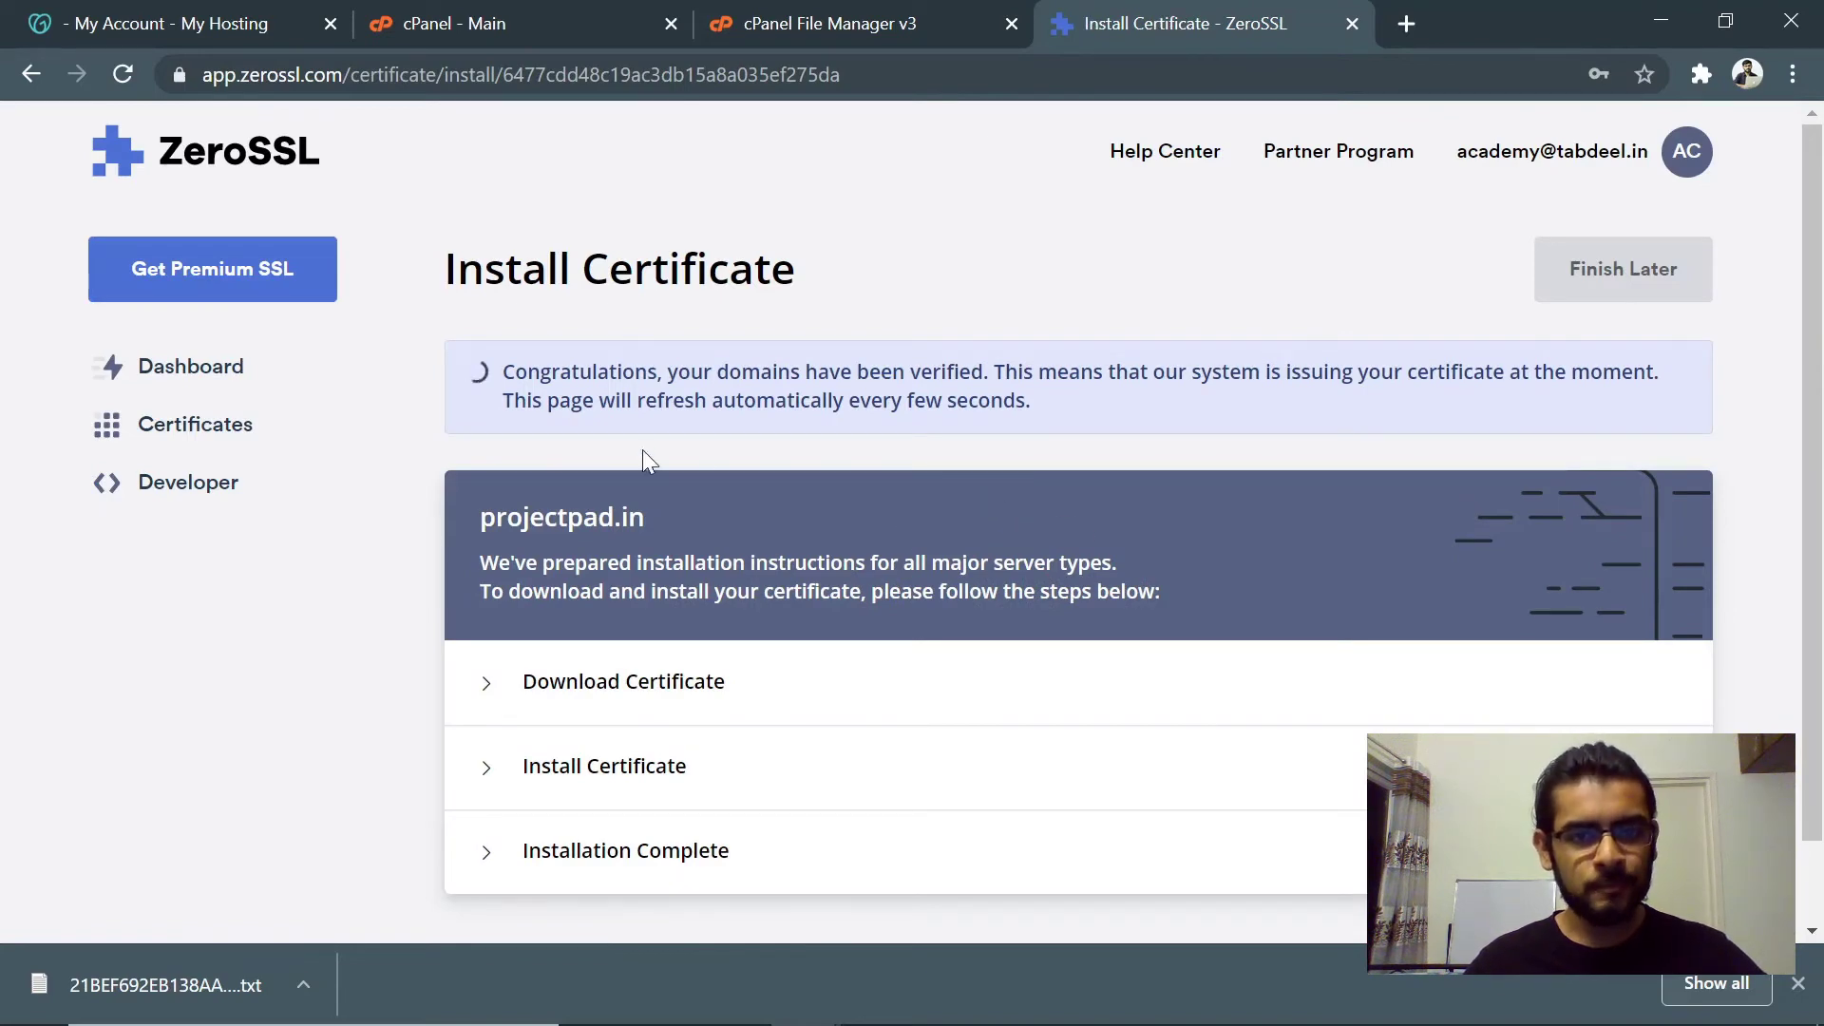
left_click_drag(502, 371, 1176, 397)
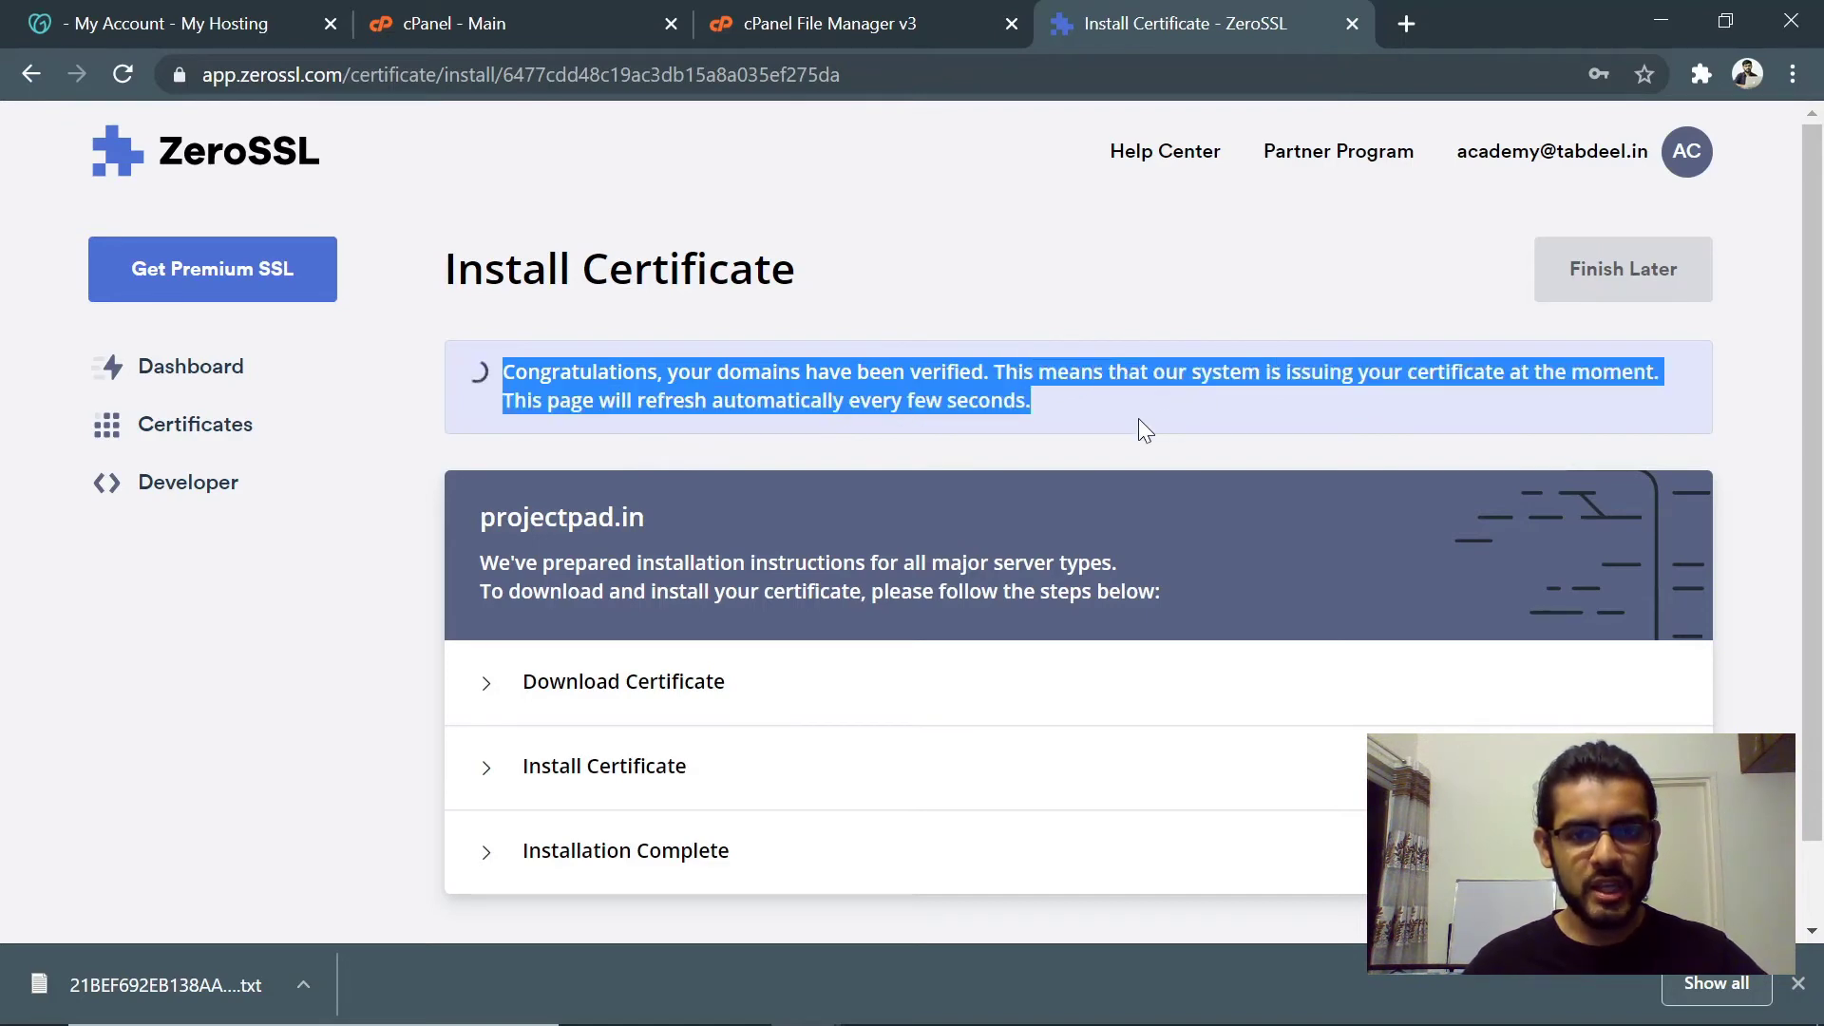
left_click(1140, 421)
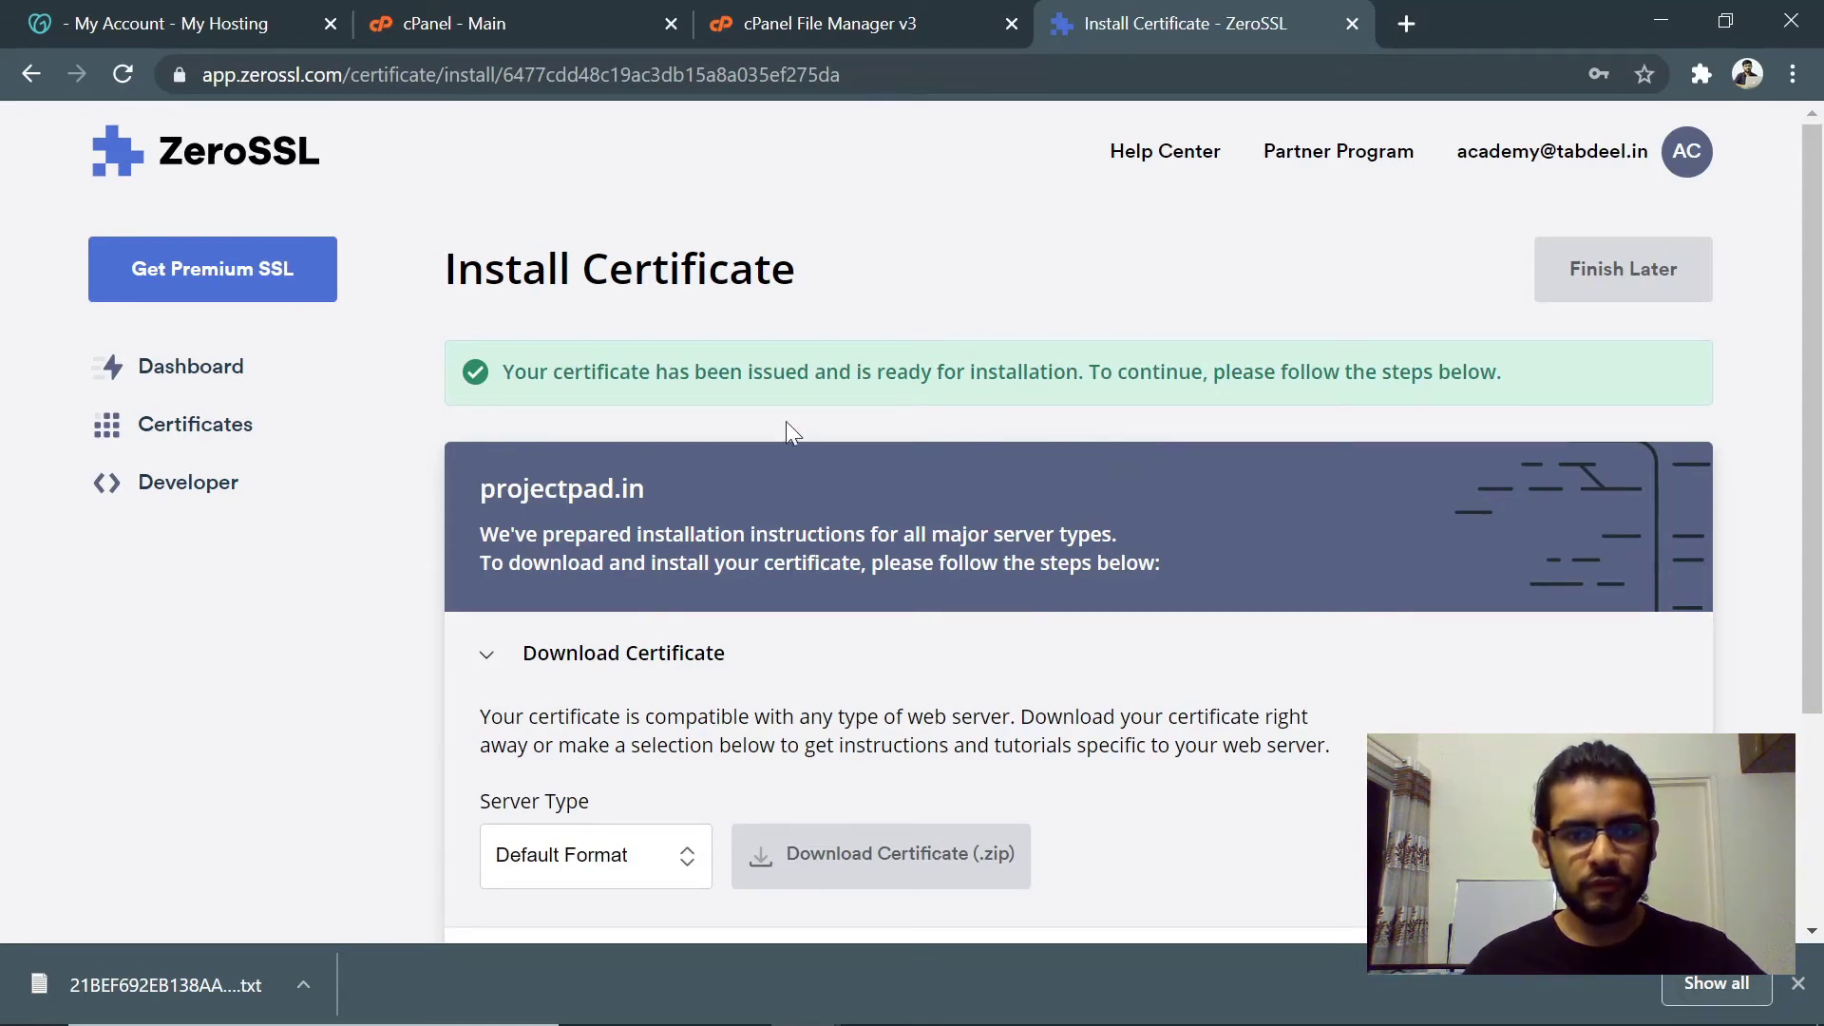
- Download the certificate as projectpad.in.zip to the Desktop and move to the install step
left_click_drag(503, 371, 1081, 372)
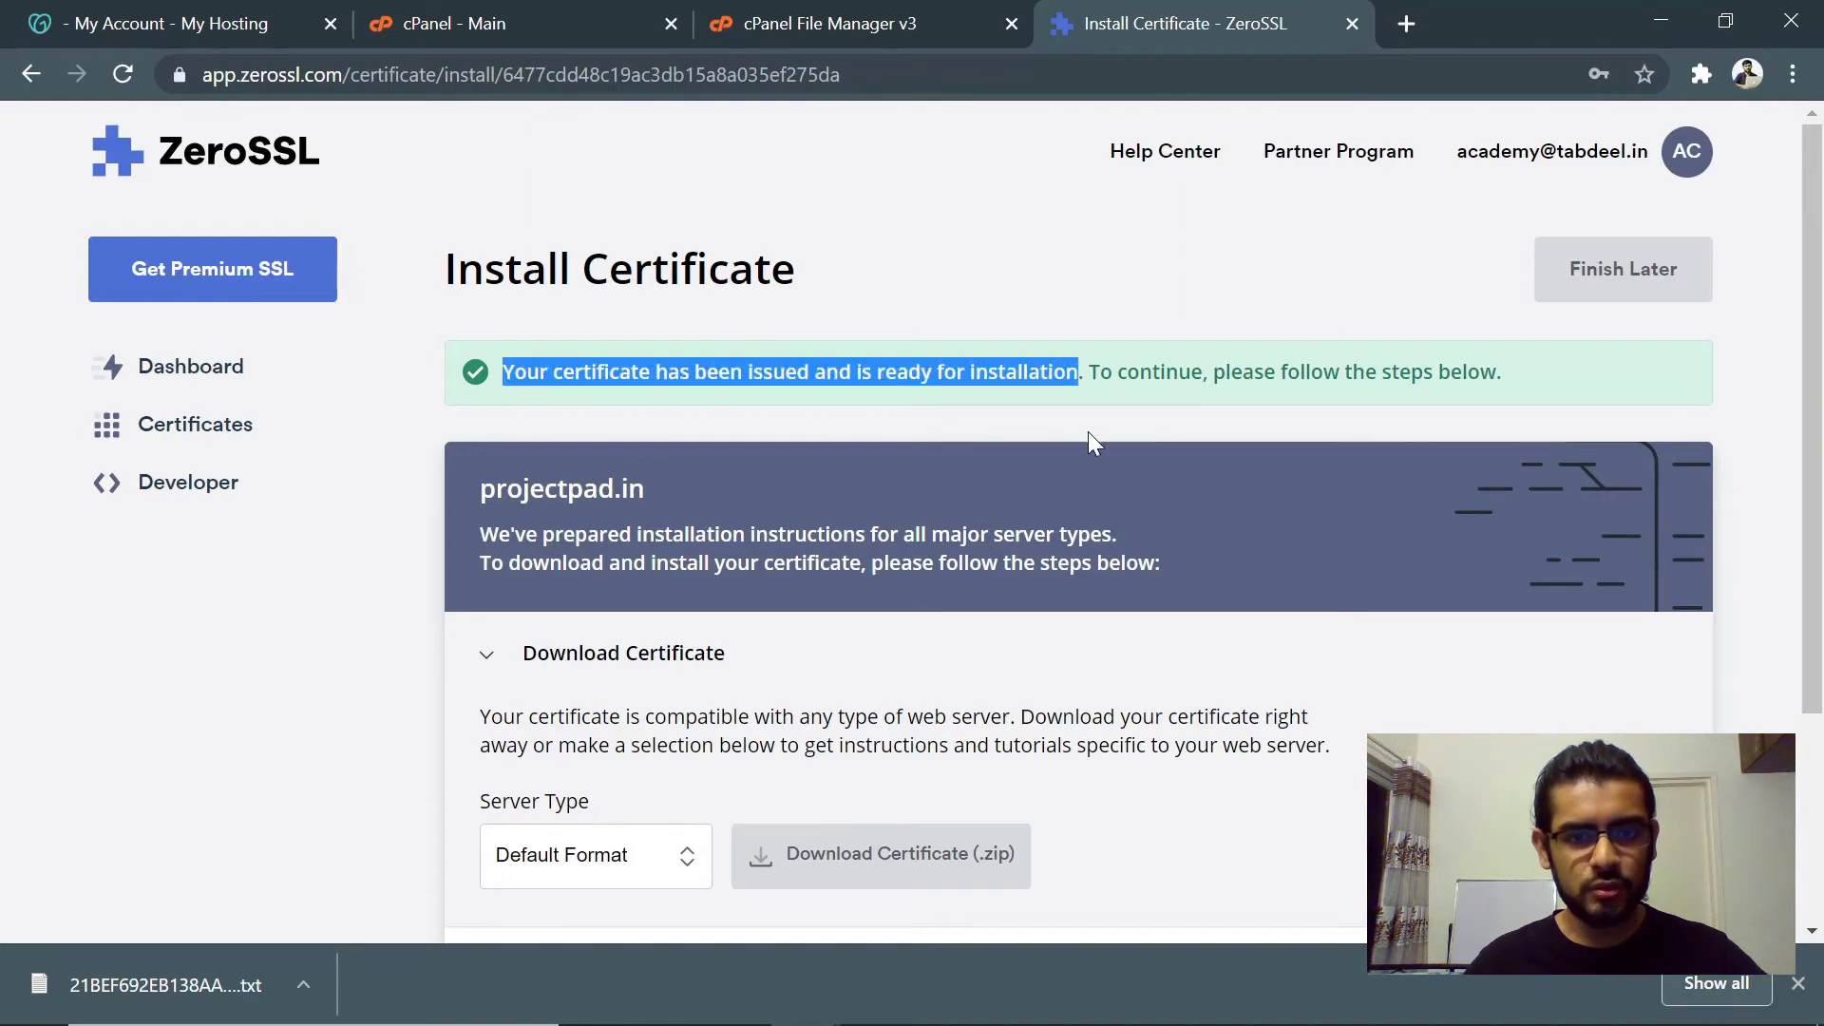
scroll(1087, 431, "down", 3)
left_click(907, 560)
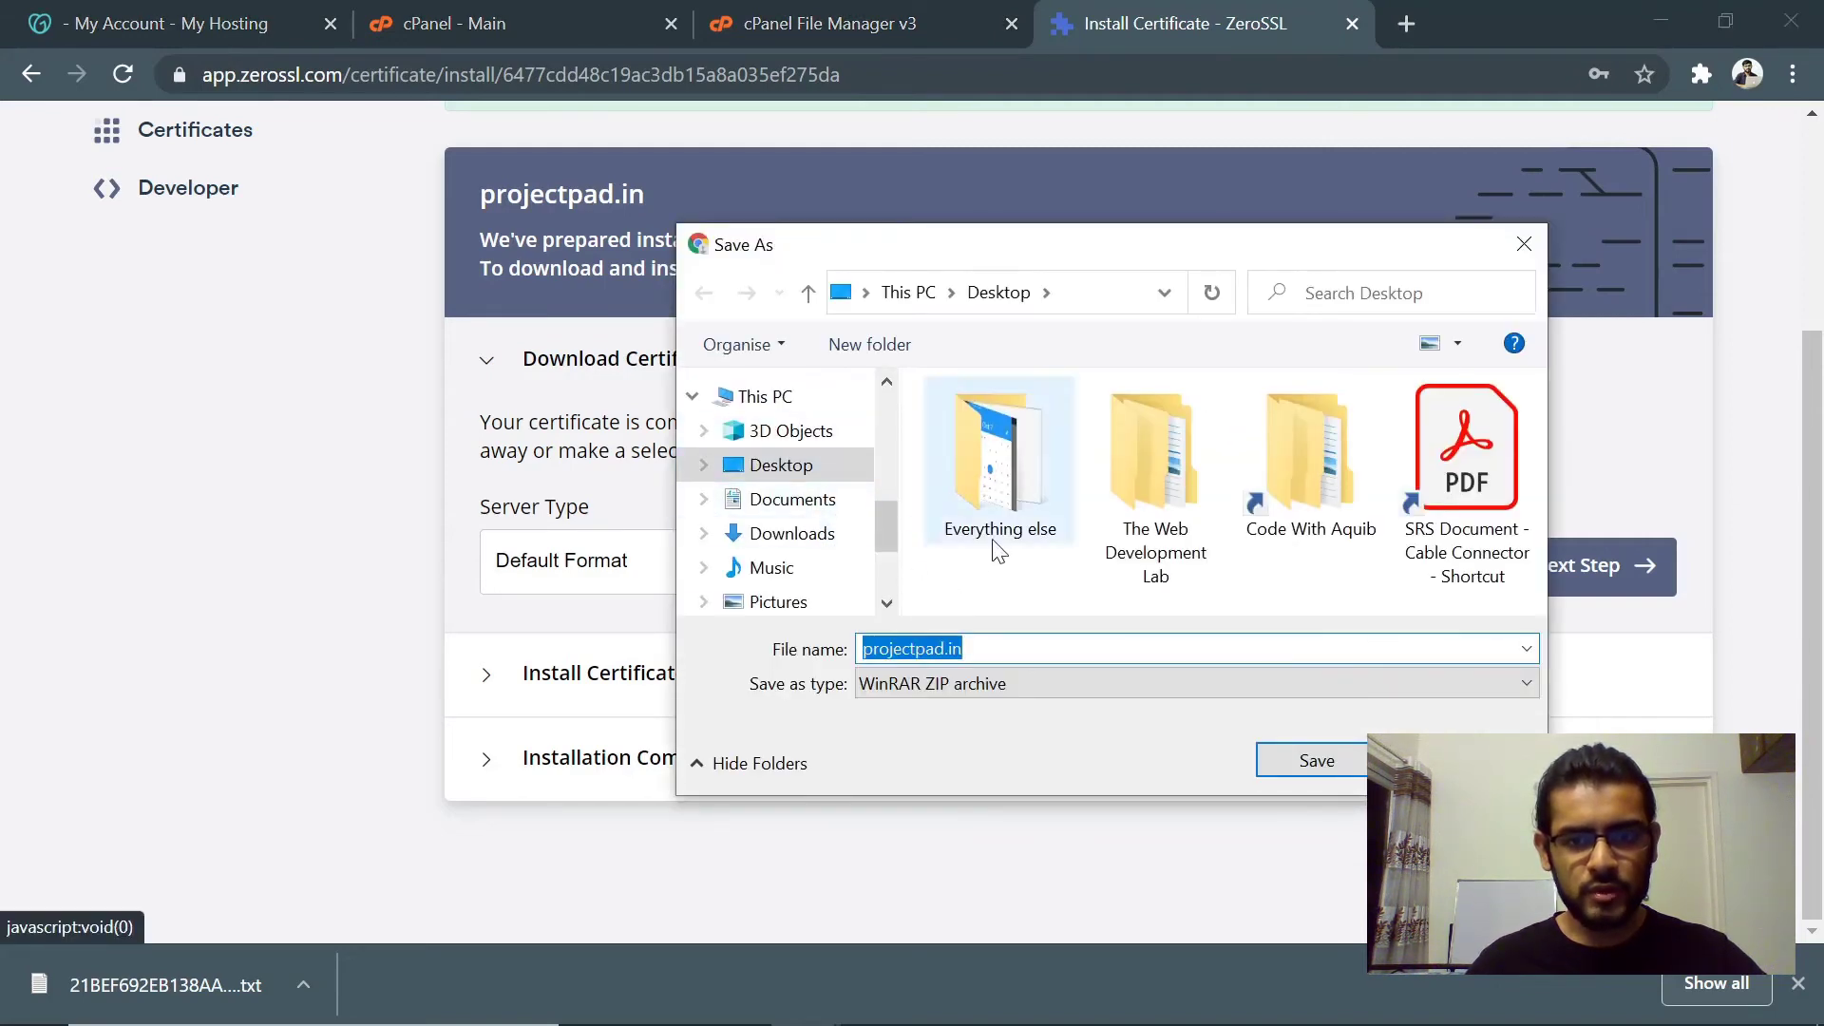
left_click(1292, 756)
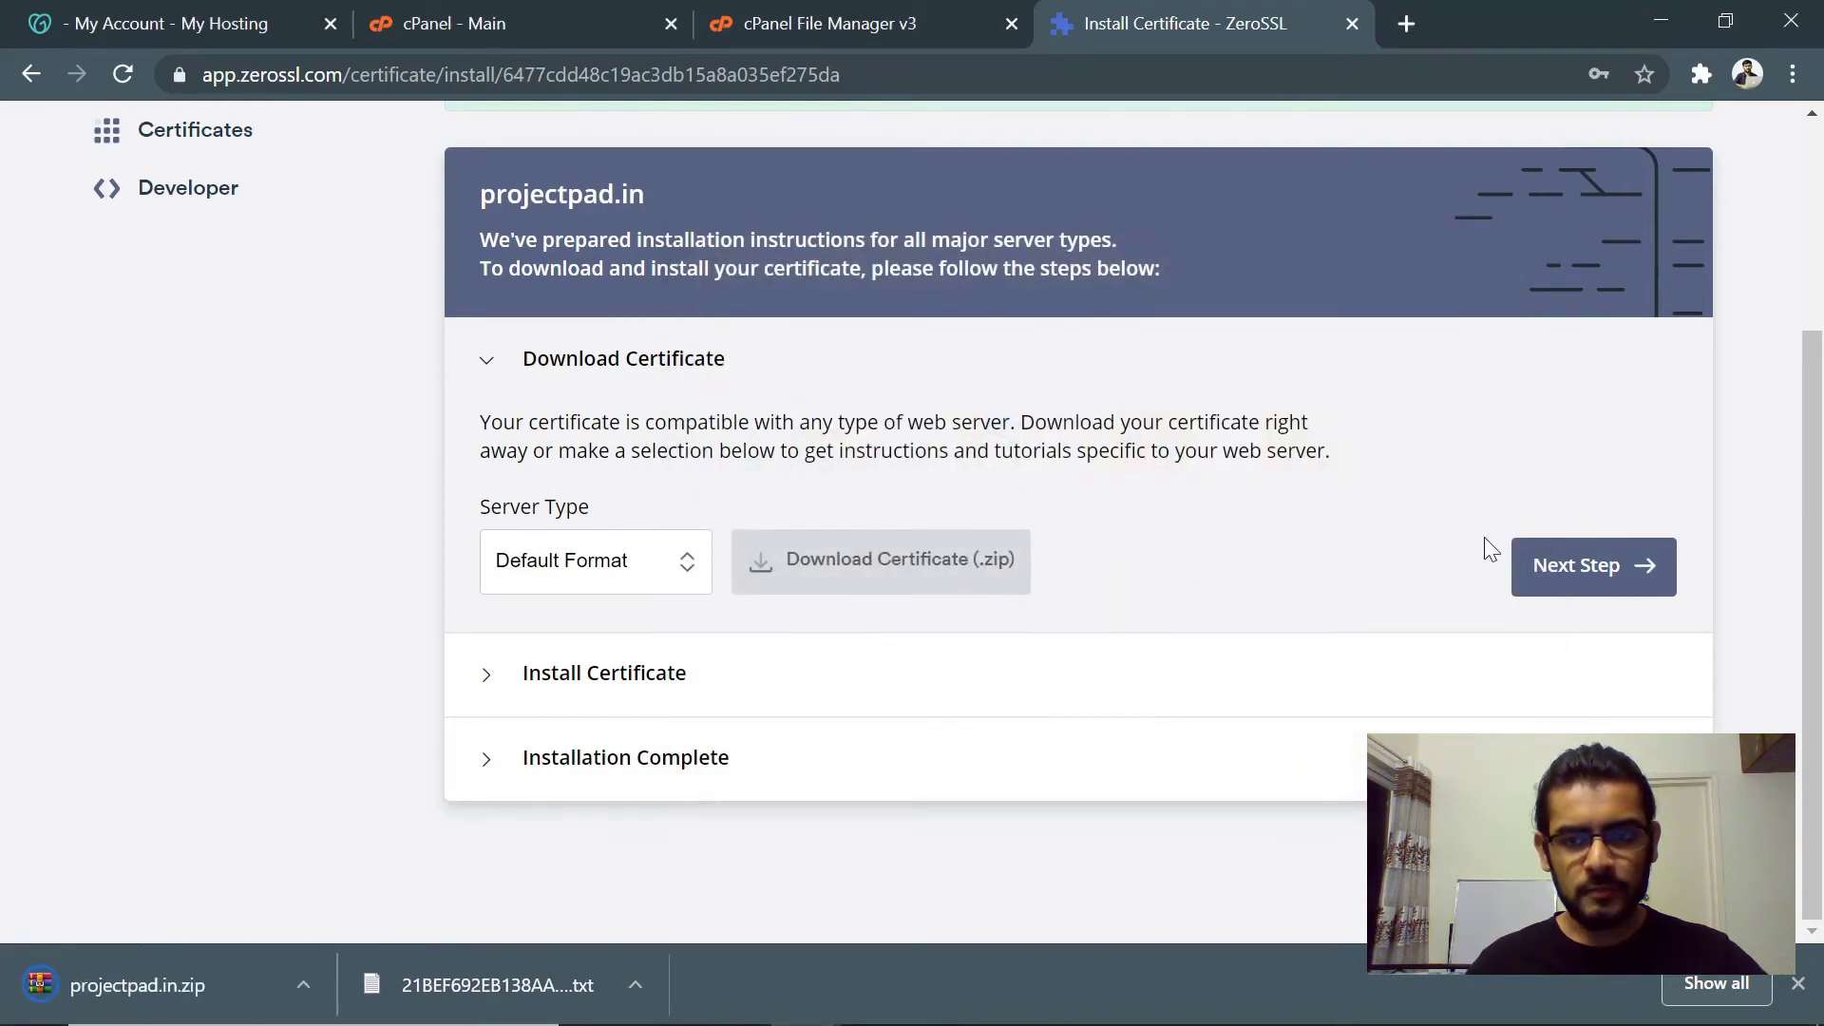
left_click(1562, 567)
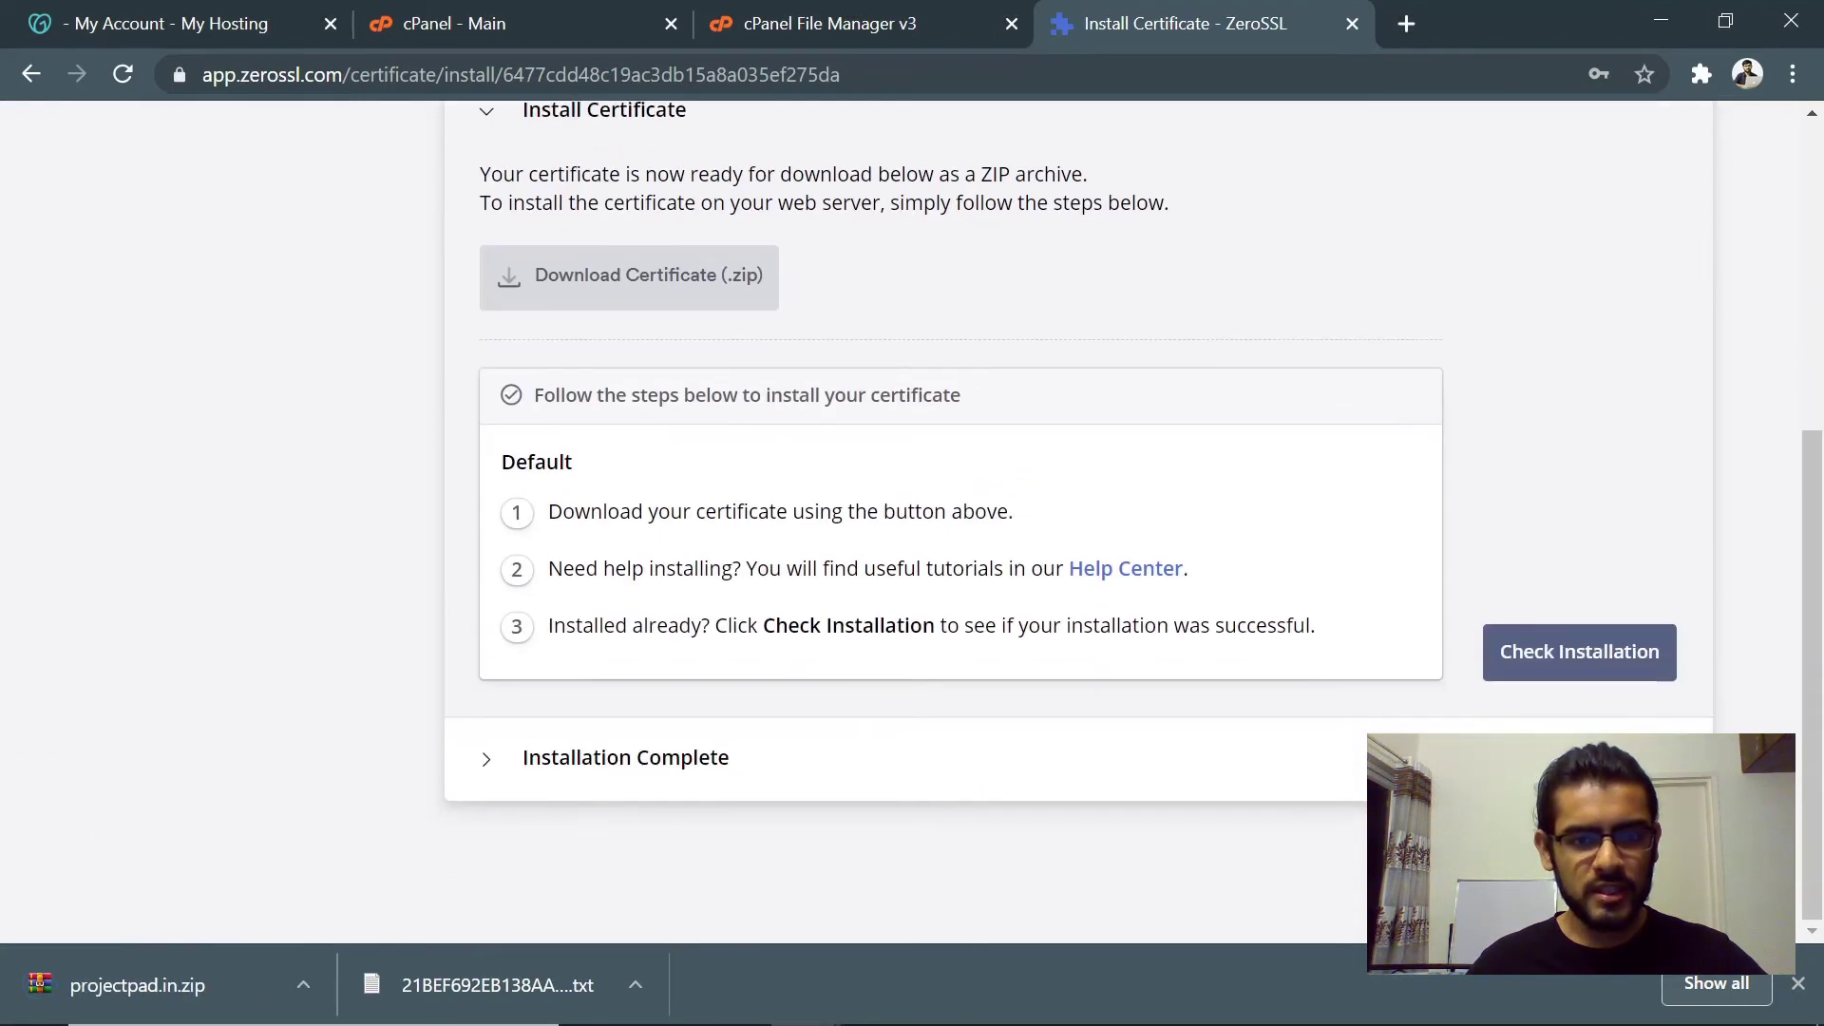
- Dismiss the File Manager AJAX error, close that tab, and return to cPanel's main page
scroll(950, 523, "up", 3)
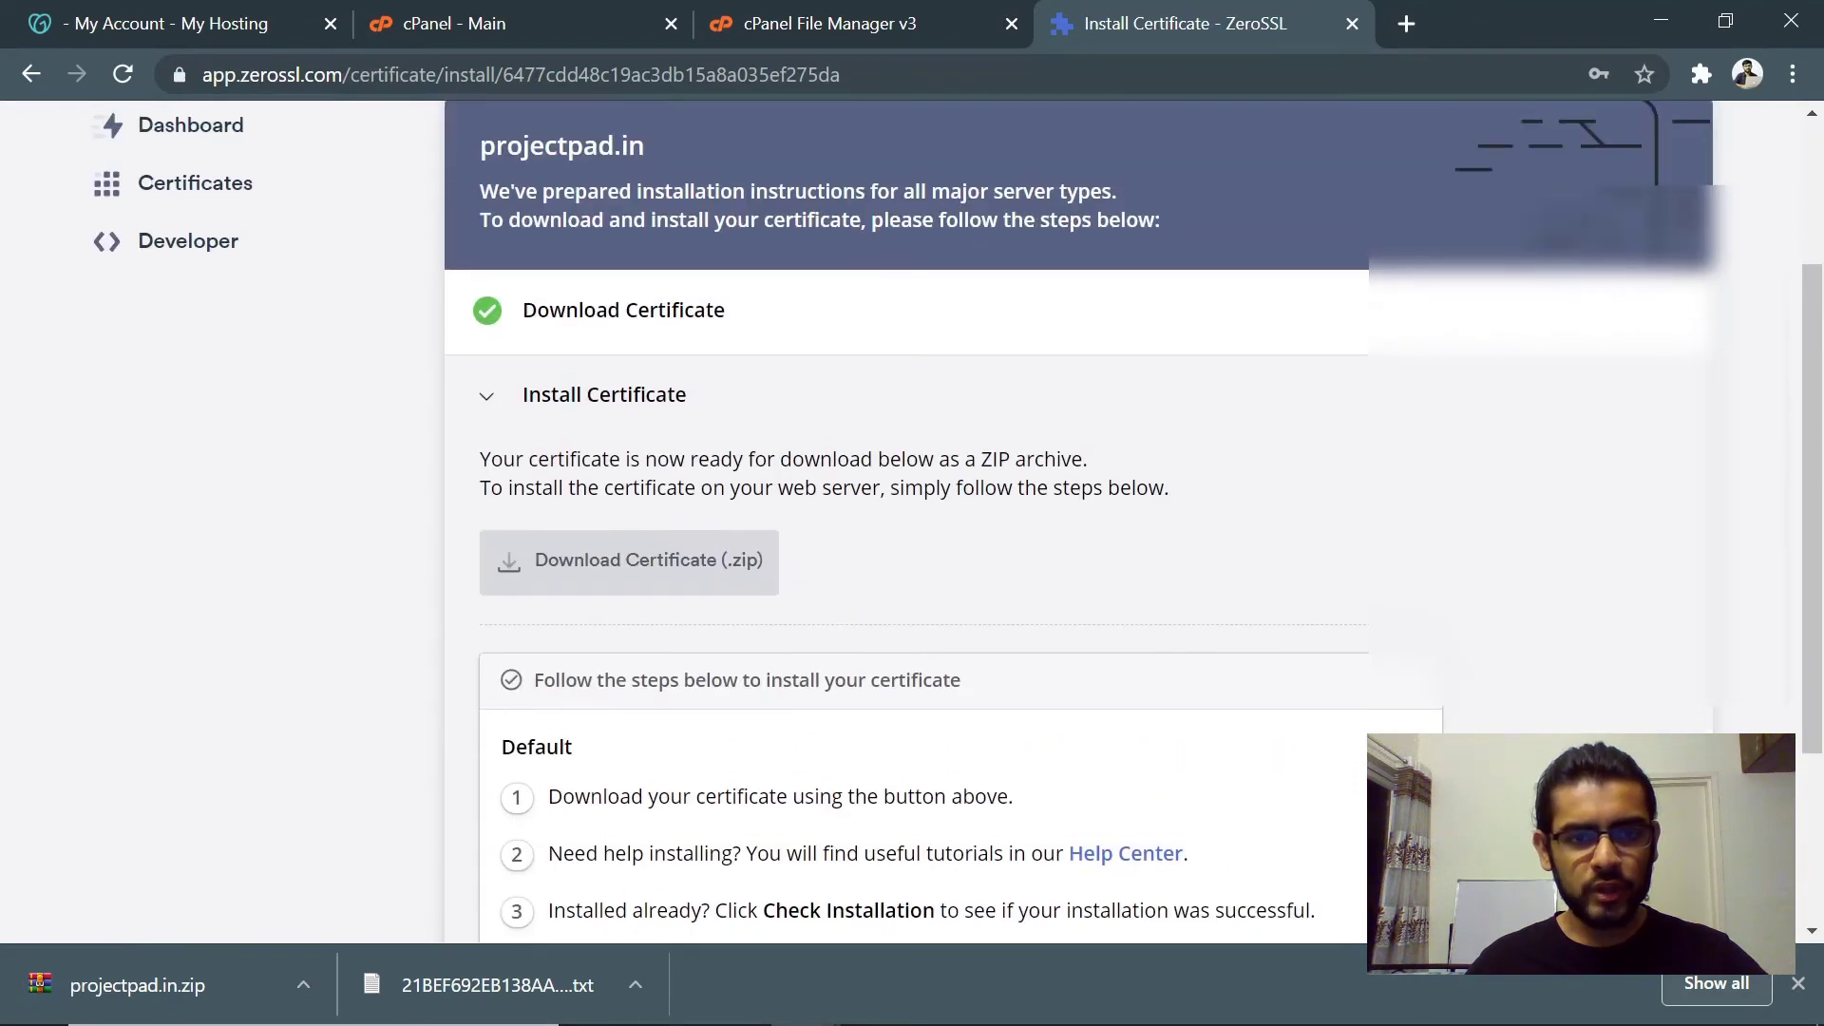
left_click(871, 14)
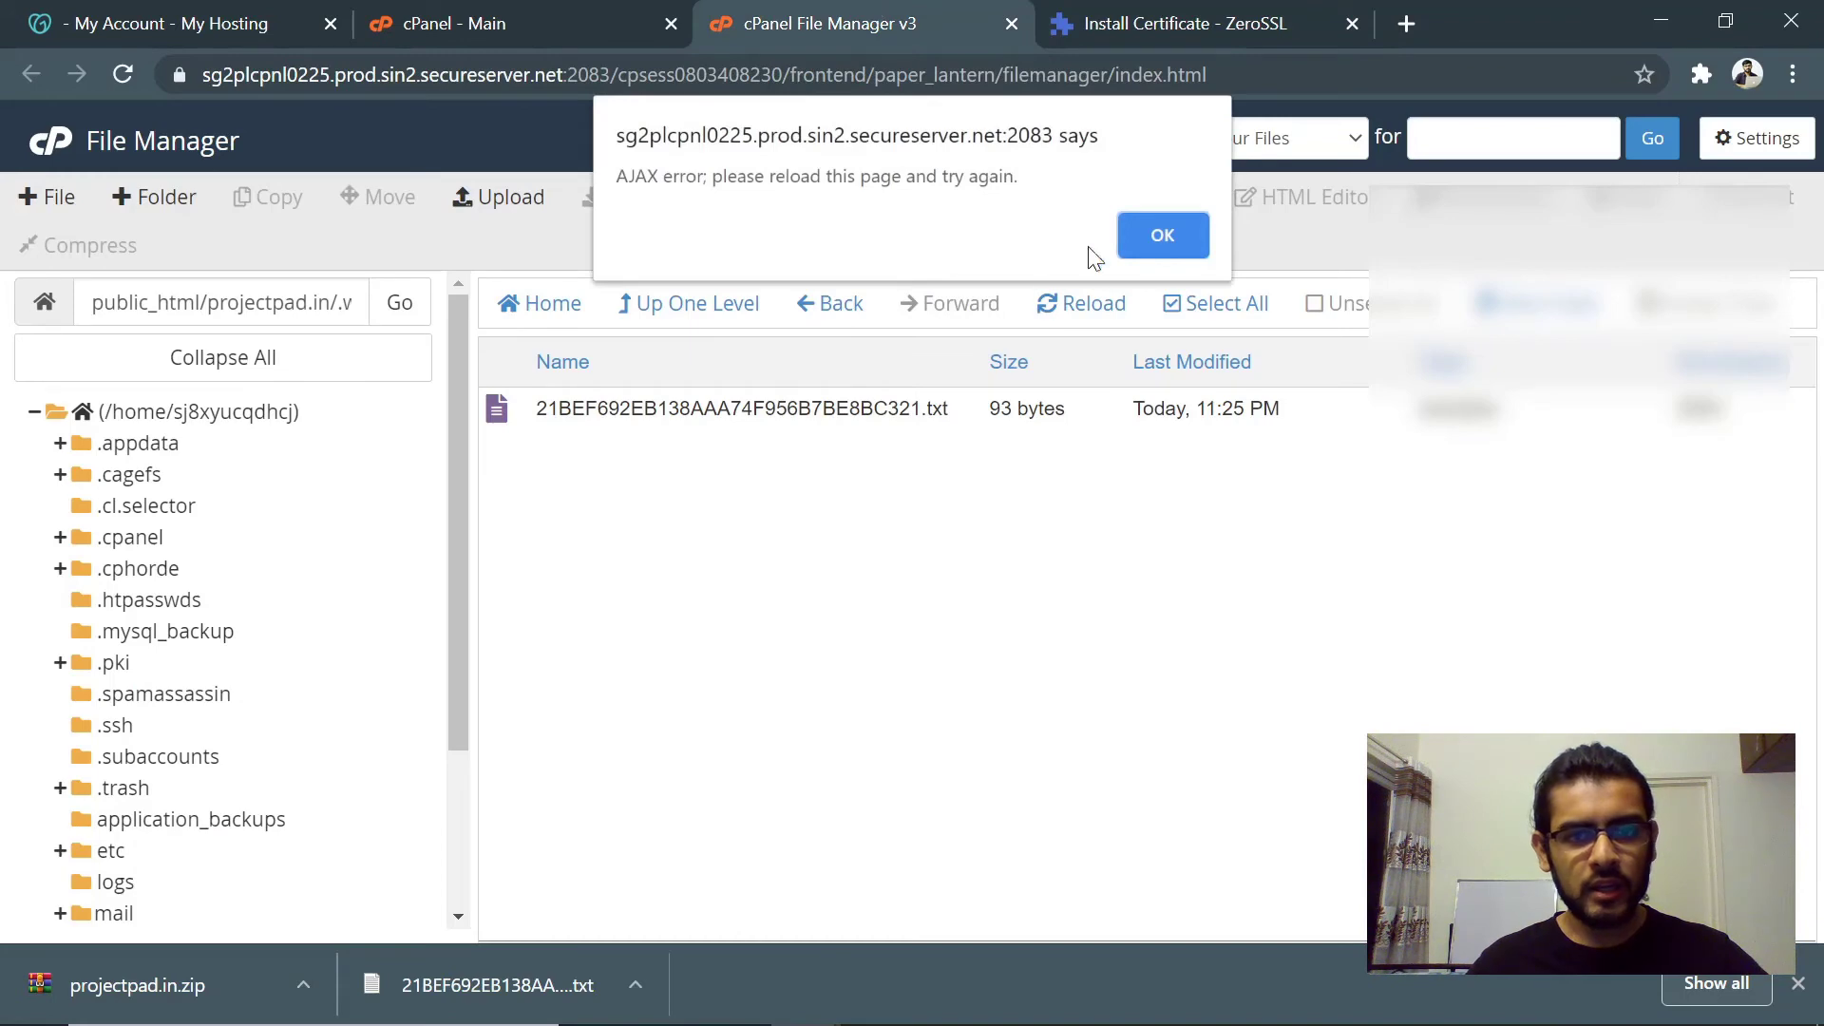
left_click(1146, 250)
left_click(1011, 25)
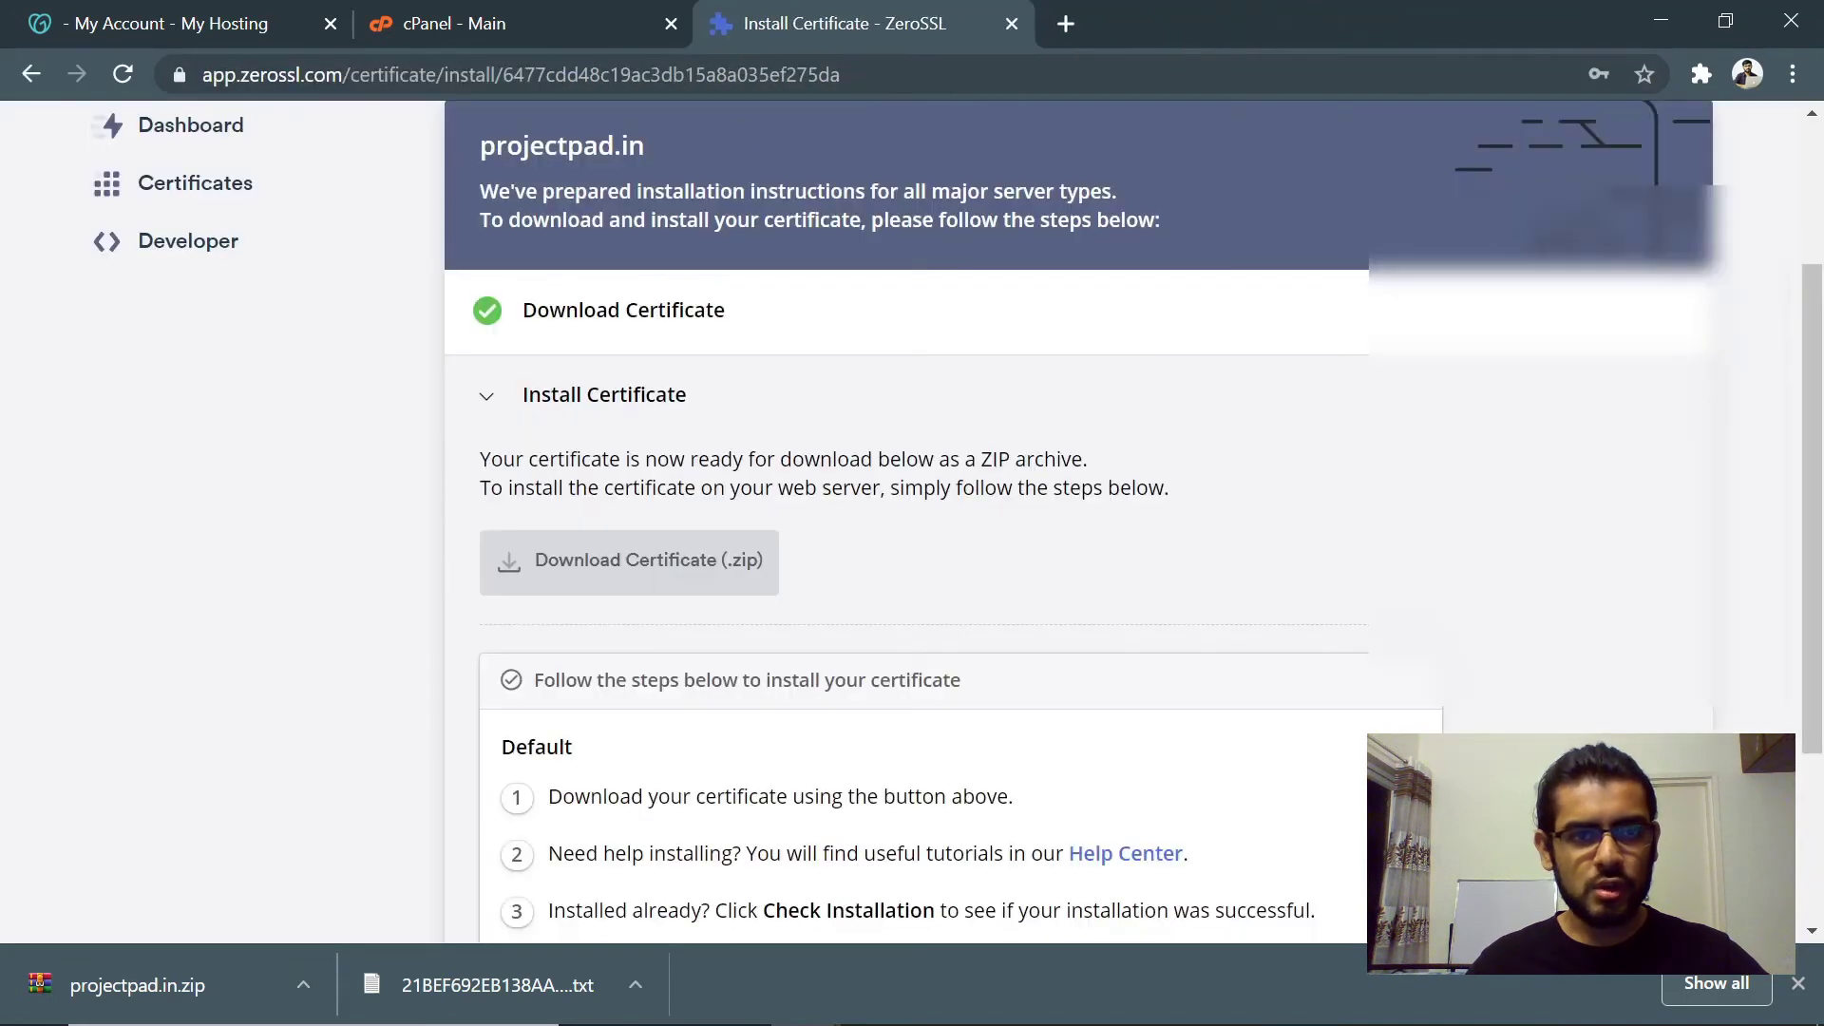
left_click(472, 24)
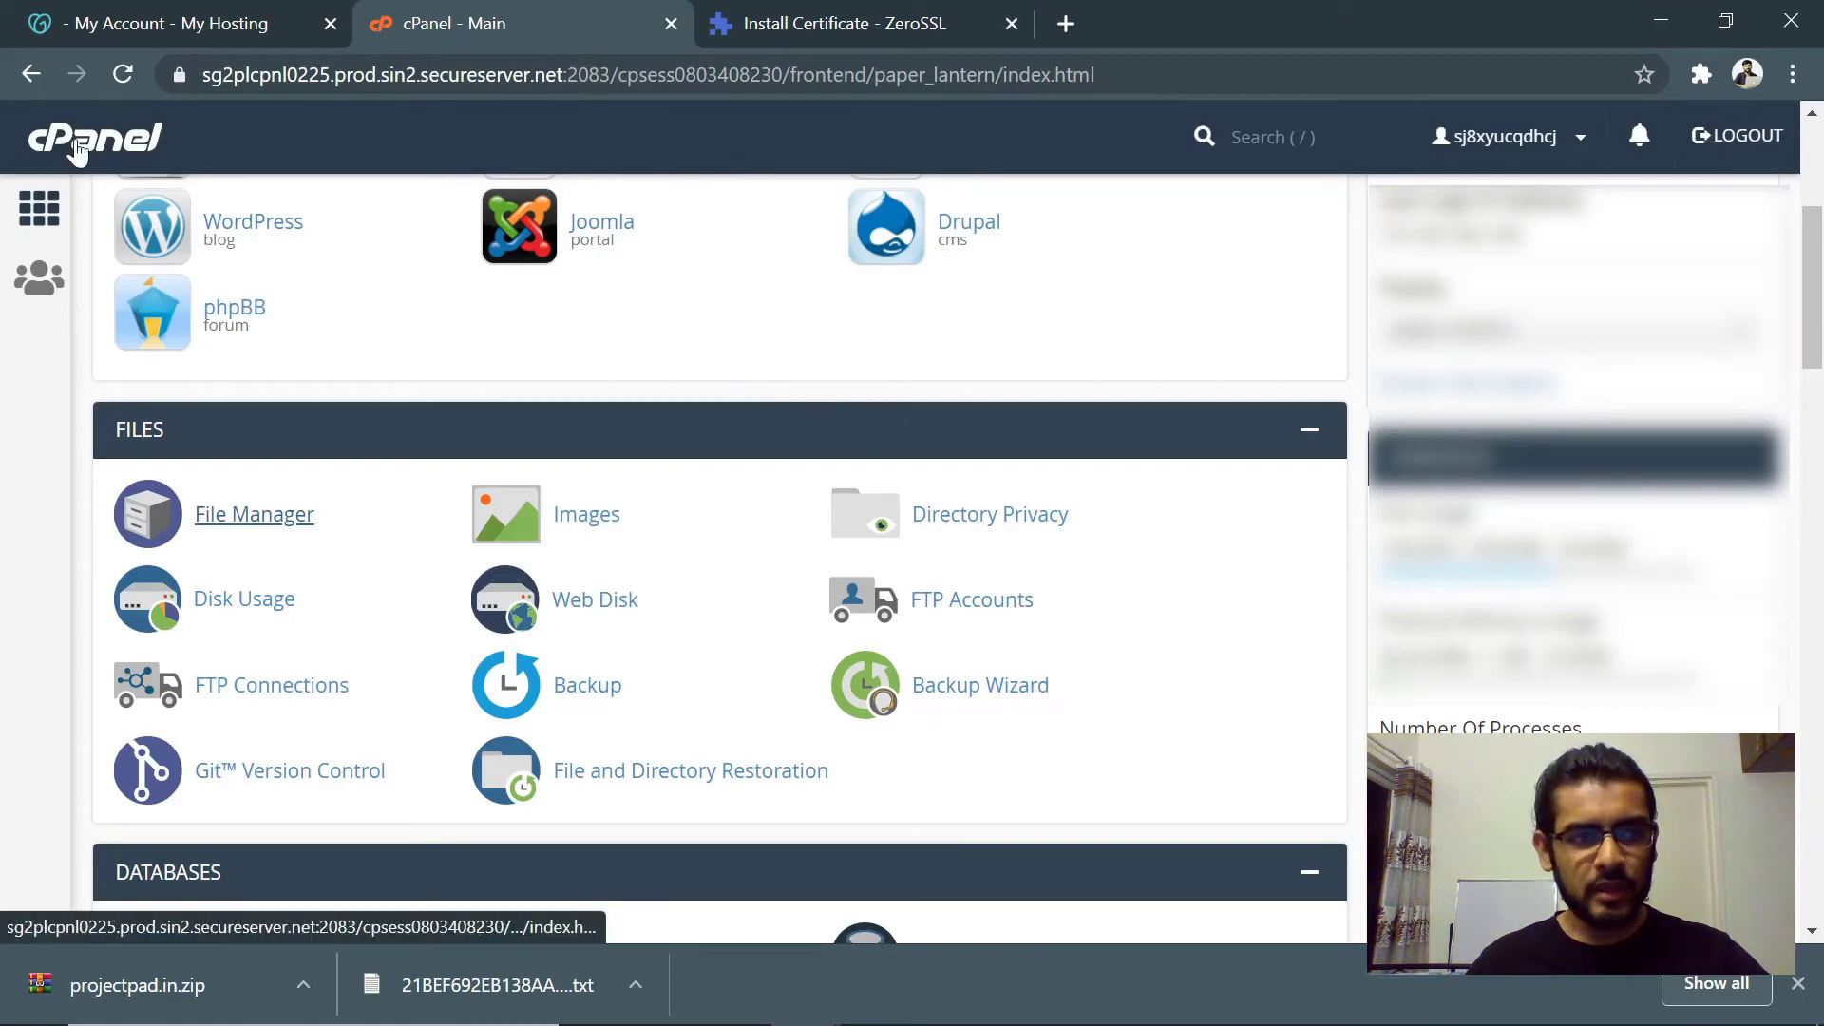
- Go to SECURITY > SSL/TLS and open 'Manage SSL sites.'
scroll(927, 475, "down", 15)
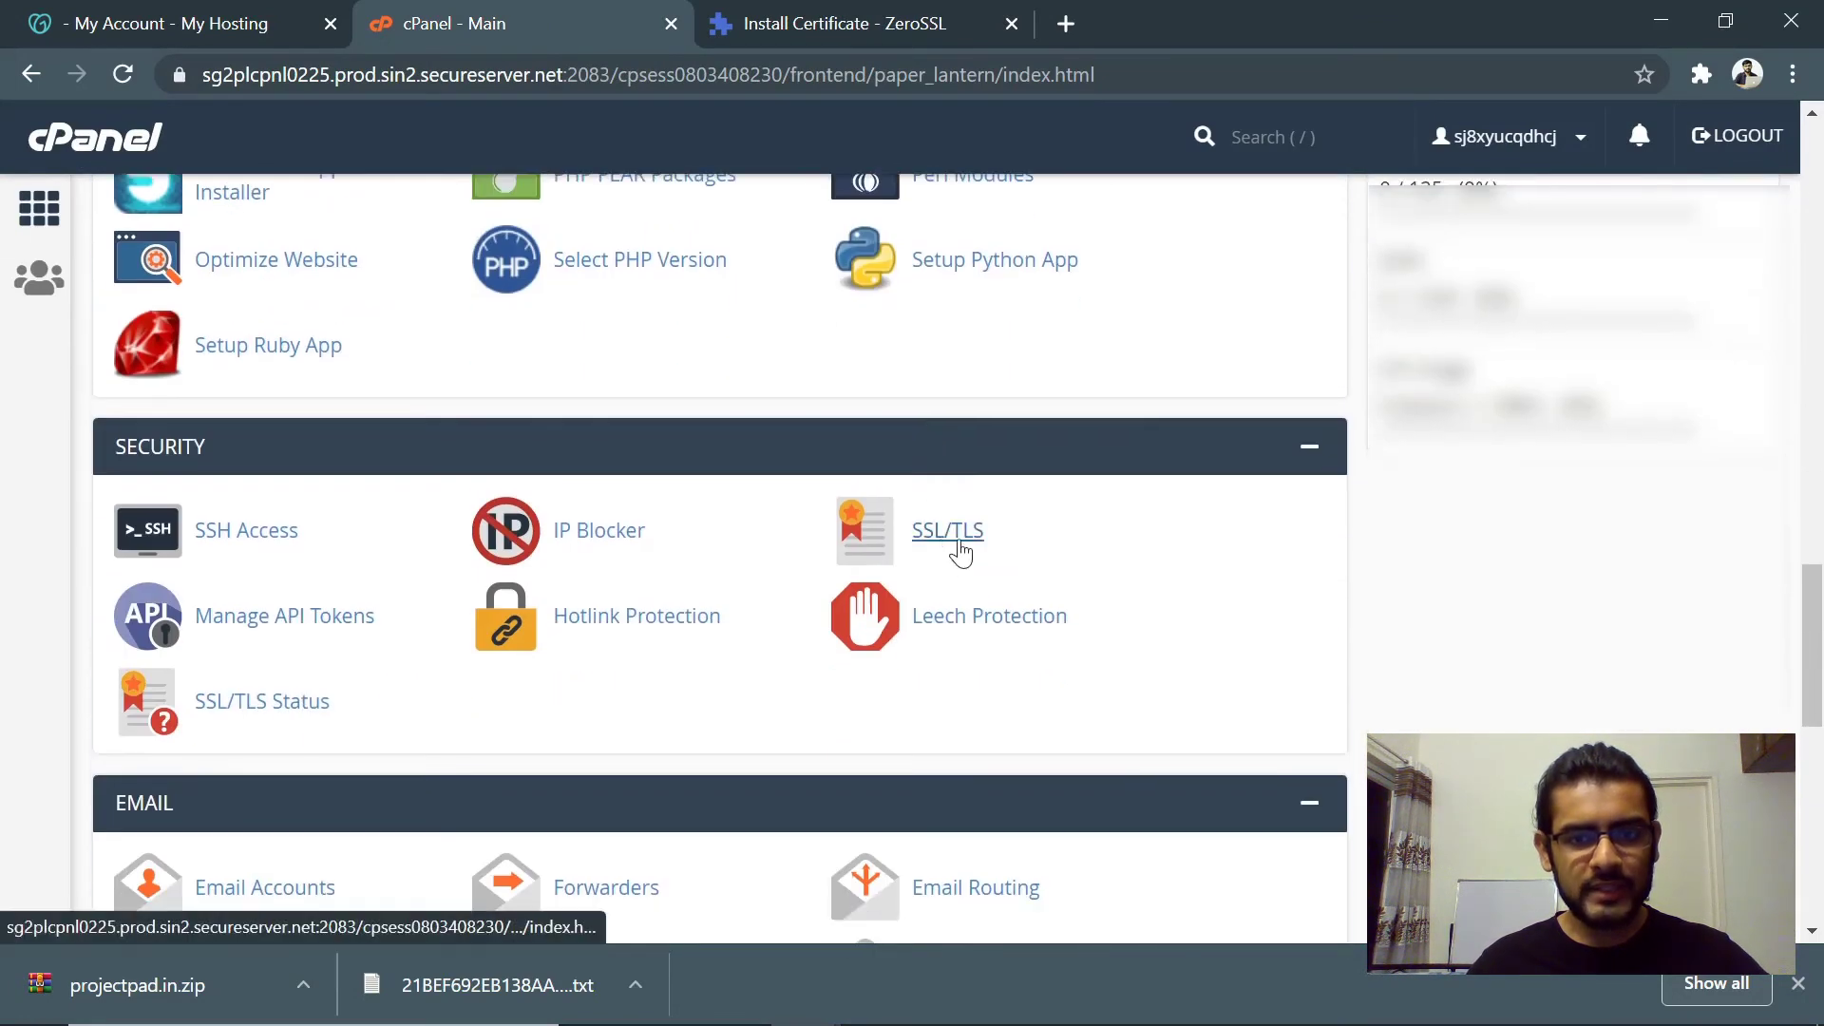
left_click(963, 549)
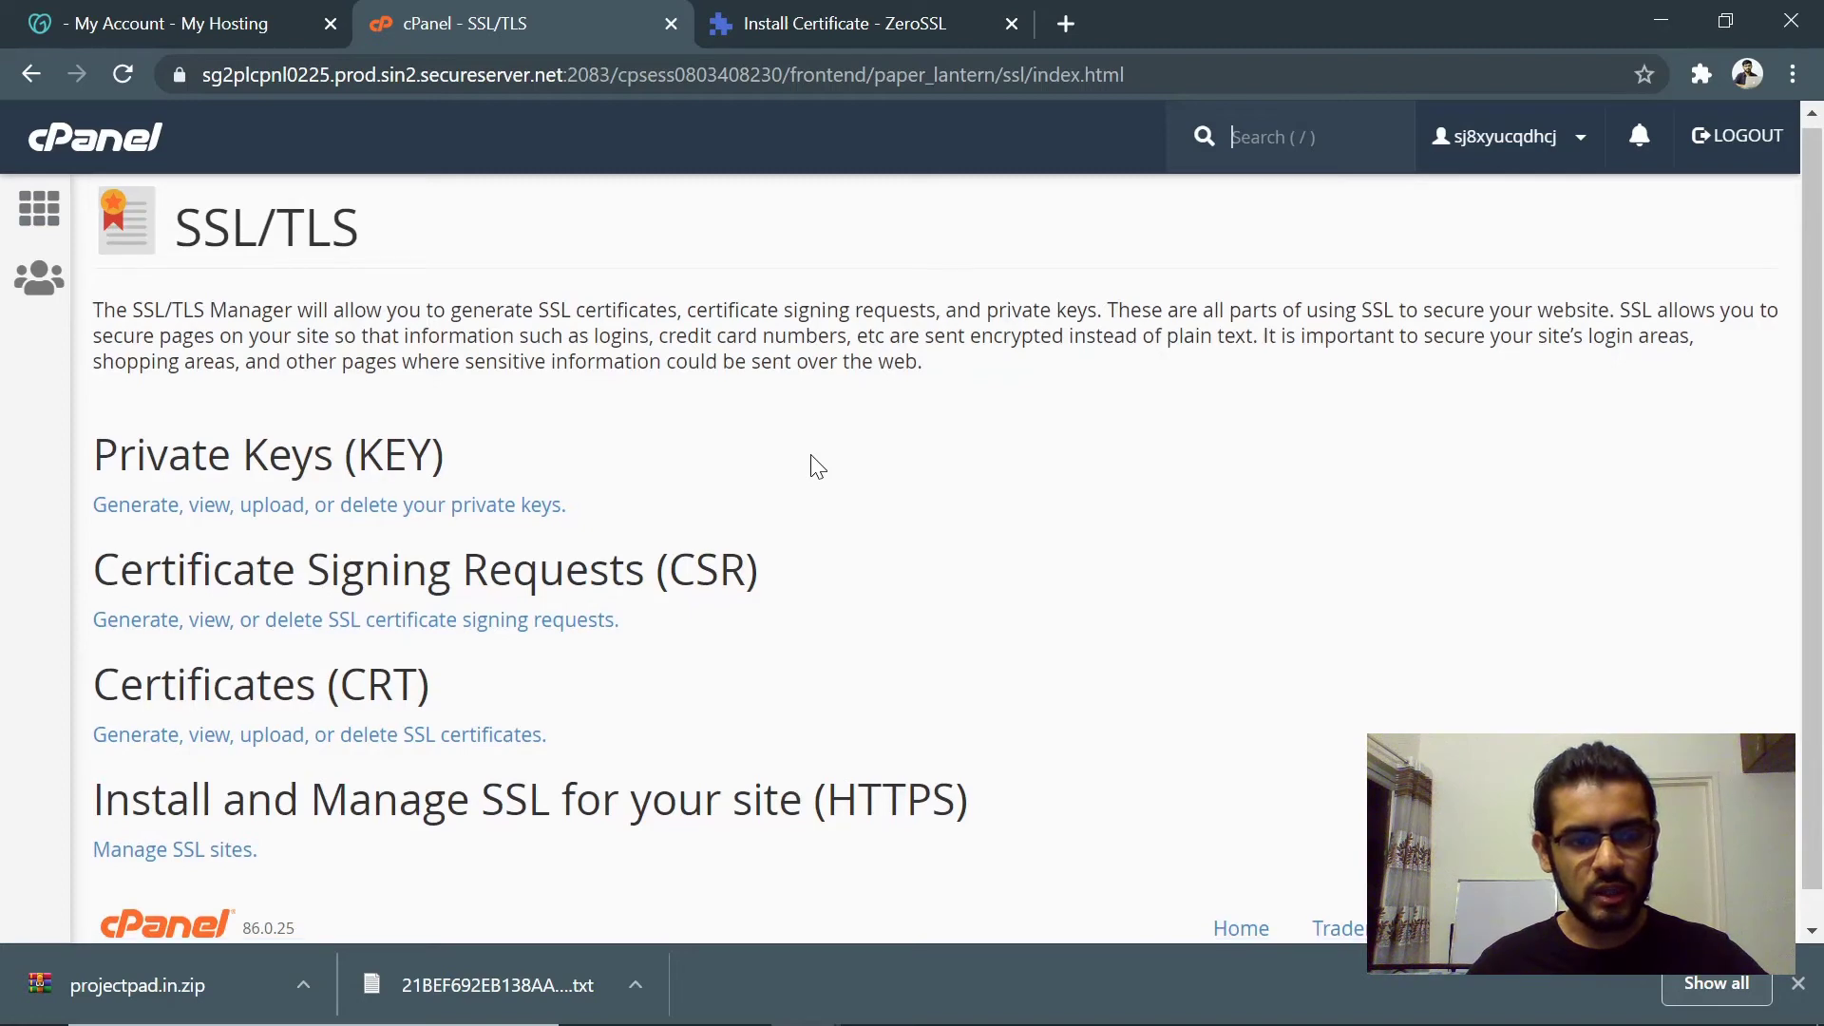
scroll(812, 462, "down", 1)
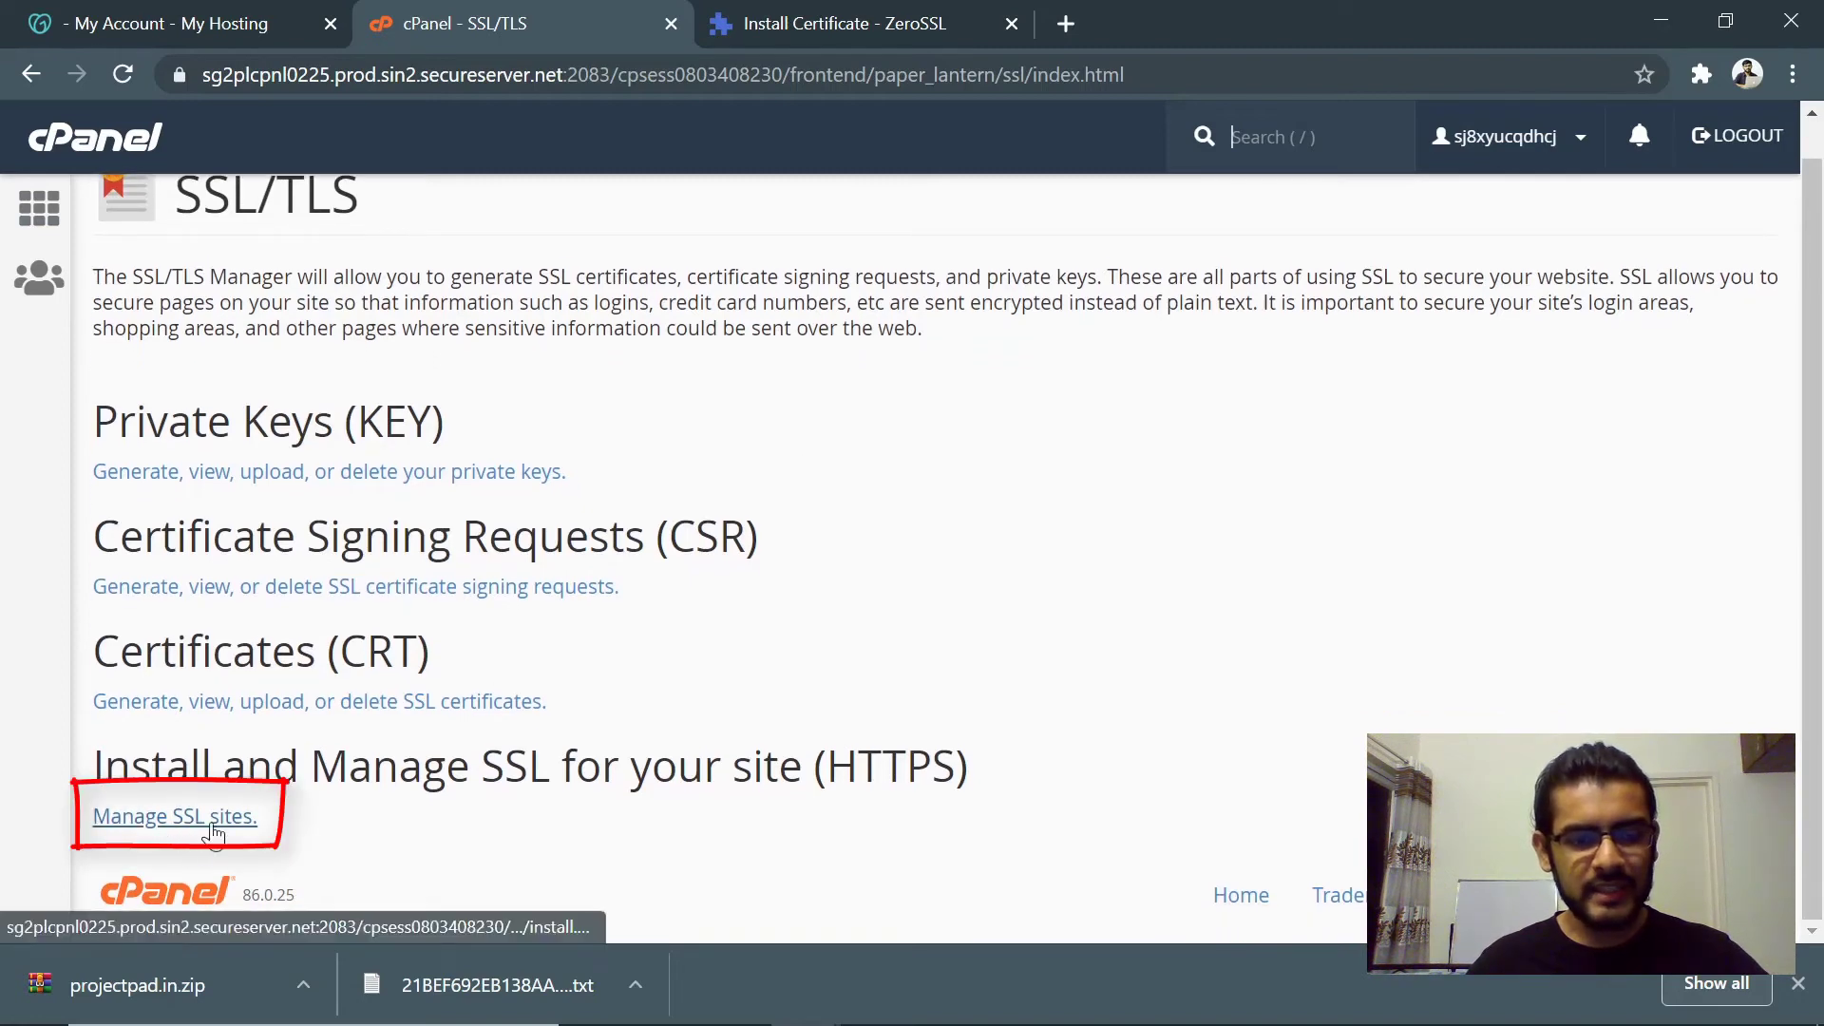
left_click(182, 819)
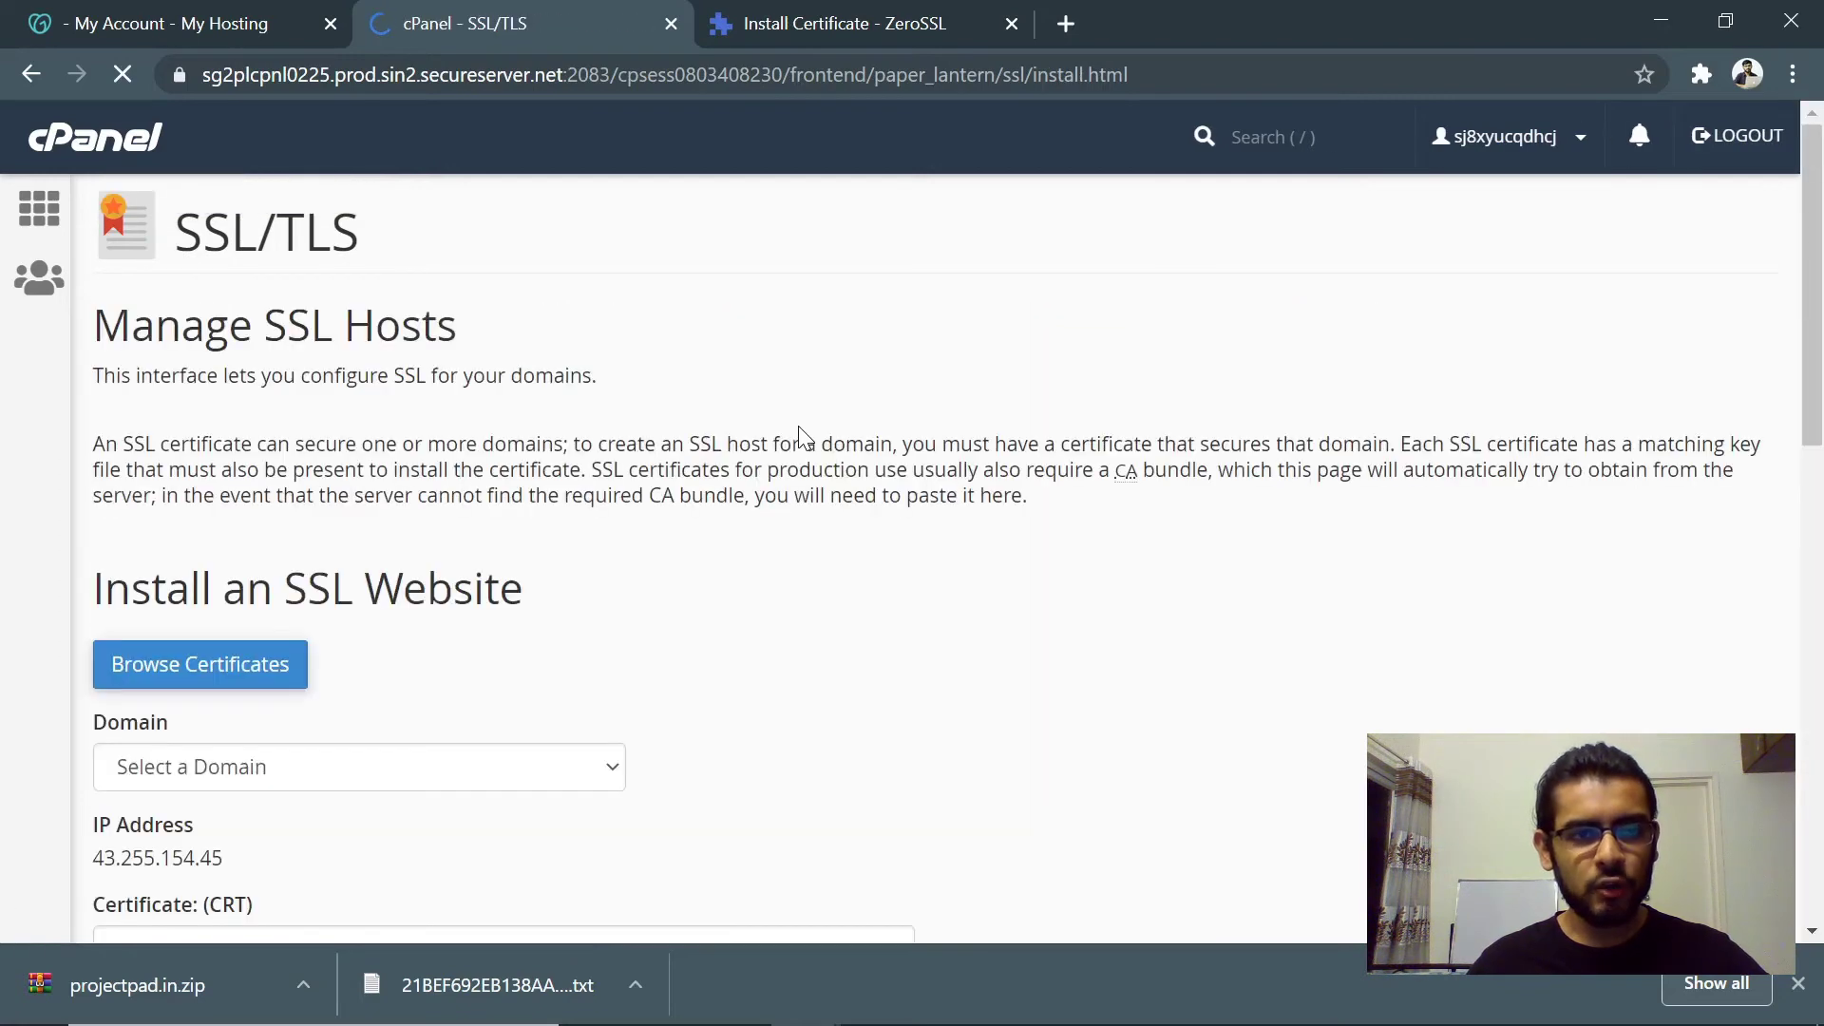
- Put the extracted certificate files beside the cPanel Install an SSL Website form
scroll(751, 532, "down", 3)
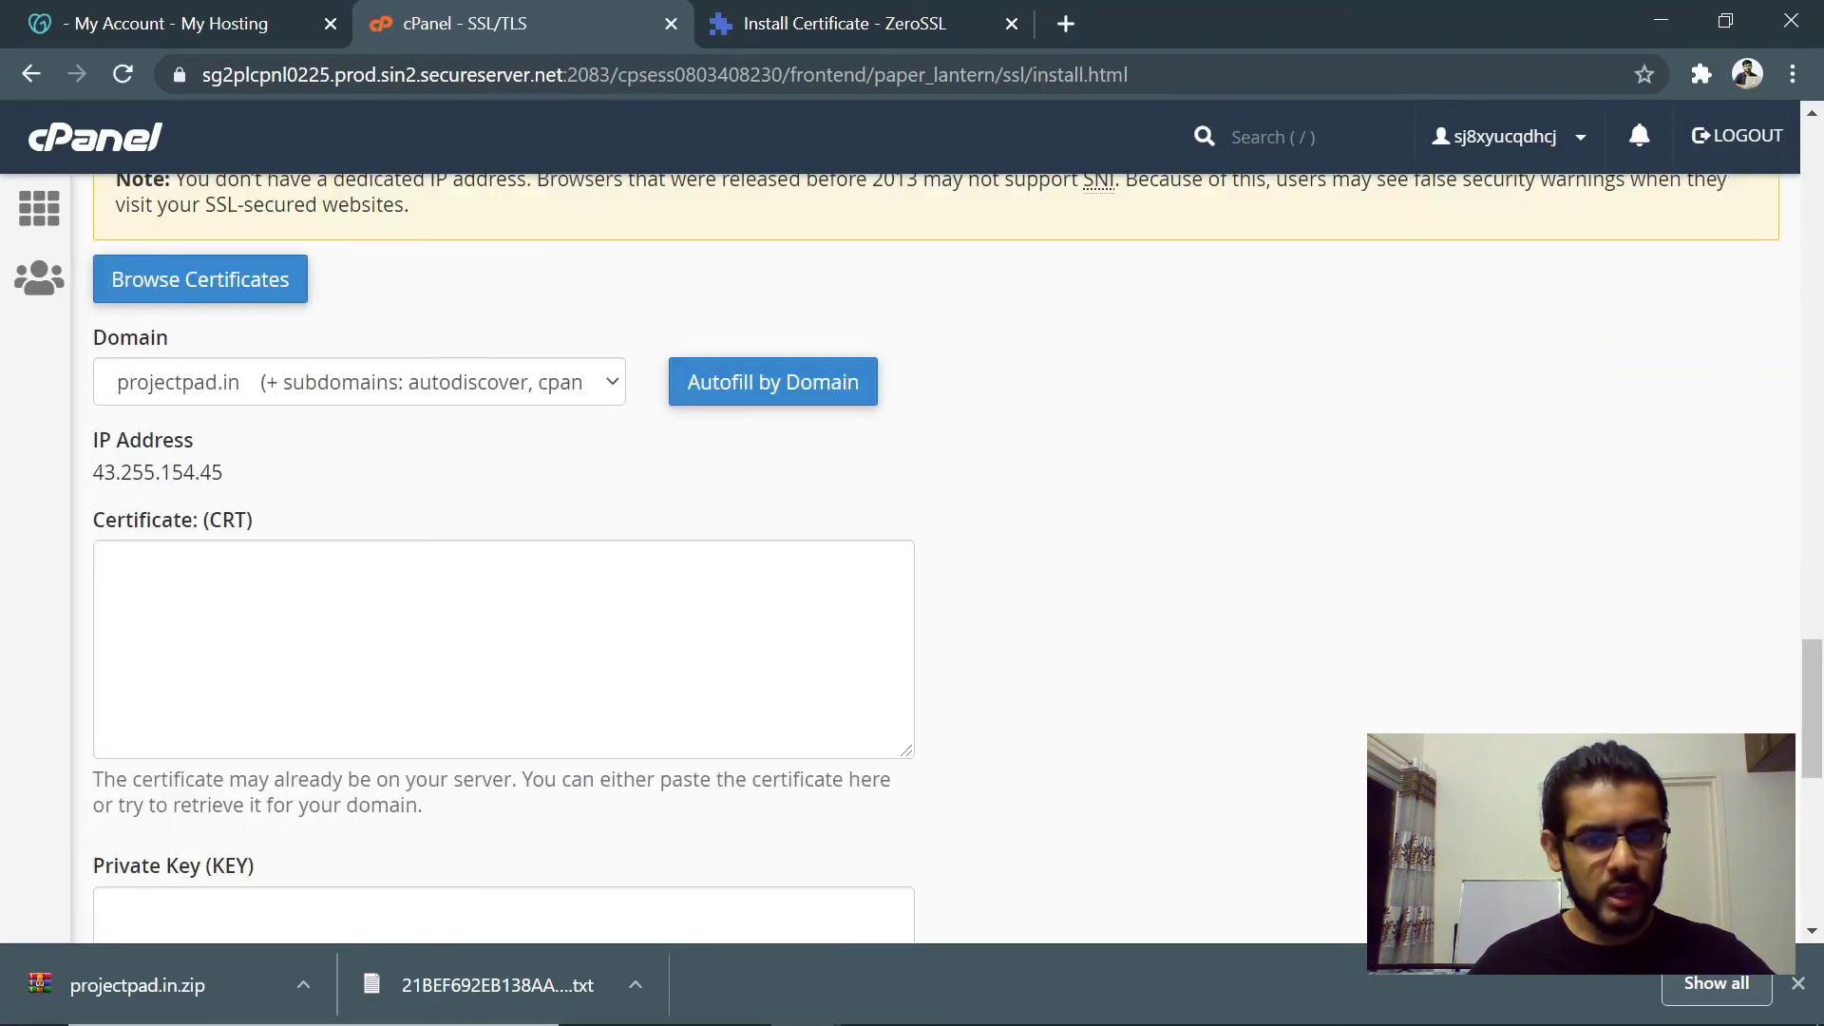
scroll(935, 558, "down", 5)
scroll(935, 558, "up", 3)
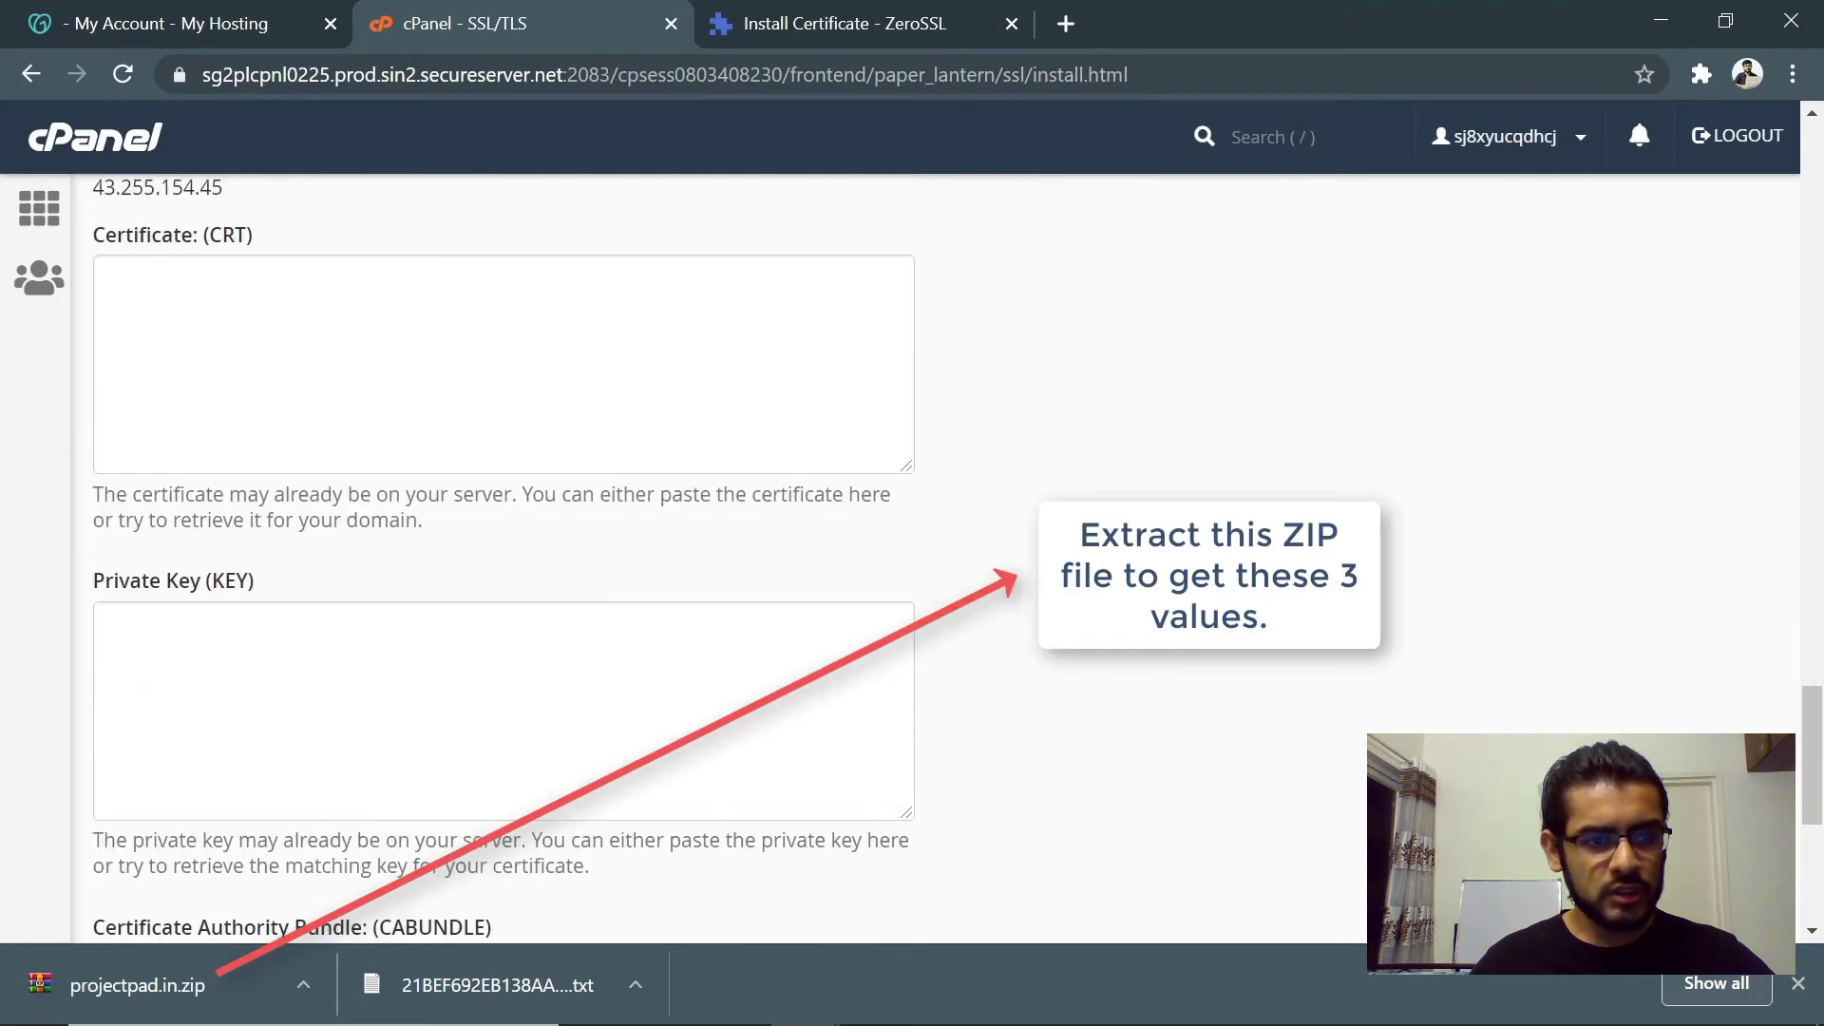
scroll(912, 558, "up", 3)
key("alt+Tab")
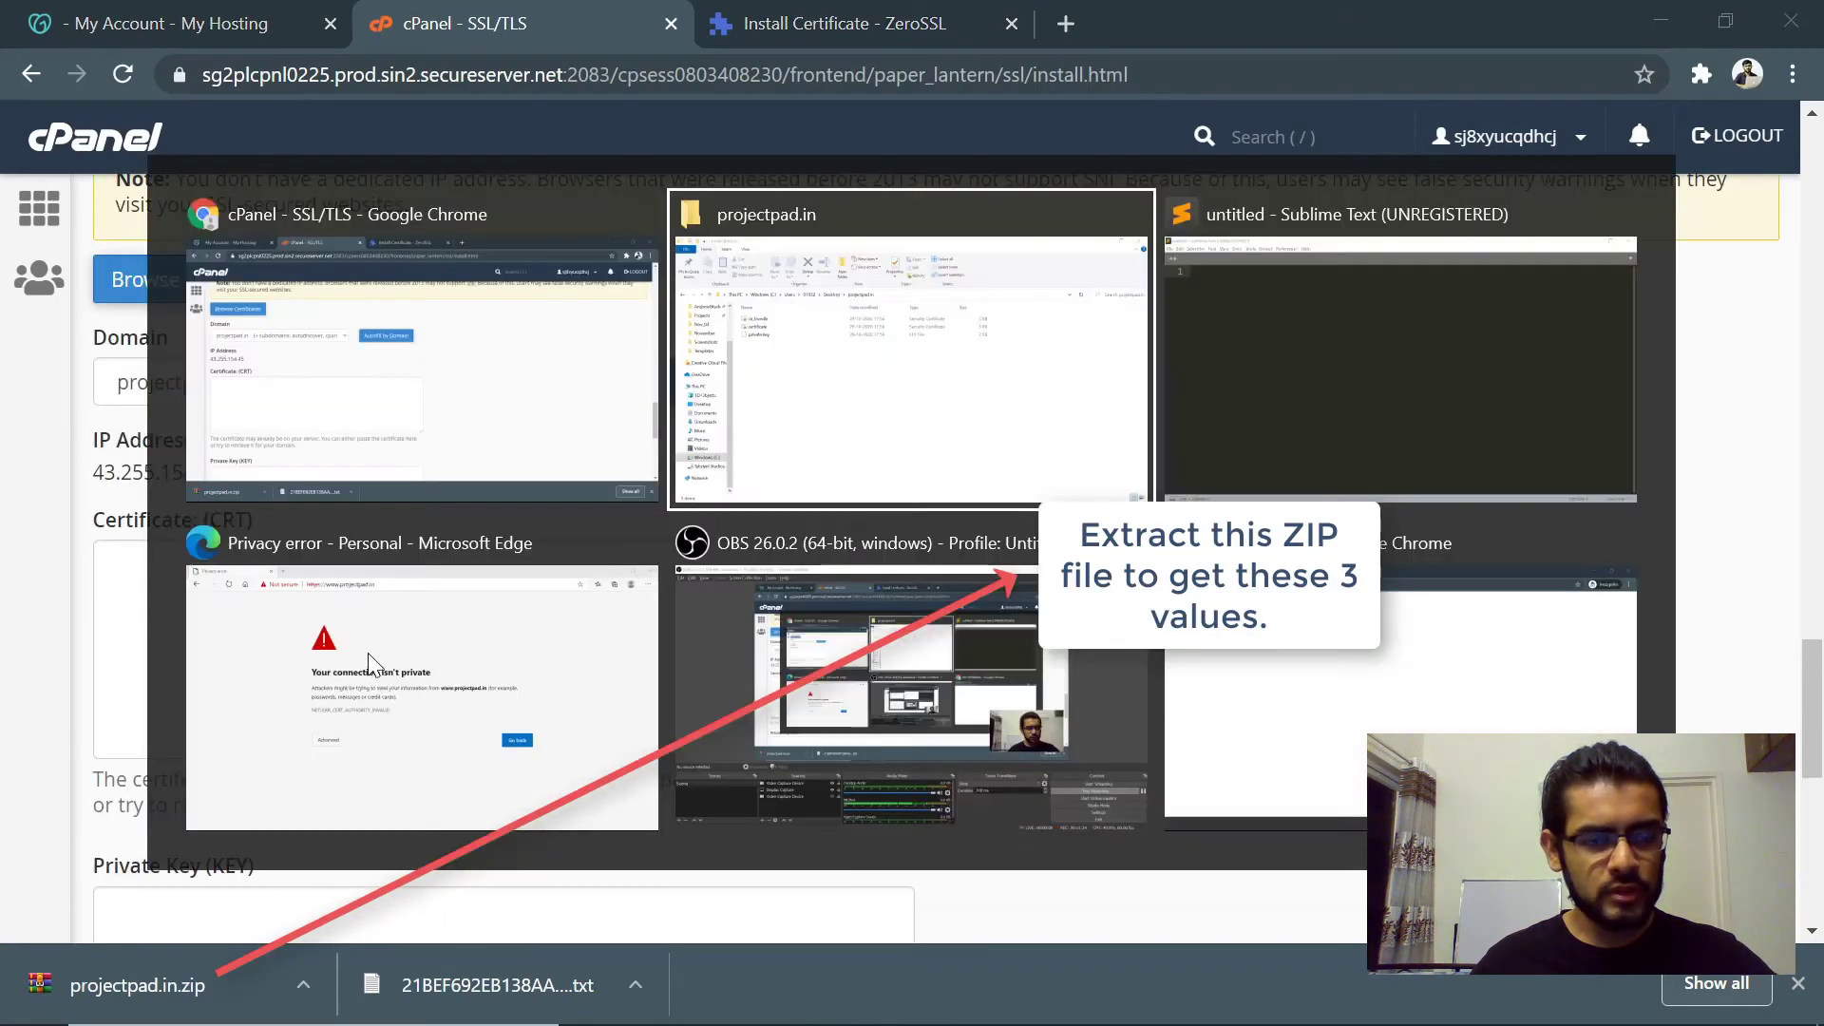
left_click_drag(465, 464, 361, 275)
left_click(407, 509)
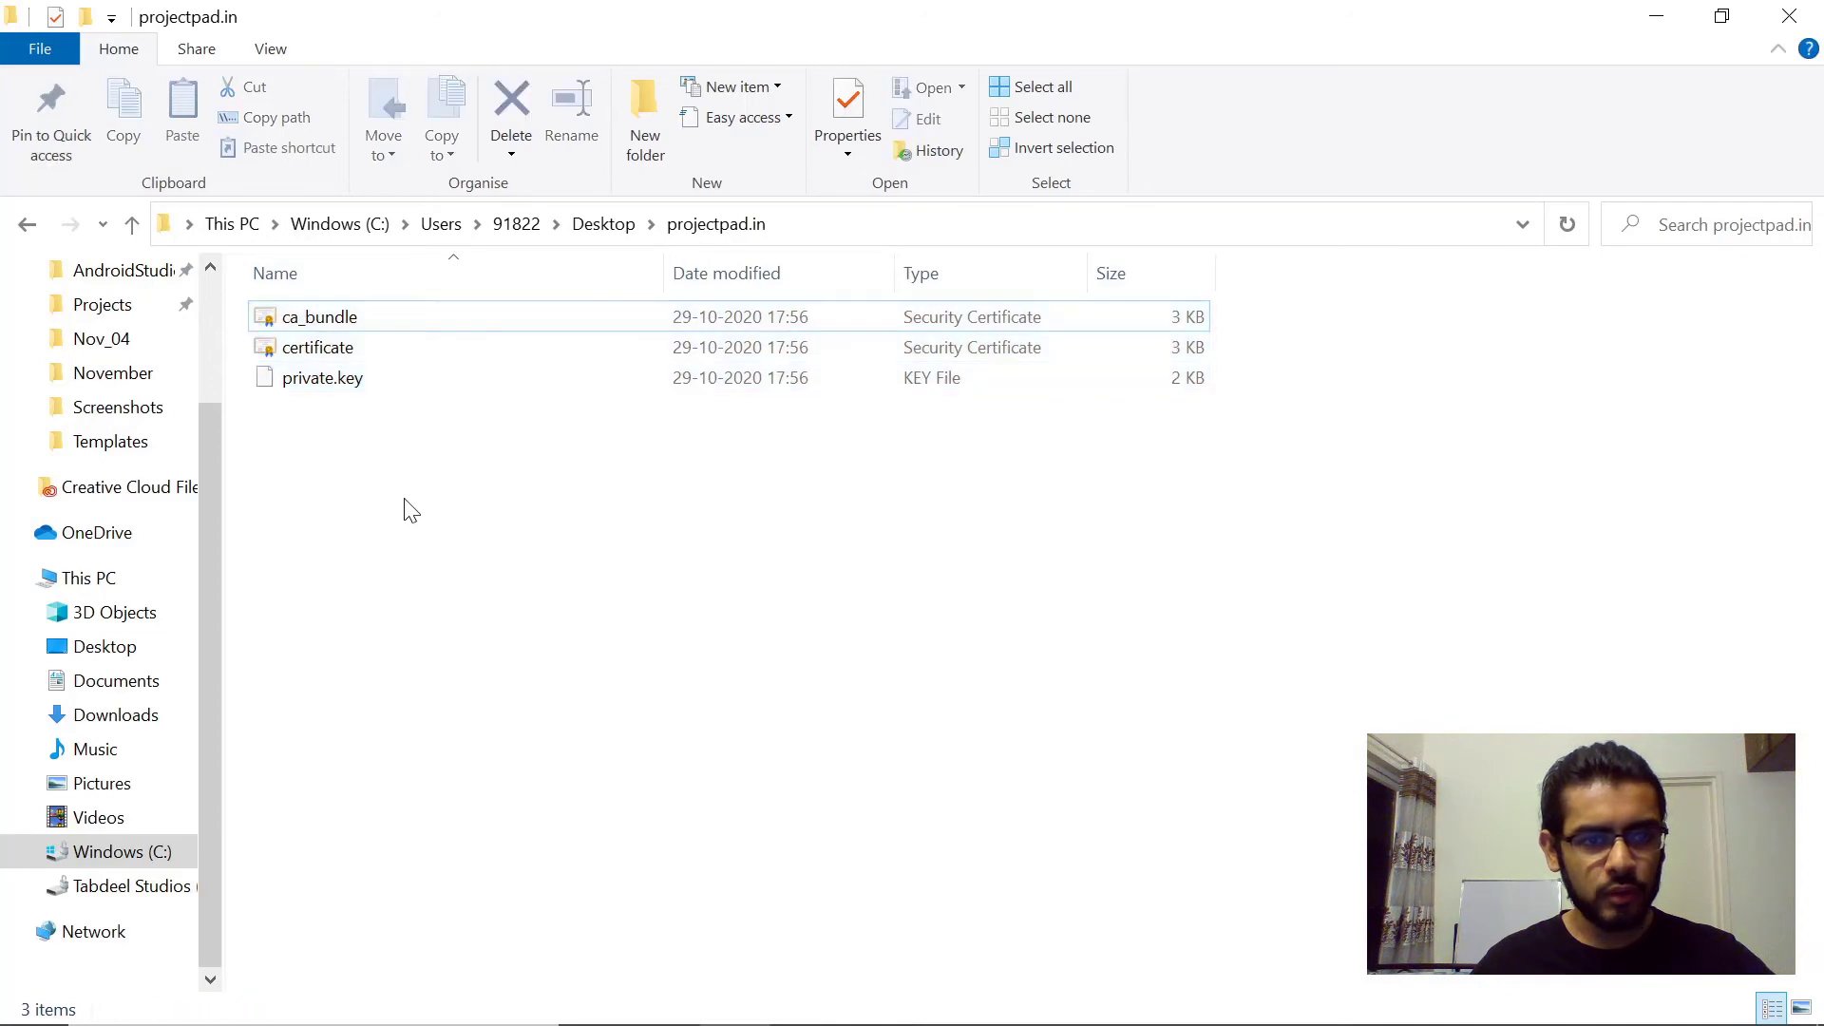
key("alt+Tab")
left_click_drag(93, 519, 261, 525)
left_click(290, 512)
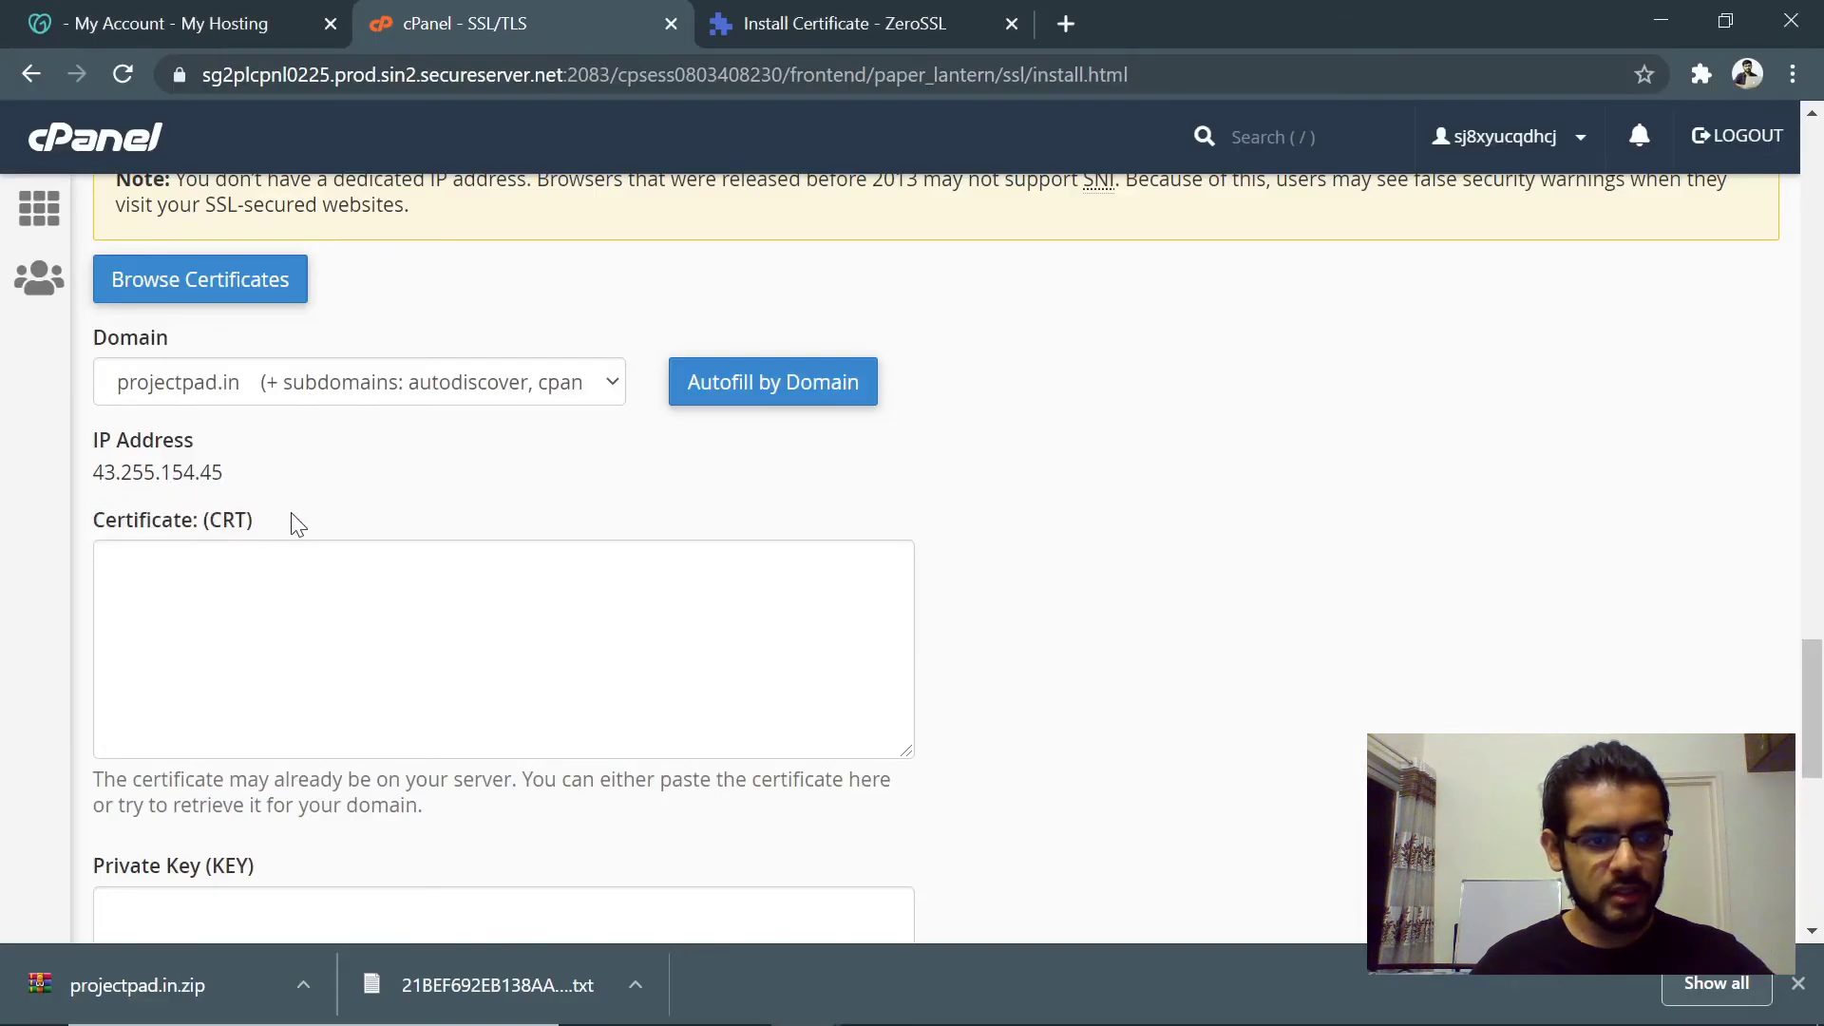
- Paste the certificate file's contents into the Certificate (CRT) field
key("alt+Tab")
left_click(316, 347)
right_click(316, 350)
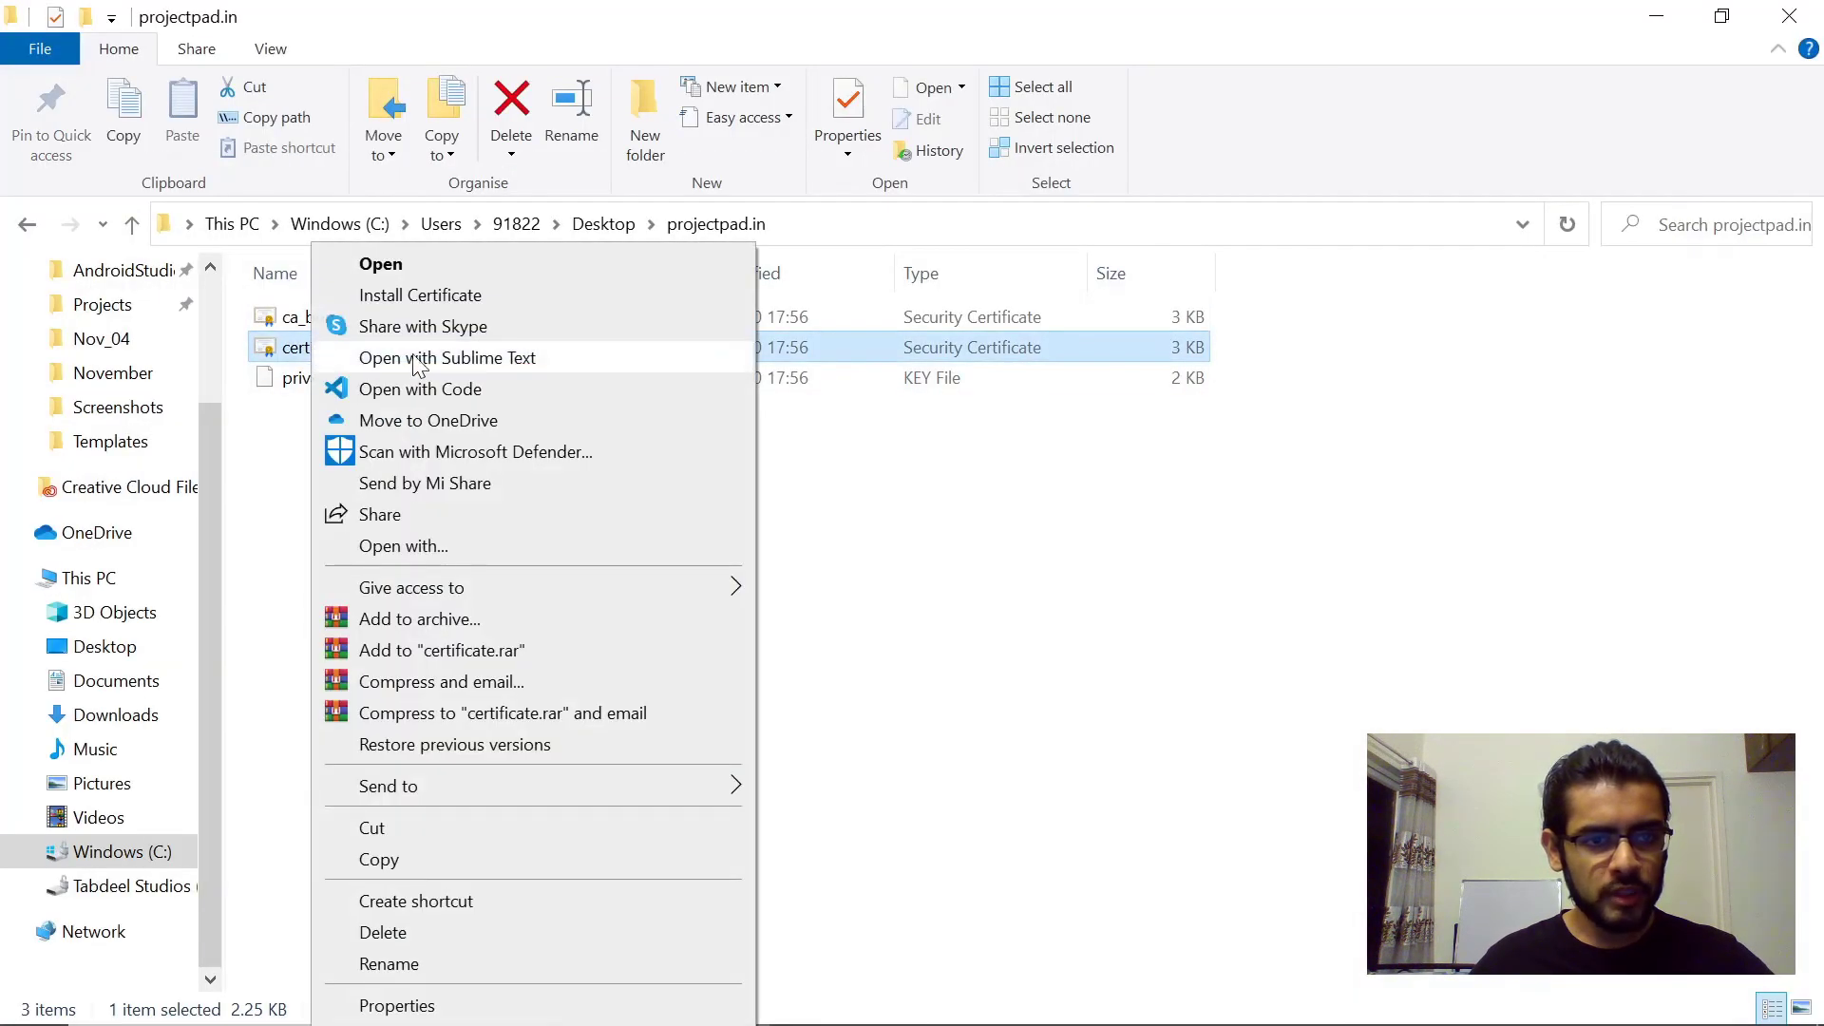
left_click(448, 358)
left_click(472, 424)
key("ctrl+a")
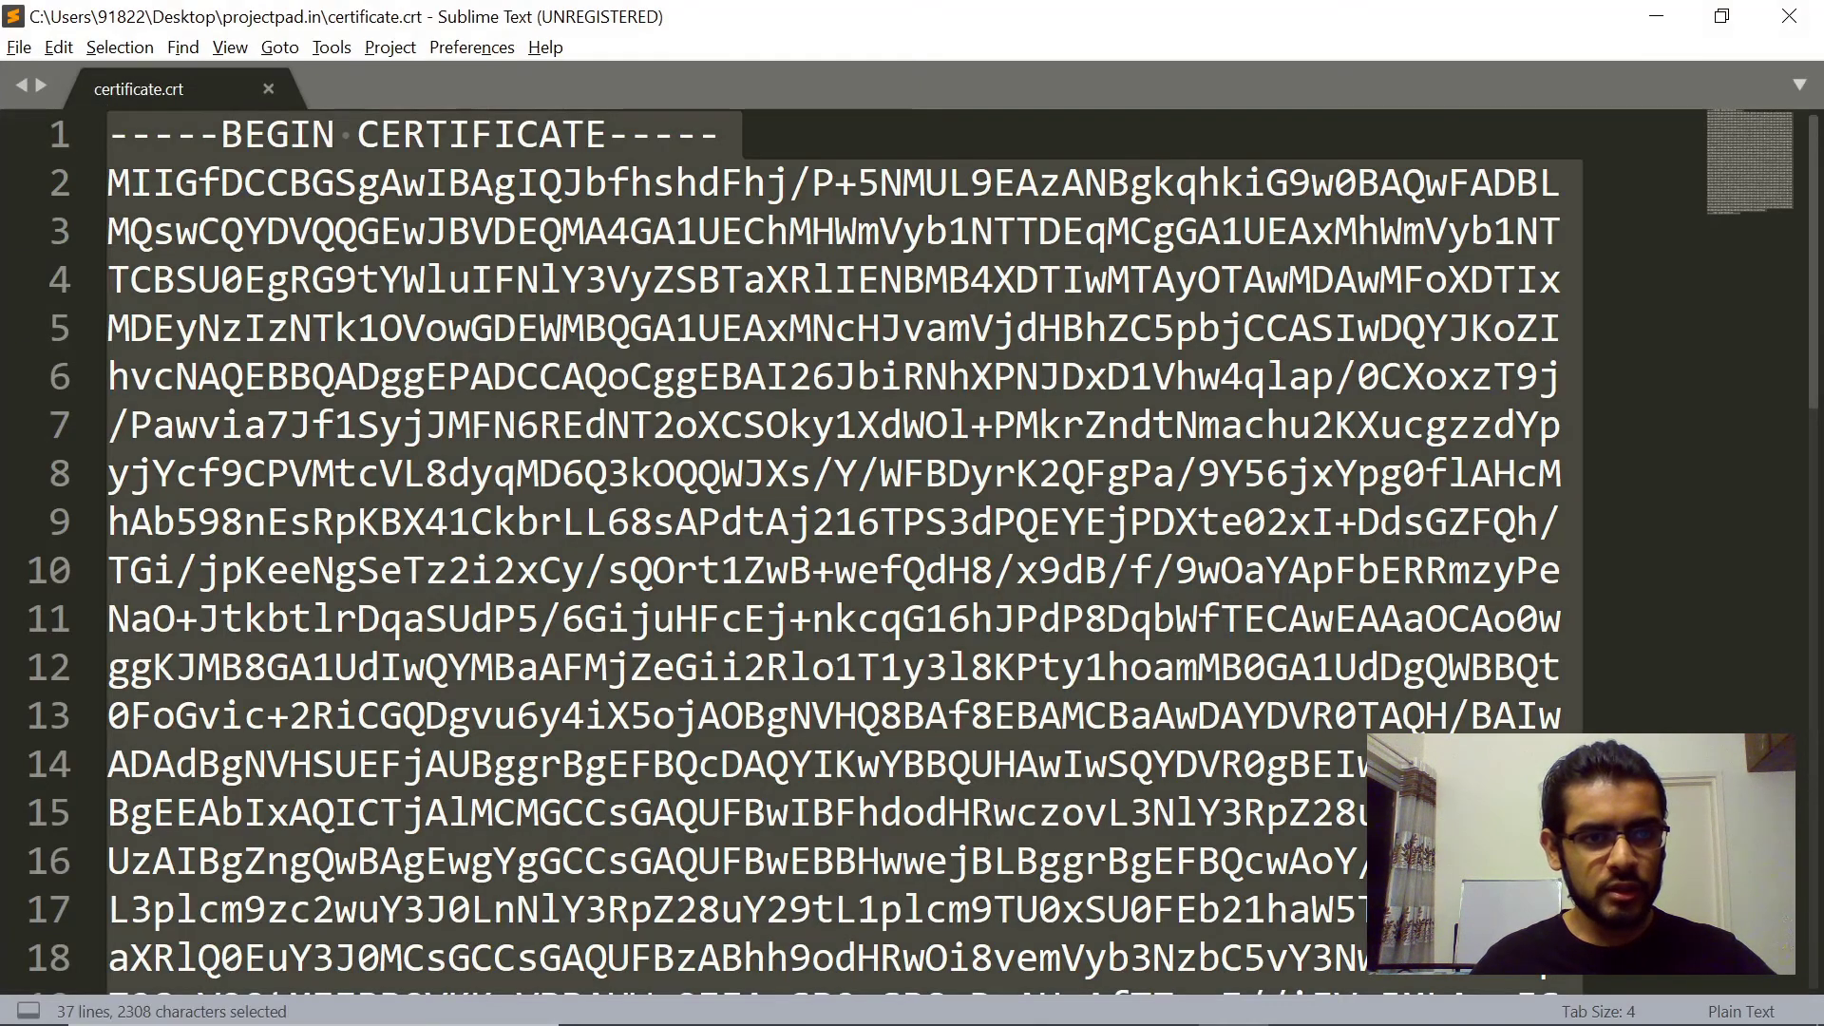
key("alt+Tab")
key("alt+Tab")
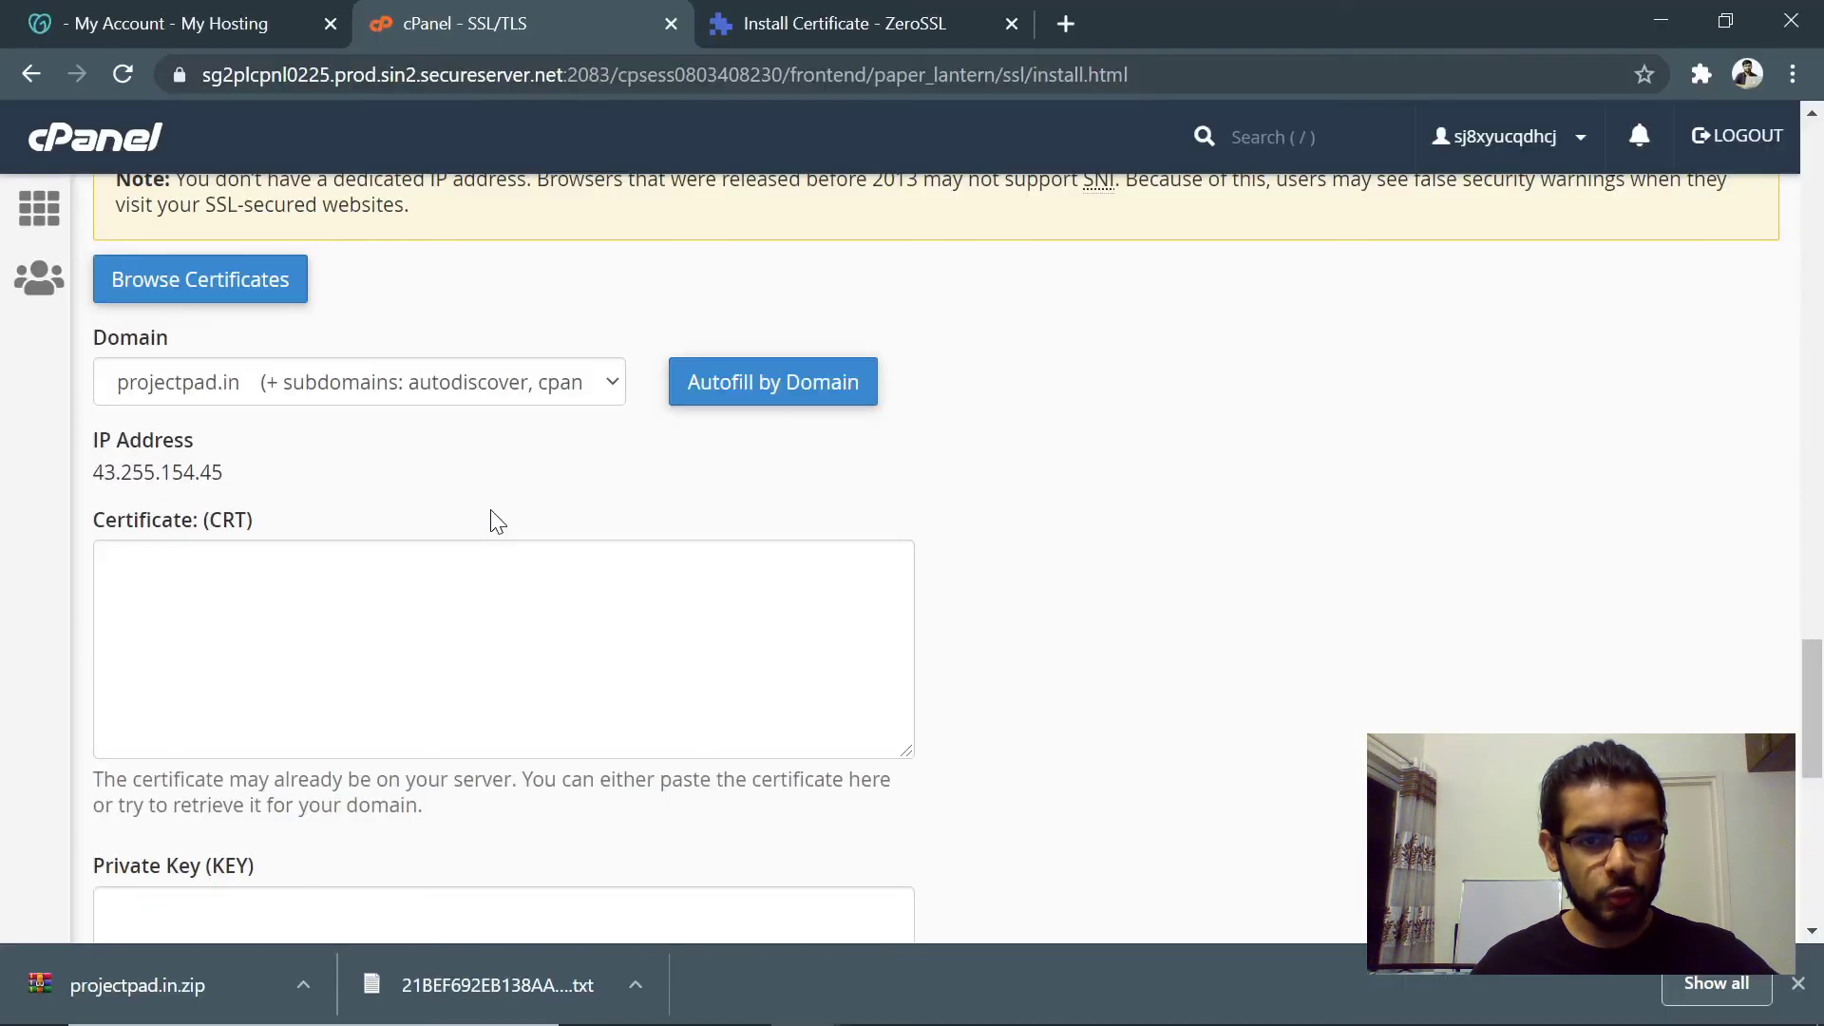
key("ctrl+v")
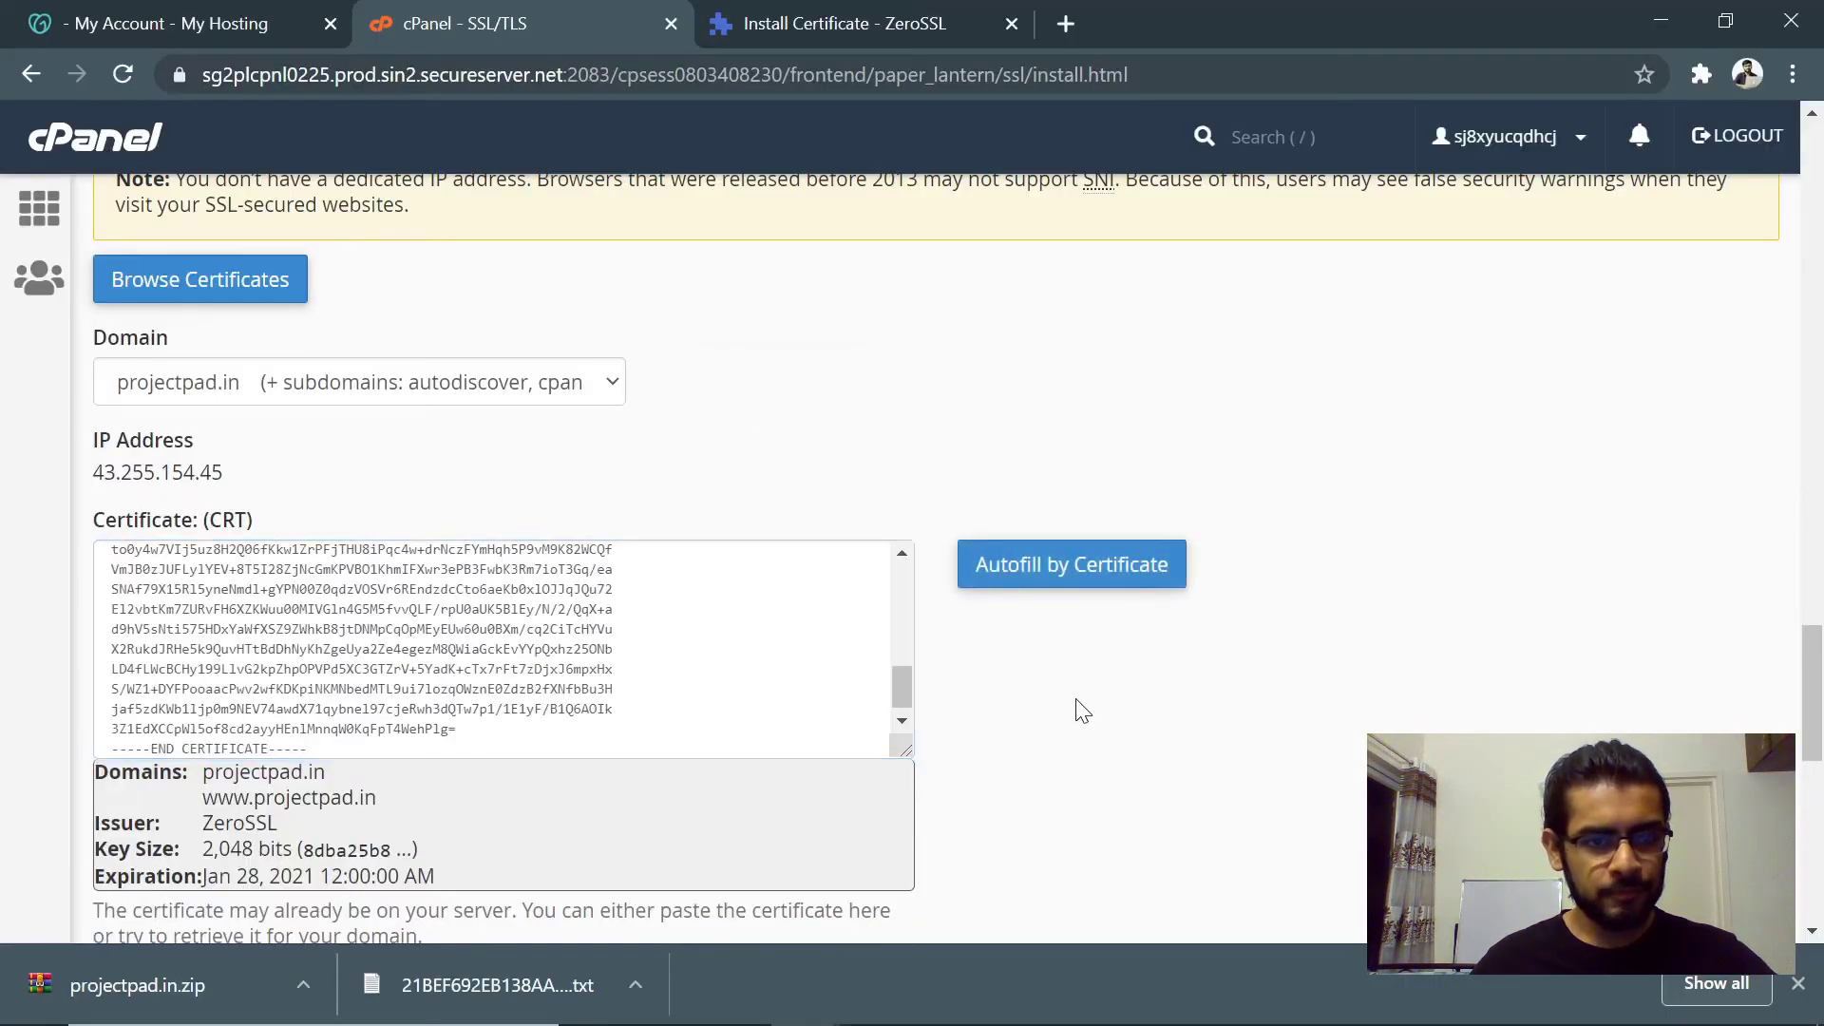
- Paste the contents of private.key into the Private Key (KEY) field
scroll(1081, 711, "down", 3)
scroll(1081, 711, "down", 2)
left_click_drag(107, 442, 273, 432)
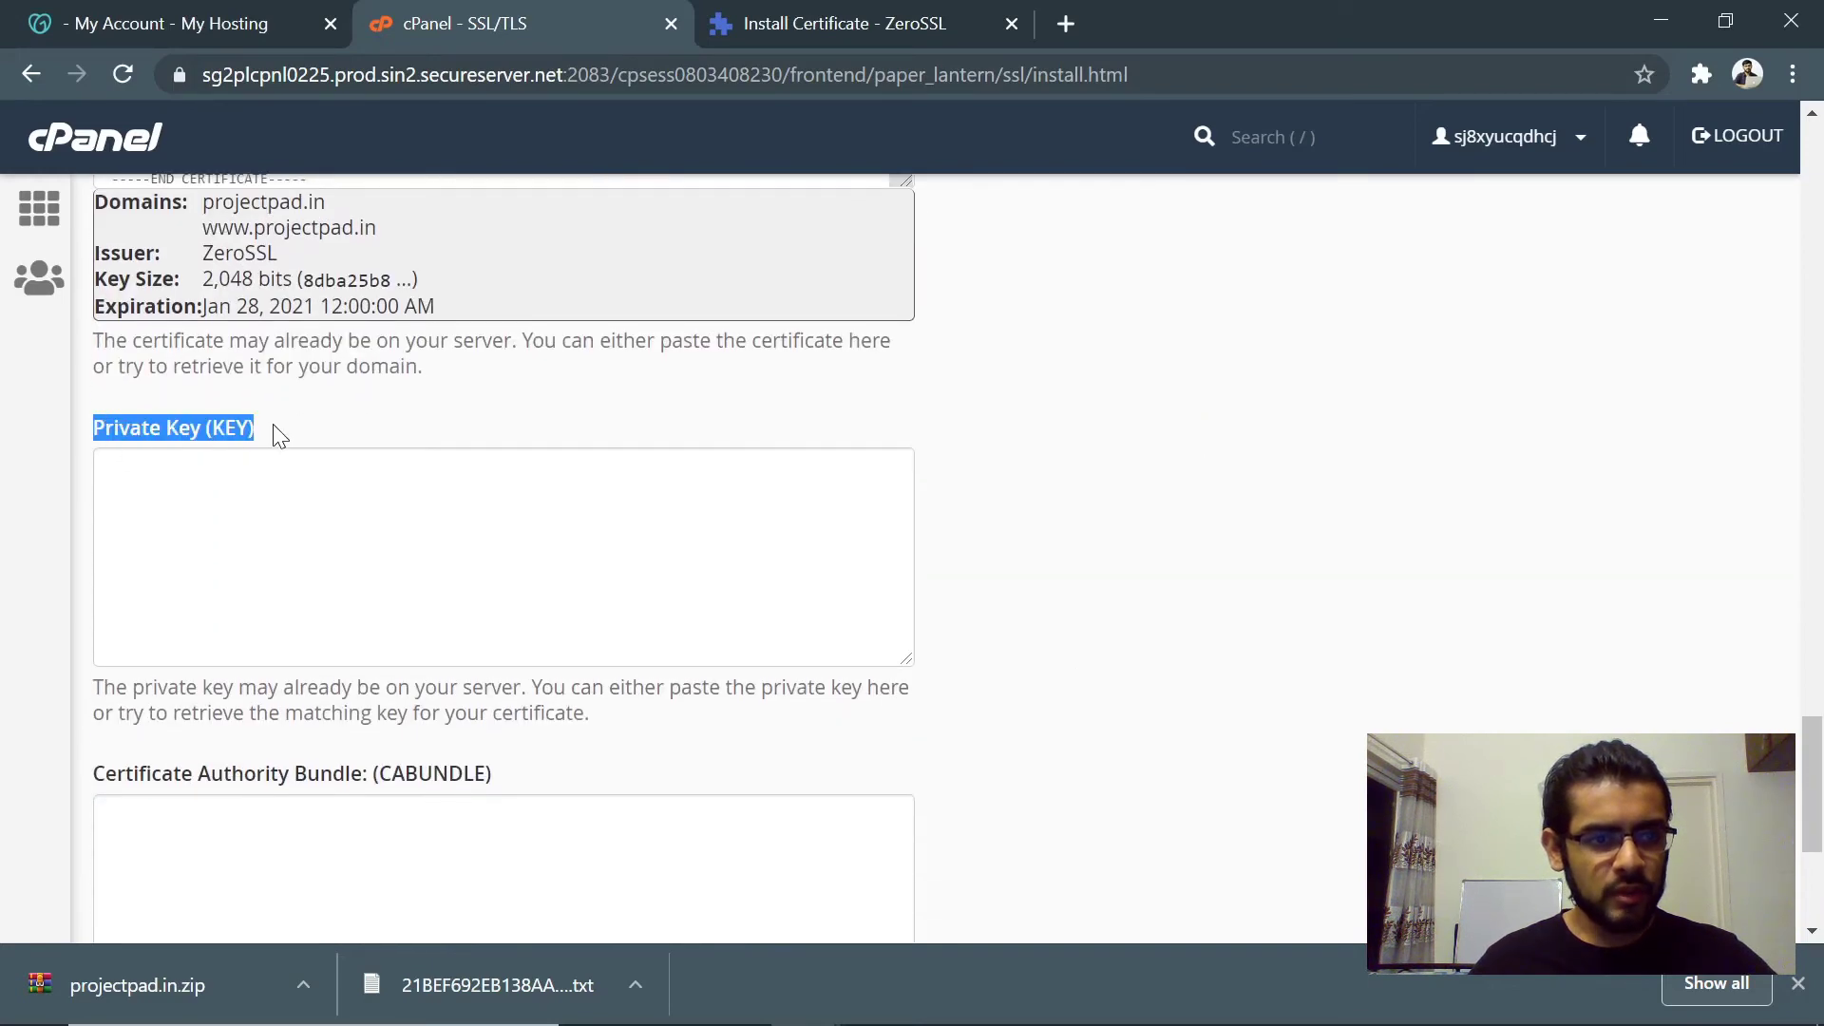
left_click(275, 434)
key("alt+Tab")
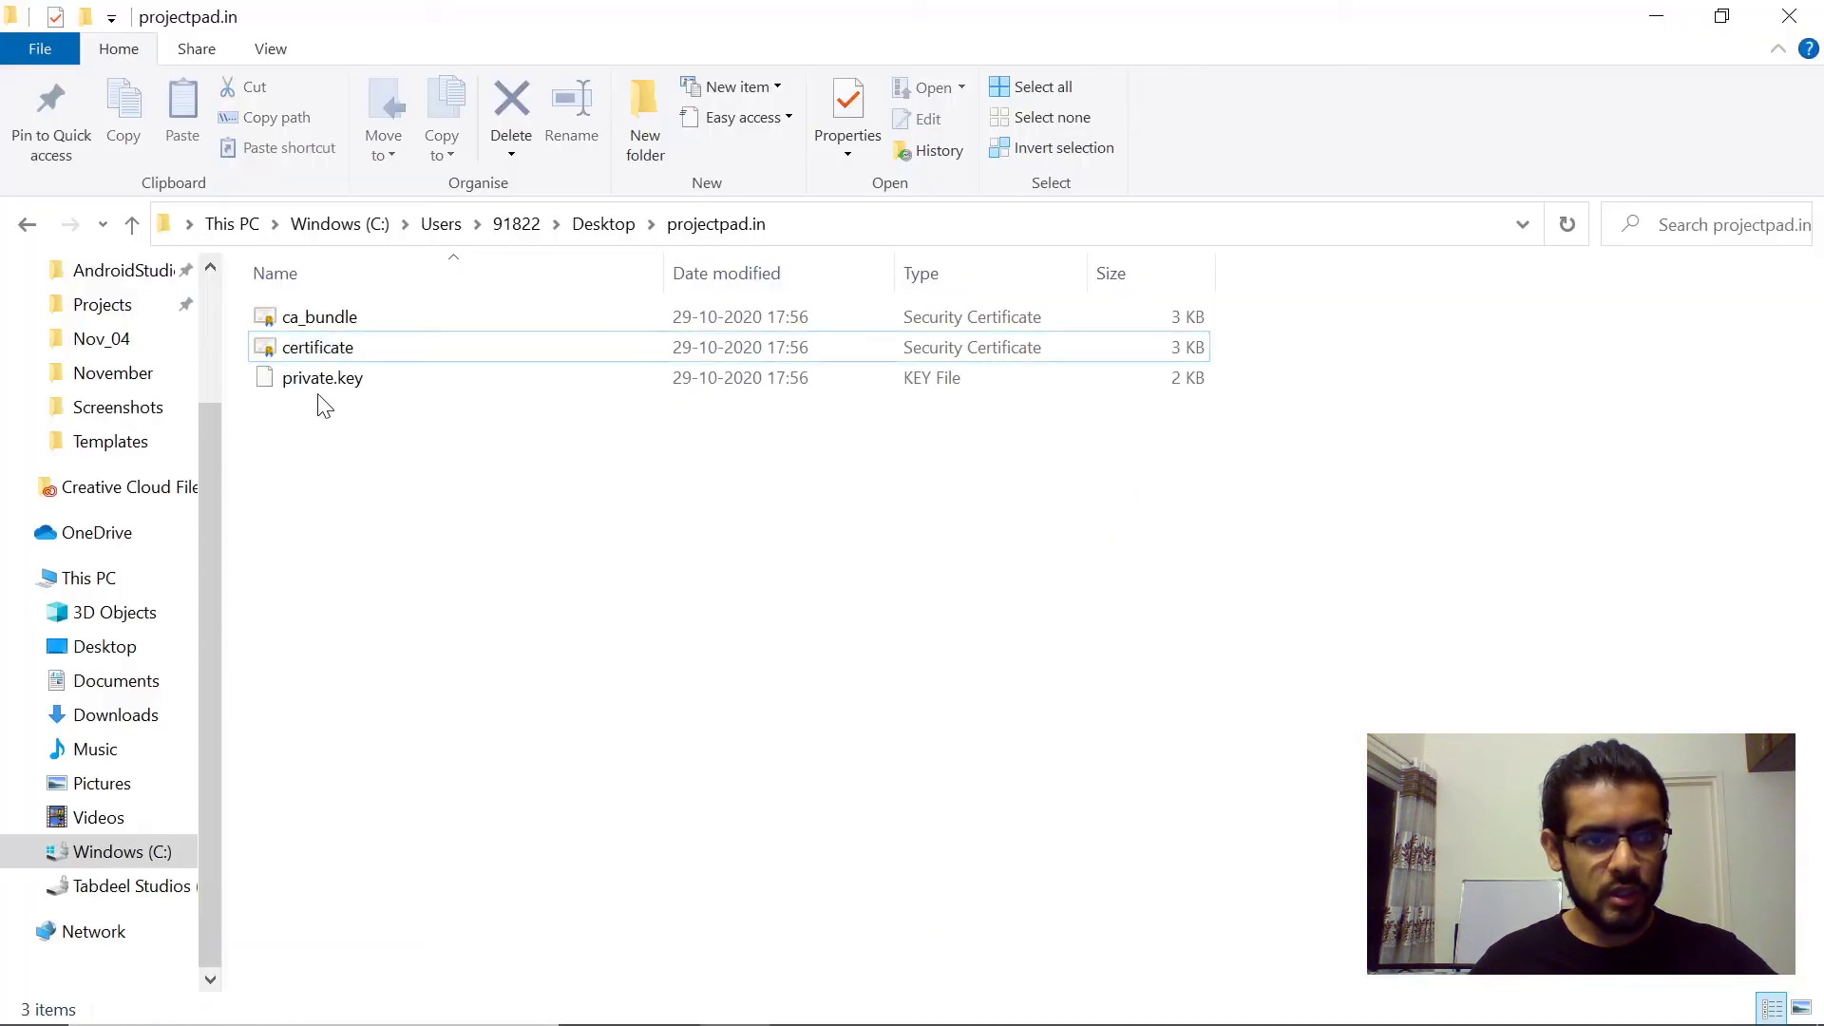
left_click(323, 380)
right_click(321, 378)
left_click(456, 392)
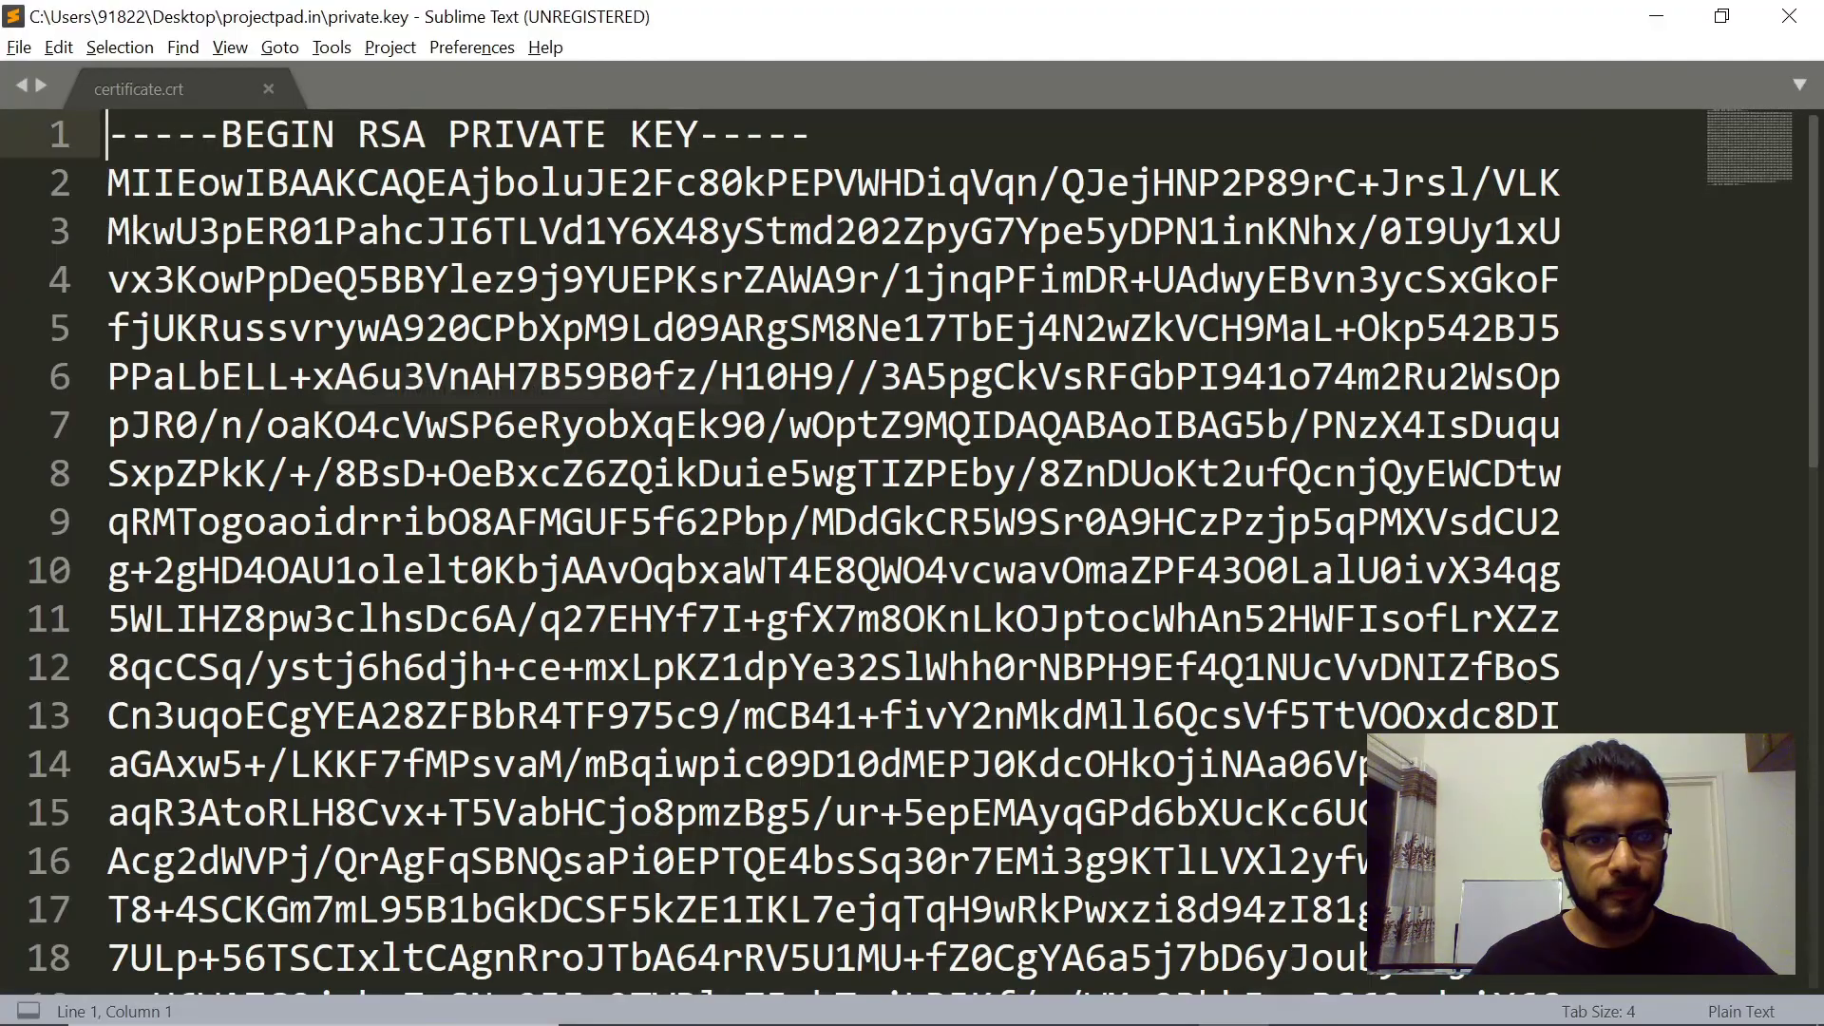
key("alt+Tab")
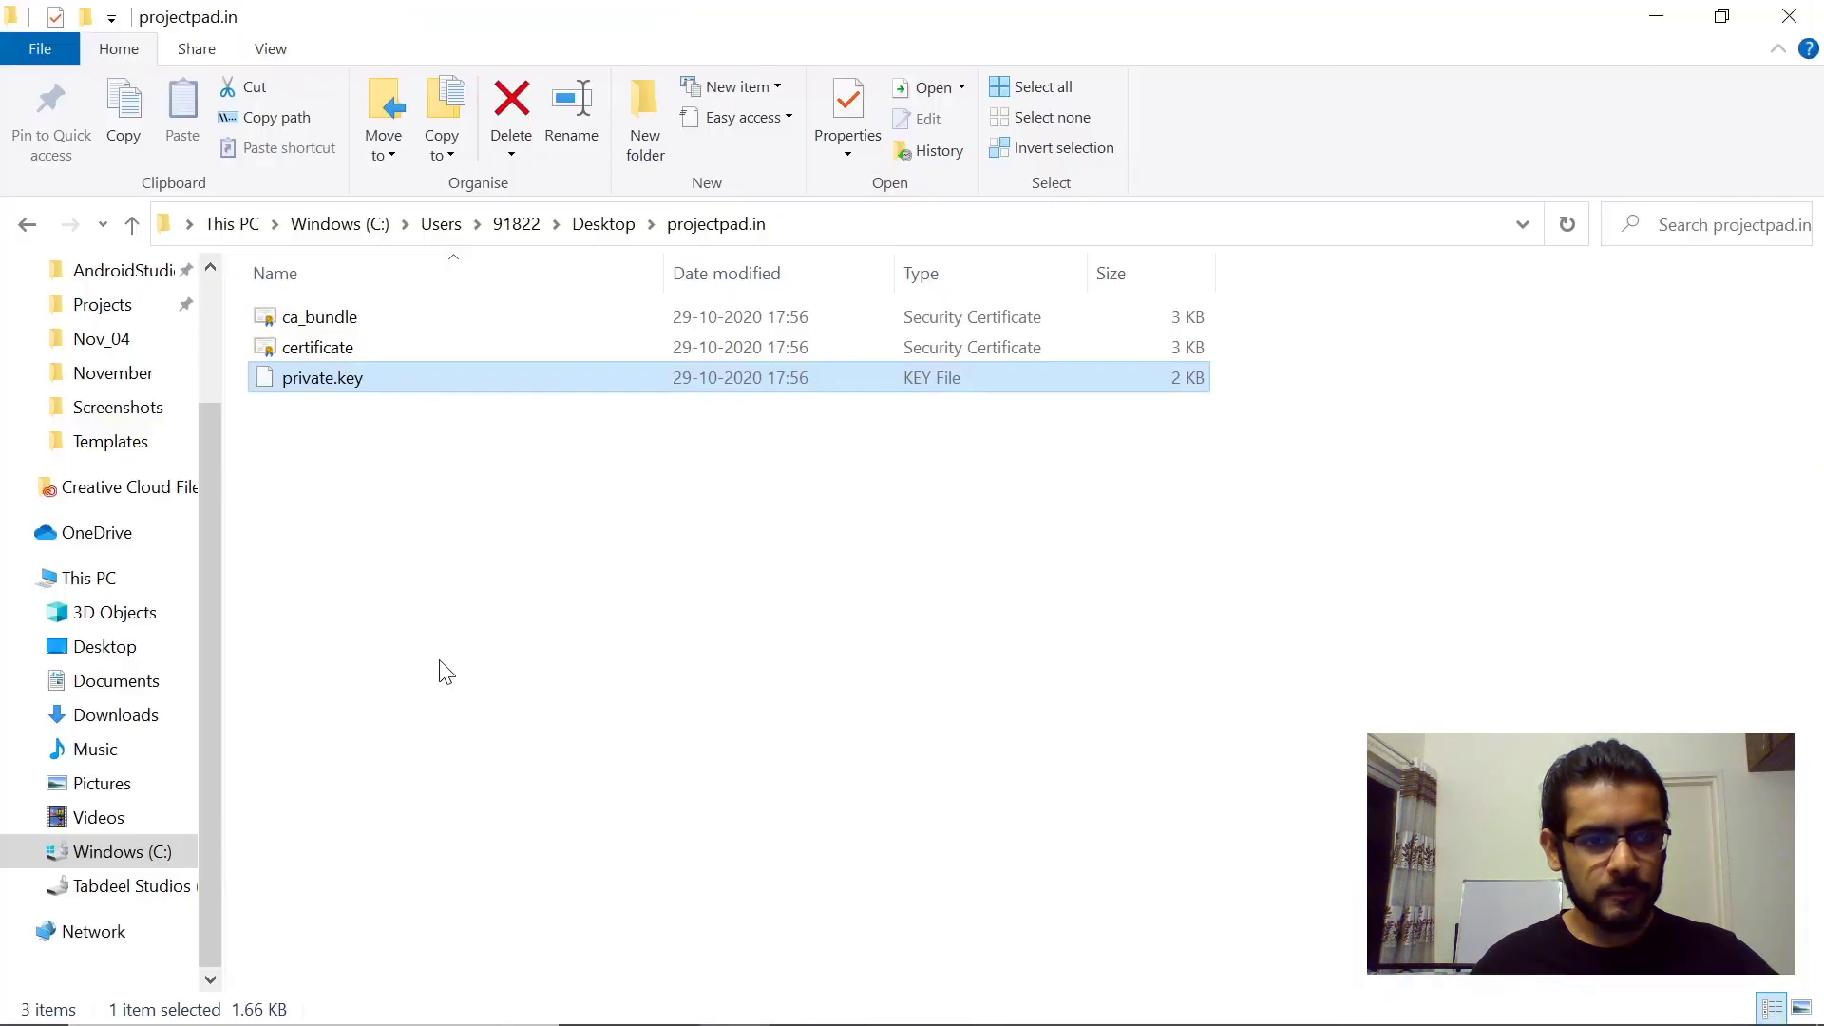
key("alt+Tab")
key("ctrl+v")
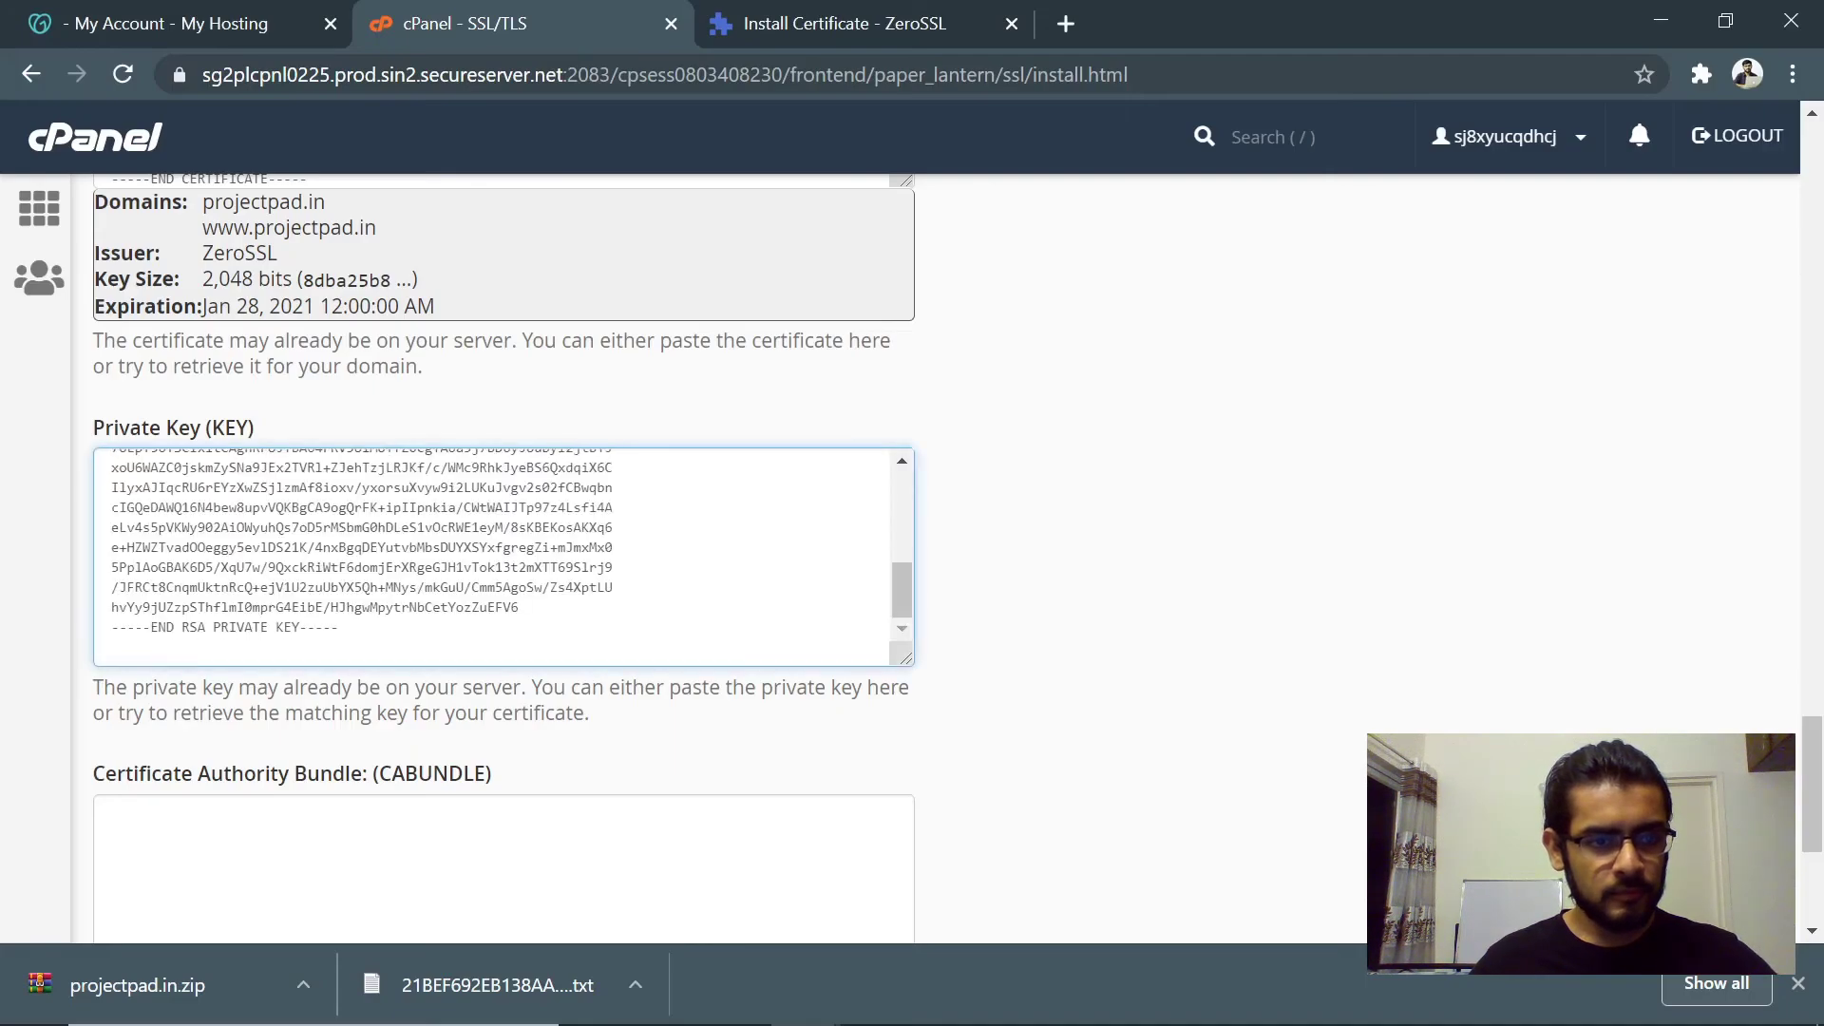
- Copy all of ca_bundle.crt and paste it into the CABUNDLE field
scroll(328, 766, "down", 2)
left_click(333, 660)
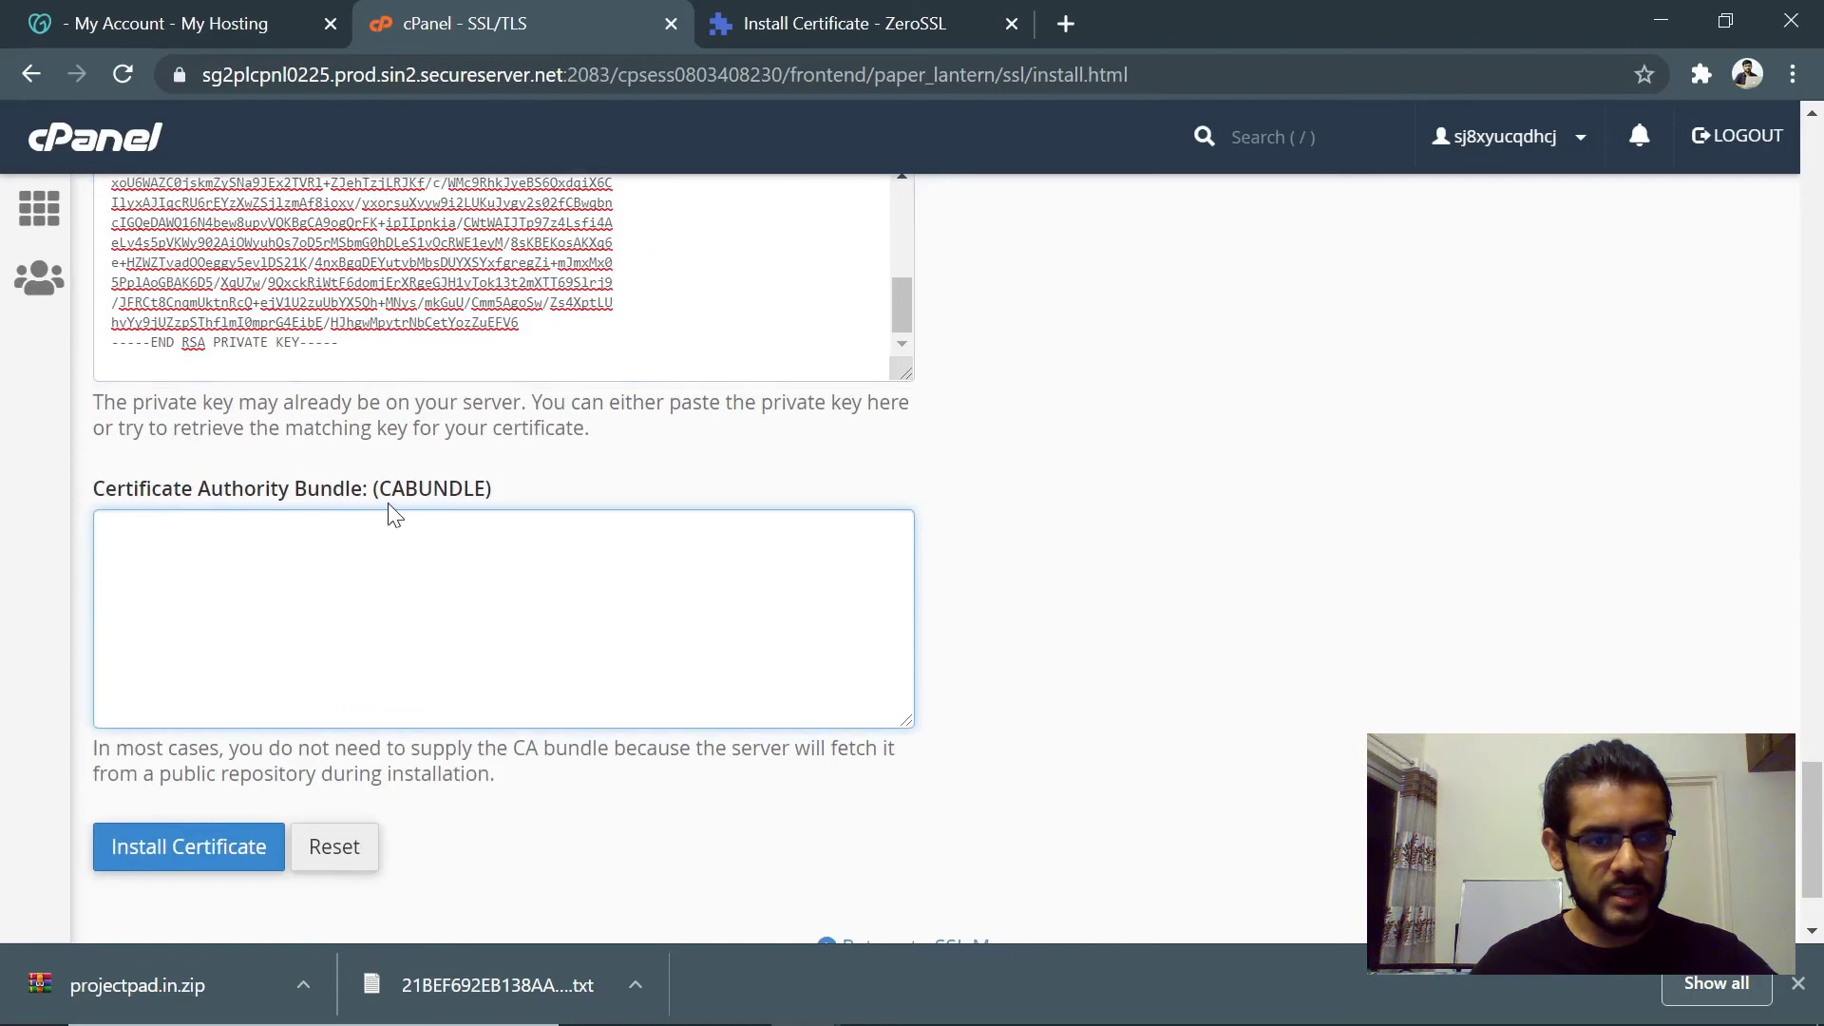
key("alt+Tab")
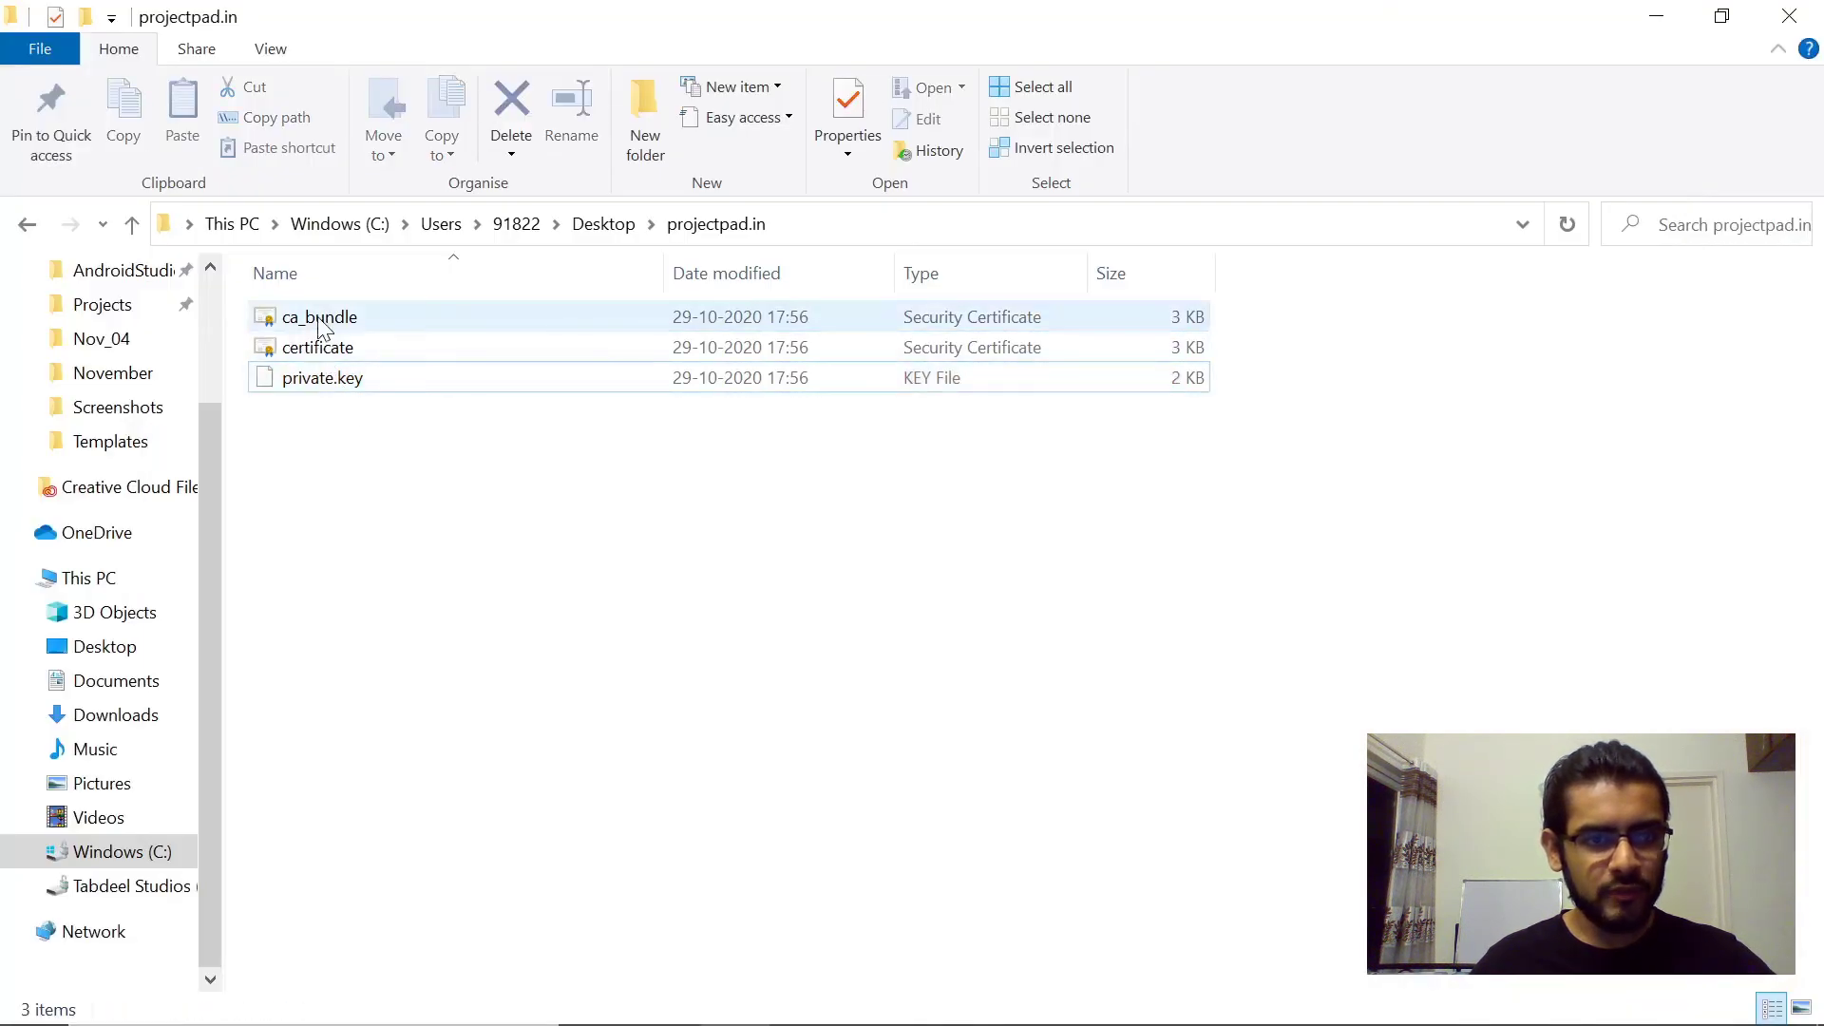
left_click(320, 323)
right_click(320, 323)
left_click(423, 355)
key("ctrl+a")
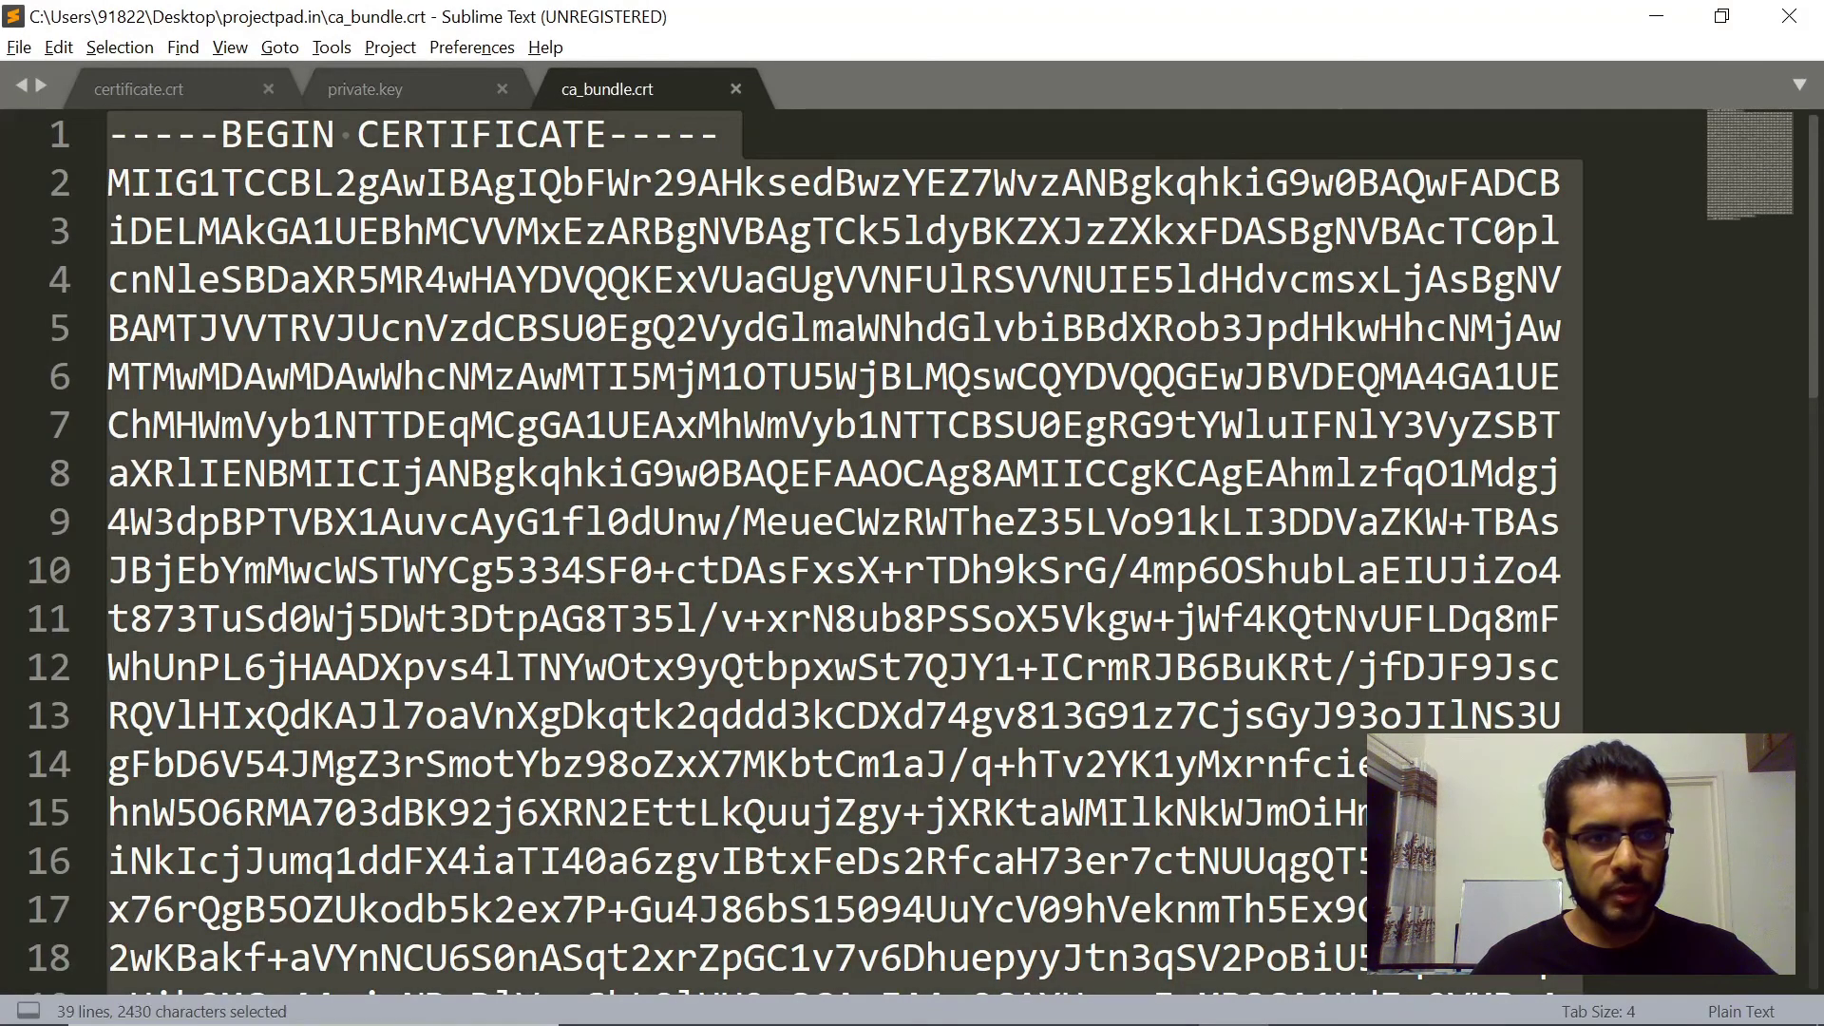
key("ctrl+c")
key("alt+Tab")
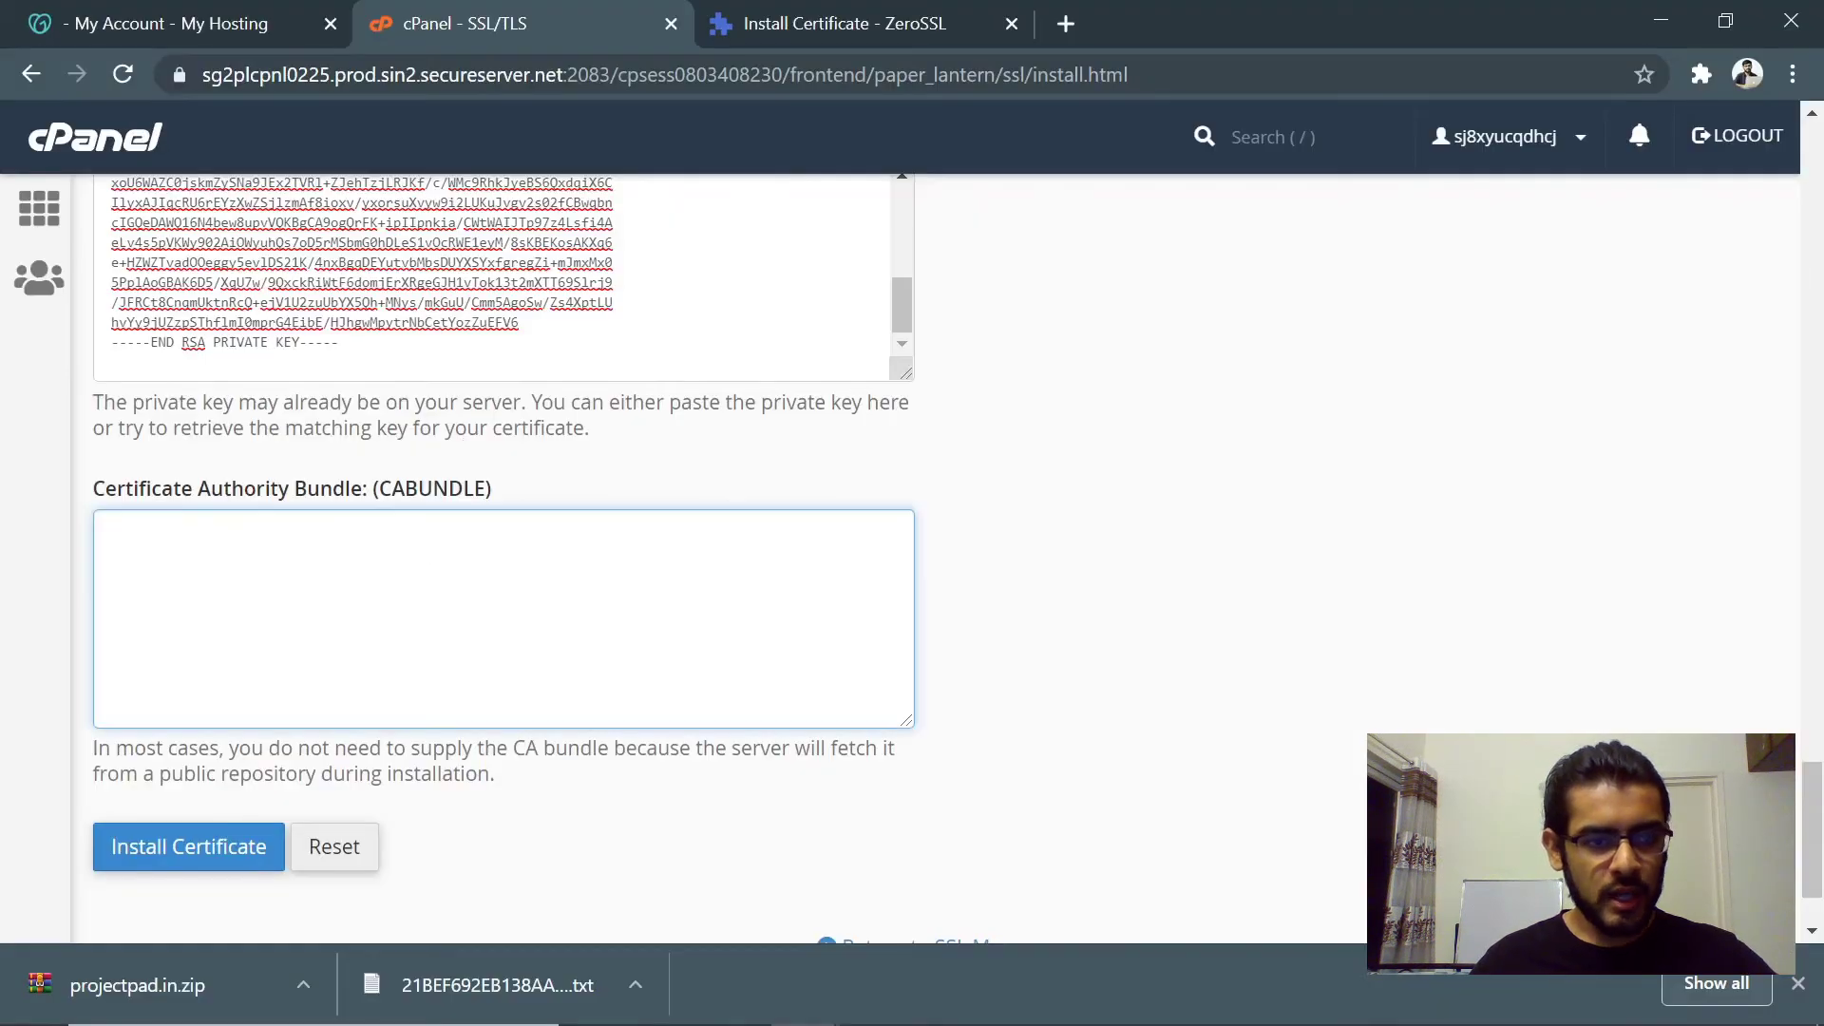
key("ctrl+v")
- Install the certificate, confirm HTTPS is active on projectpad.in, and acknowledge the success message
scroll(1009, 653, "up", 8)
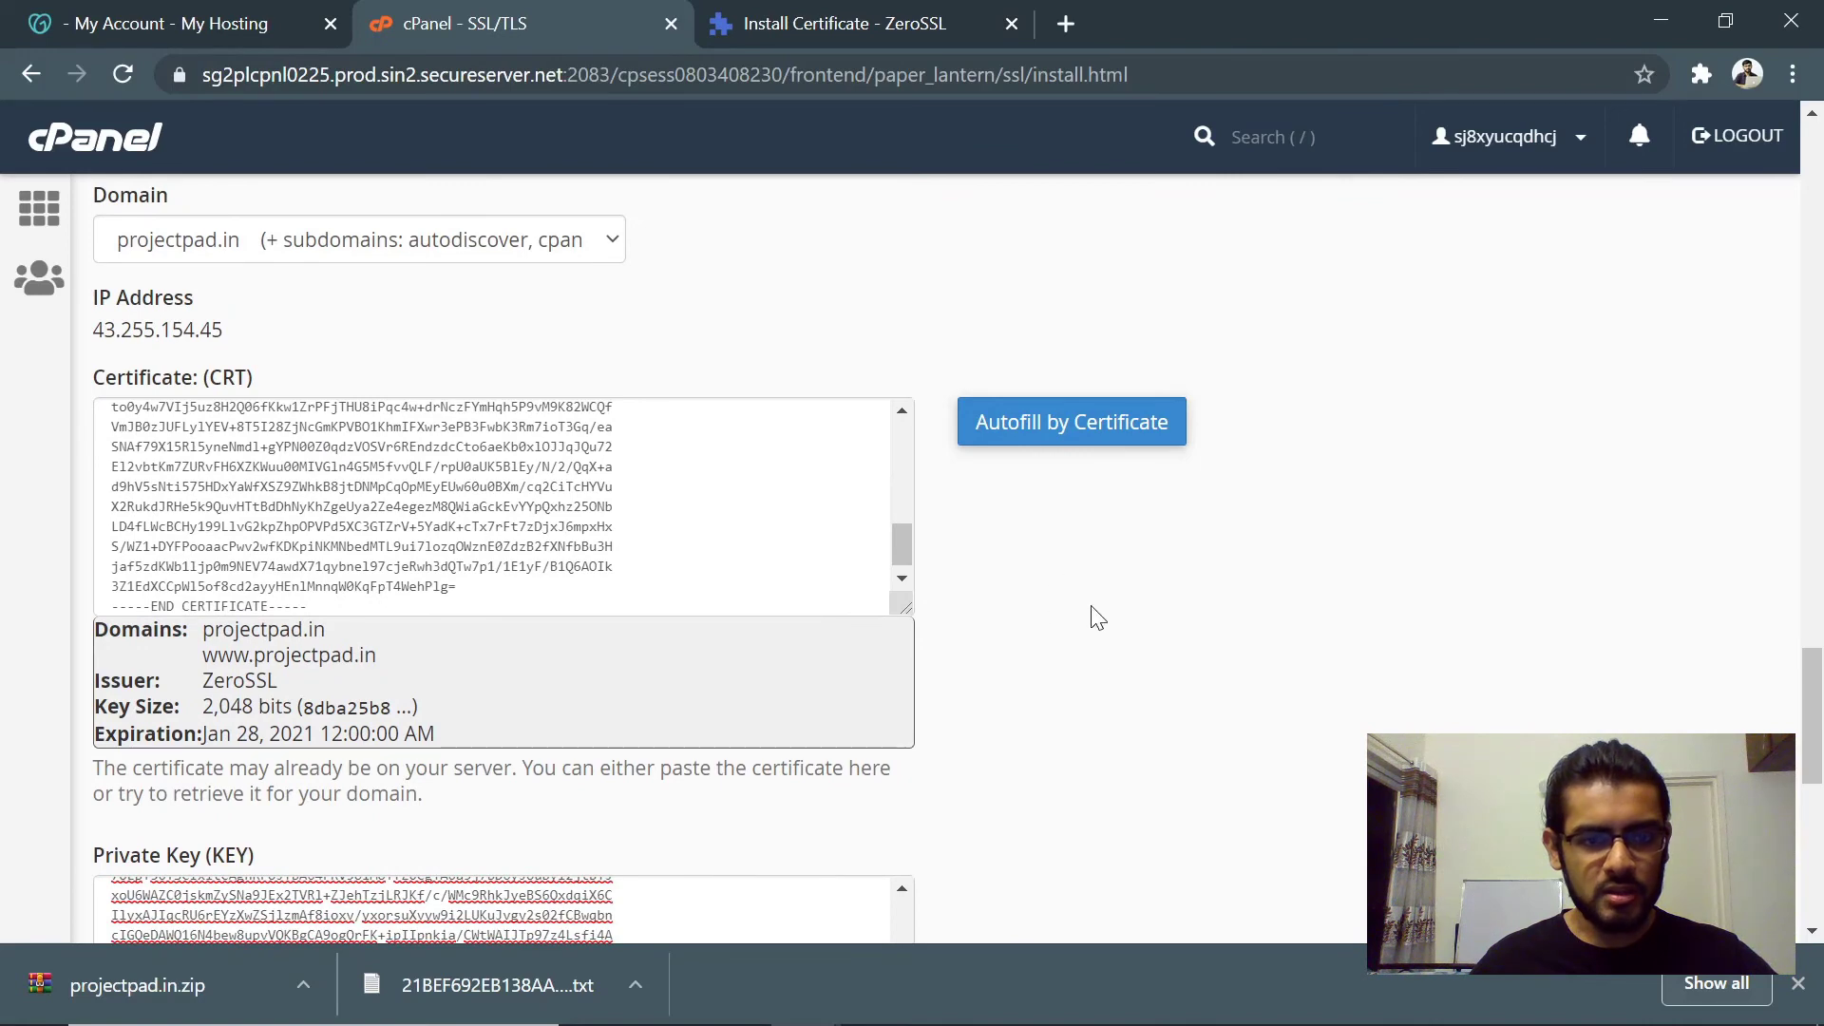
scroll(1092, 617, "down", 8)
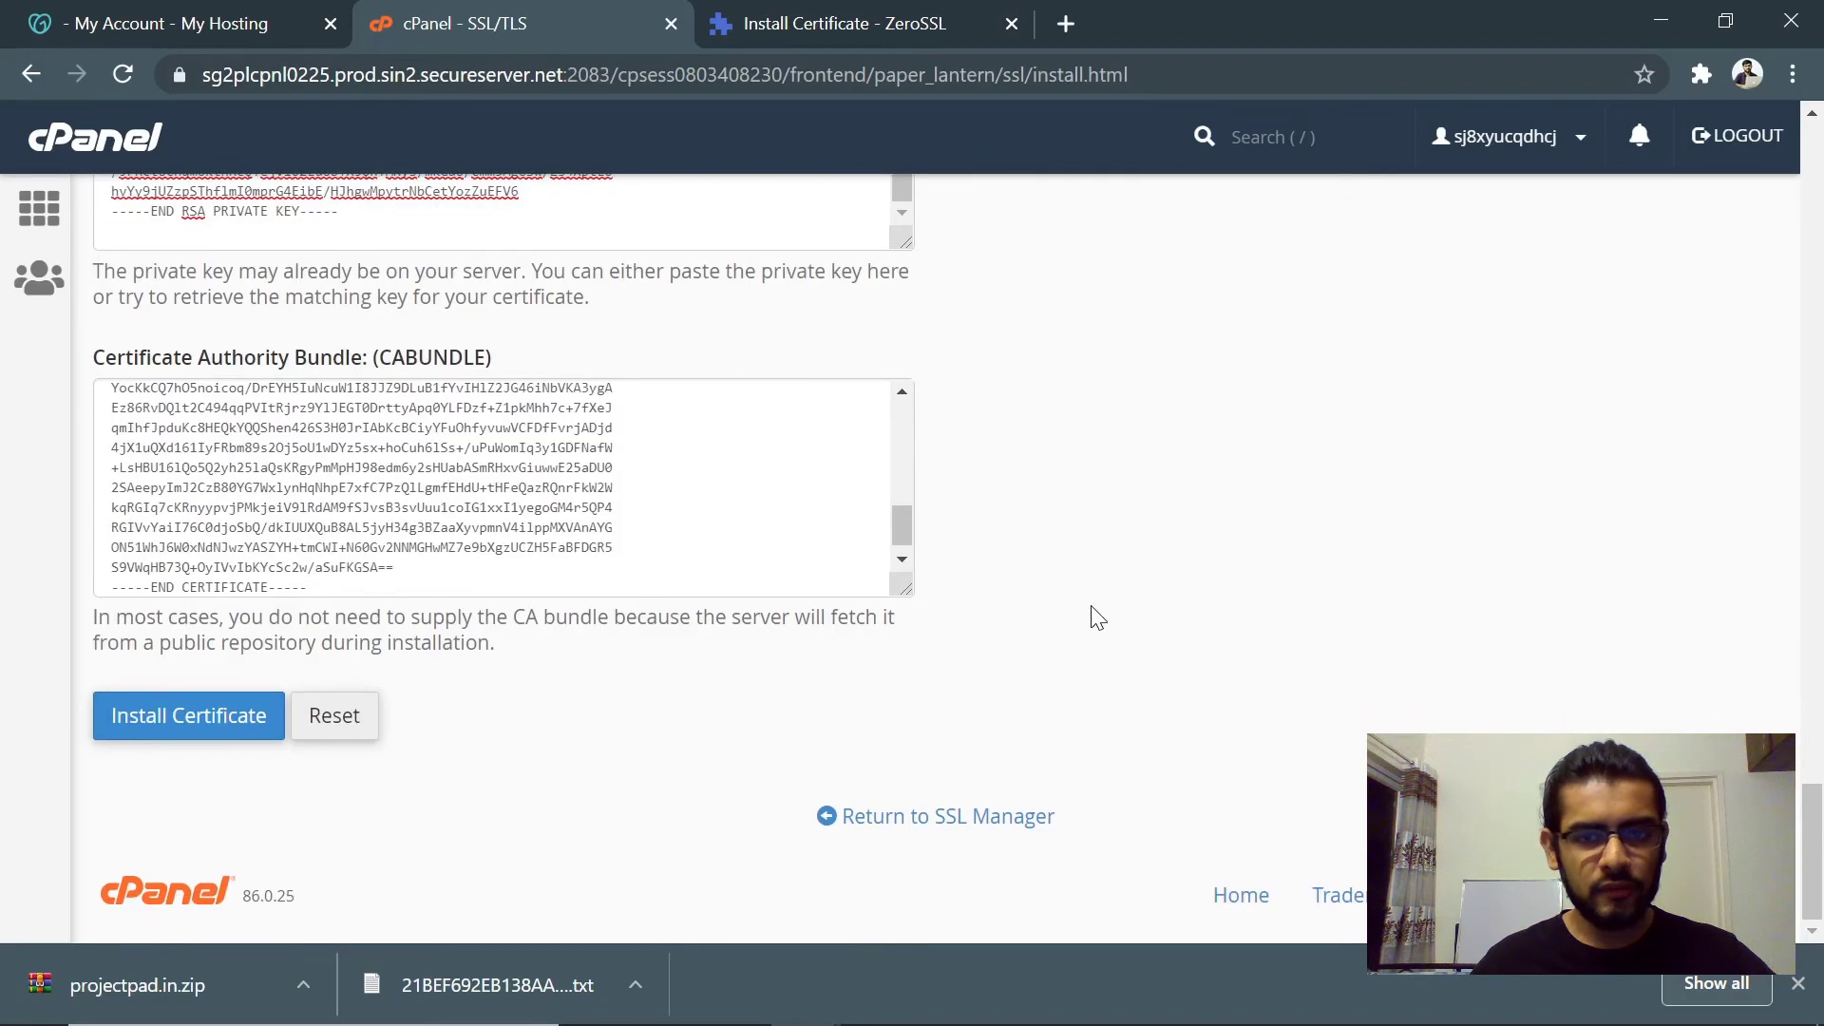
left_click(208, 720)
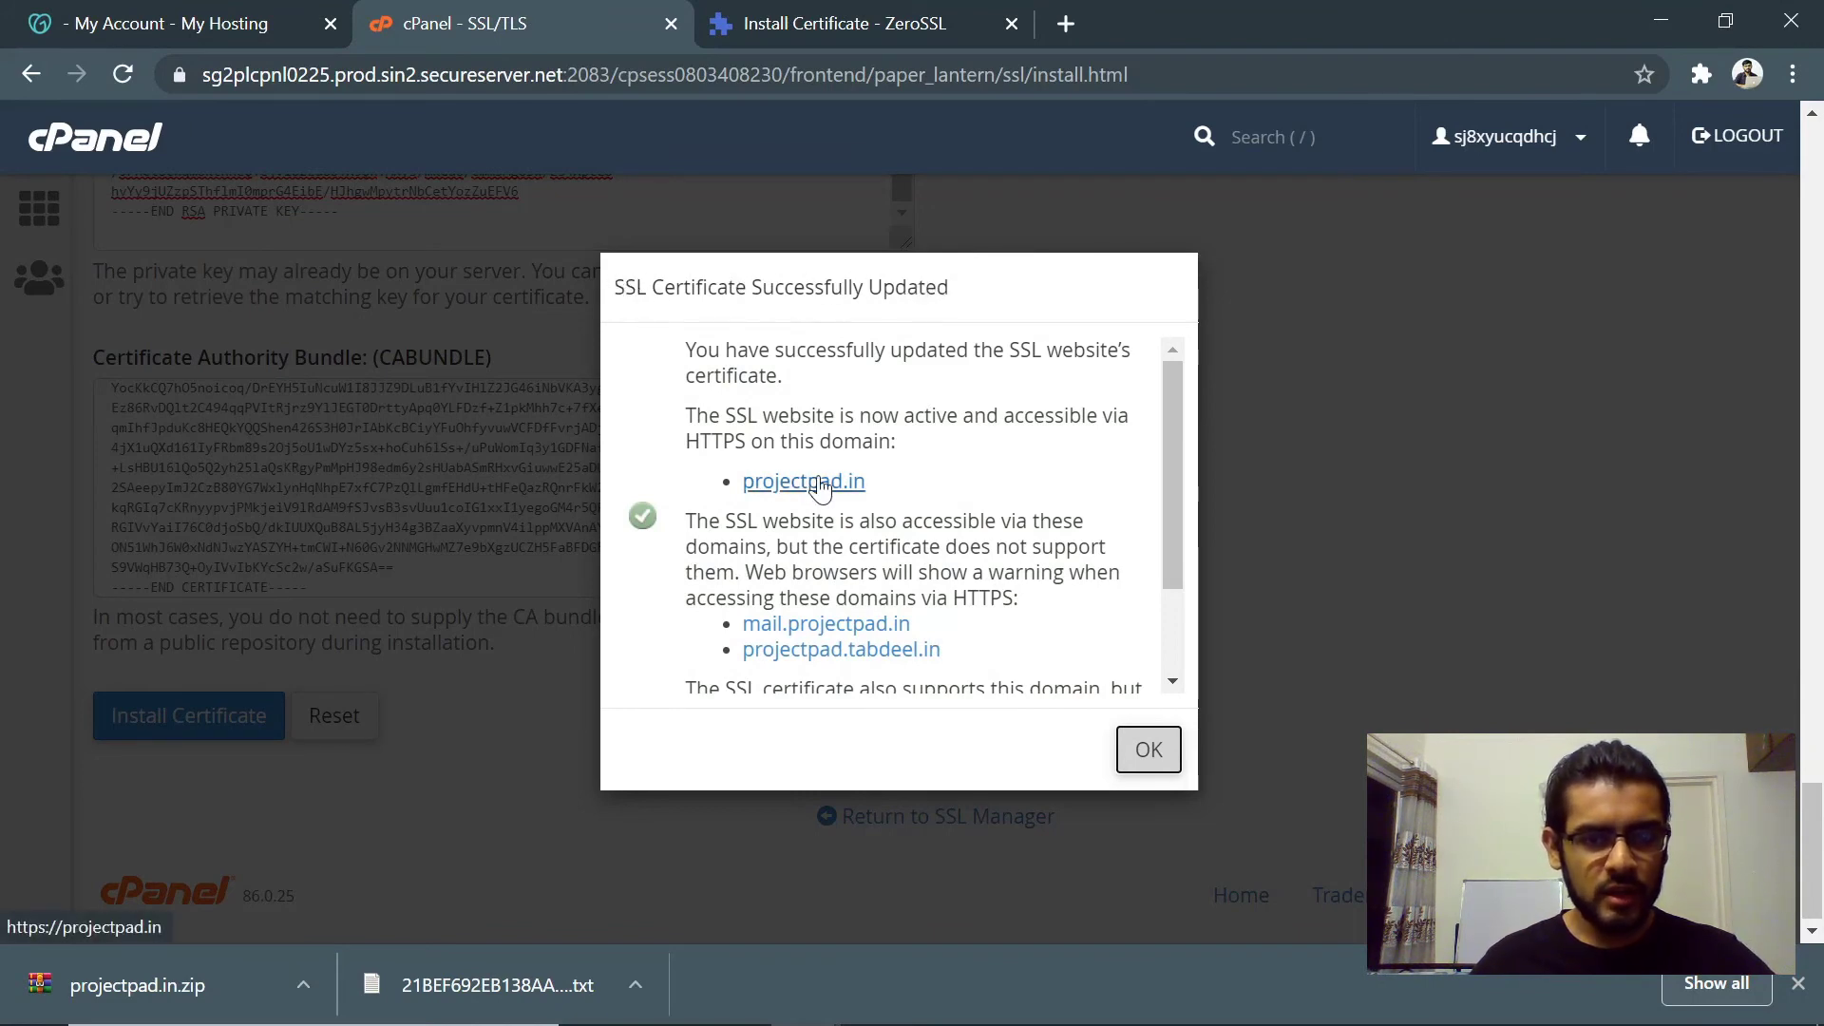
scroll(793, 485, "down", 2)
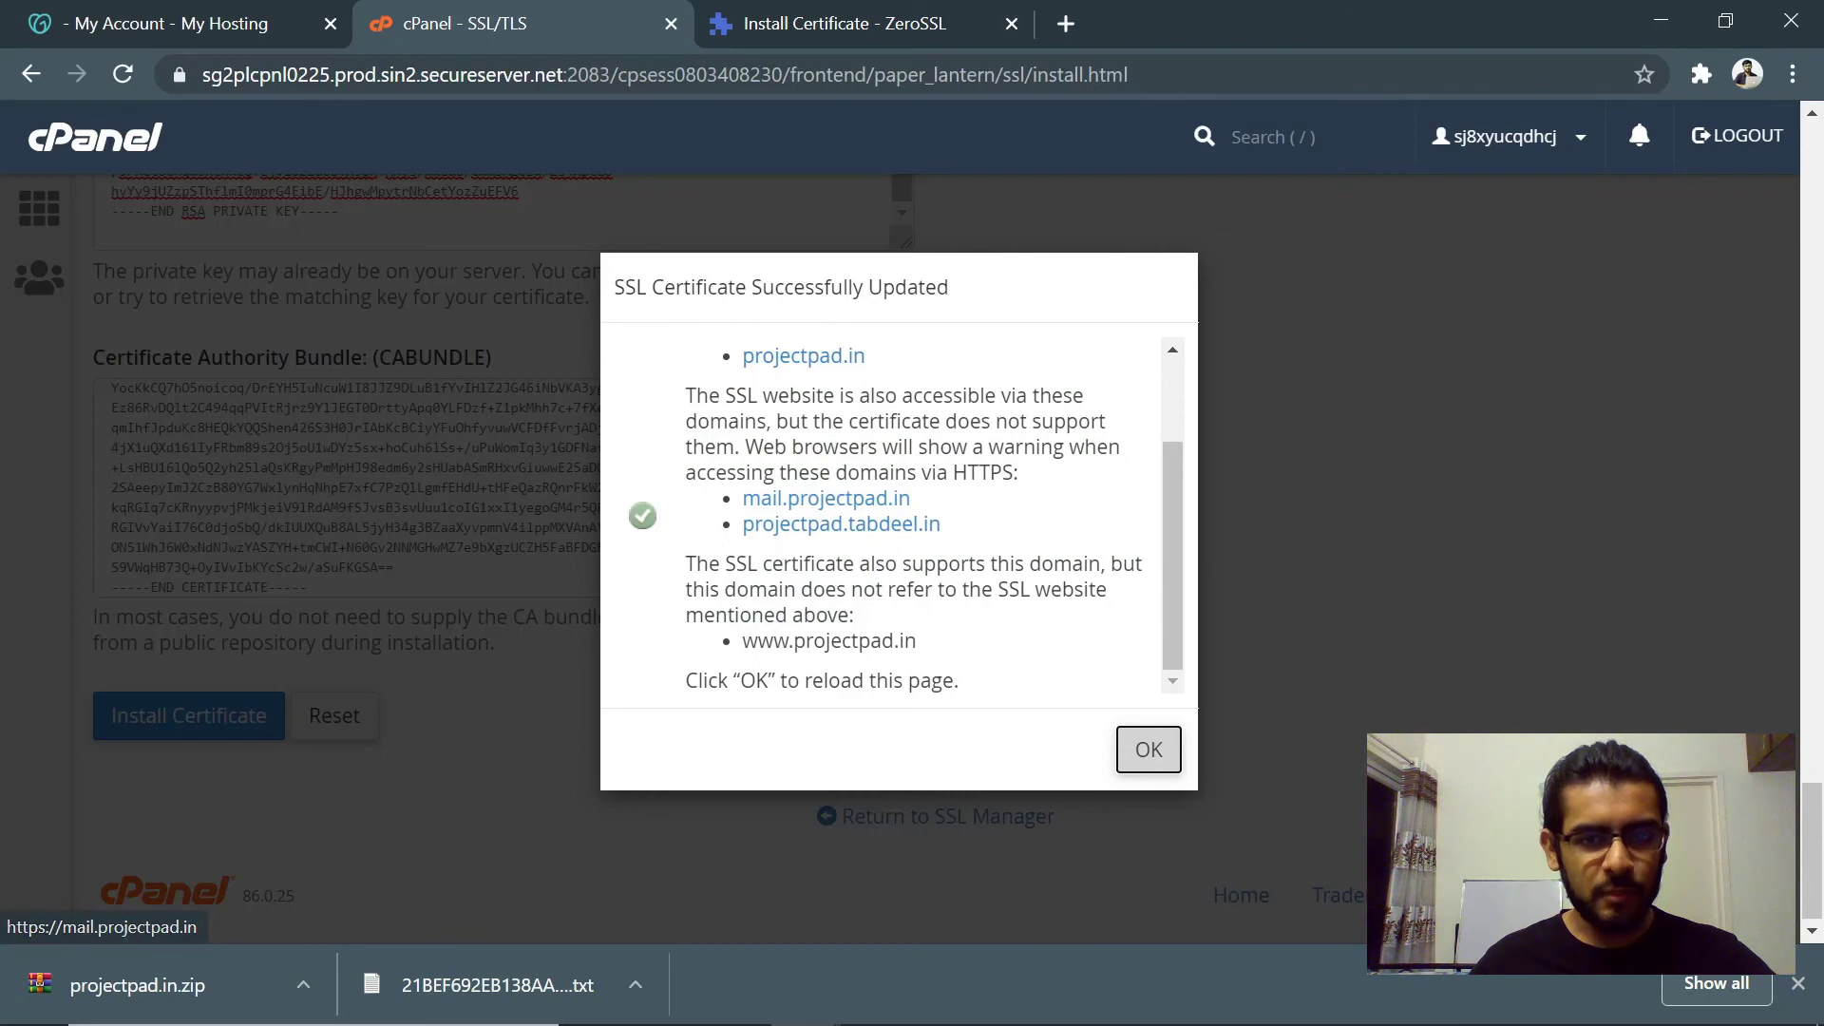
scroll(725, 358, "up", 1)
left_click_drag(938, 415, 963, 477)
double_click(962, 482)
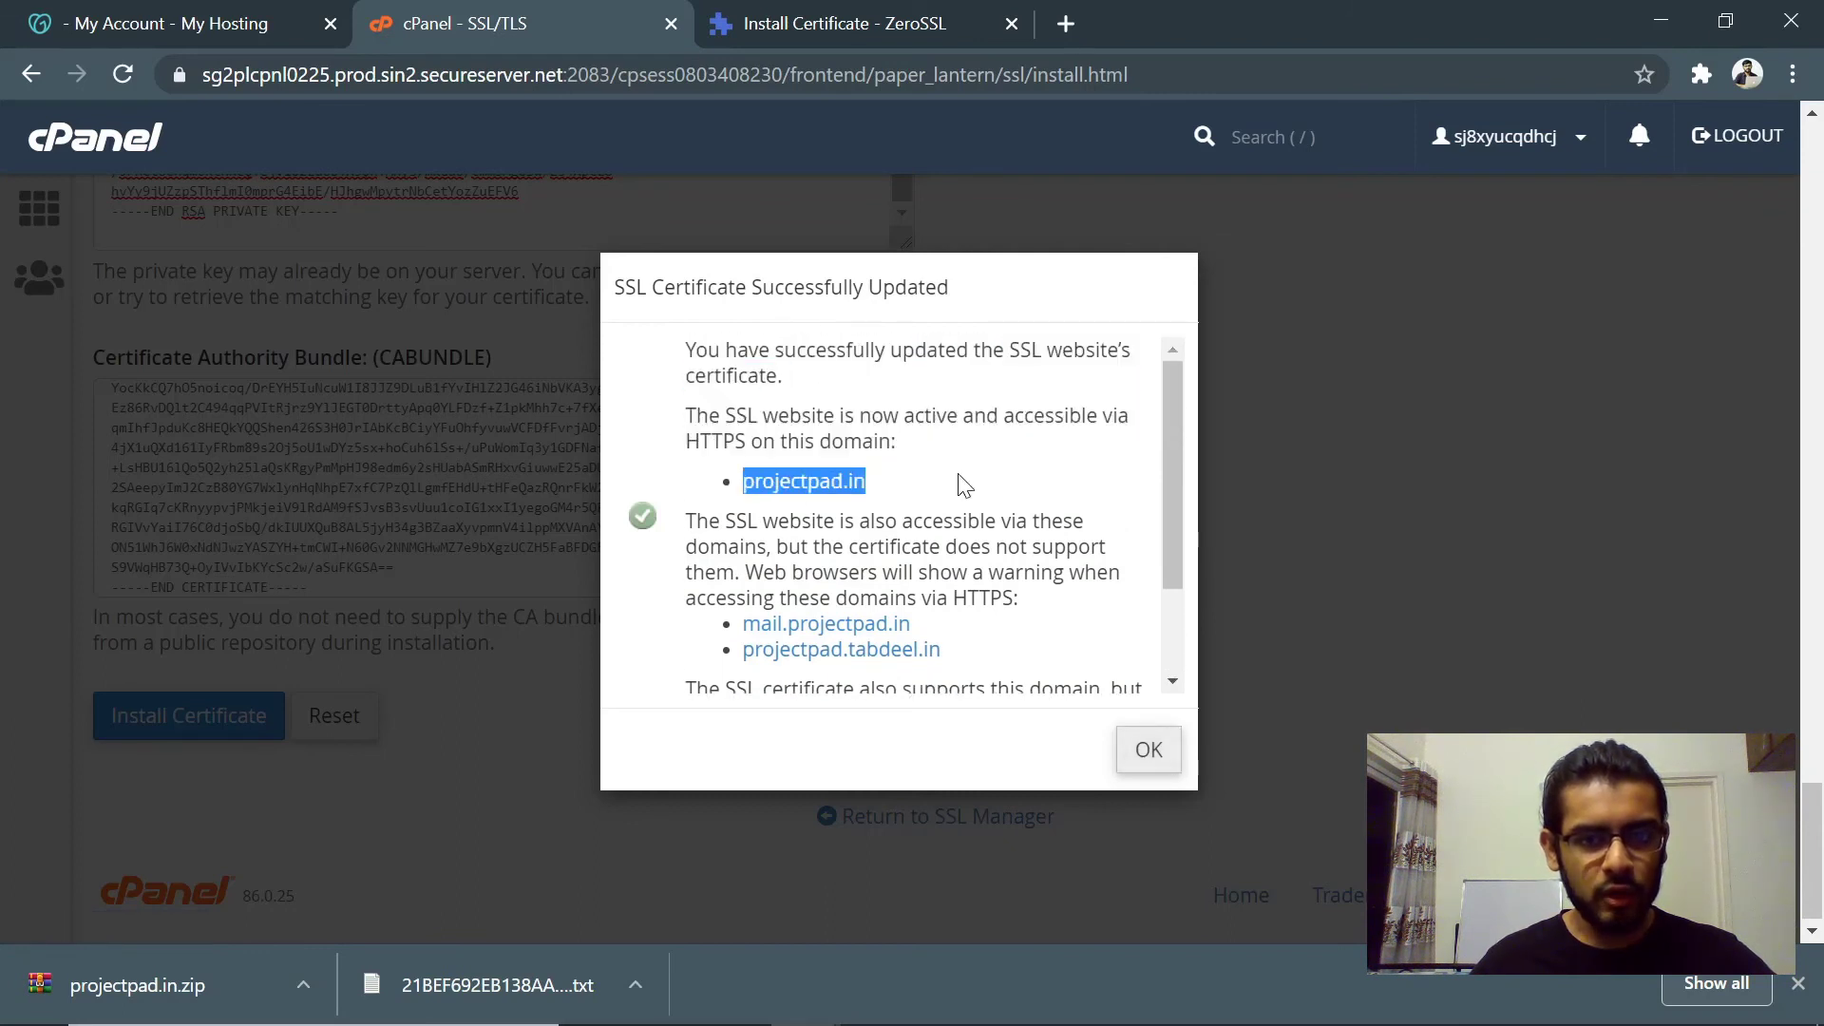
left_click(964, 485)
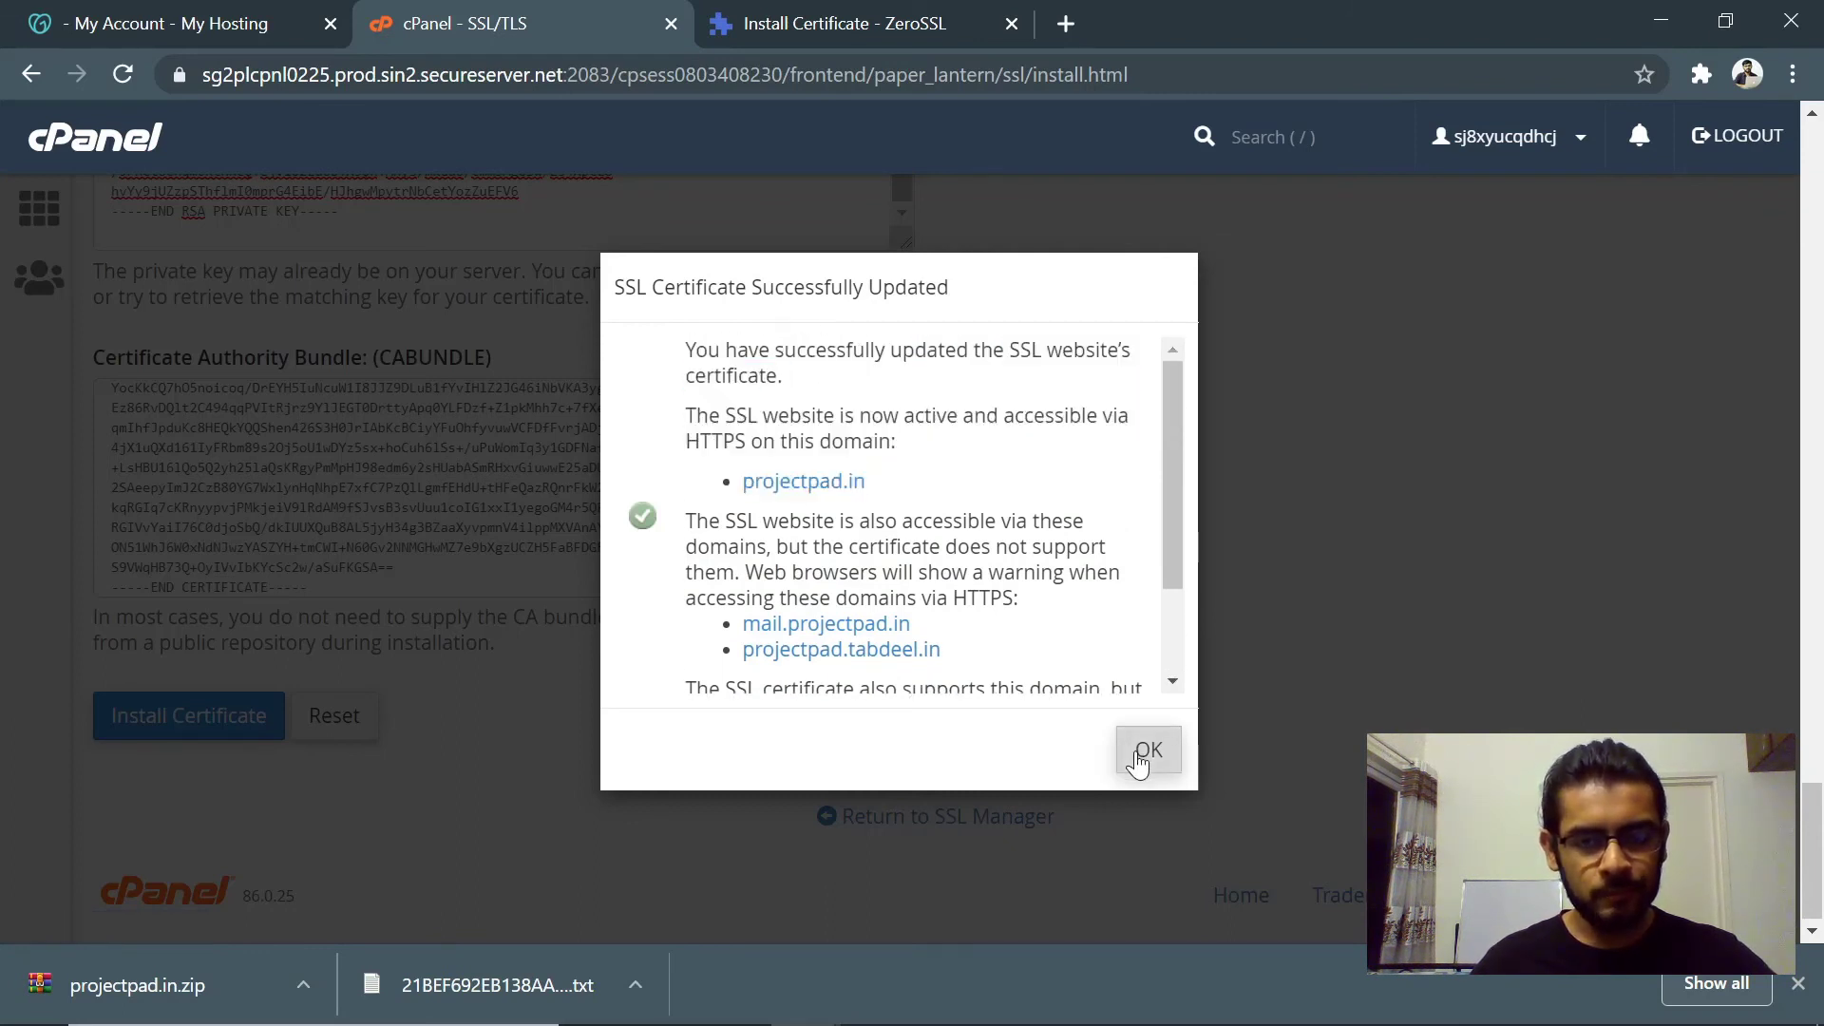
left_click(1139, 761)
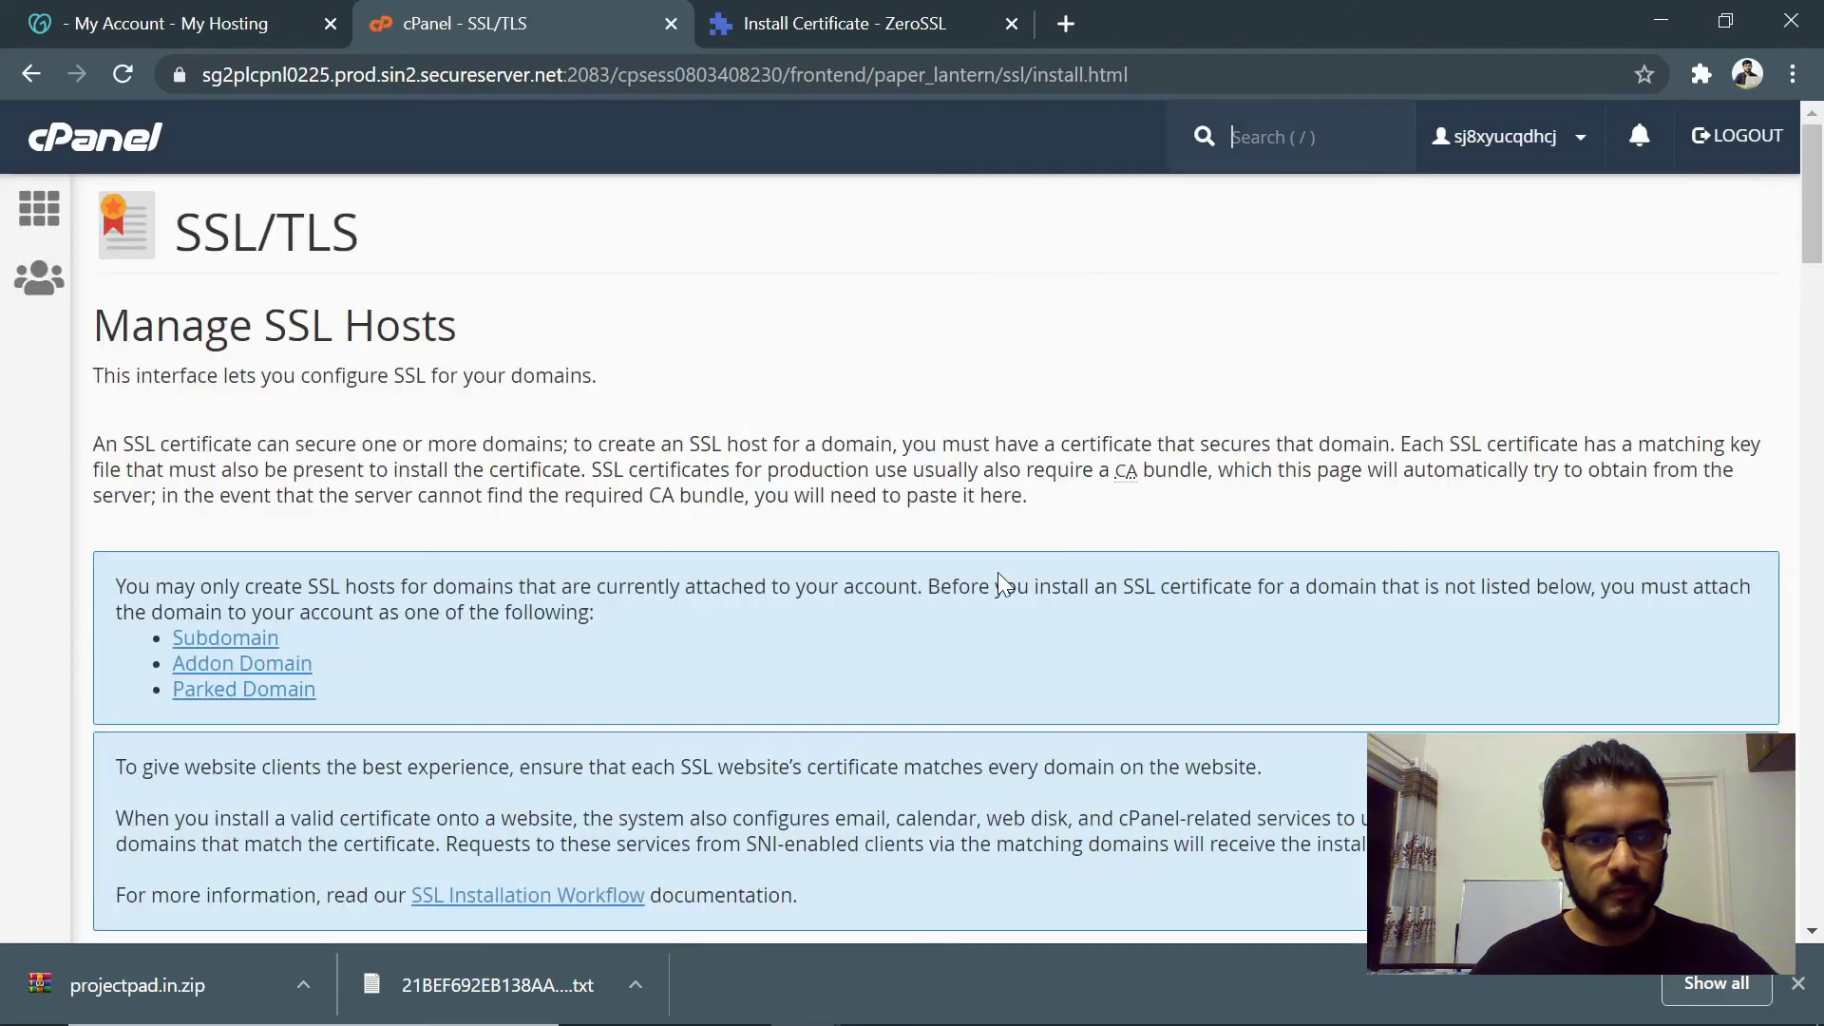
- Find projectpad.in in Manage Installed SSL Websites, shown secured with a 1/28/21 certificate date
scroll(997, 582, "down", 6)
scroll(995, 574, "up", 6)
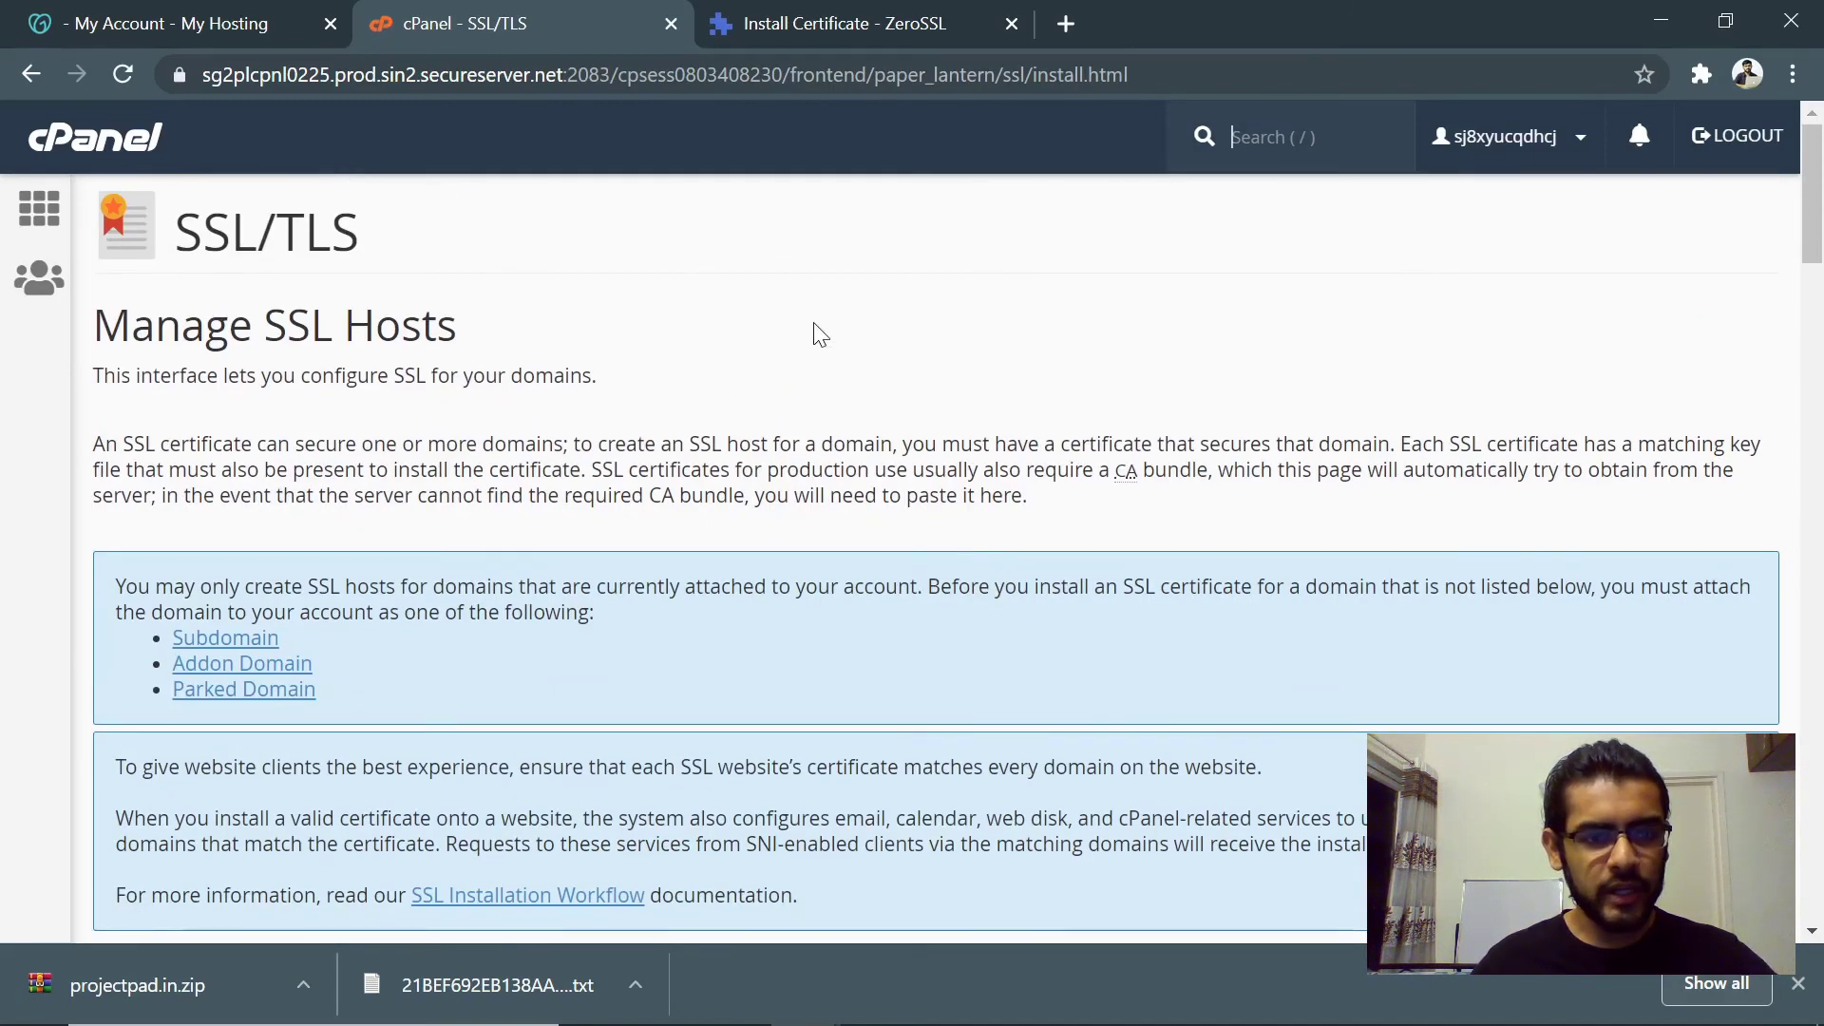
scroll(819, 335, "down", 15)
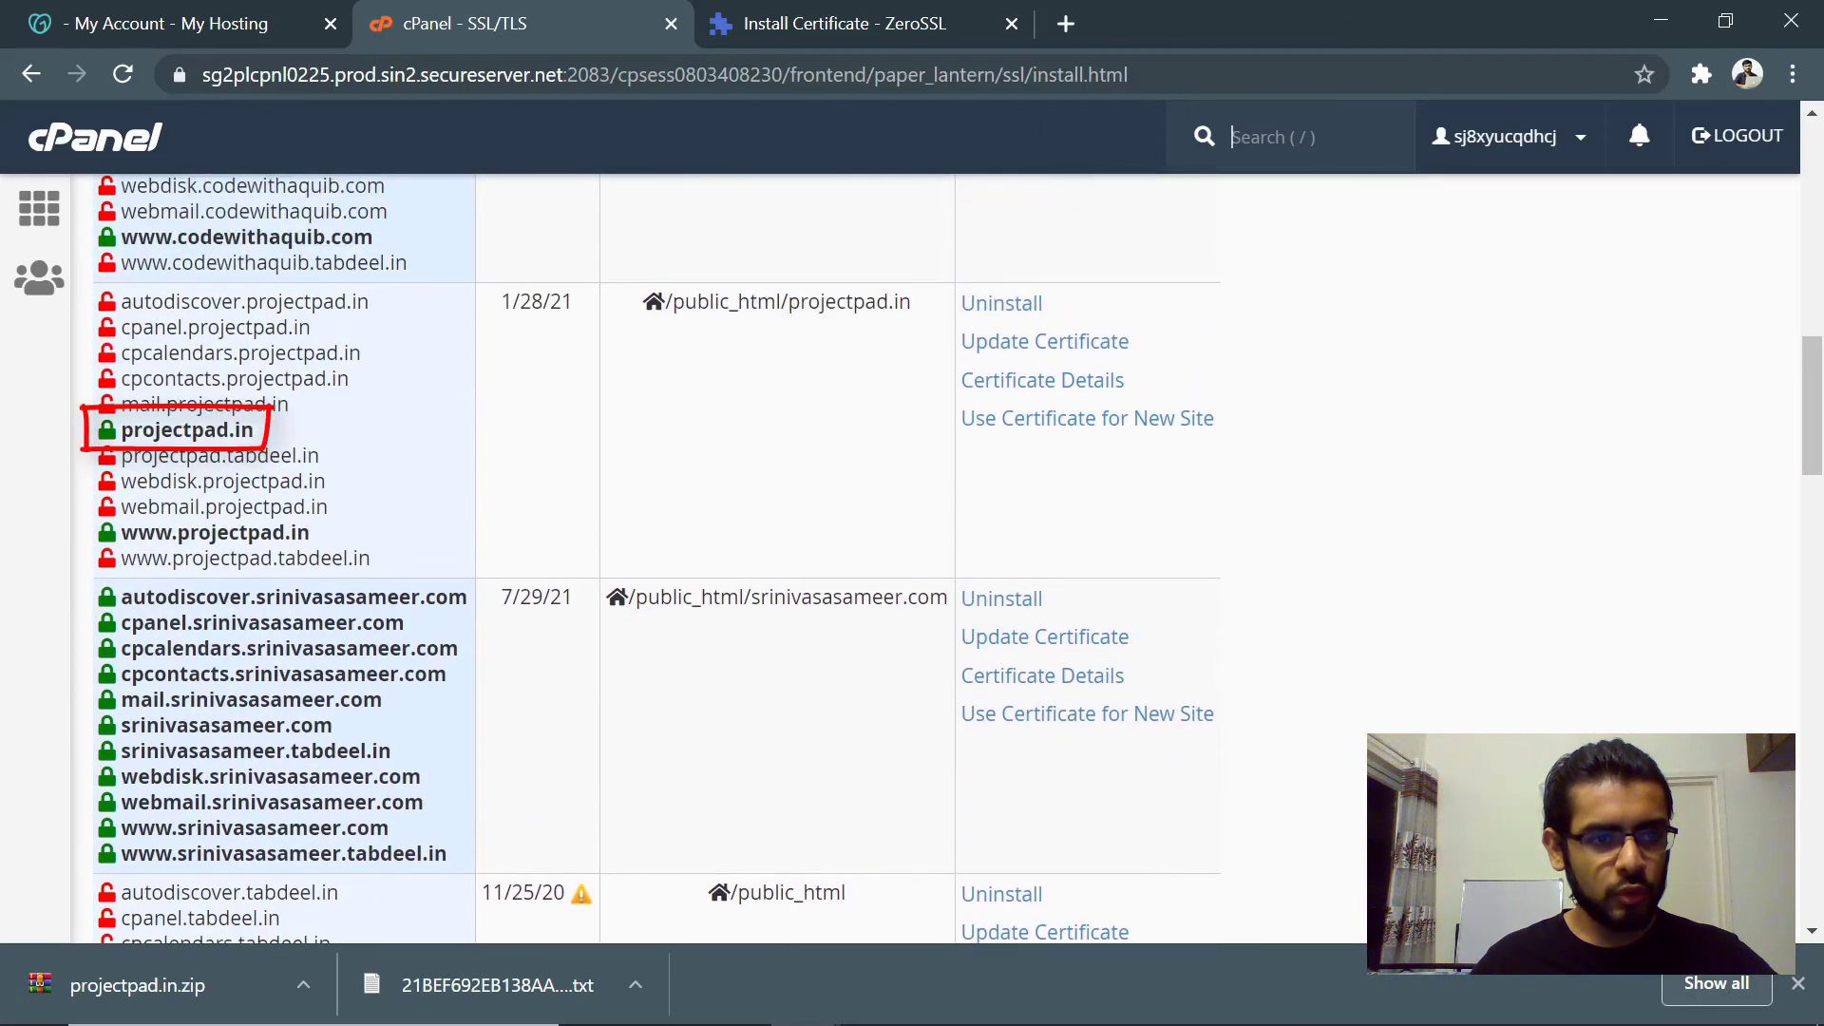
left_click_drag(104, 436, 296, 442)
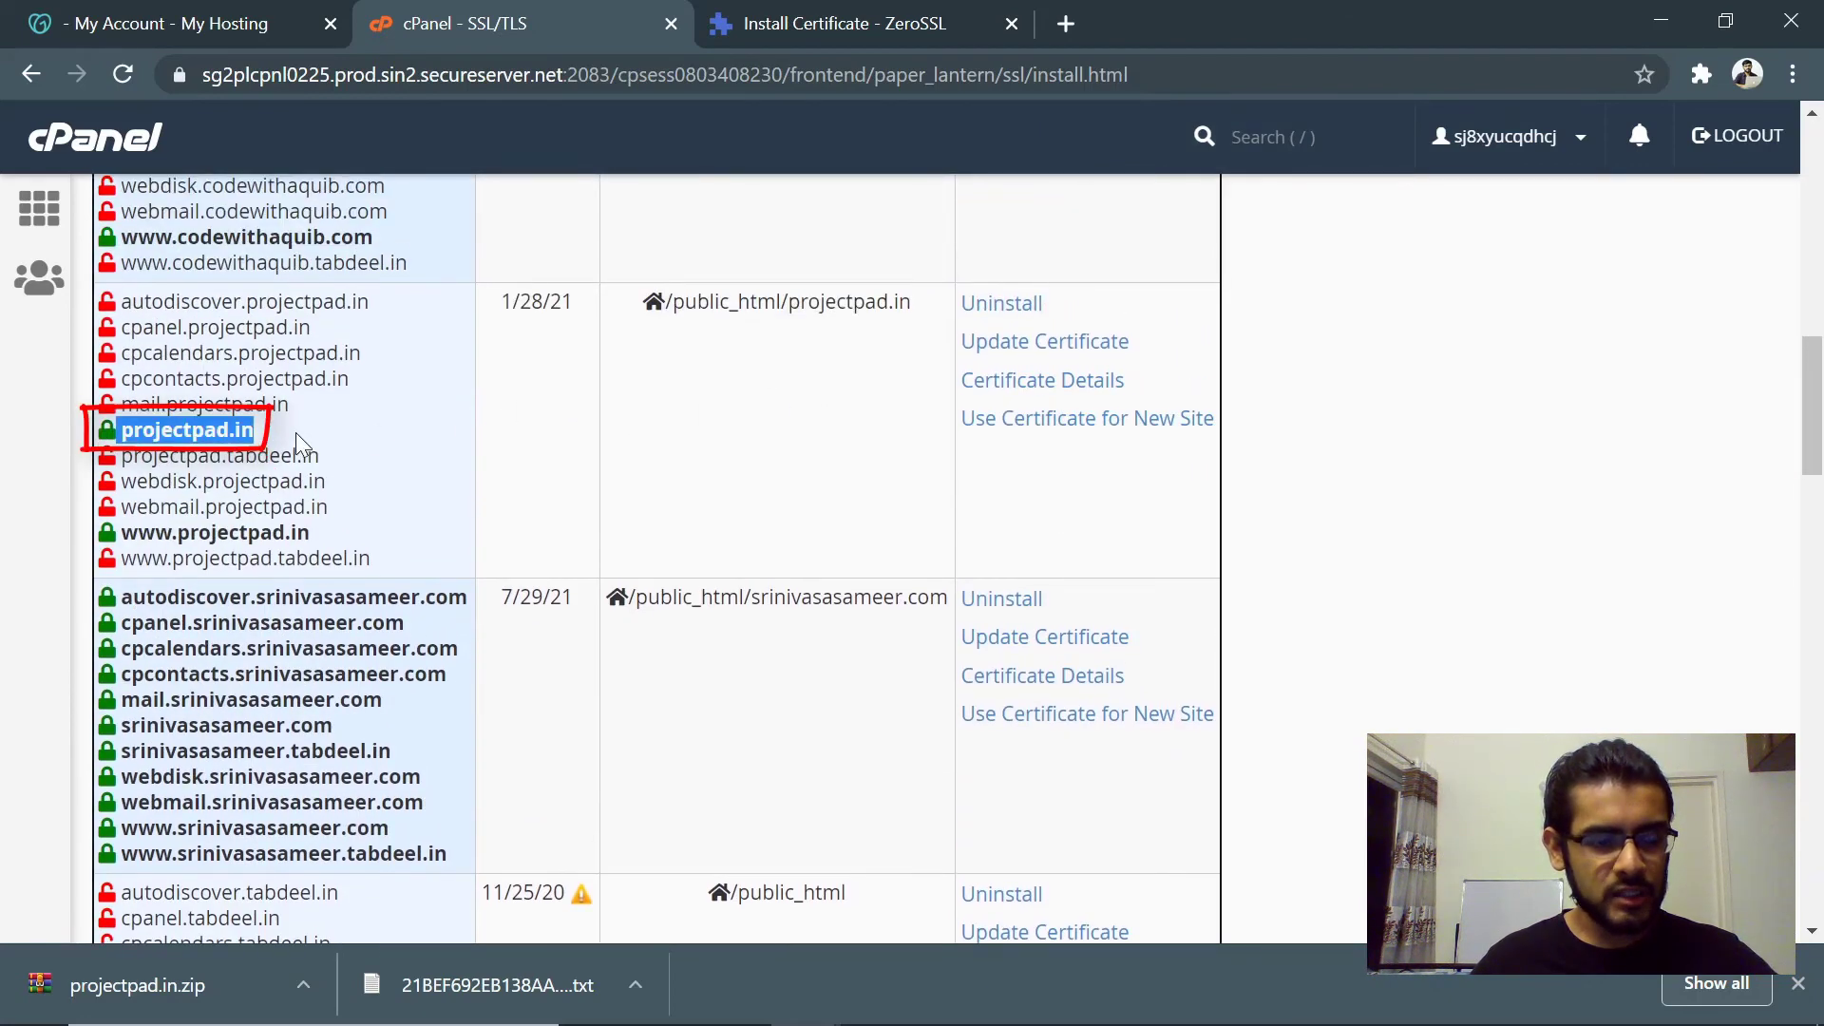
left_click(294, 432)
left_click_drag(105, 433, 281, 446)
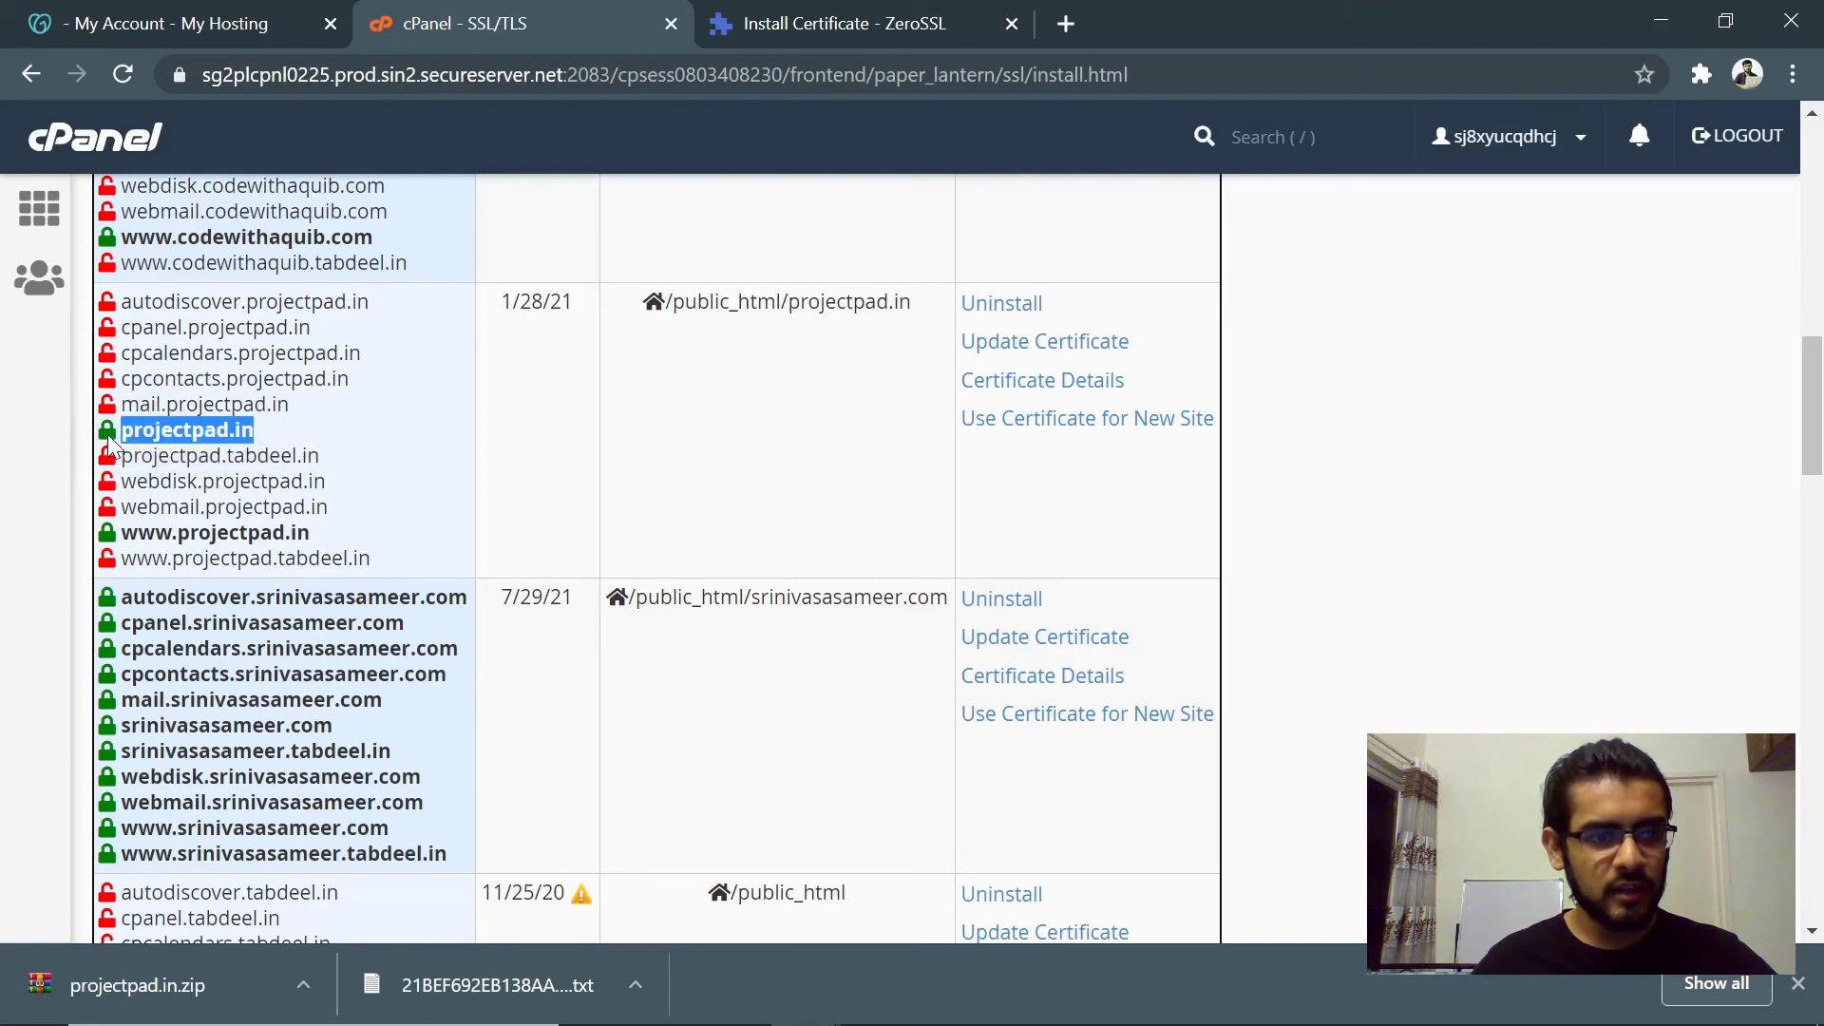
left_click(677, 452)
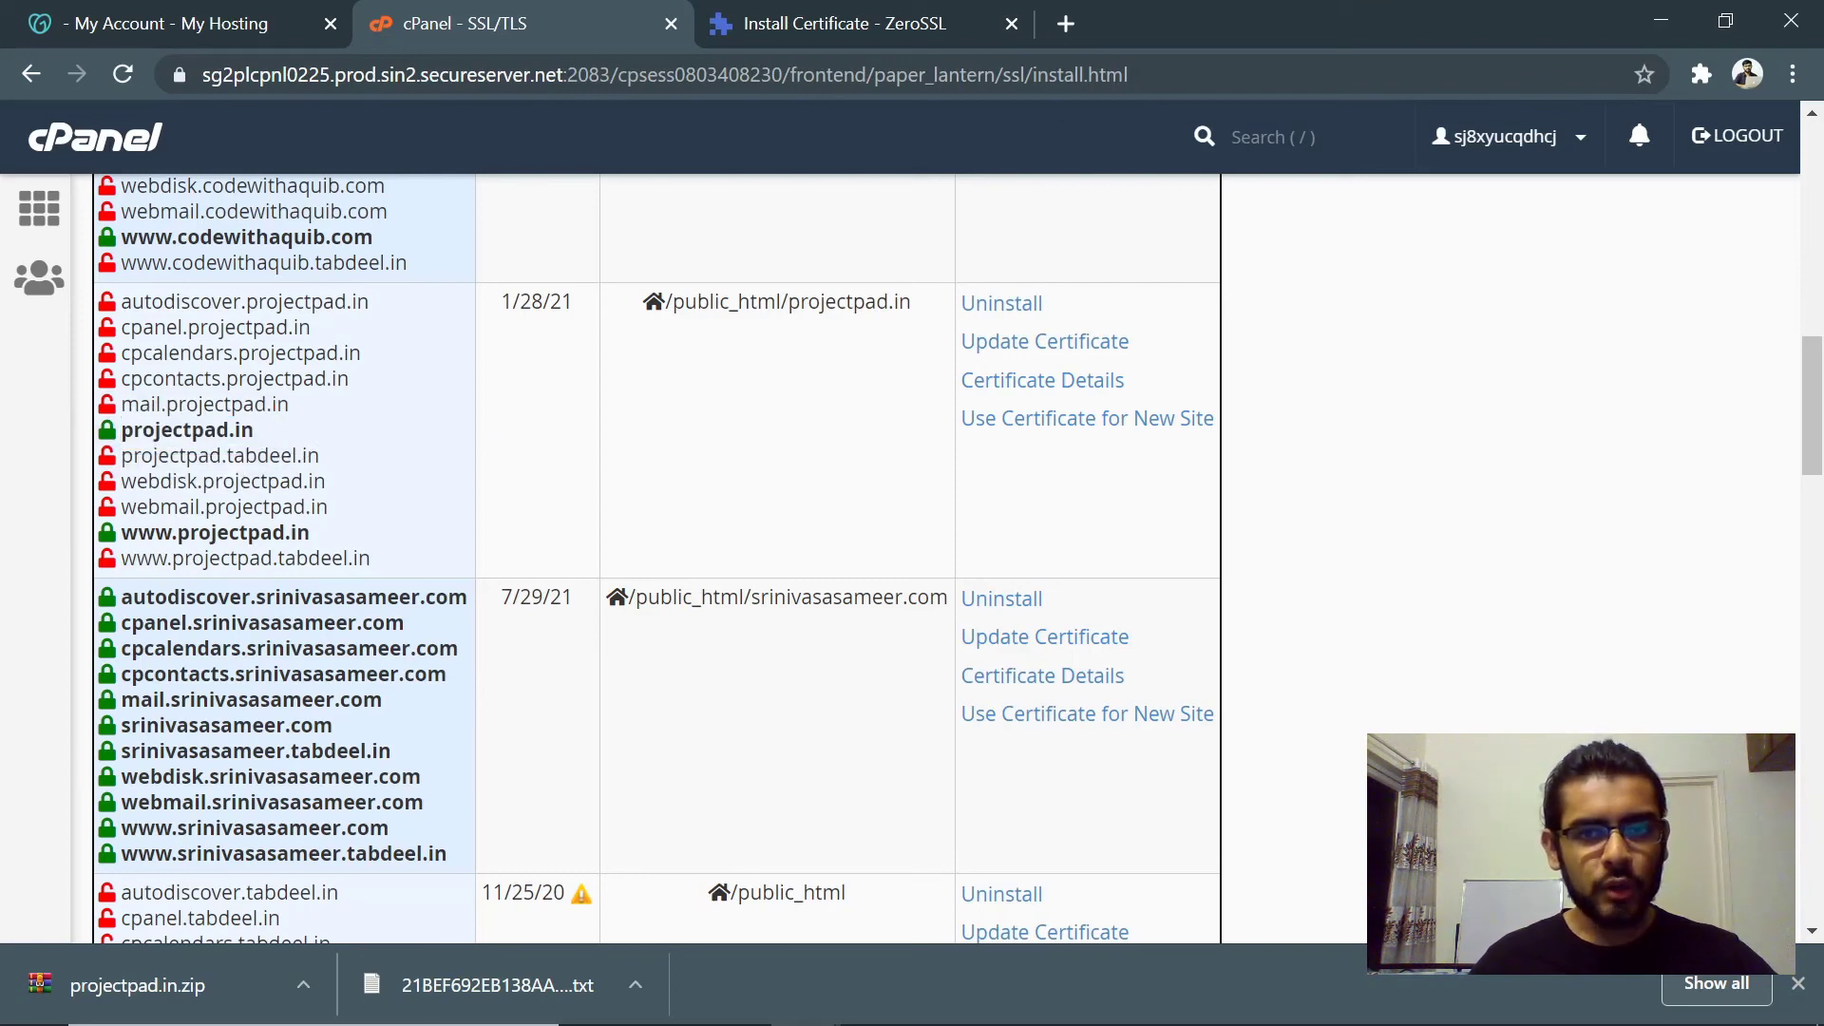
key("alt+Tab")
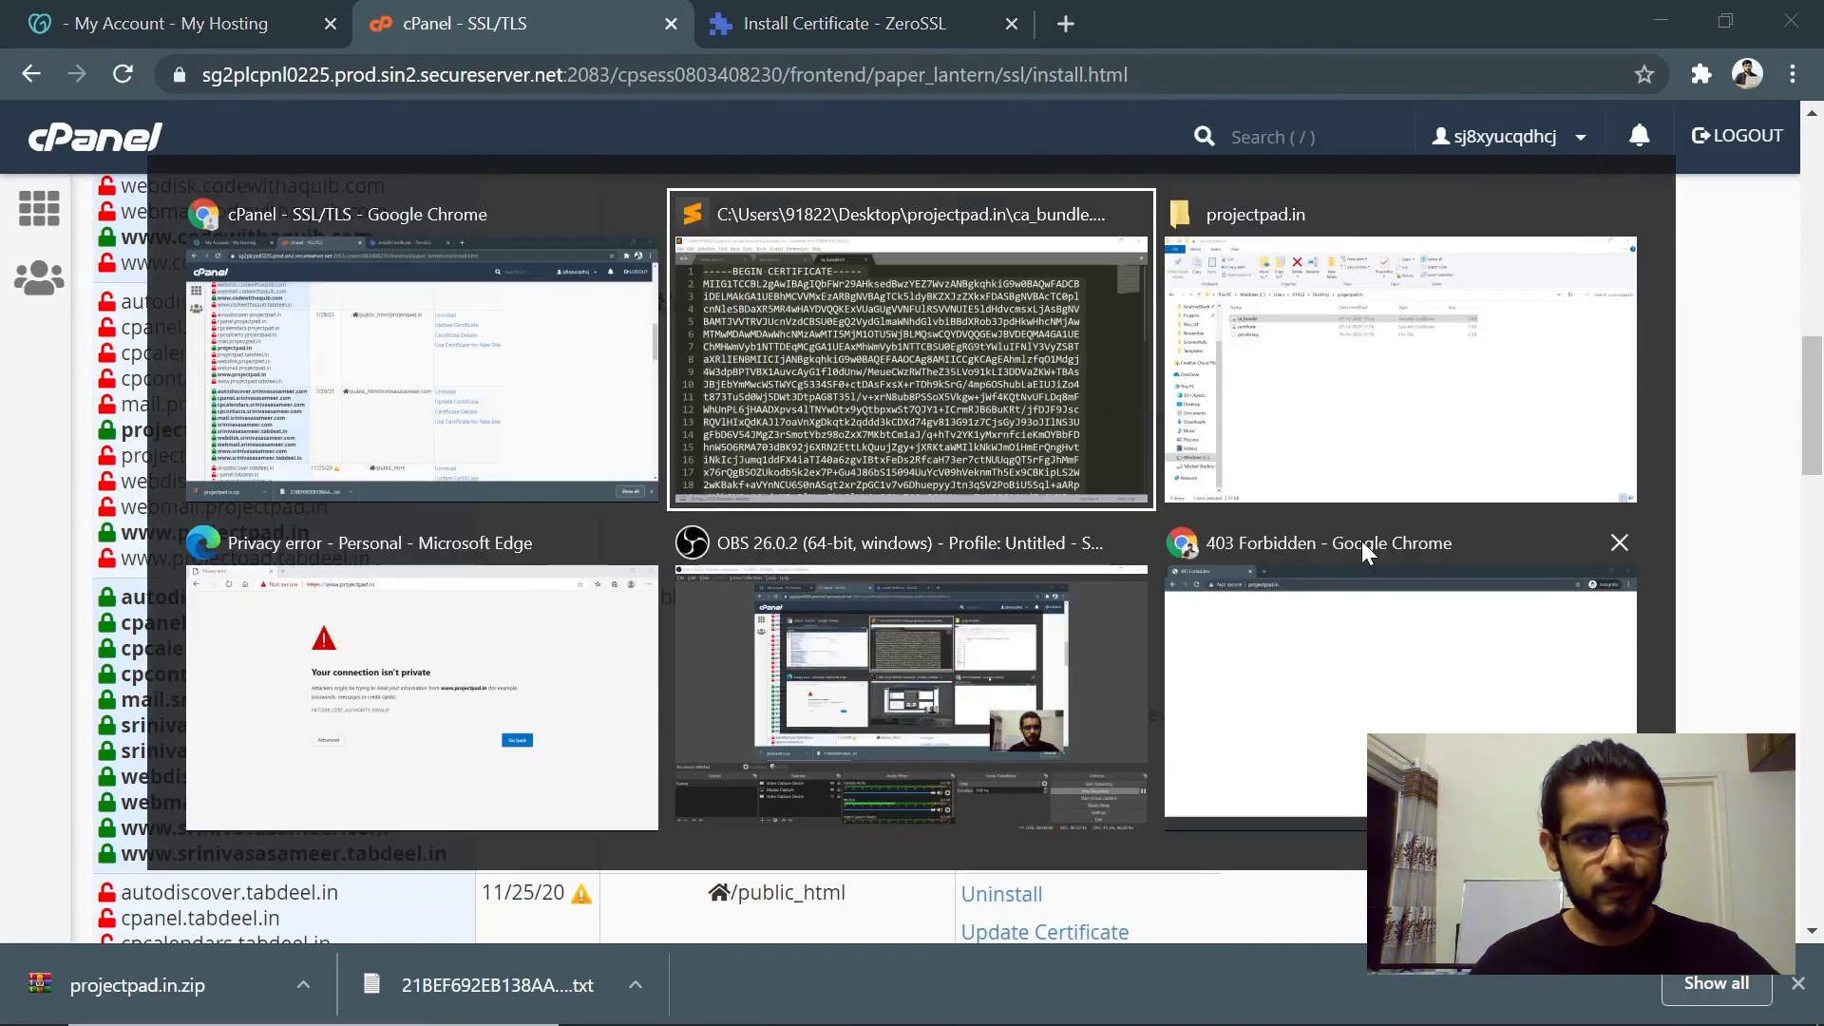
key("Tab")
key("Tab")
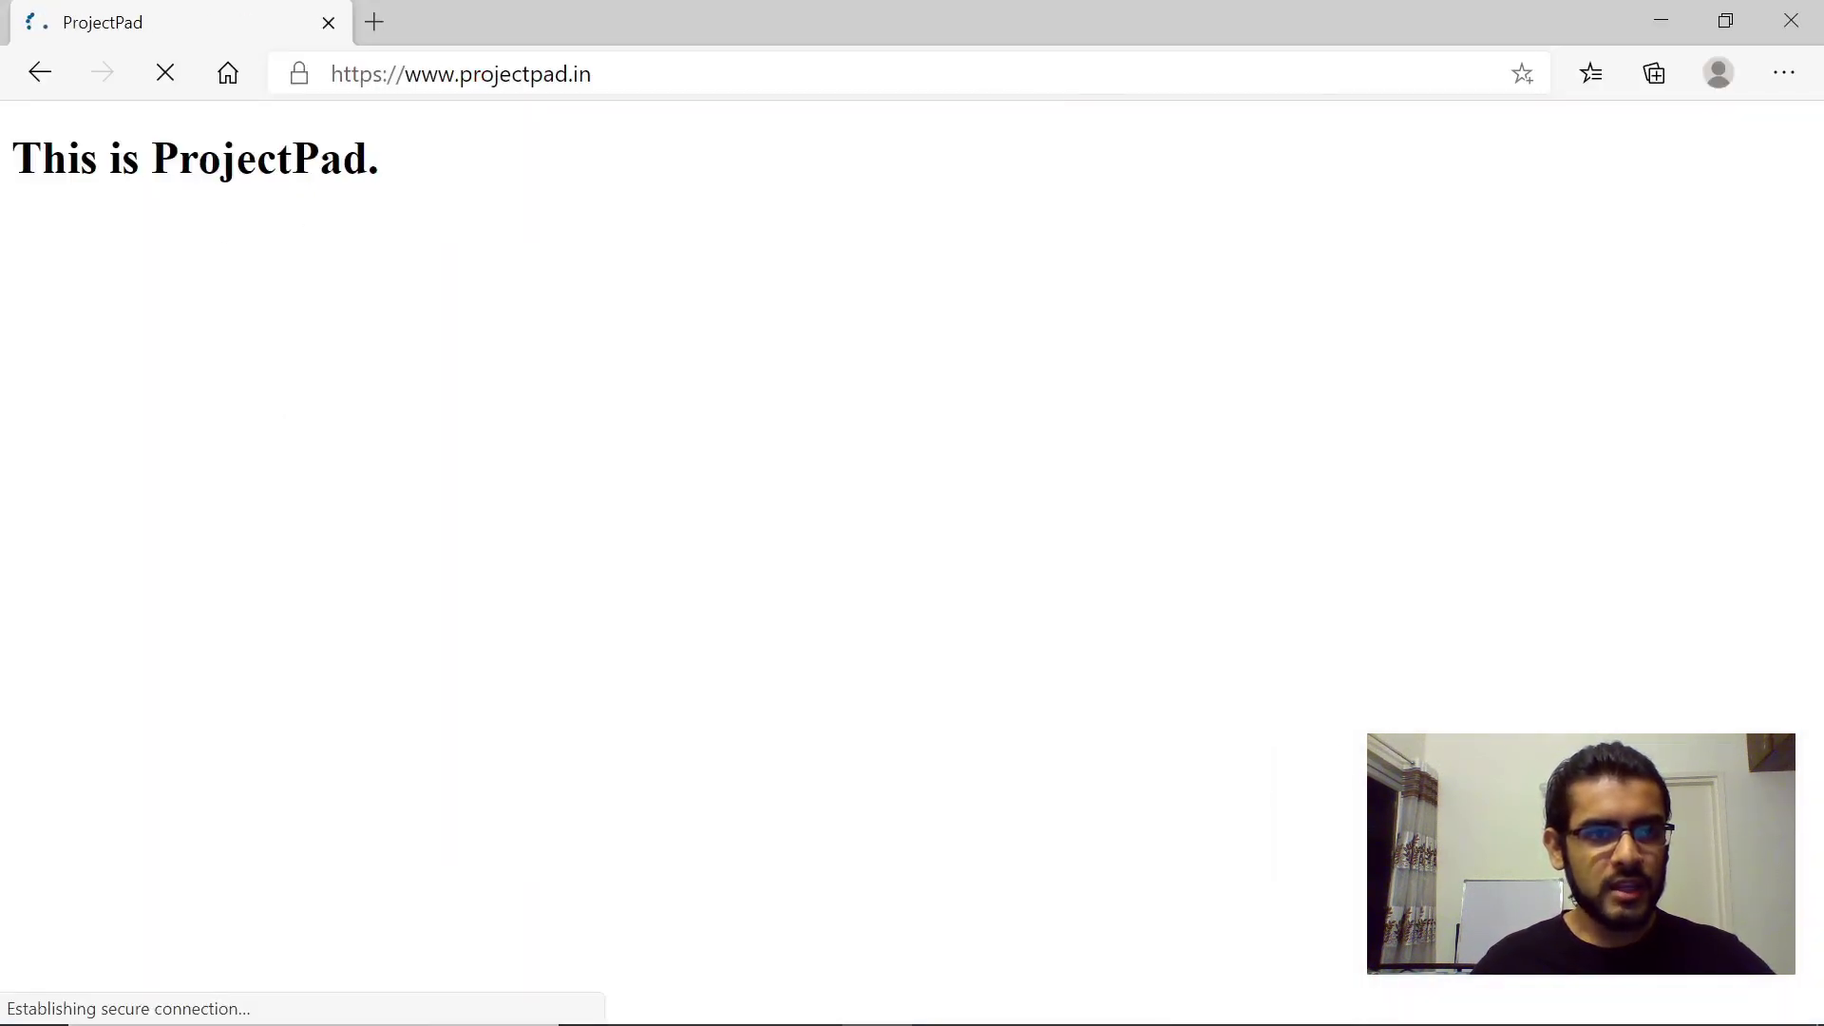
left_click(300, 75)
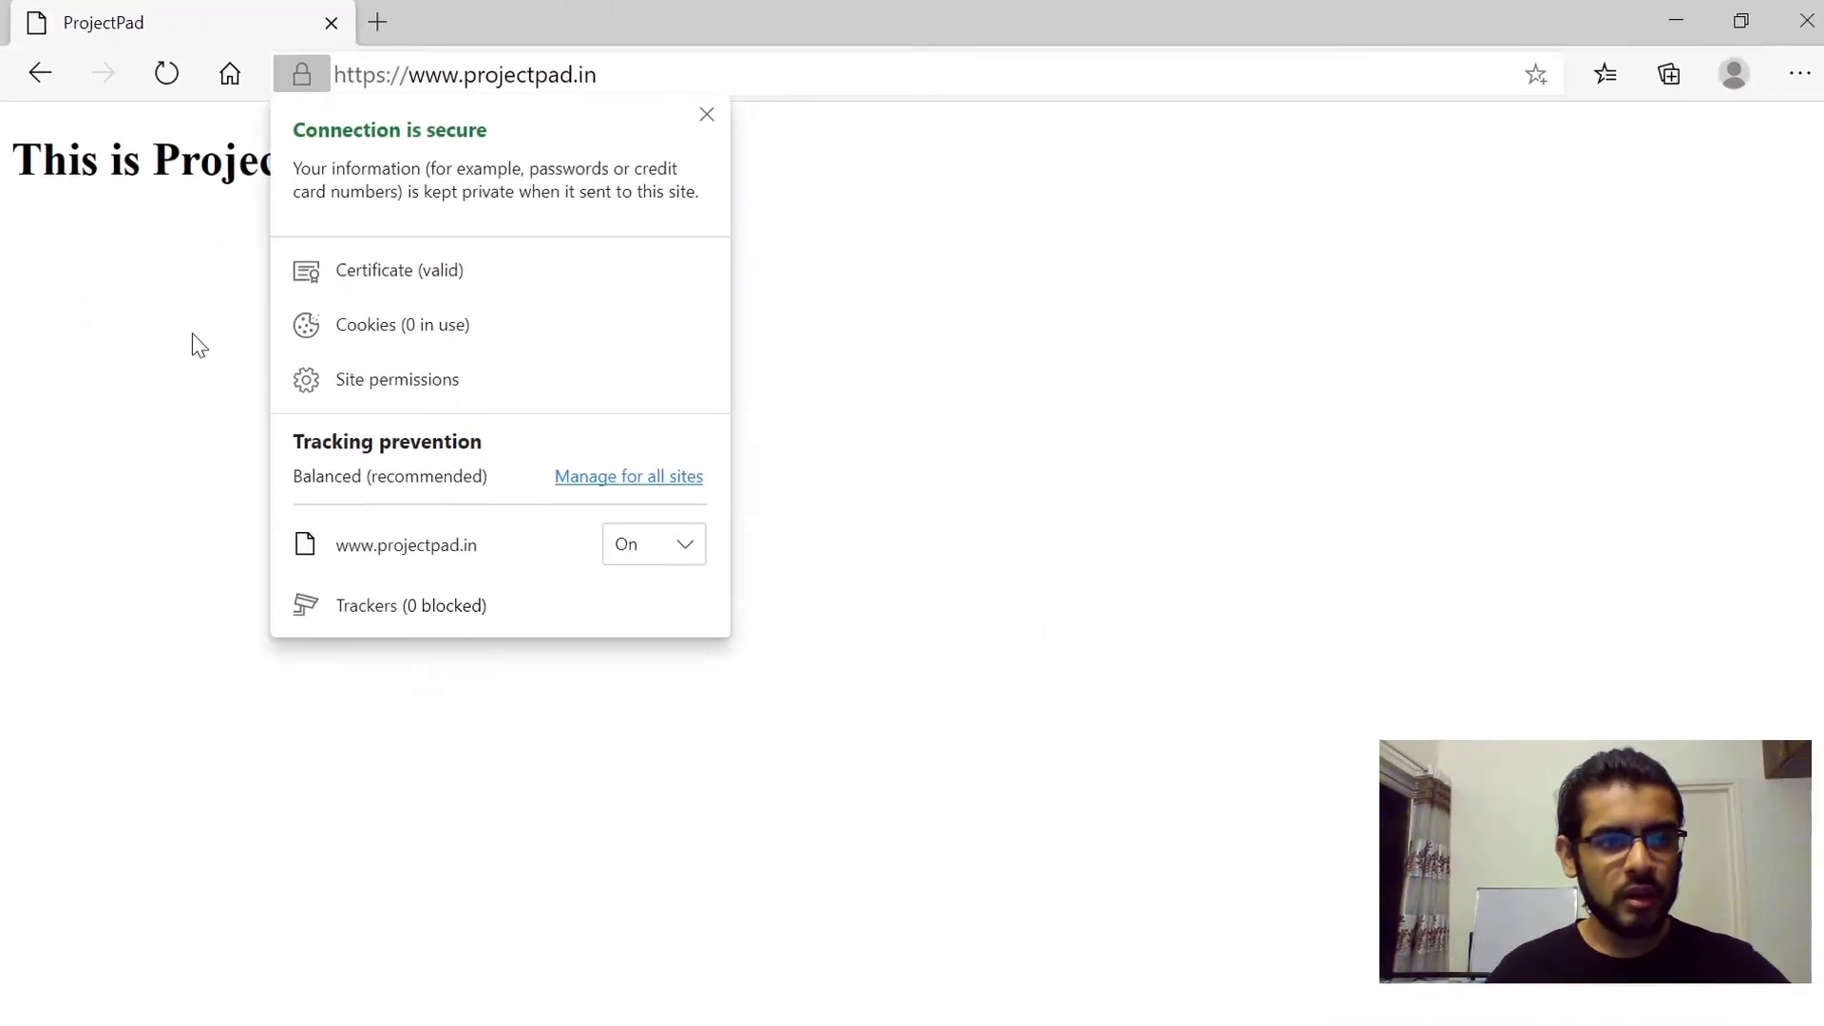
left_click(198, 344)
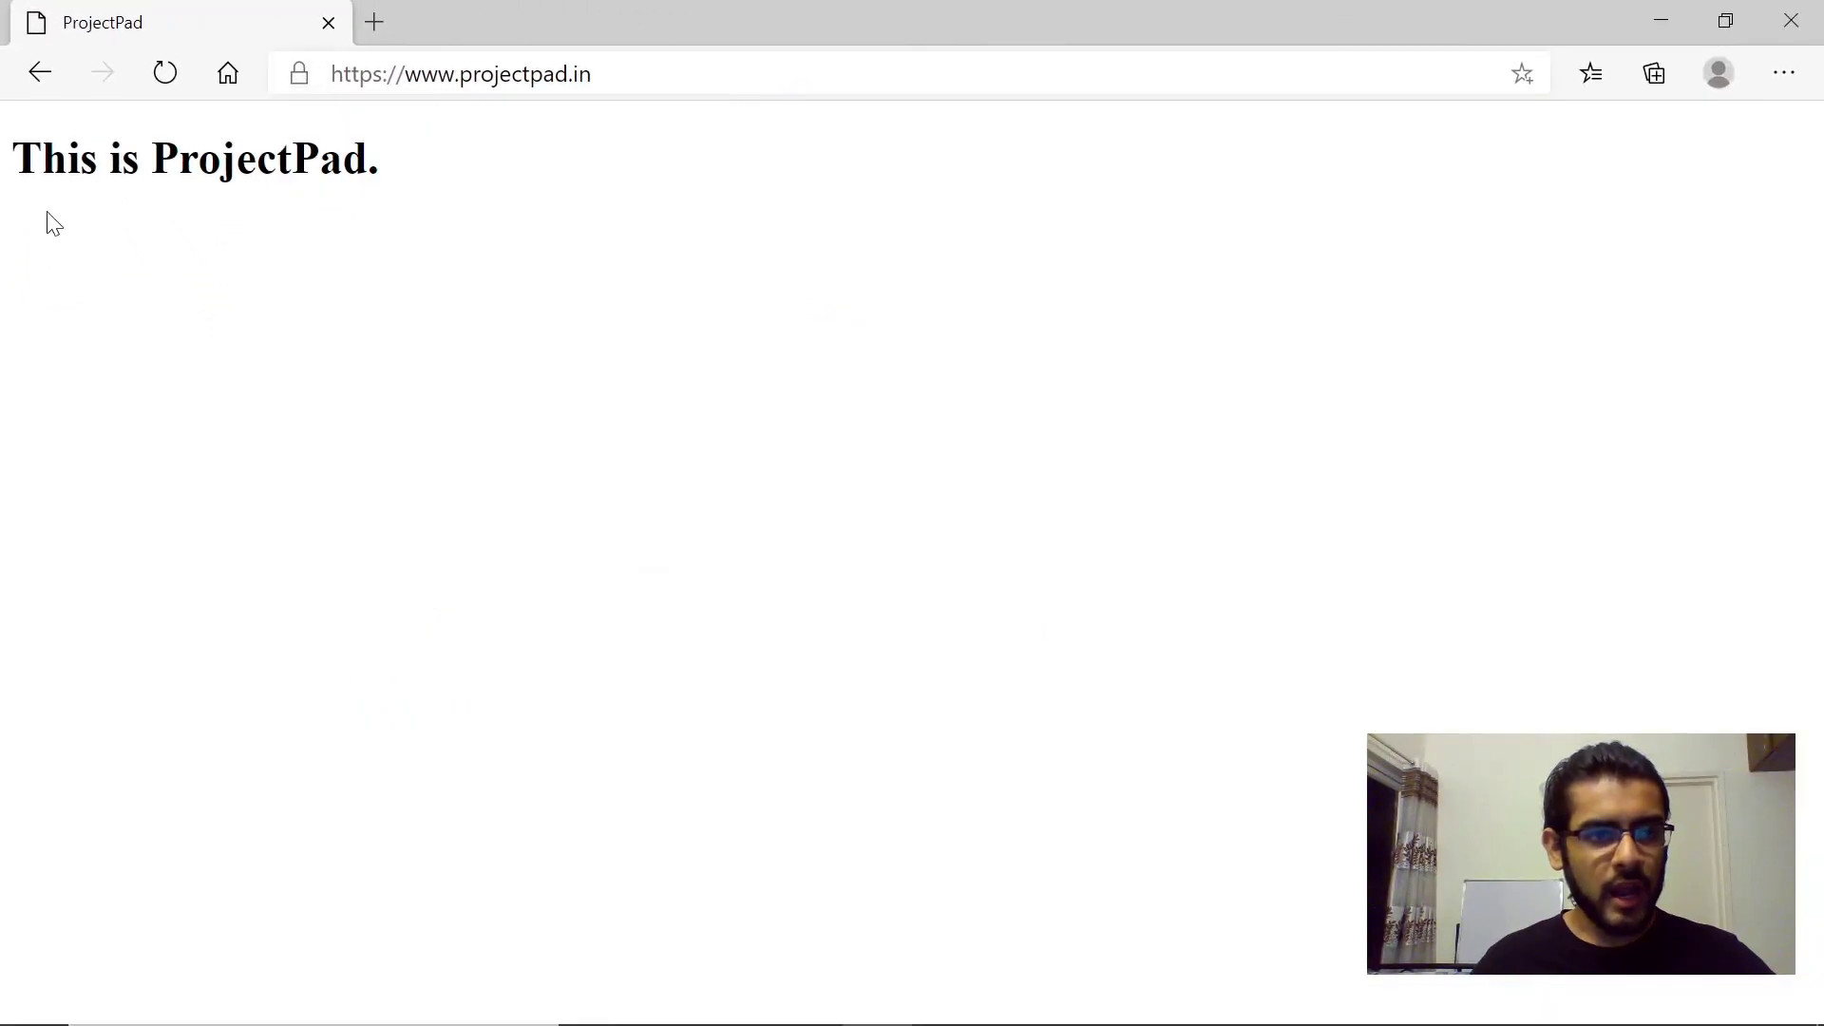
left_click_drag(13, 160, 504, 180)
left_click(510, 183)
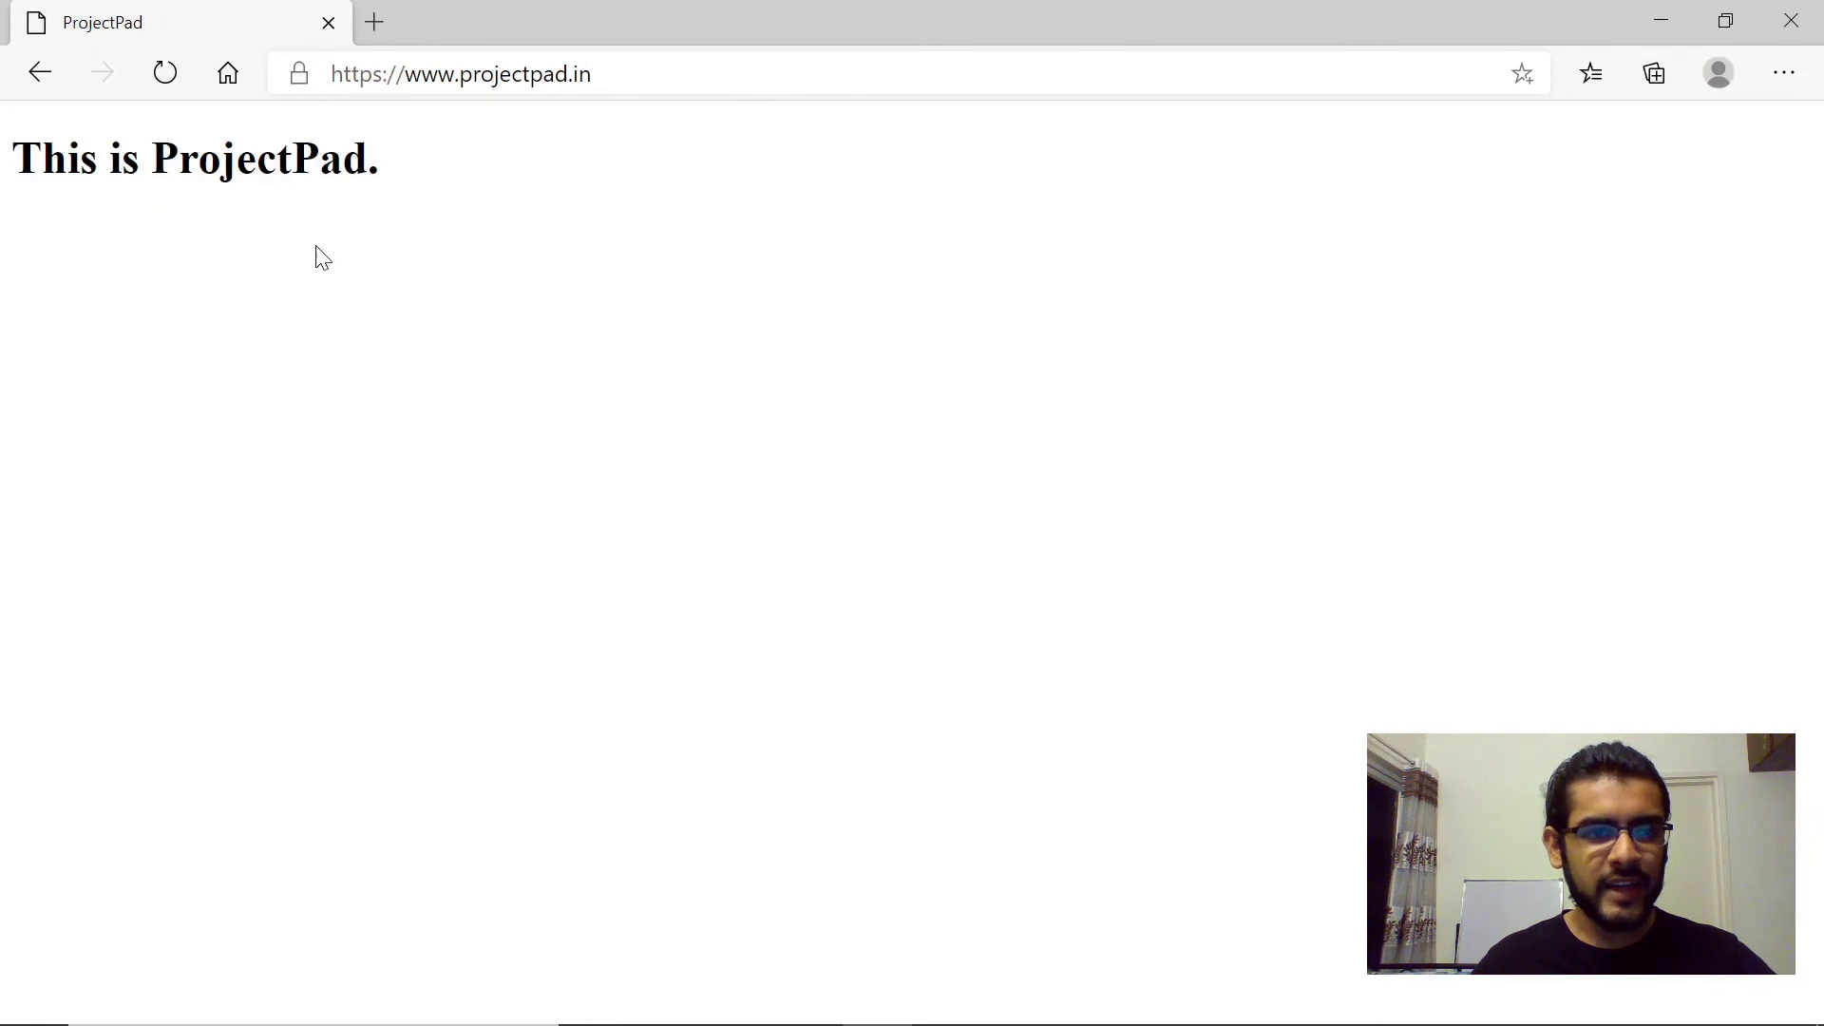
left_click(302, 76)
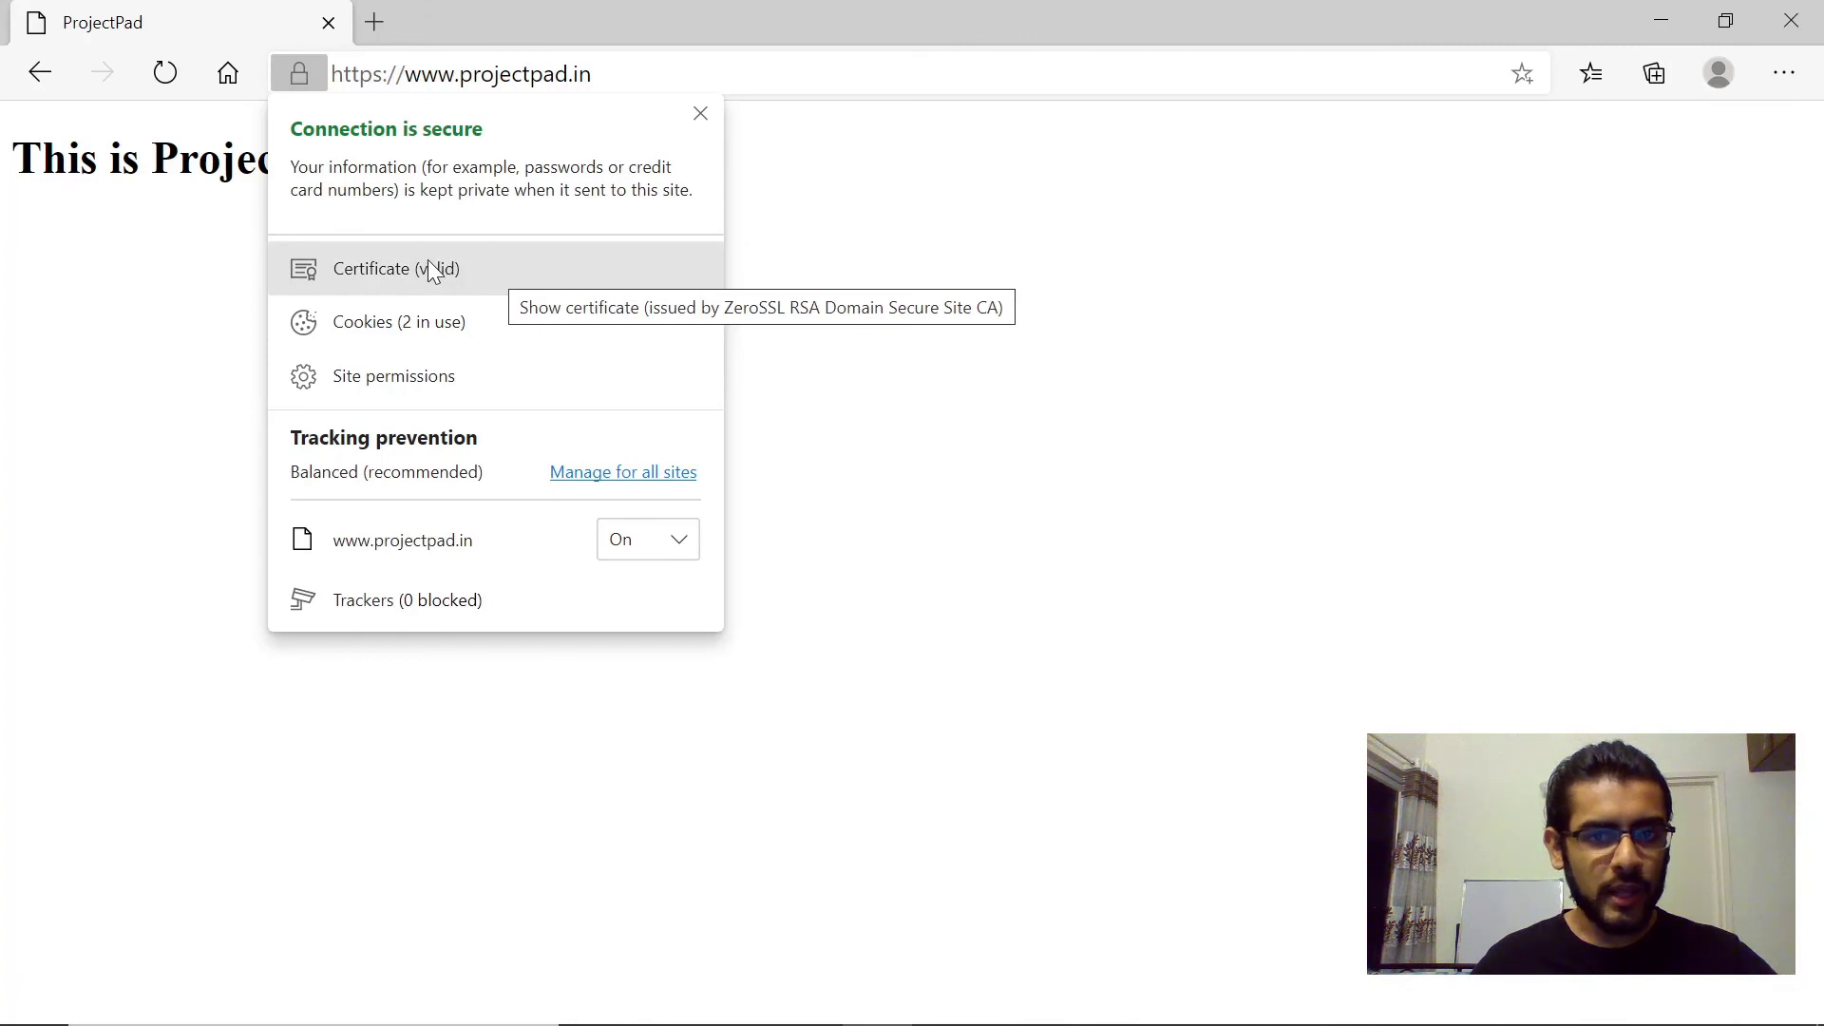
left_click(1049, 347)
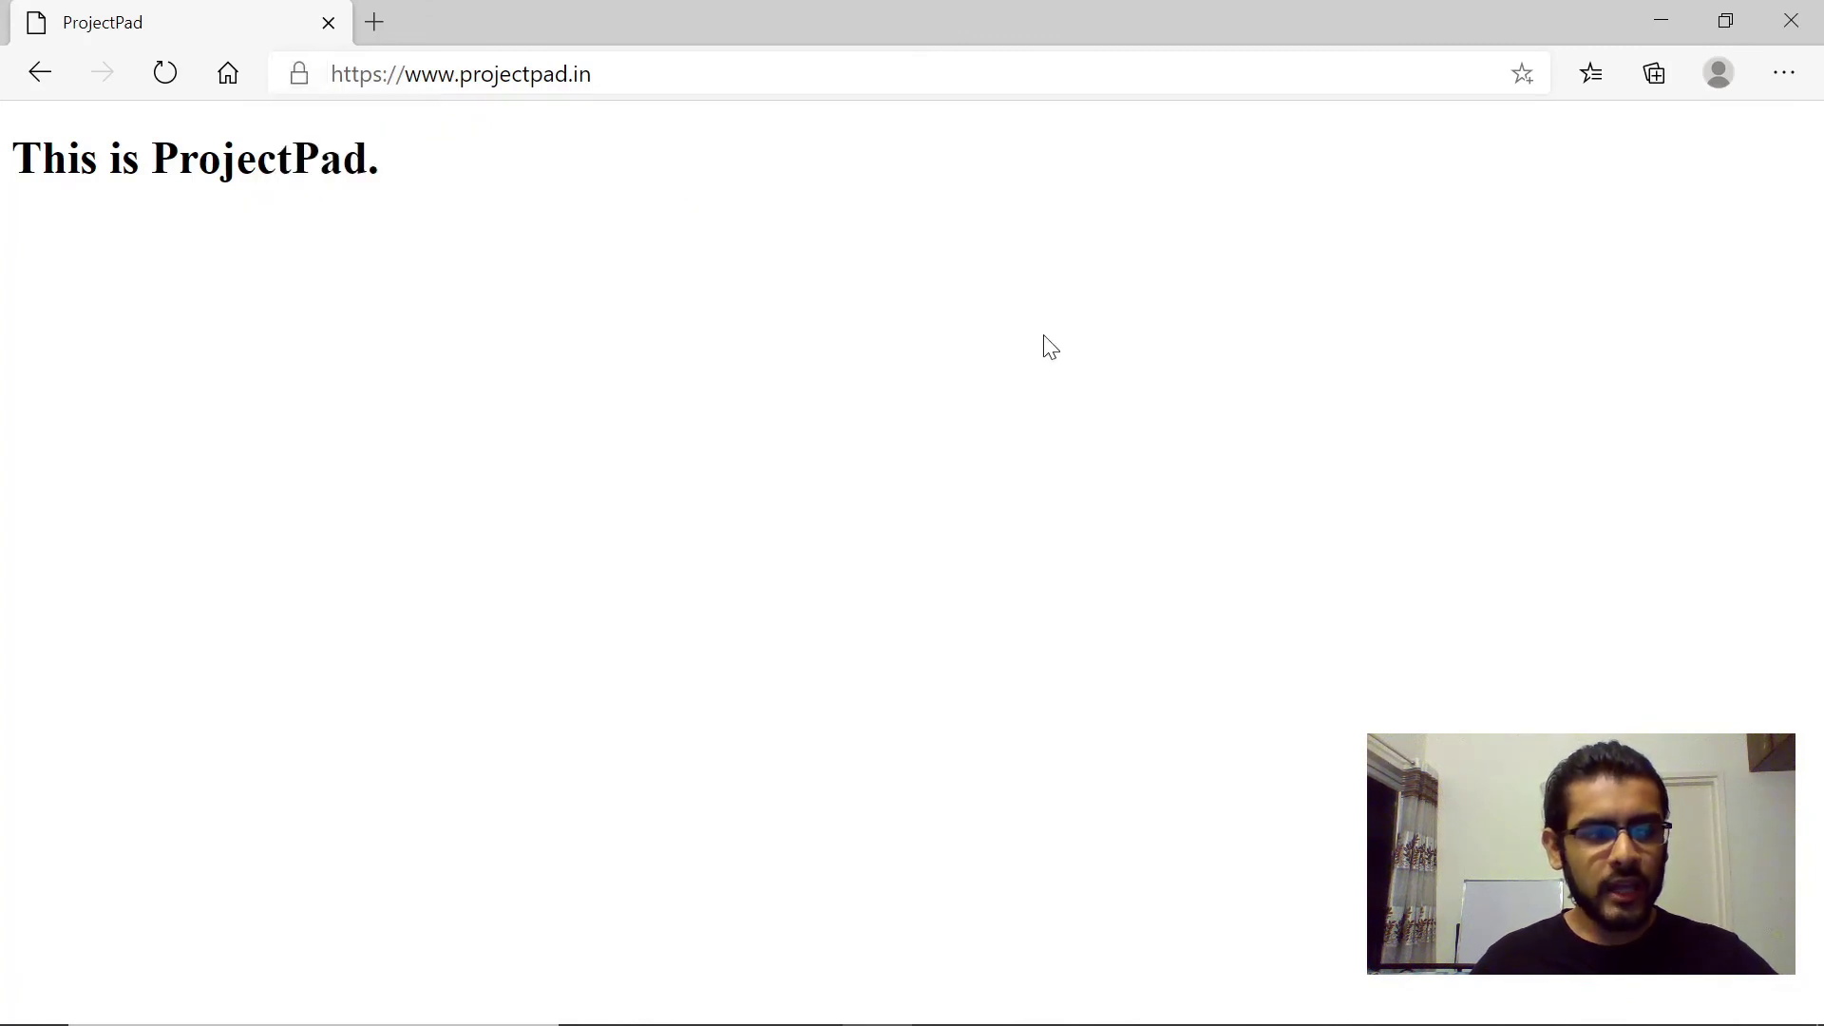